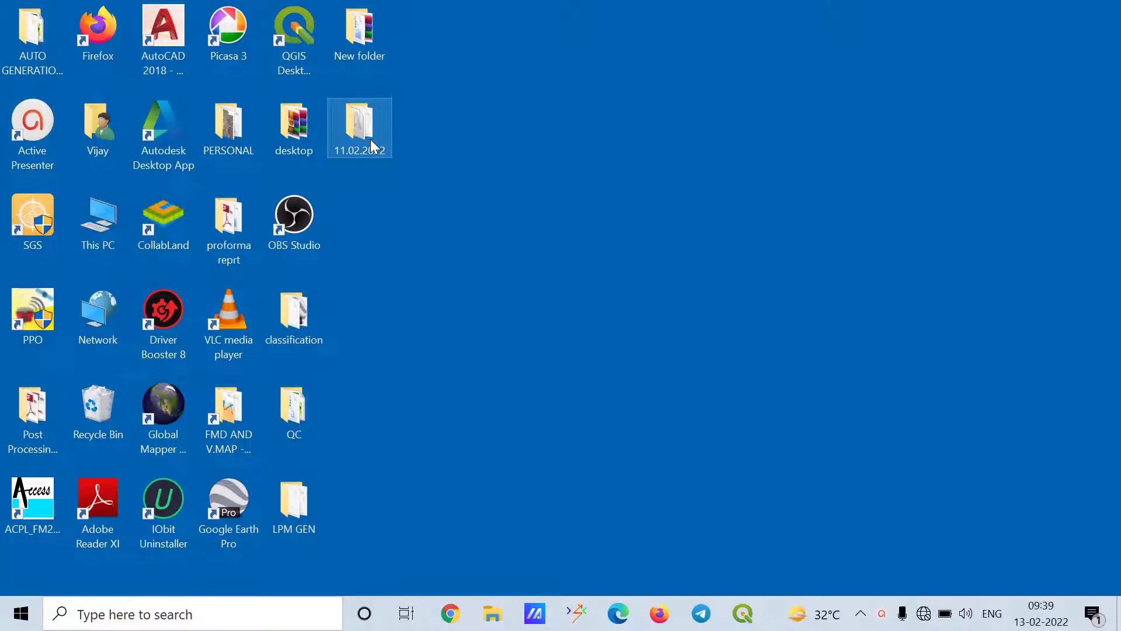
Step: Open the LPM GENERATION project from the LPM subfolder of the 11.02.2022 desktop folder
double_click(372, 143)
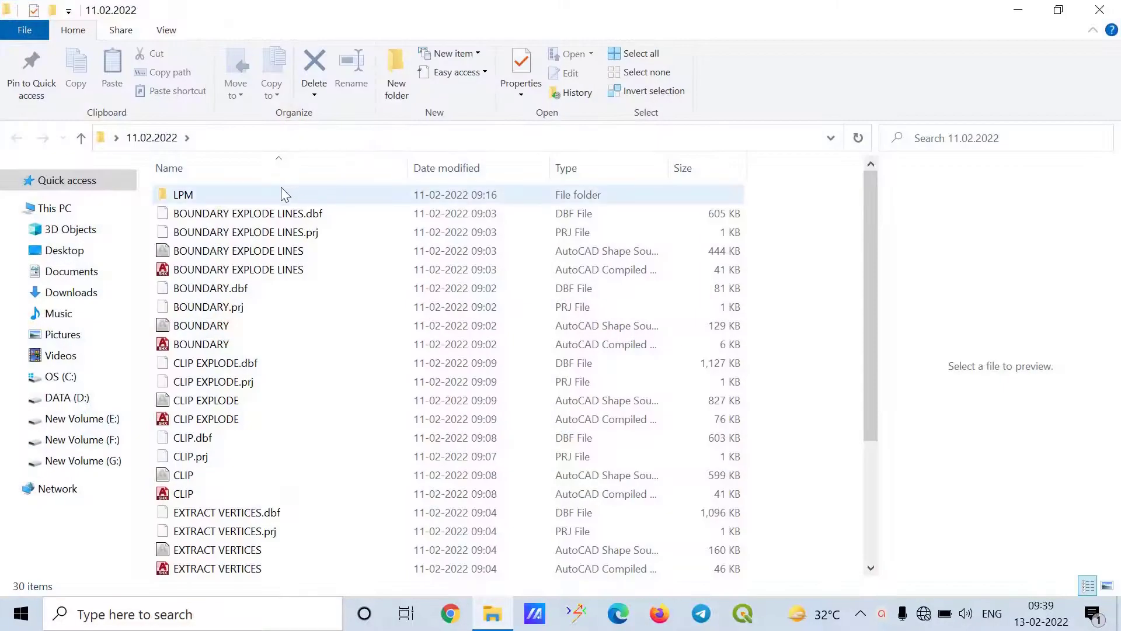
double_click(305, 197)
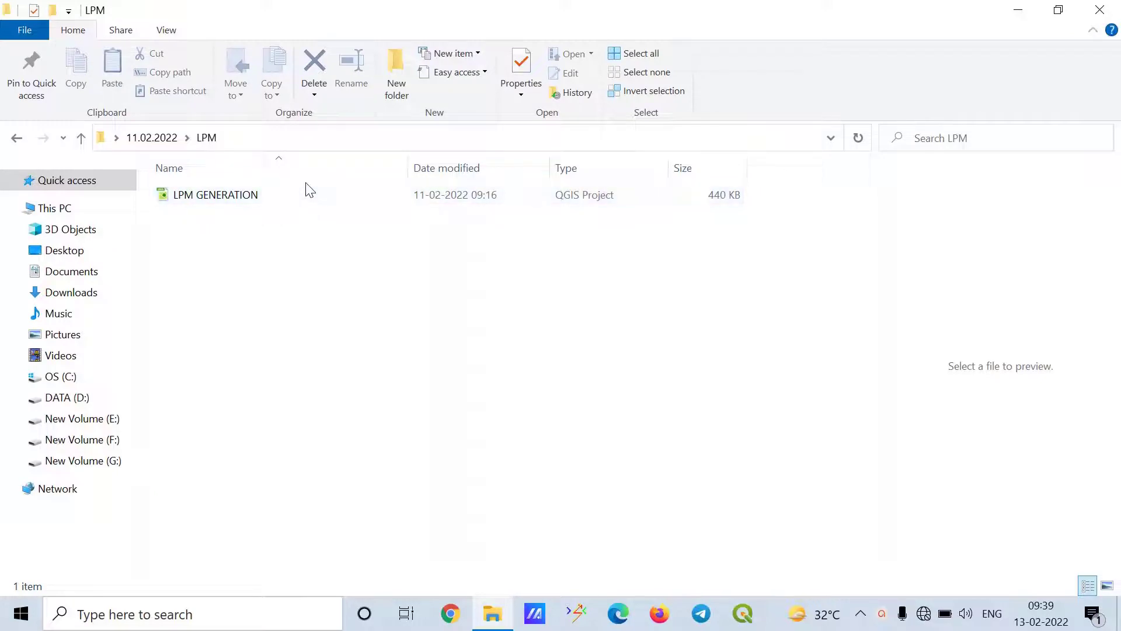
left_click(305, 199)
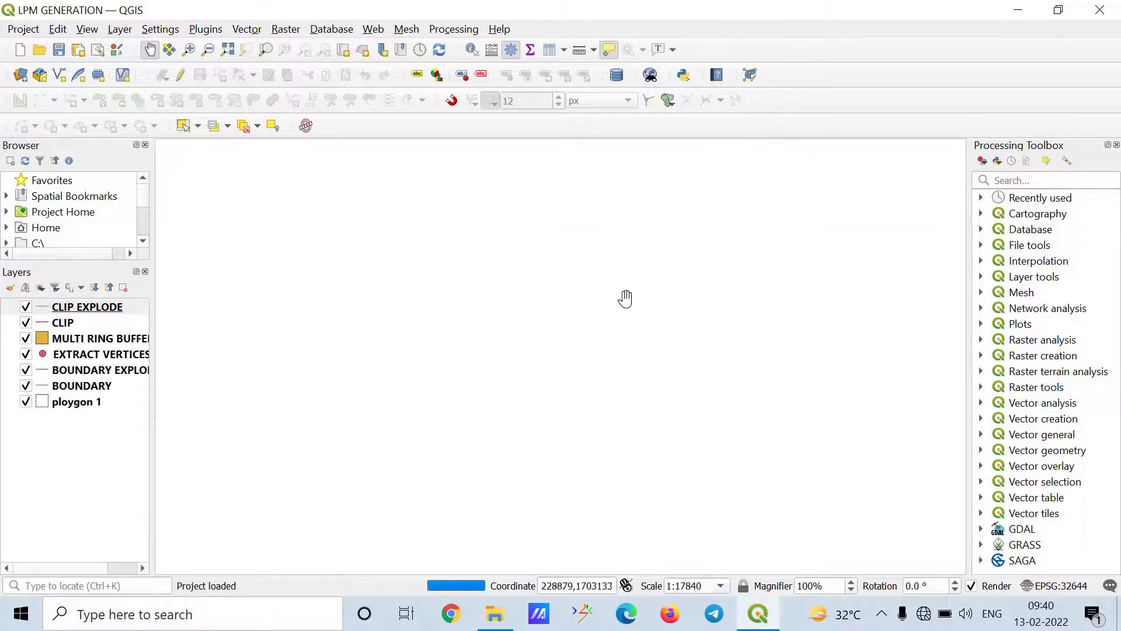
Step: Open the existing LPM print layout through the Layout Manager, resizing the manager so its layout list can be read
scroll(448, 274, "down", 2)
scroll(453, 292, "down", 1)
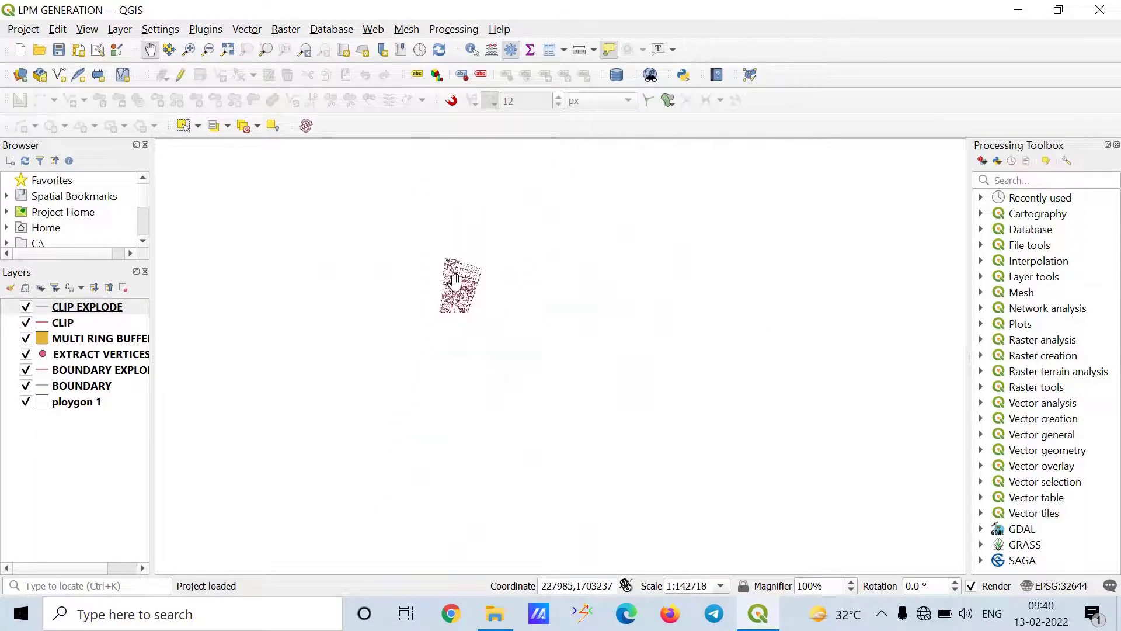
scroll(456, 281, "up", 5)
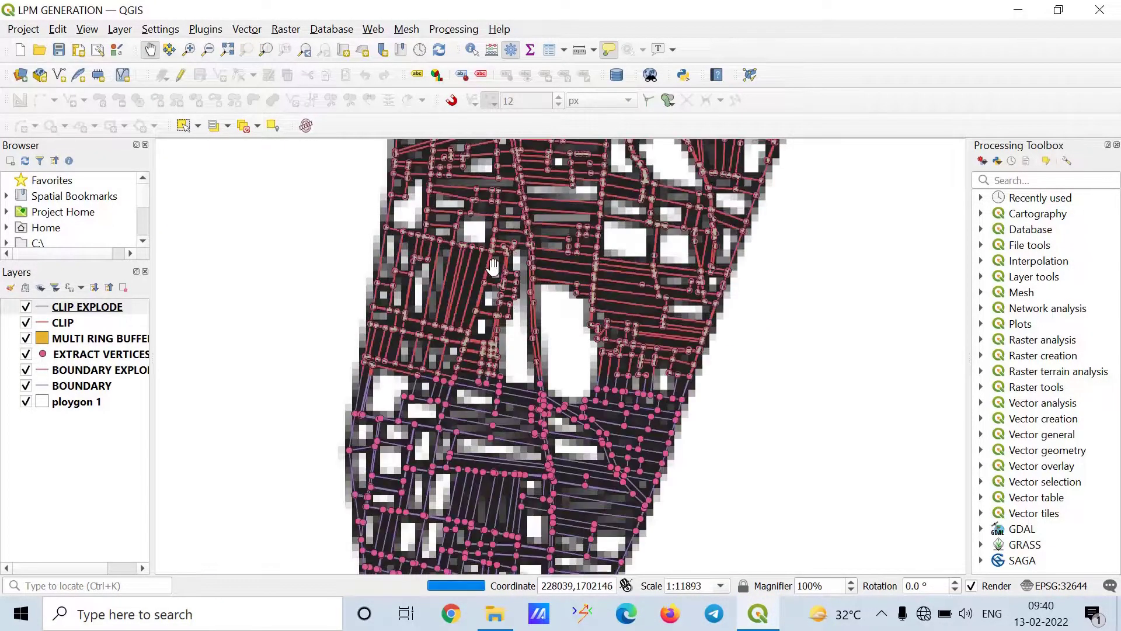
left_click_drag(494, 235, 518, 285)
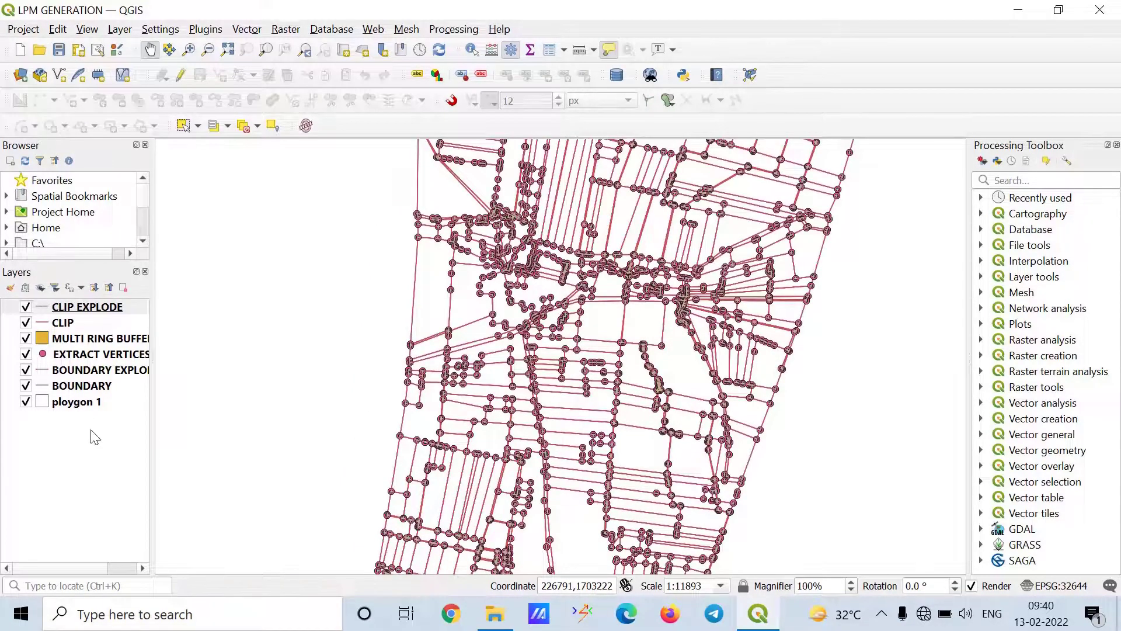
left_click(25, 29)
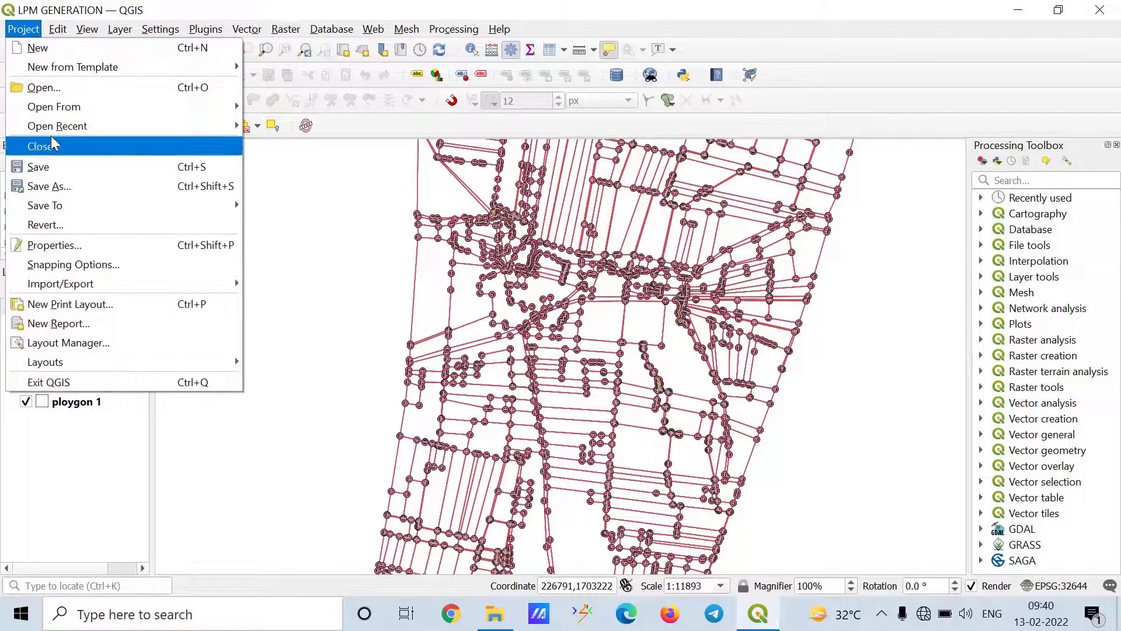
left_click(85, 343)
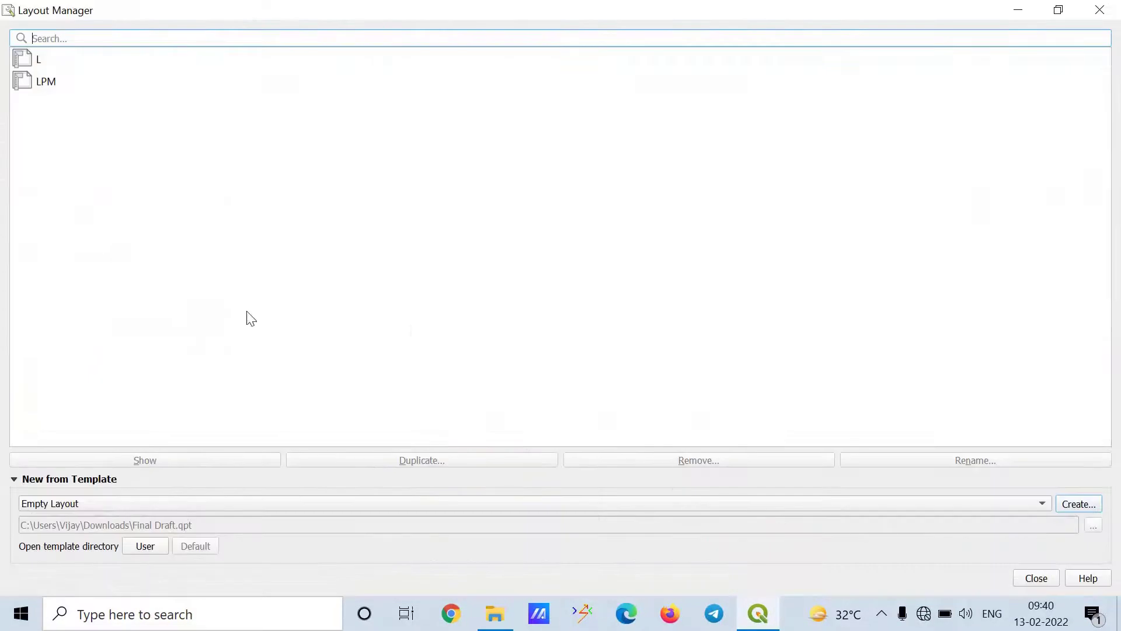
left_click(1047, 17)
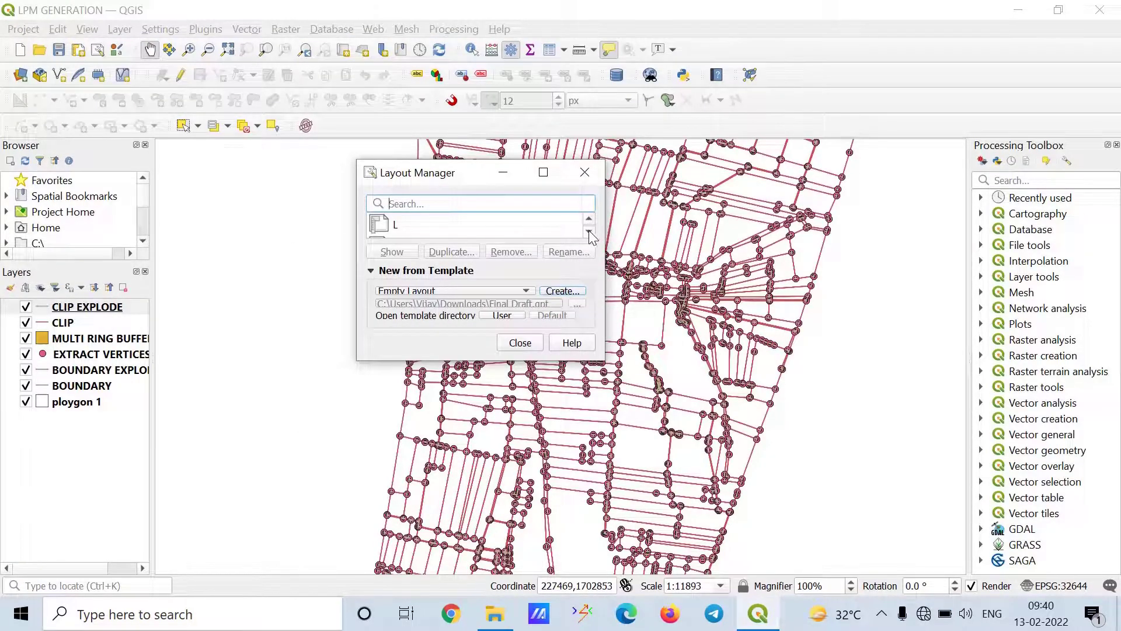
left_click_drag(605, 213, 709, 216)
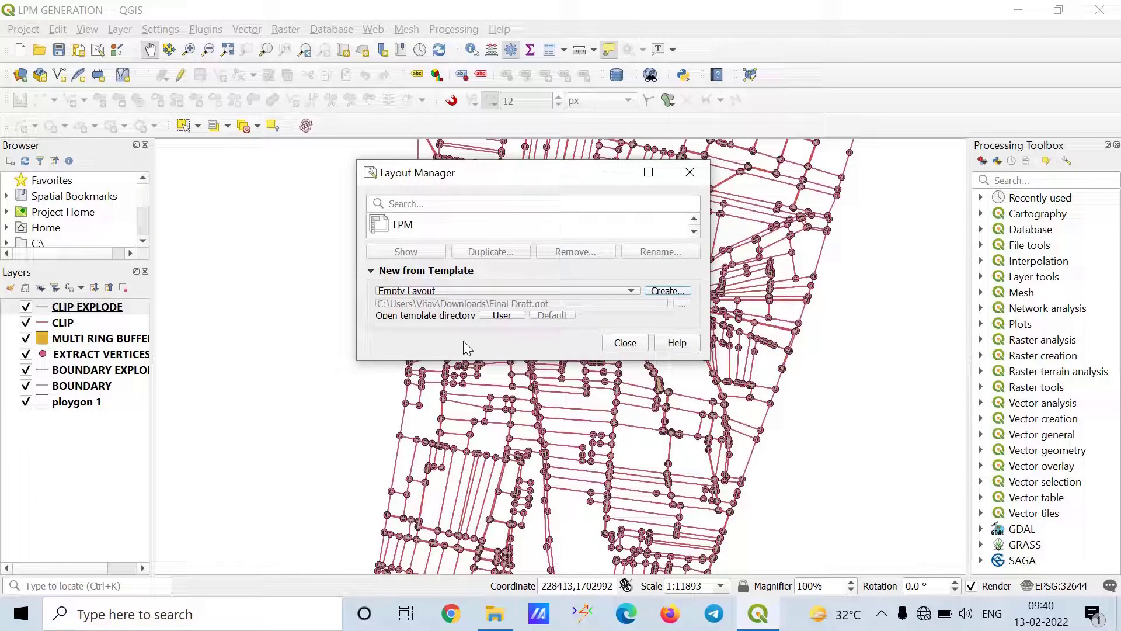
left_click_drag(390, 363, 389, 420)
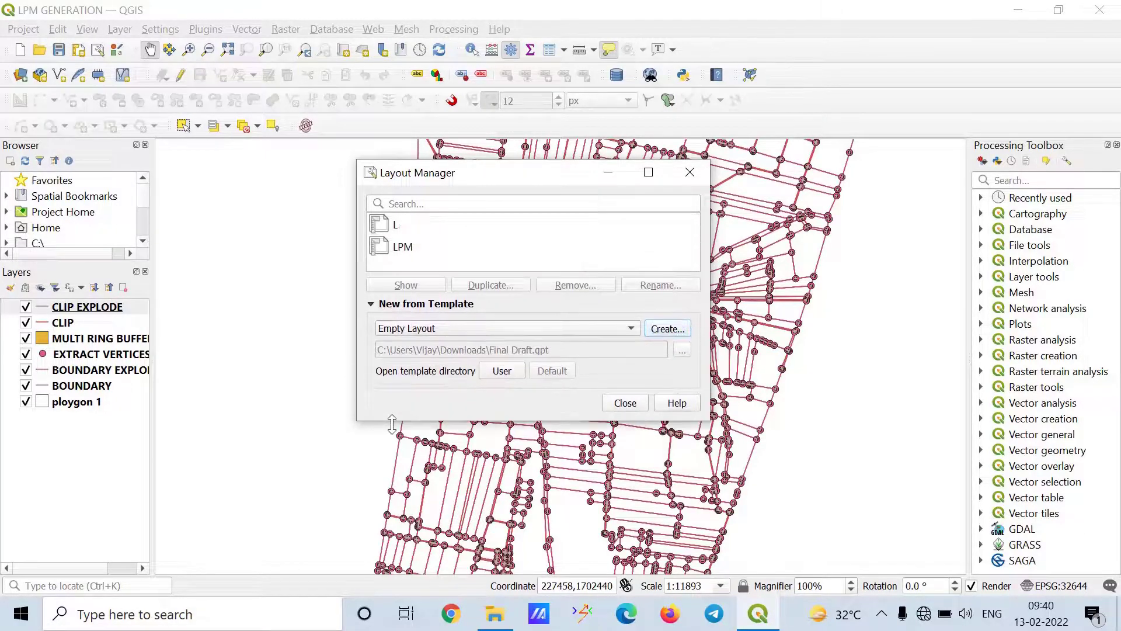
double_click(412, 246)
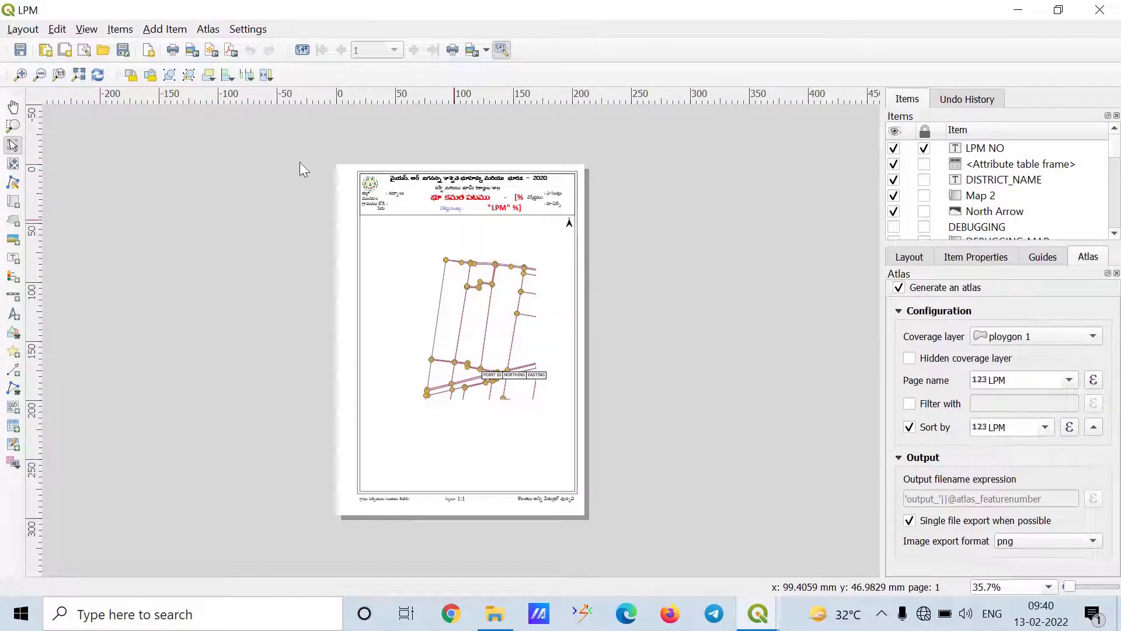
Step: Preview the LPM layout's atlas from sheet 1 to sheet 4, then return to the project map
left_click(302, 51)
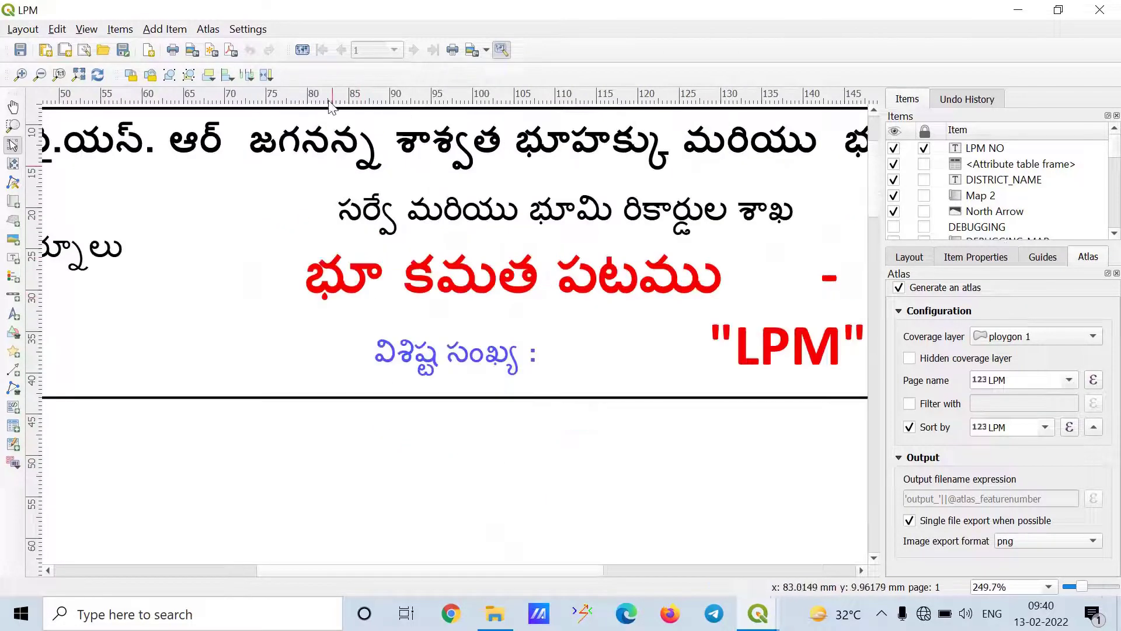
left_click(303, 51)
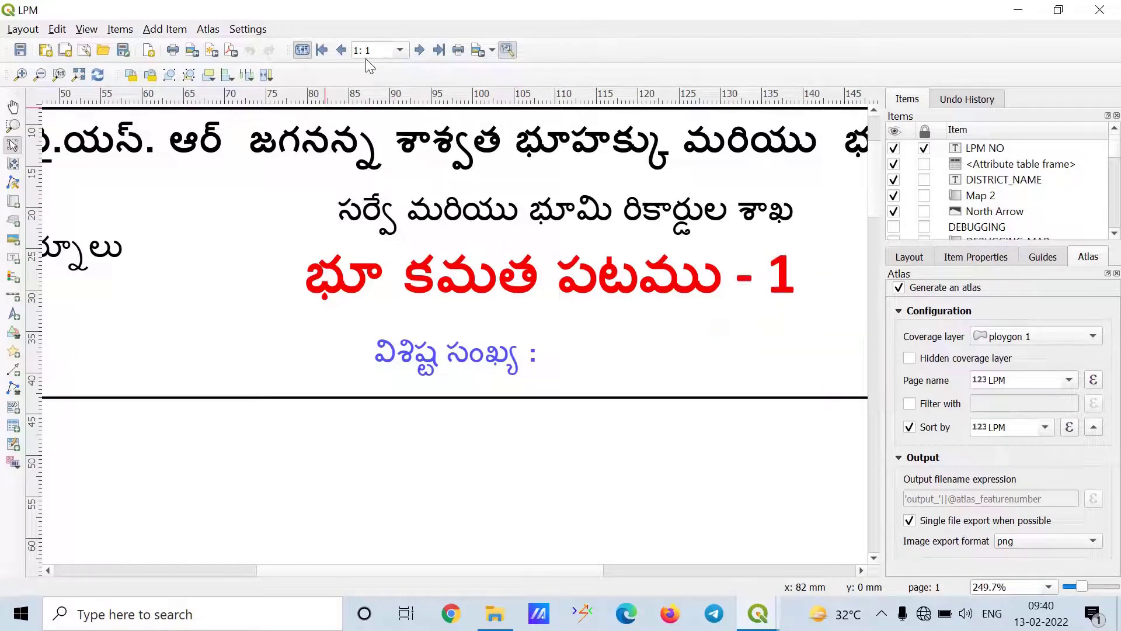
scroll(412, 246, "down", 2)
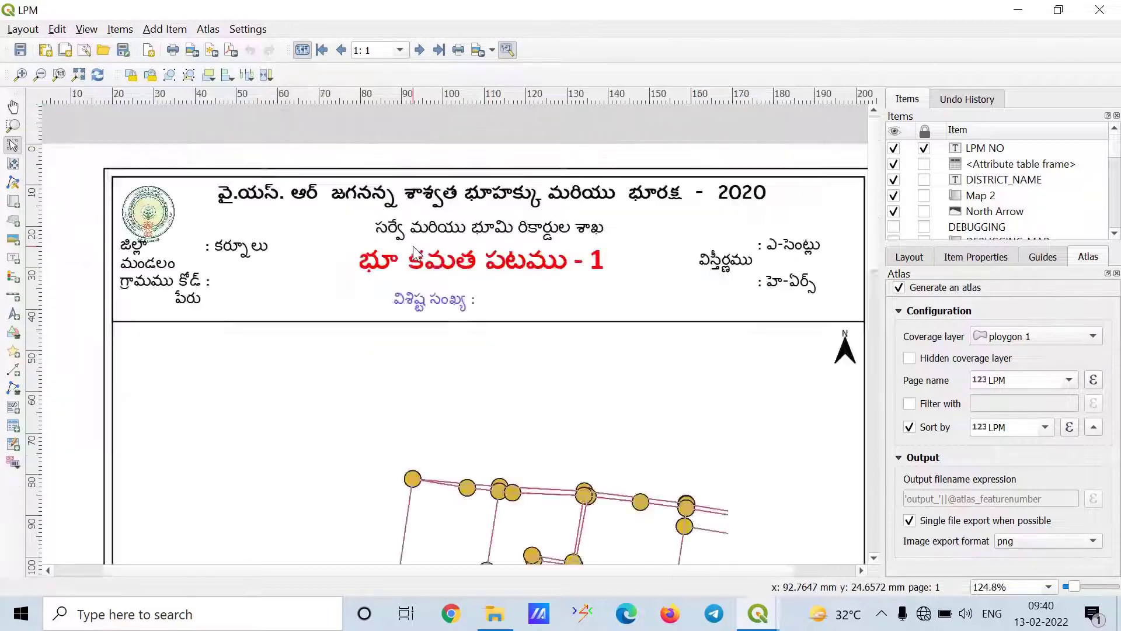
left_click(420, 49)
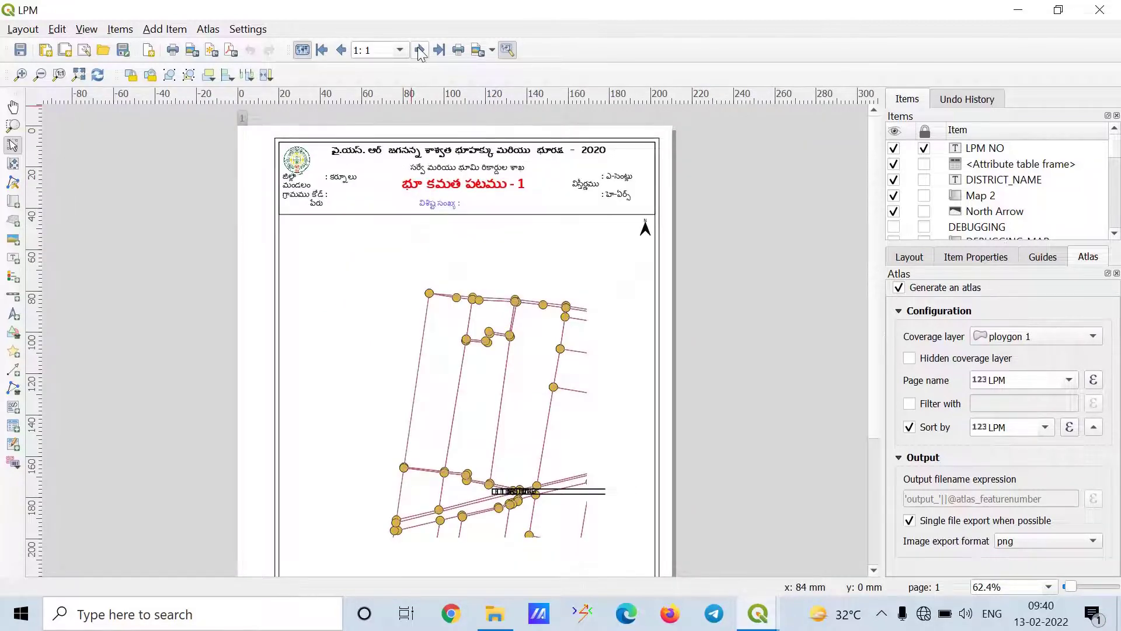
left_click(419, 50)
left_click(420, 49)
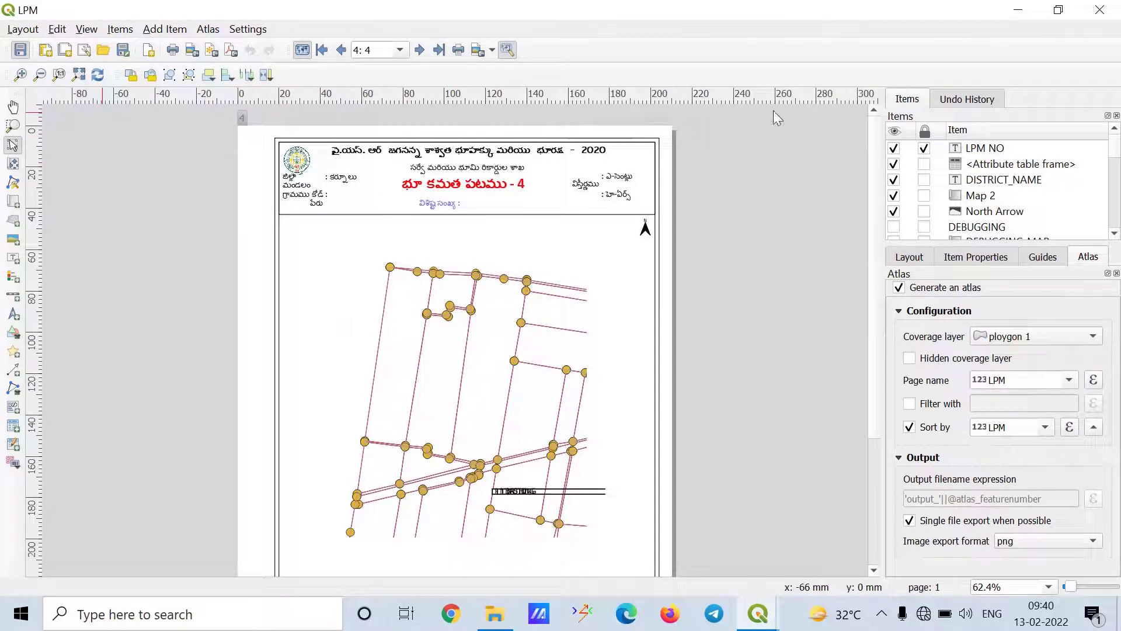
left_click(1019, 9)
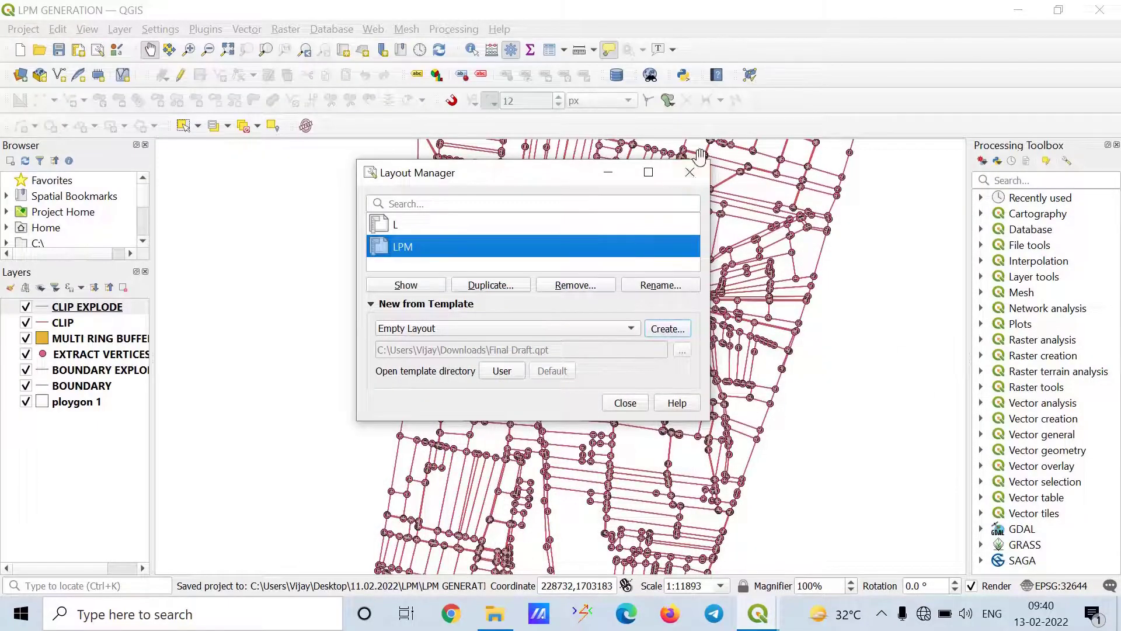
left_click(690, 172)
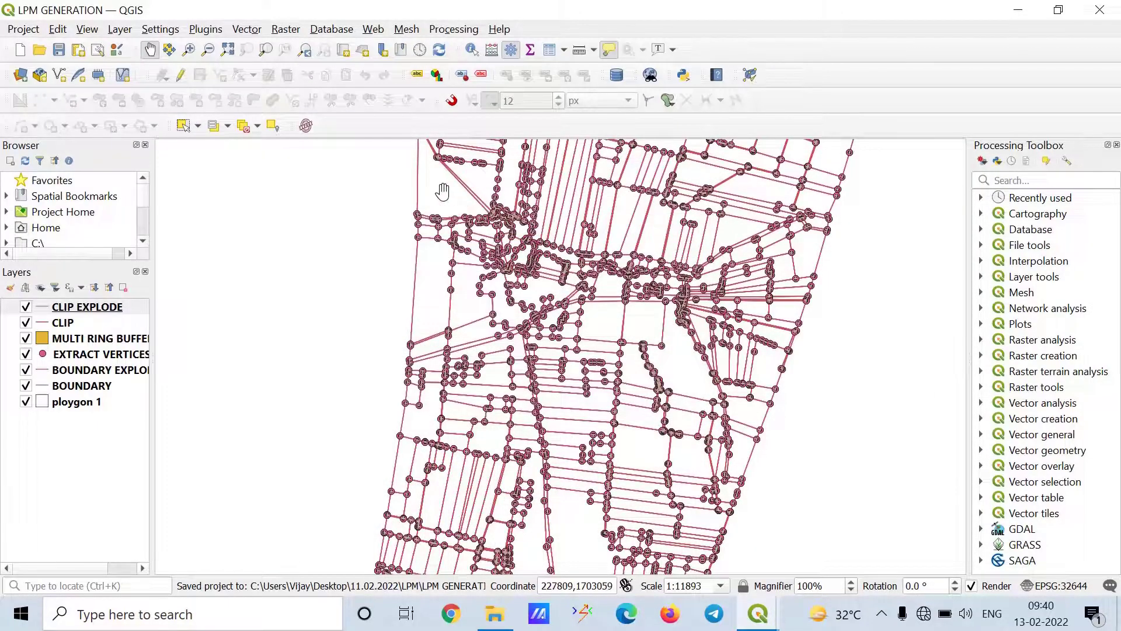
Step: Hide the BOUNDARY, MULTI RING BUFFER, CLIP and EXTRACT VERTICES layers
scroll(427, 191, "down", 1)
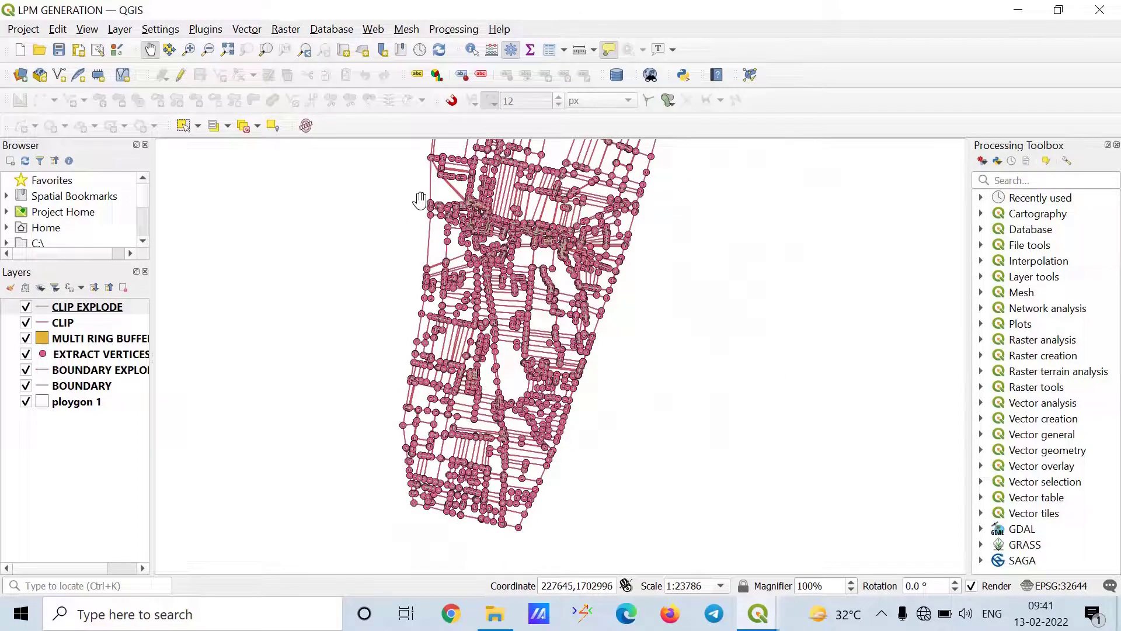
scroll(433, 254, "down", 1)
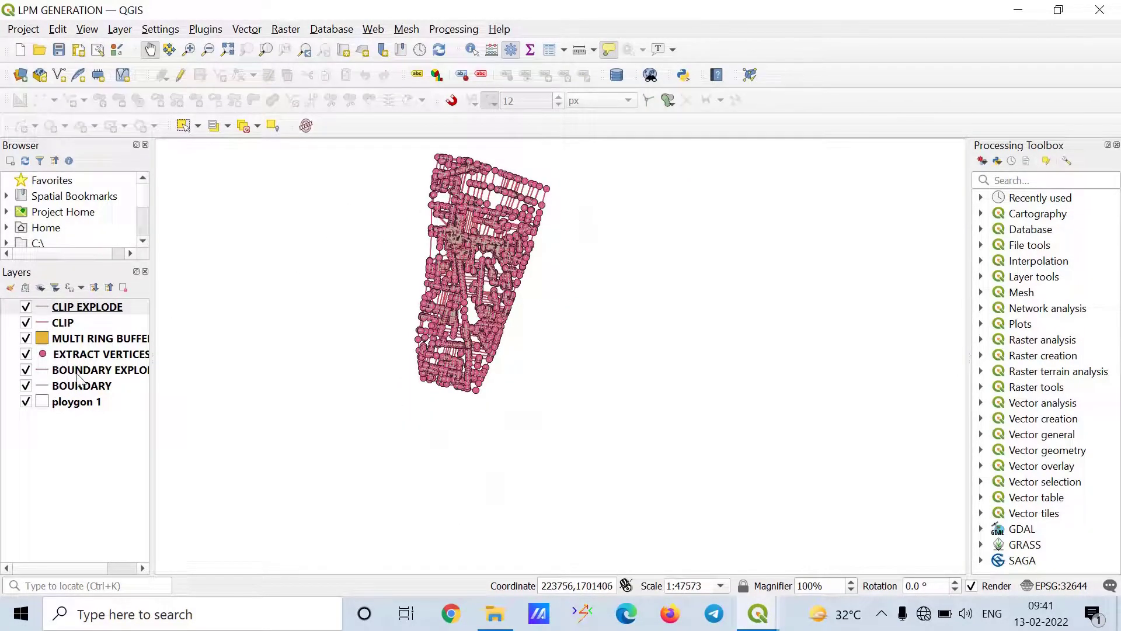
left_click(26, 386)
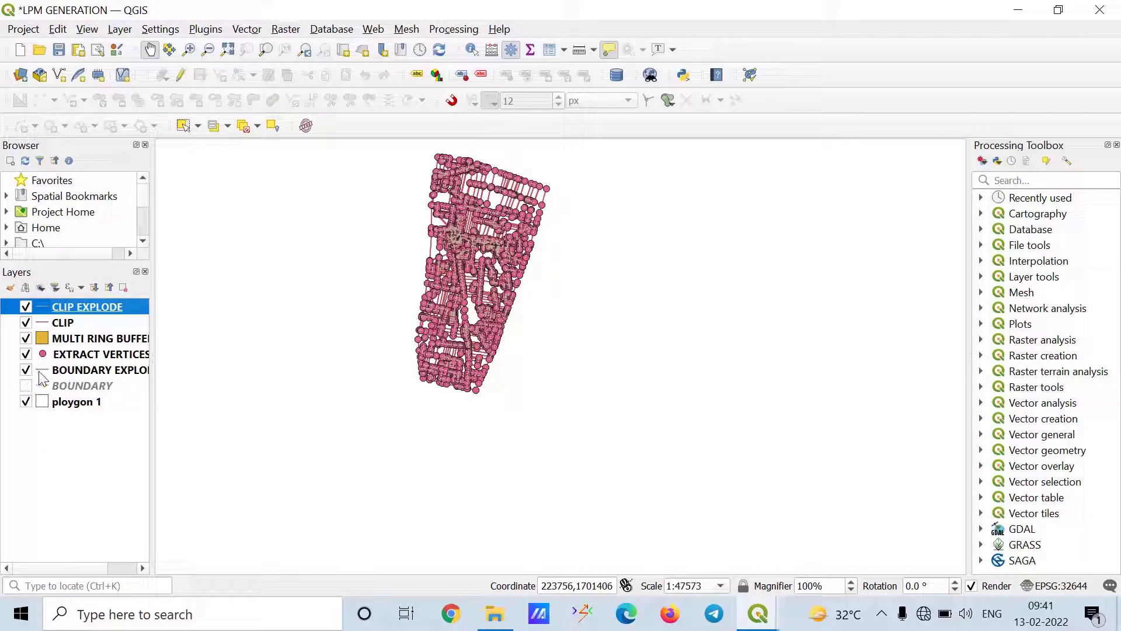
left_click(25, 339)
left_click(26, 323)
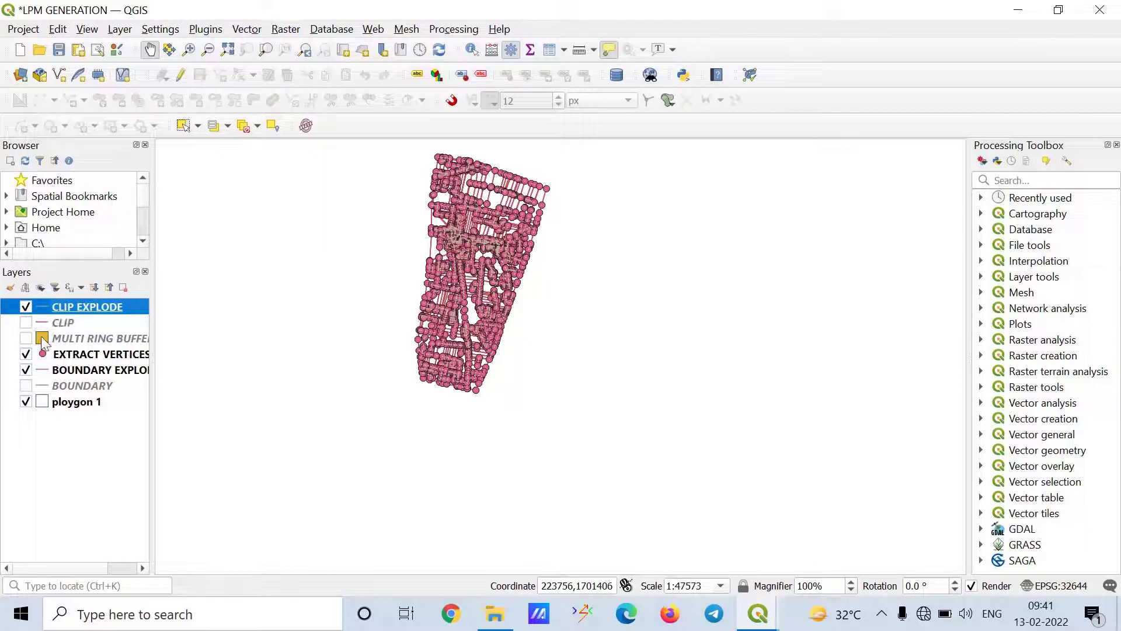
left_click(25, 354)
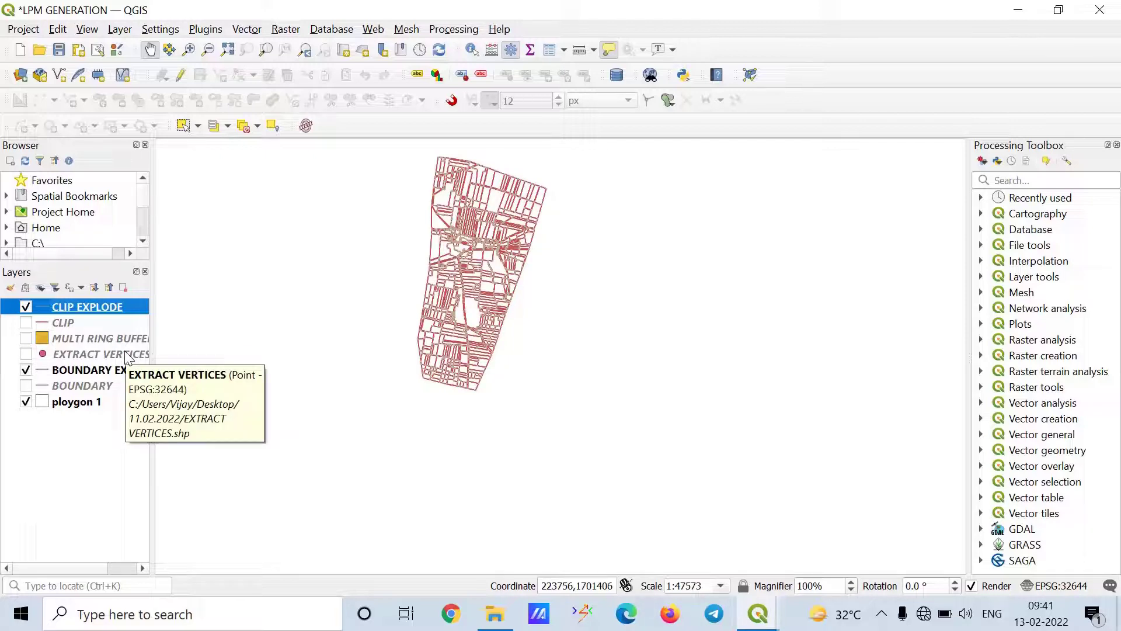
double_click(99, 404)
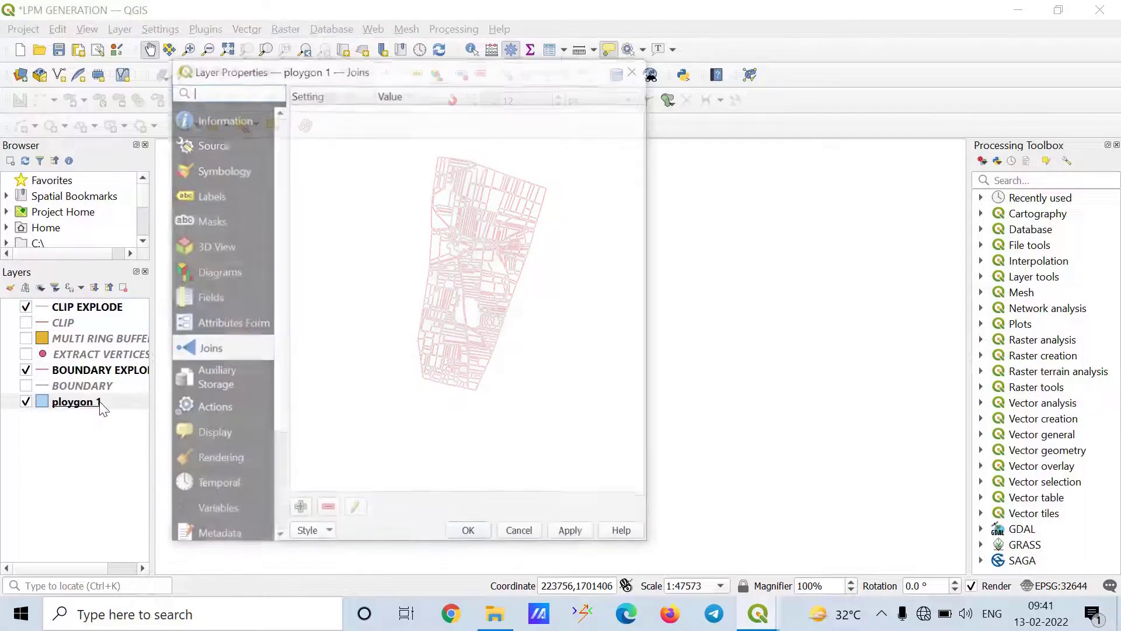
left_click(229, 163)
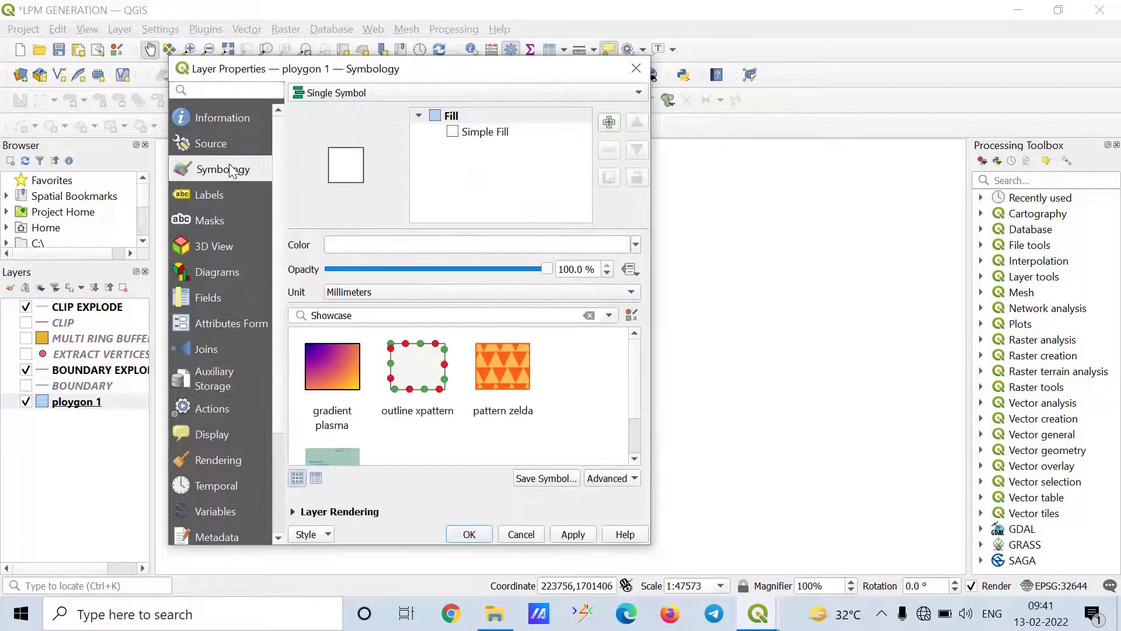
left_click(636, 69)
Step: Switch the ploygon 1 layer's symbology to Rule-based and remove its default unfiltered rule
right_click(119, 401)
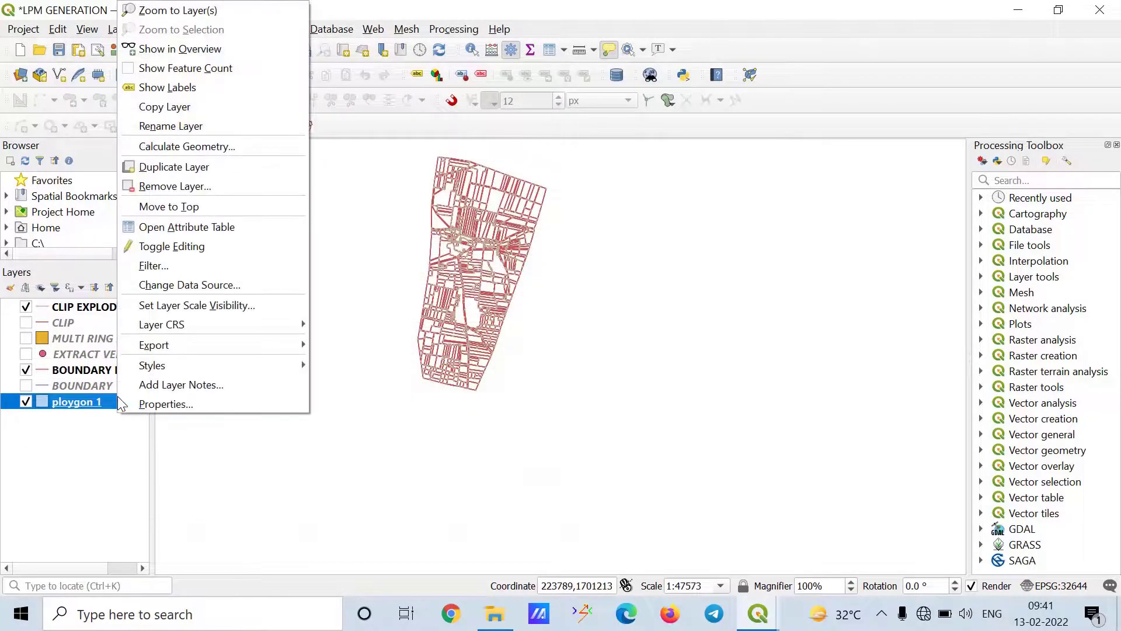
left_click(158, 401)
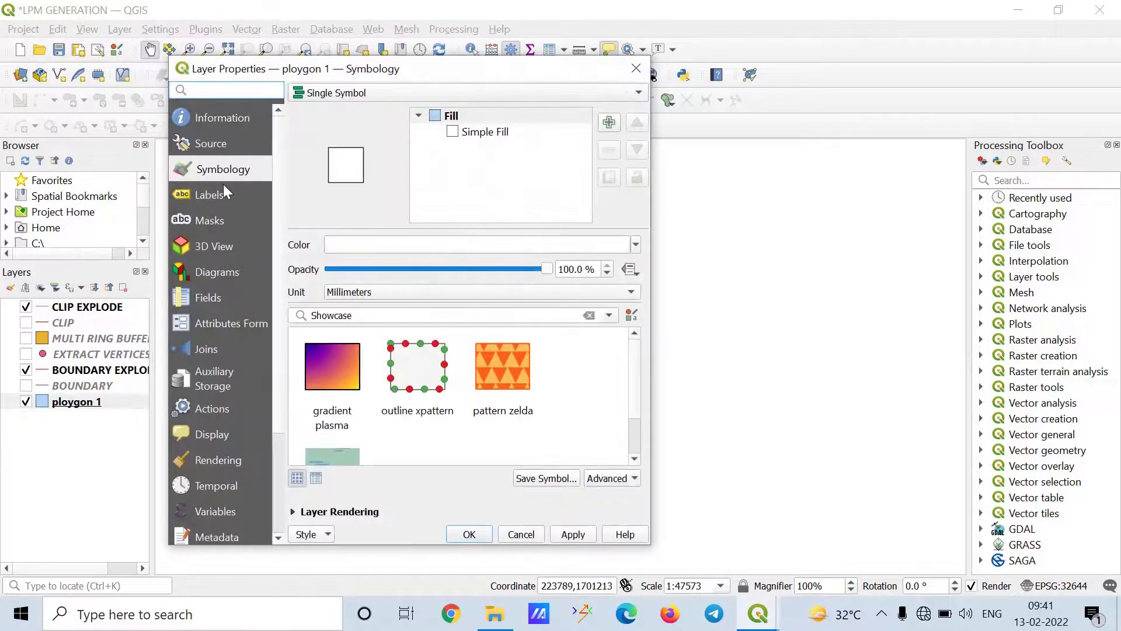
left_click(378, 89)
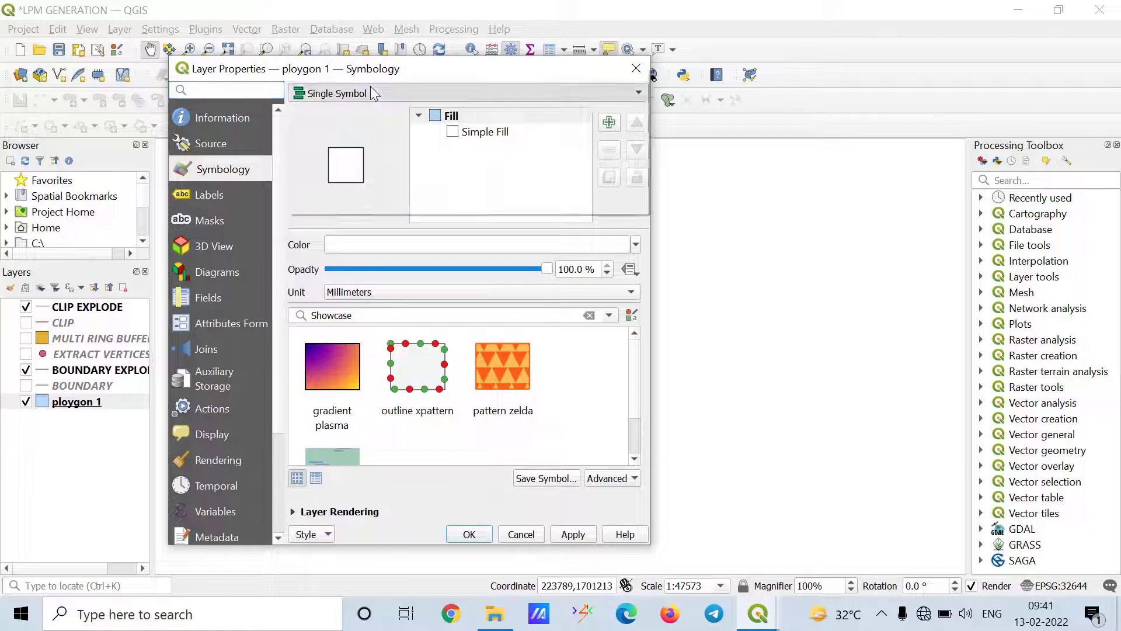
left_click(357, 145)
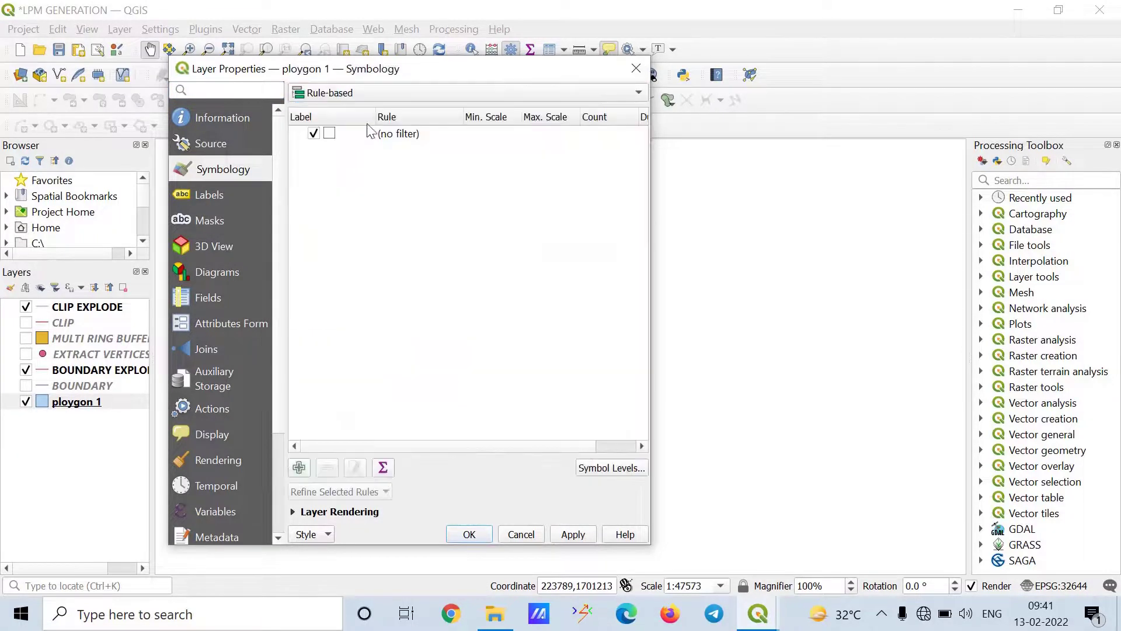
left_click(408, 136)
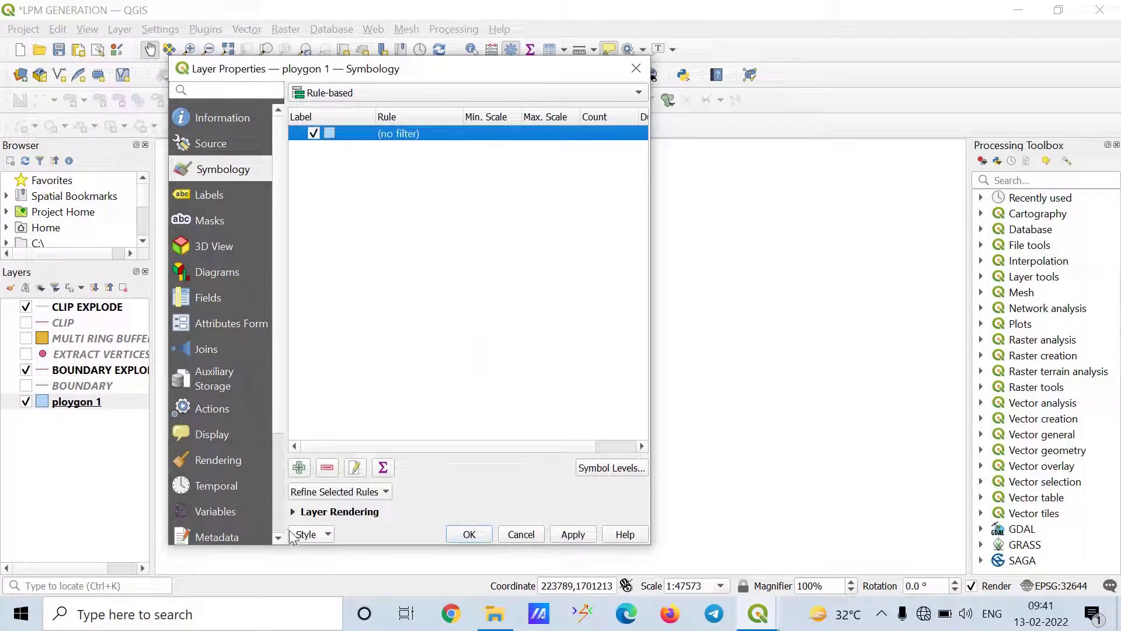
left_click(325, 467)
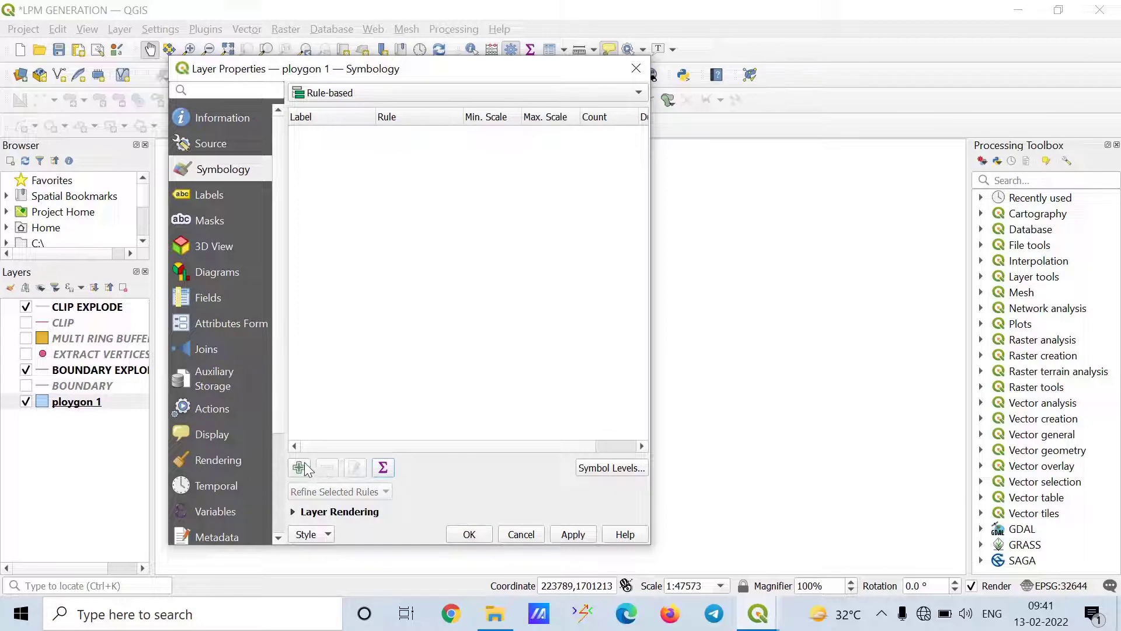
left_click(299, 468)
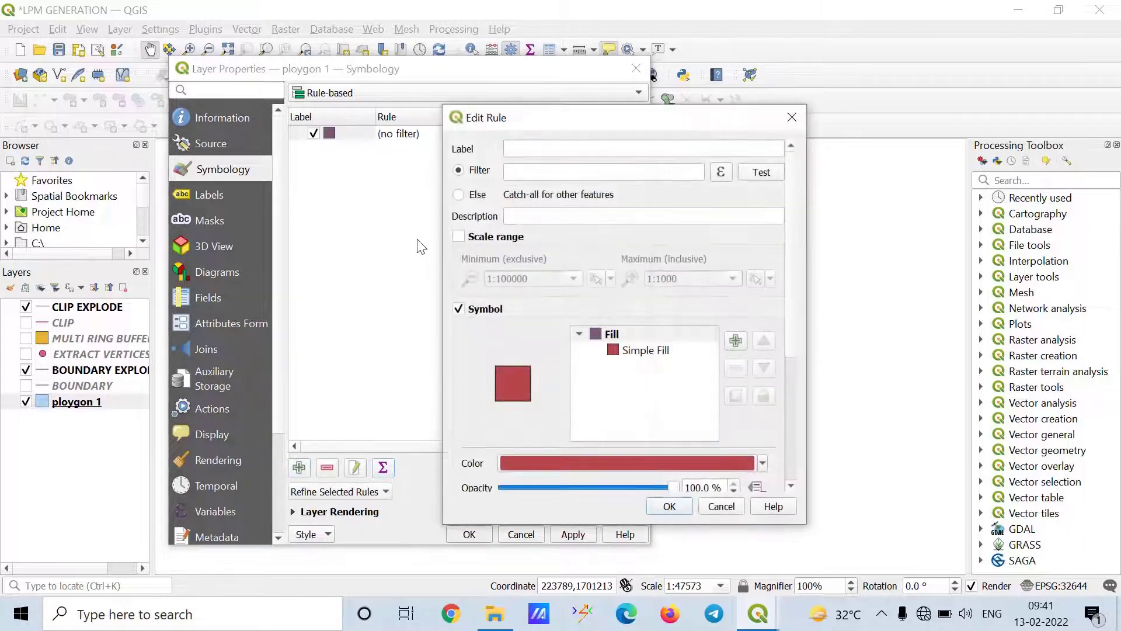
left_click(721, 173)
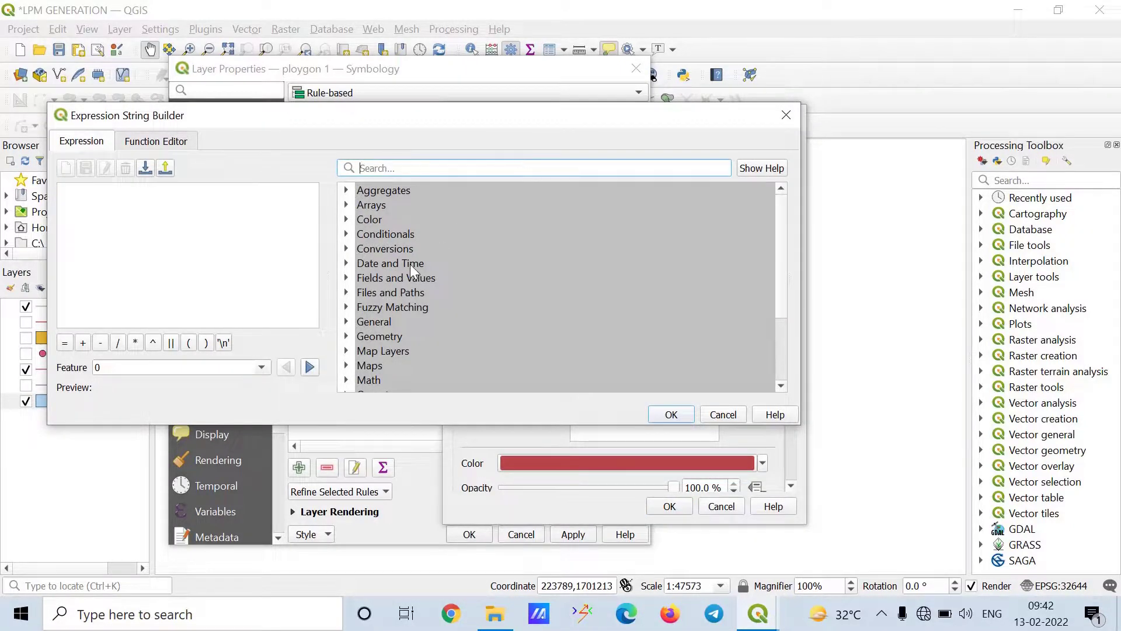
double_click(402, 278)
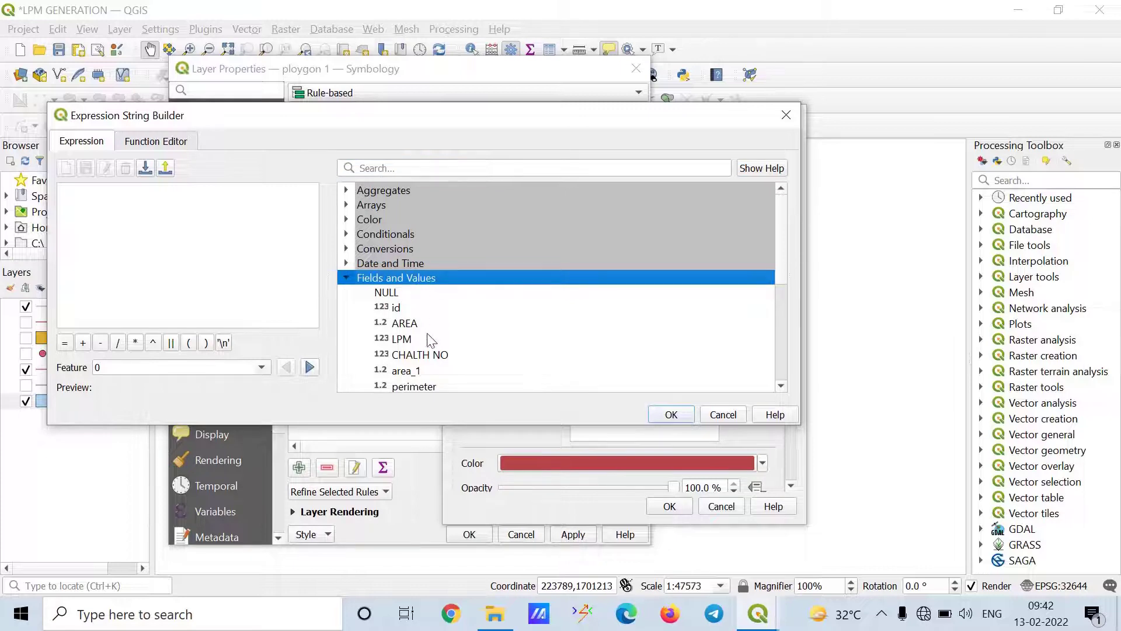
double_click(421, 339)
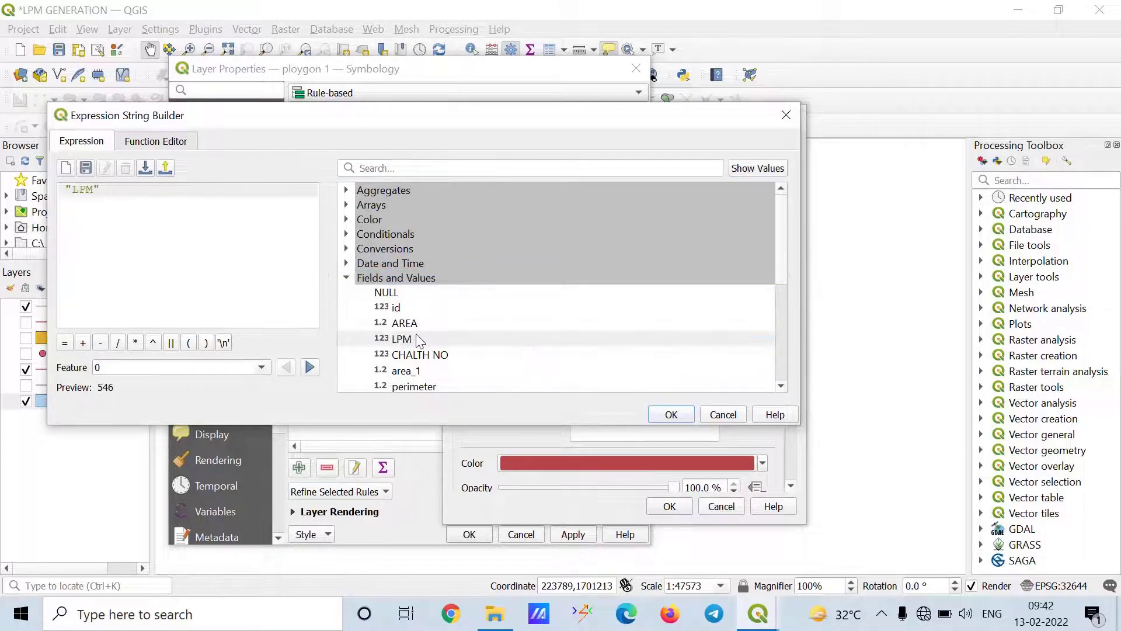
type("=")
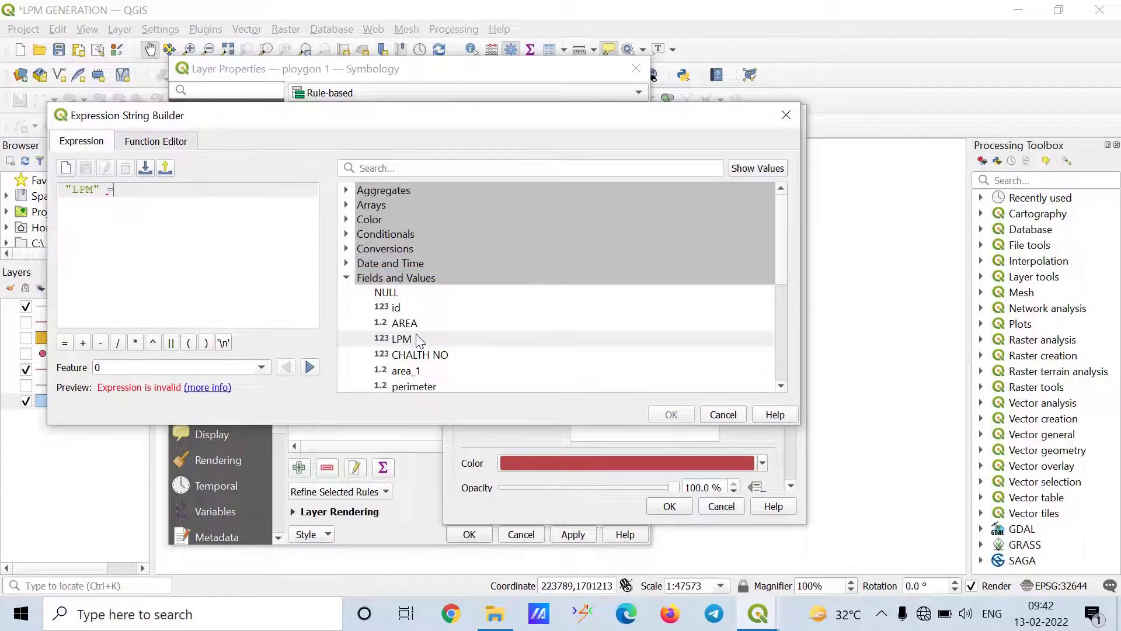
type("@at")
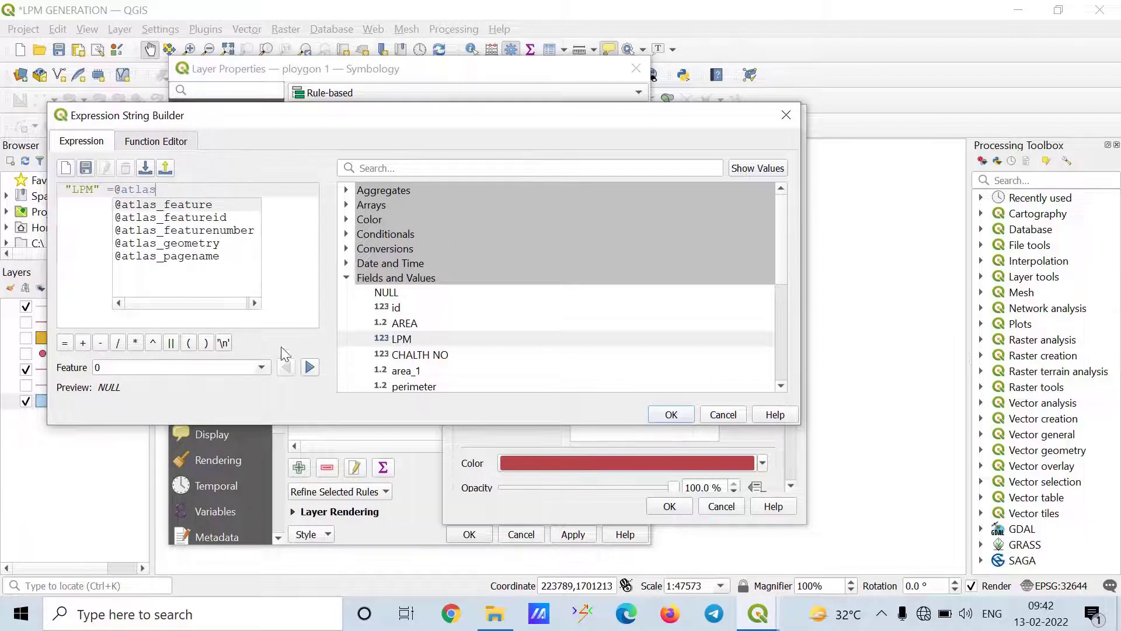
type("las")
left_click(206, 257)
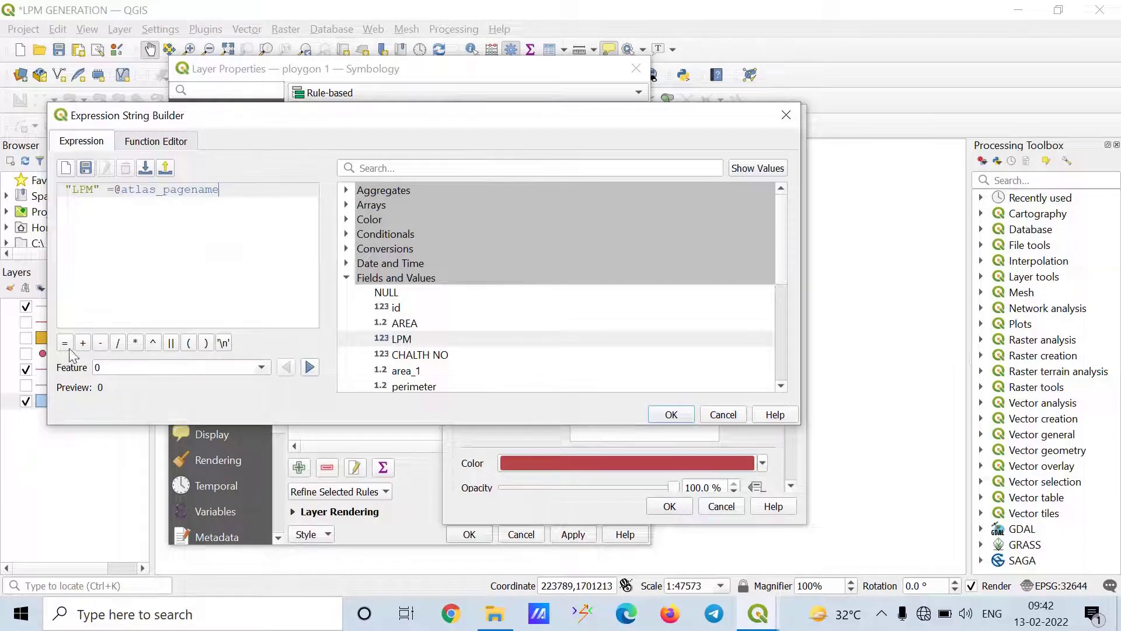
left_click(677, 414)
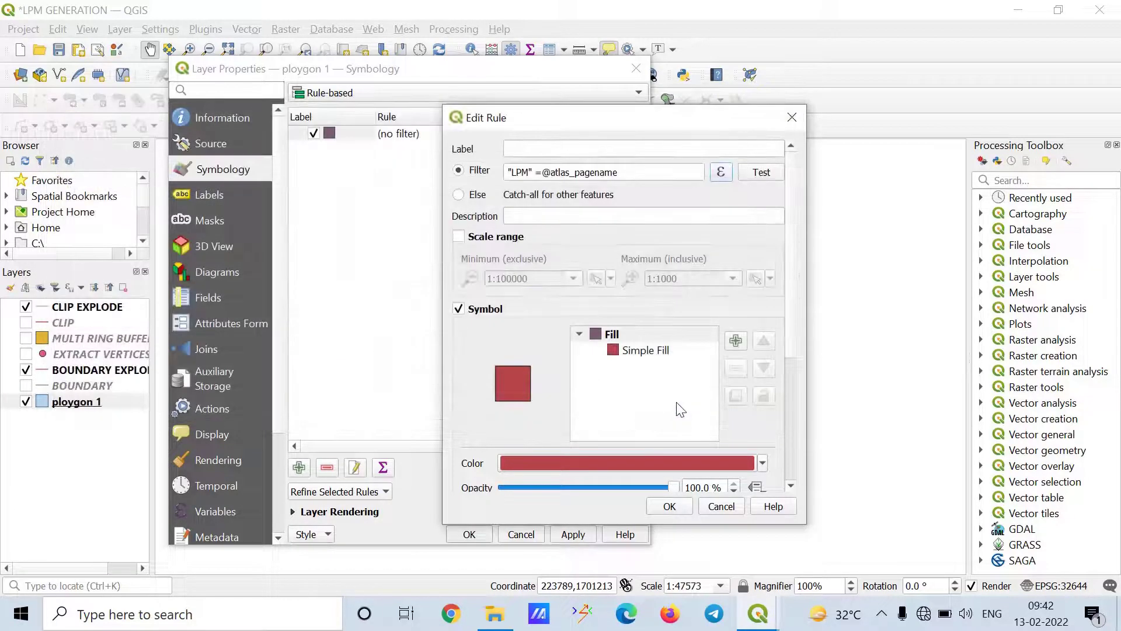
Step: Change the rule's Simple Fill symbol layer to Outline: Simple Line with a stroke width of 1 mm, and save the rule
left_click(653, 341)
left_click(654, 351)
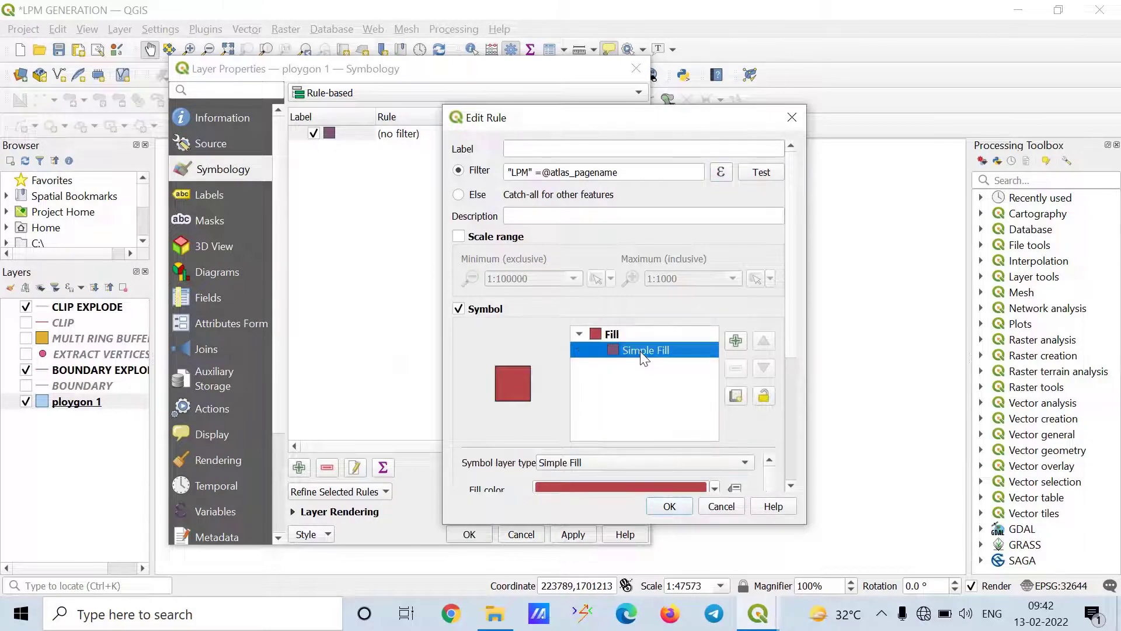
left_click(560, 464)
key("Escape")
scroll(596, 464, "down", 4)
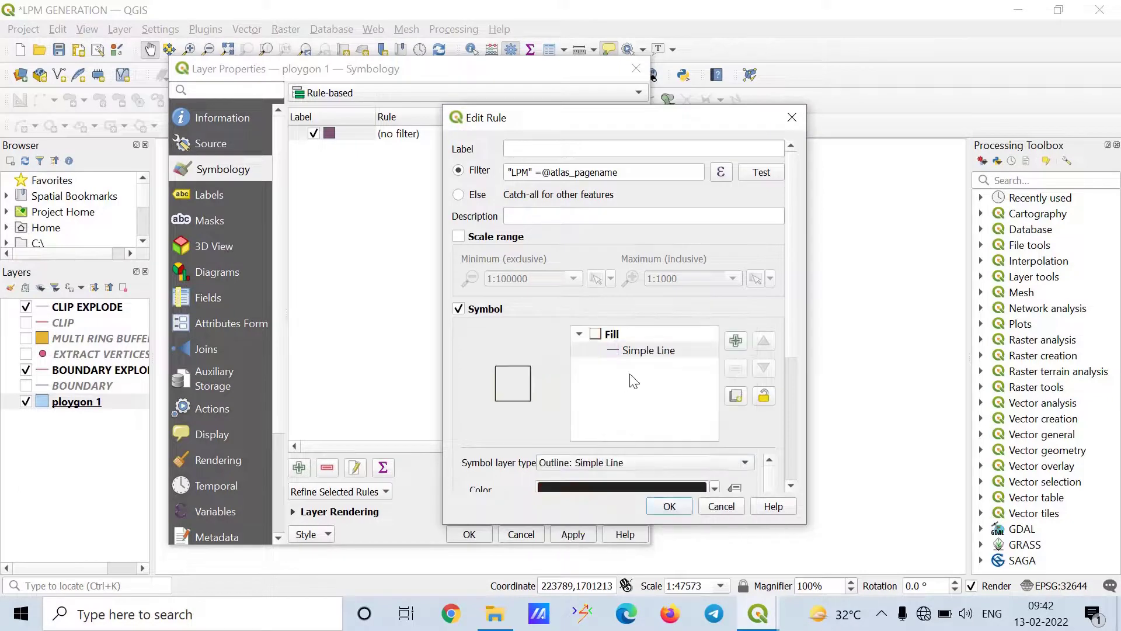
scroll(783, 350, "down", 5)
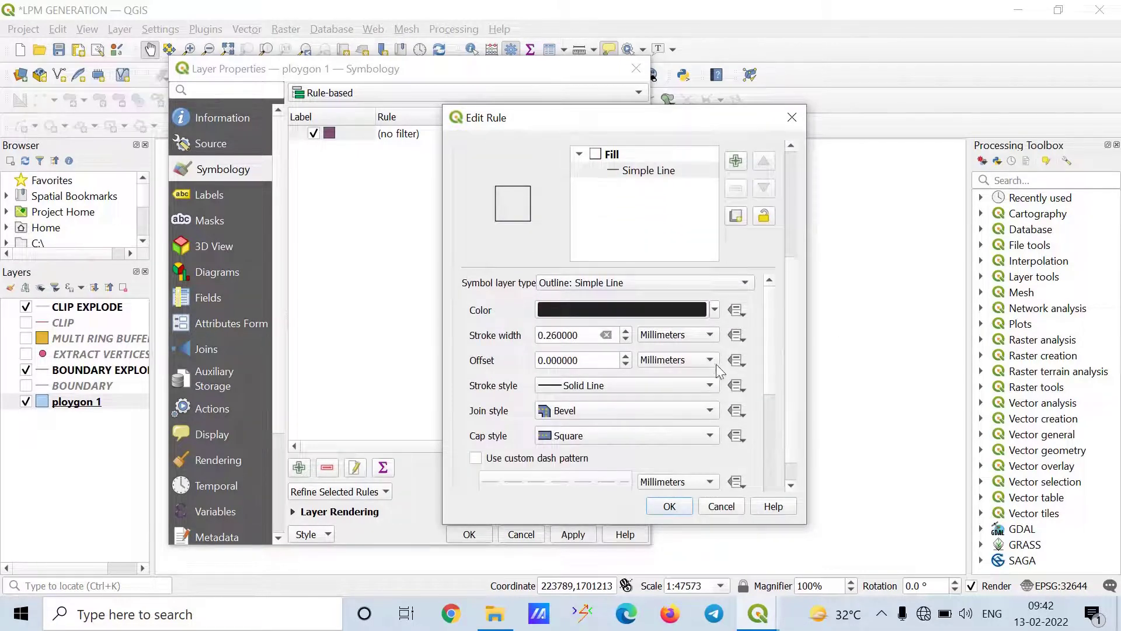
double_click(590, 335)
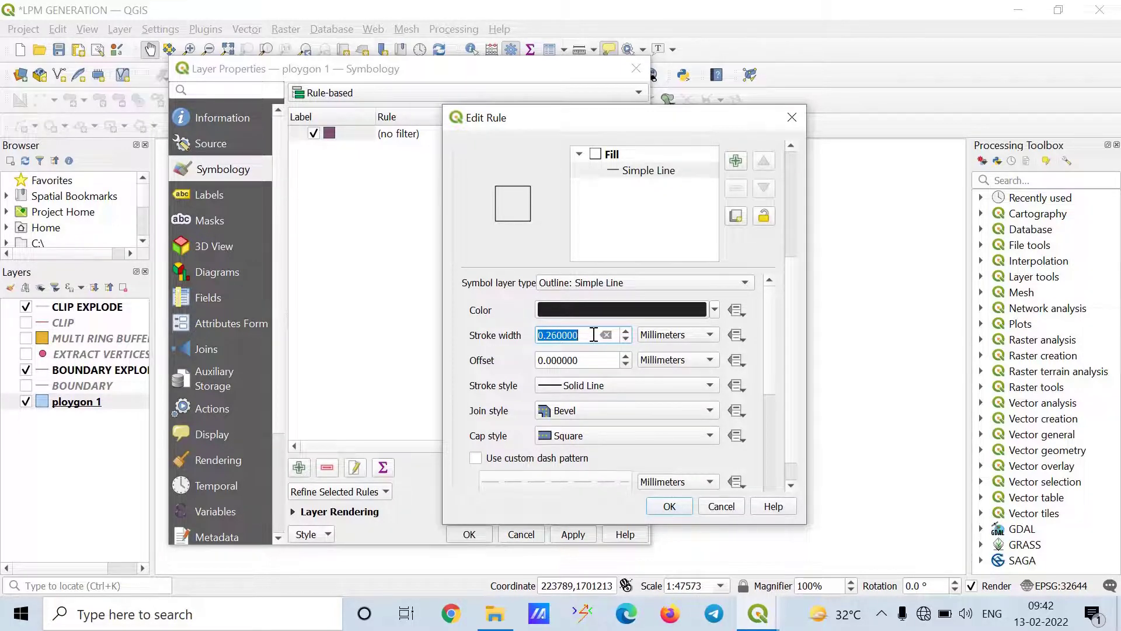
type("1")
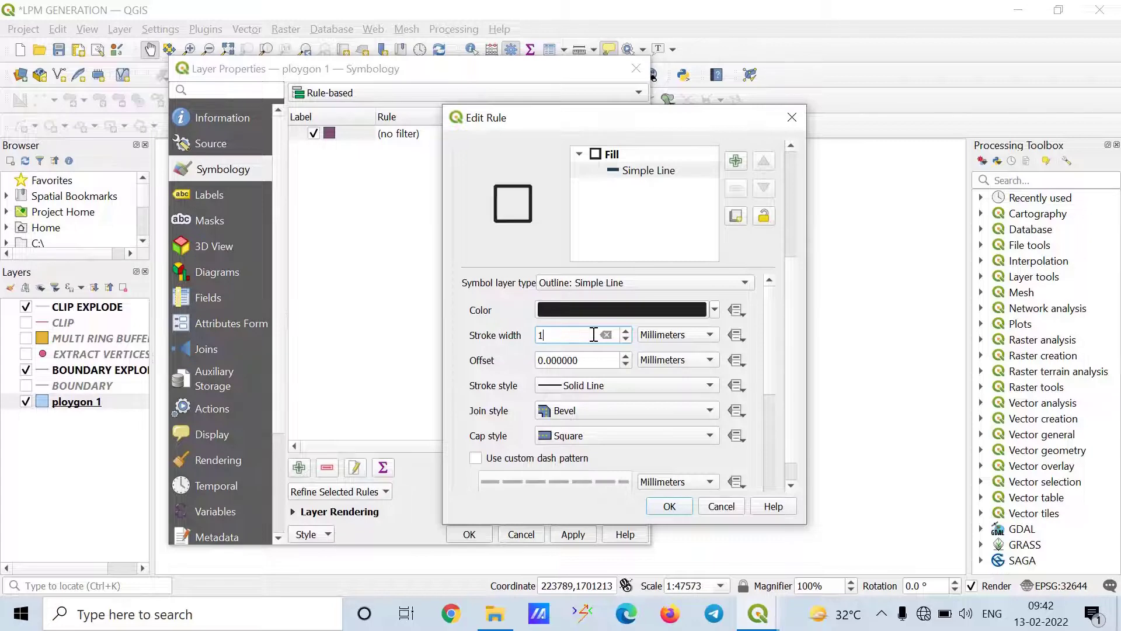
left_click(677, 508)
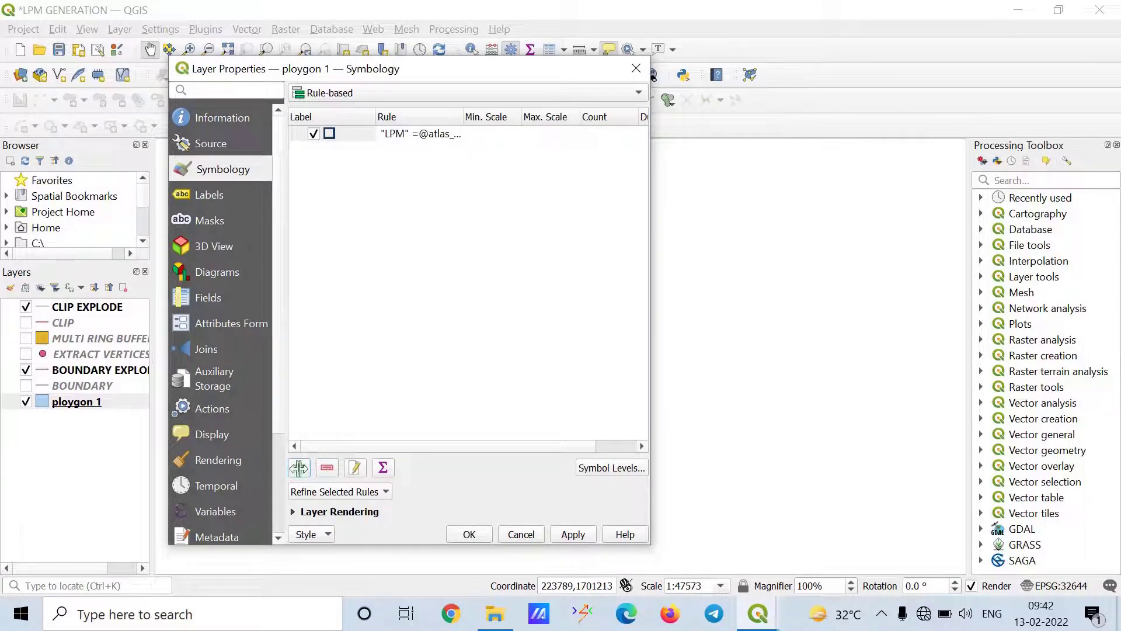
left_click(300, 468)
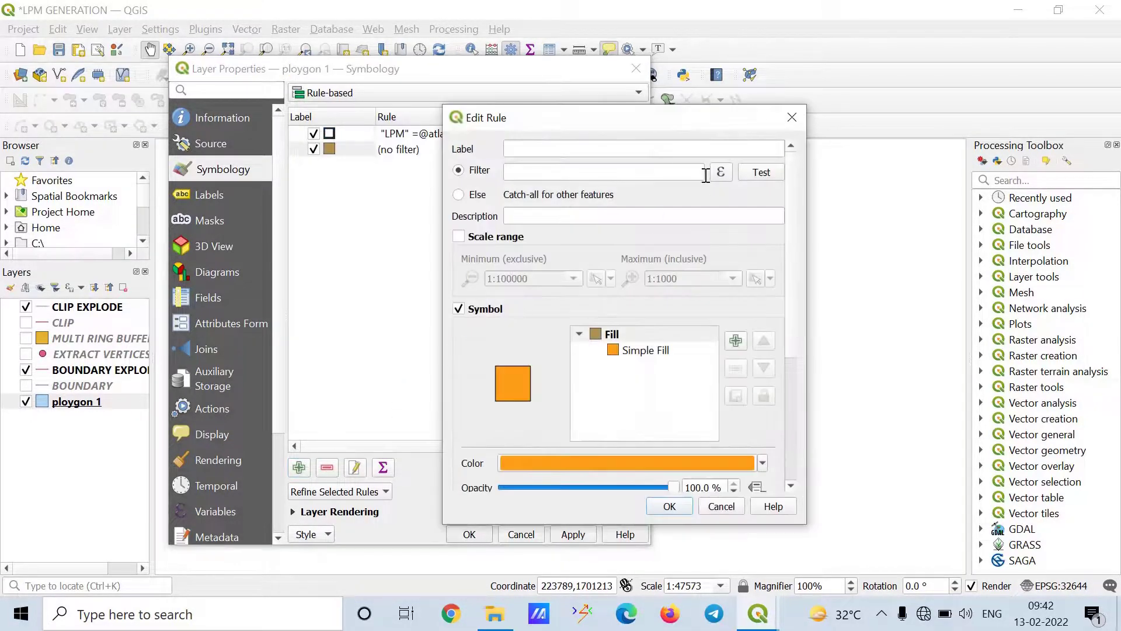
left_click(723, 175)
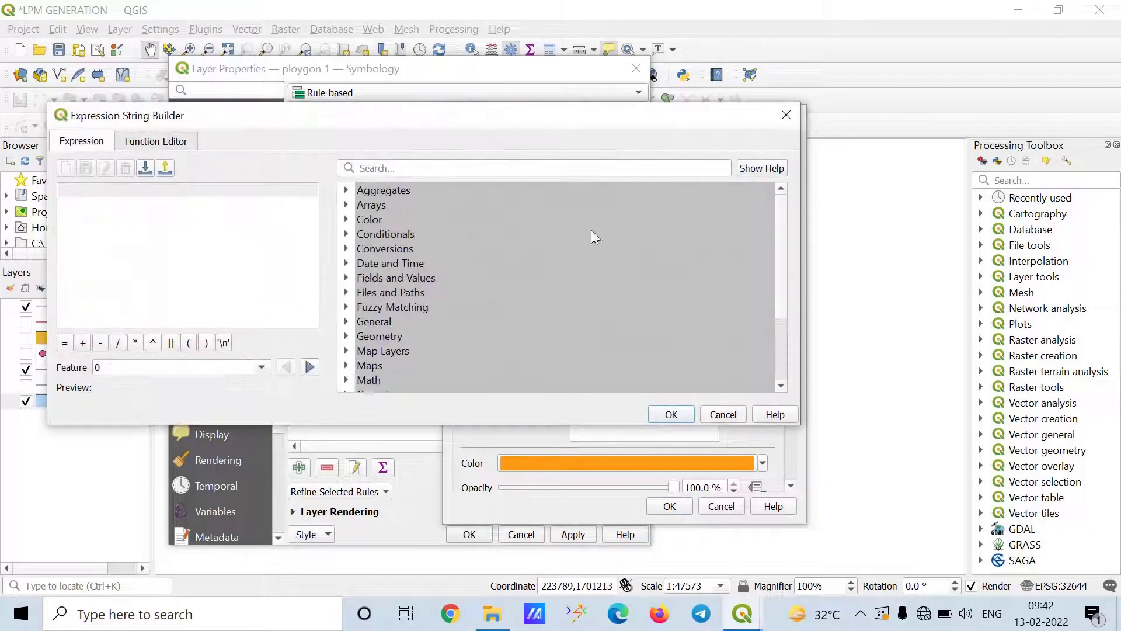
scroll(409, 321, "down", 4)
double_click(376, 380)
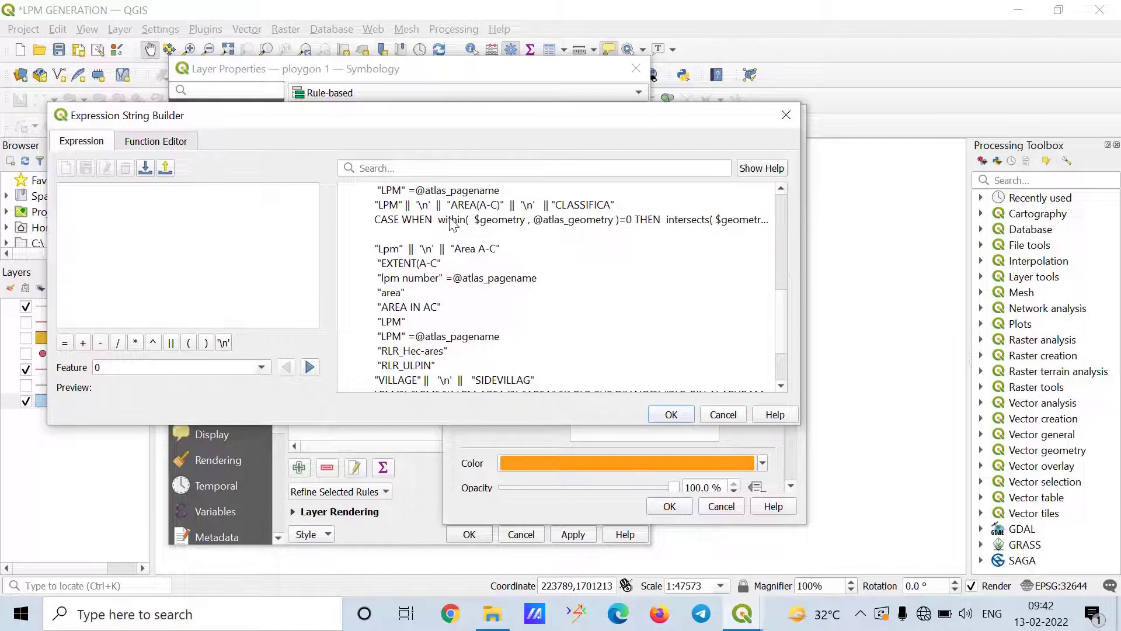
double_click(452, 221)
key("ctrl+a")
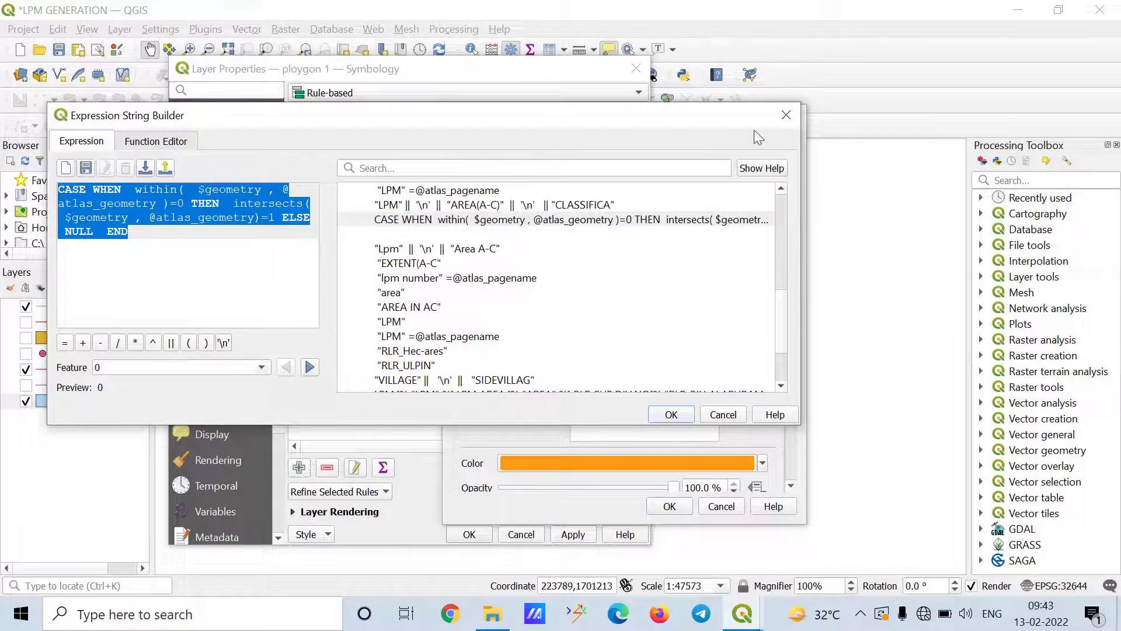
left_click(672, 414)
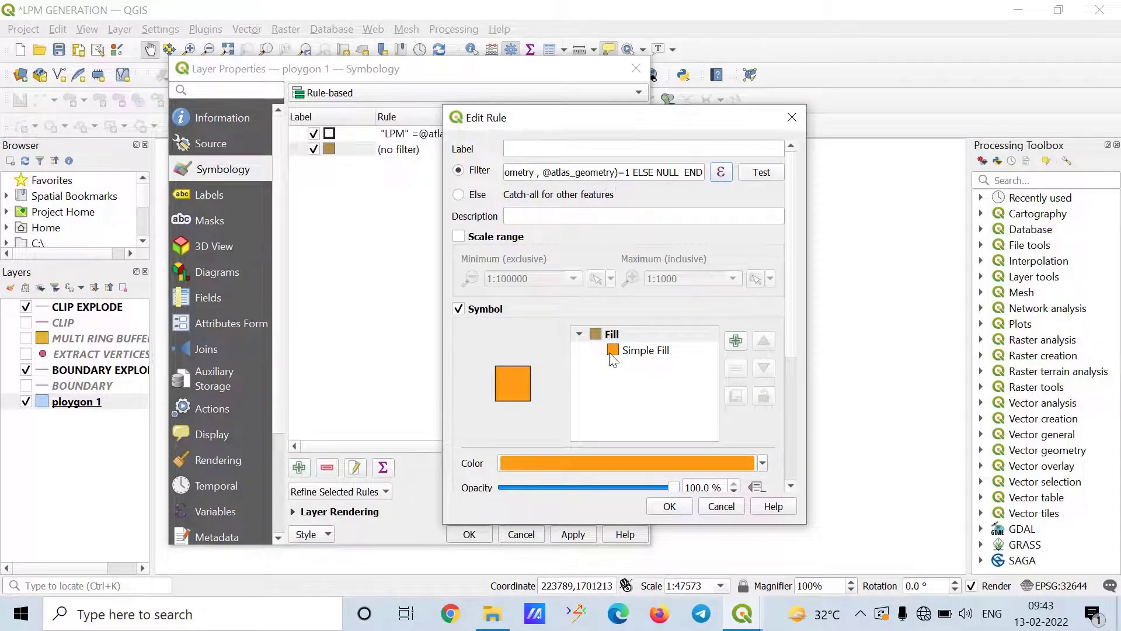
Step: Select the second rule's Simple Fill symbol layer and test the rule's filter expression
left_click(647, 352)
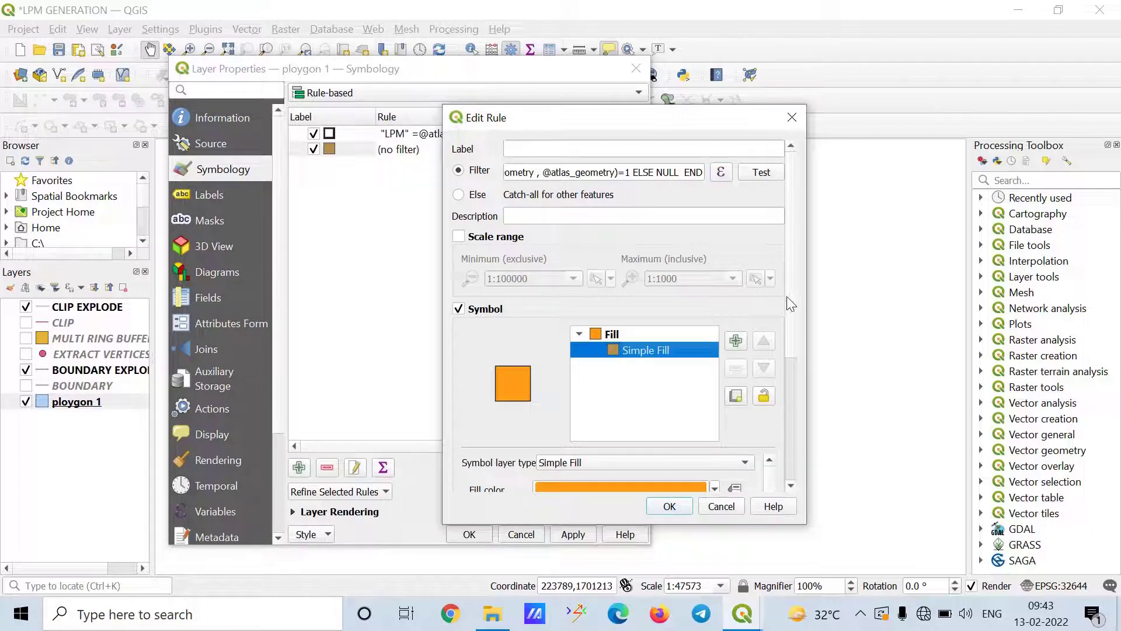
left_click_drag(786, 296, 794, 348)
scroll(795, 322, "up", 2)
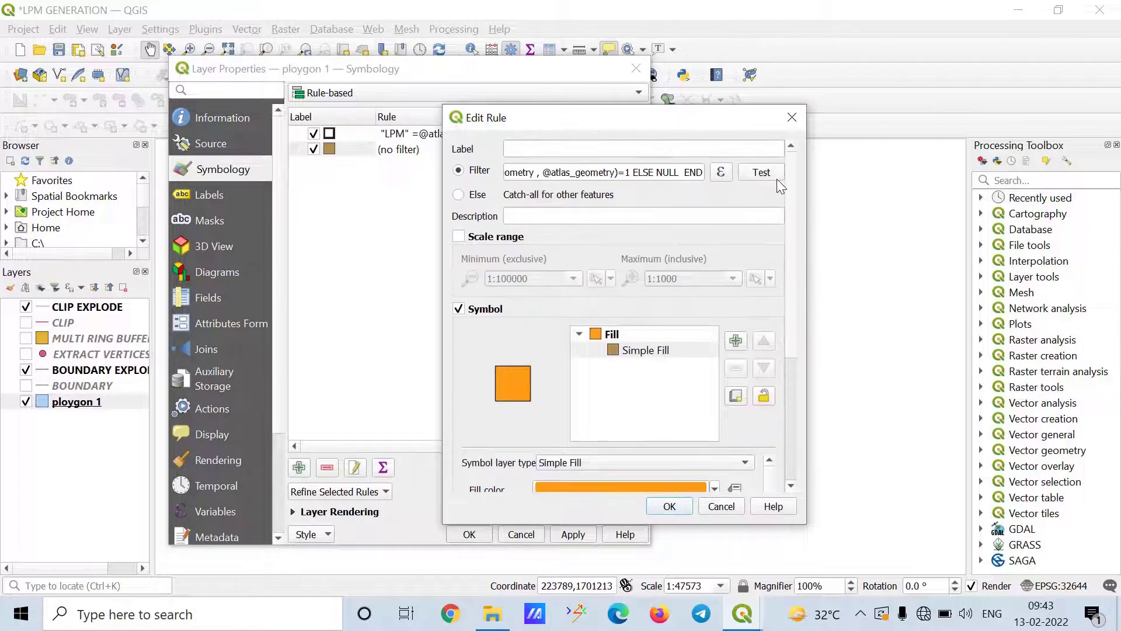
left_click(762, 173)
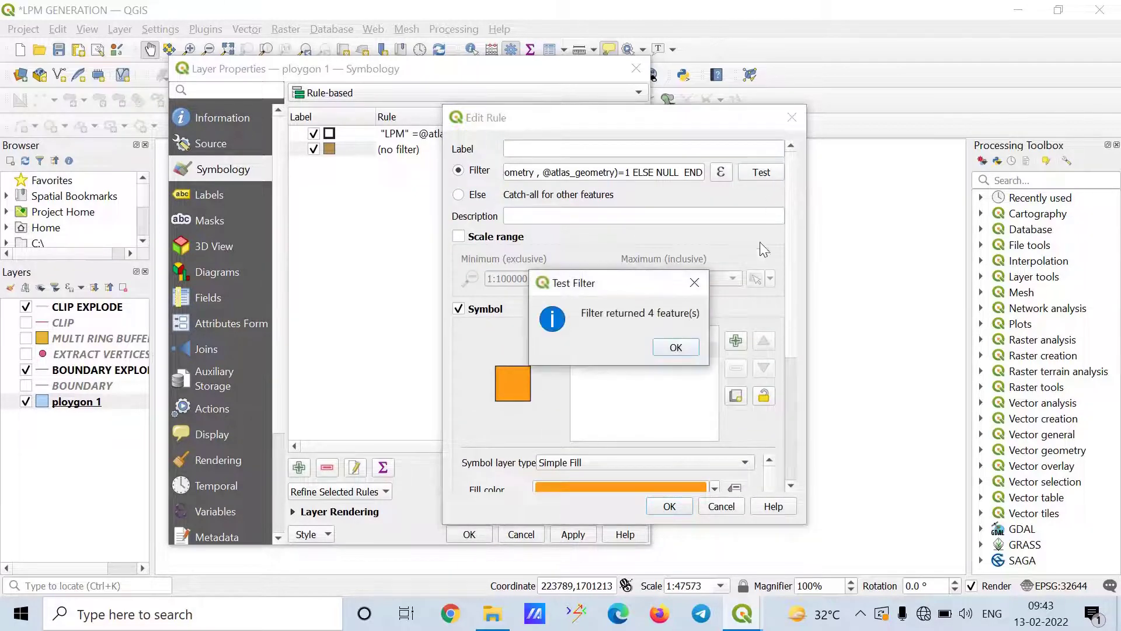
left_click(679, 349)
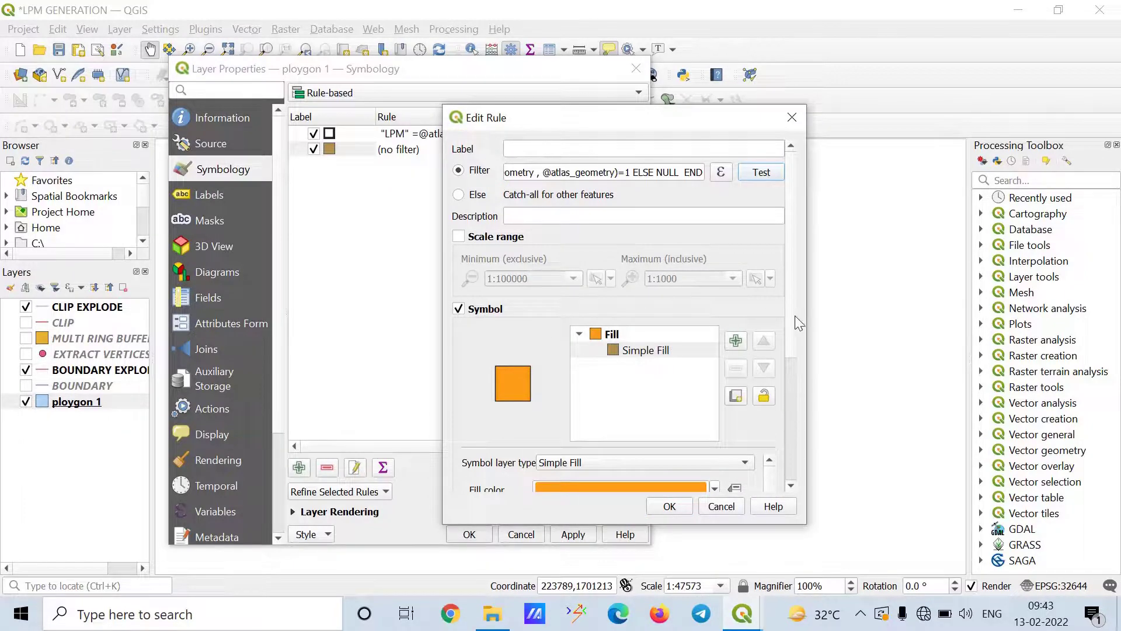
Step: Change the second rule's Simple Fill to Outline: Simple Line with a 0.80 mm stroke width, and apply the layer's symbology
left_click_drag(796, 317, 785, 405)
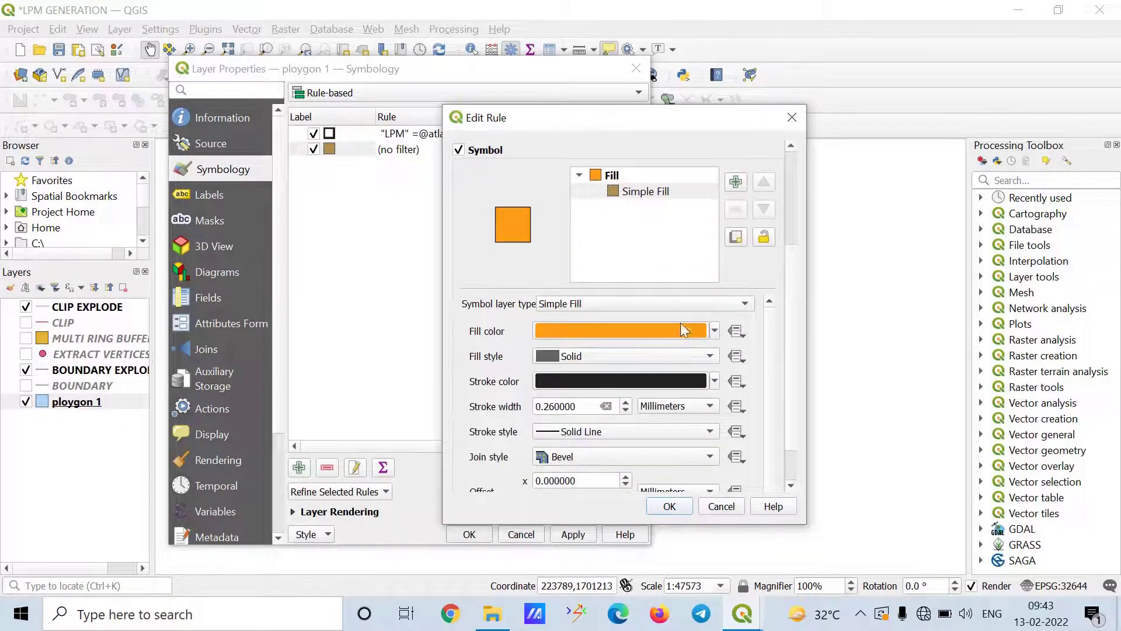
left_click(647, 304)
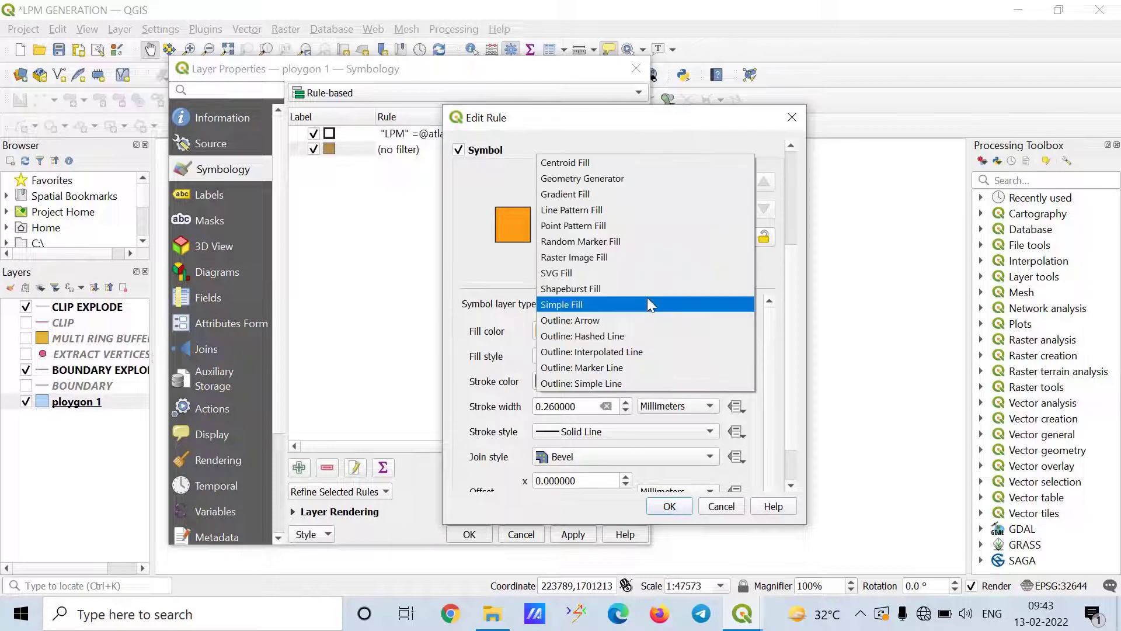
left_click(618, 383)
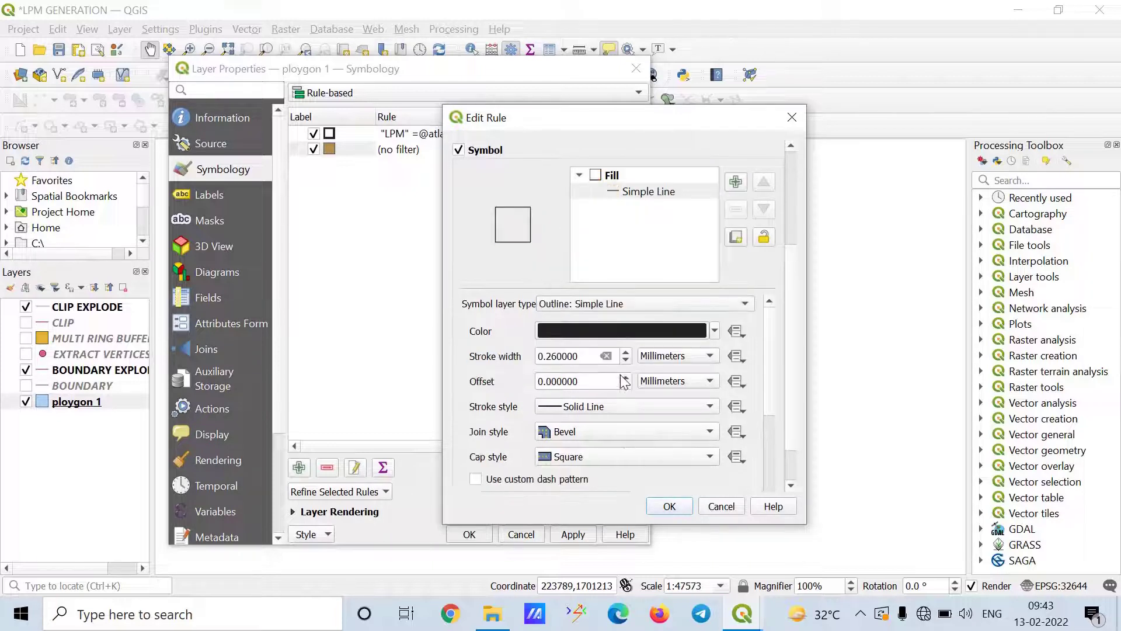
double_click(586, 352)
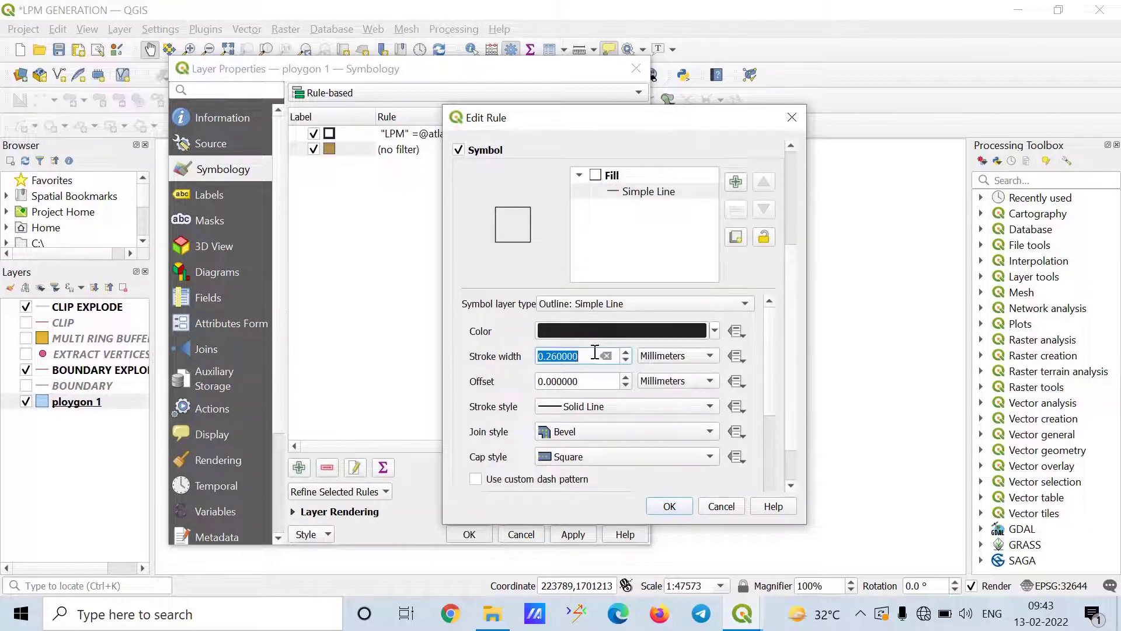
type("0")
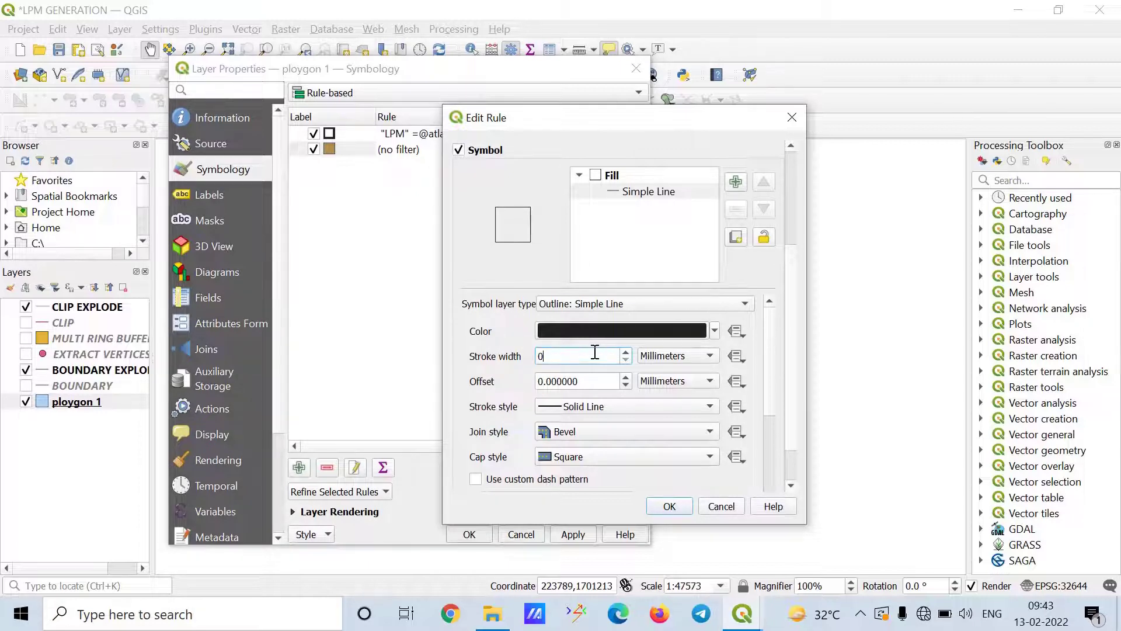
type(".80")
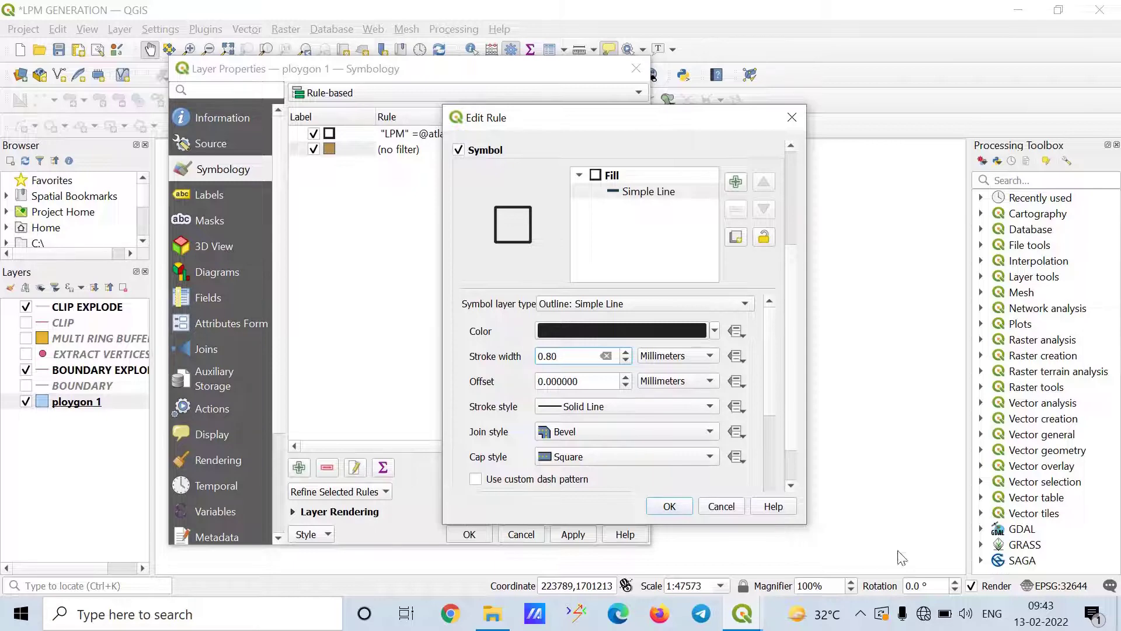
left_click(670, 505)
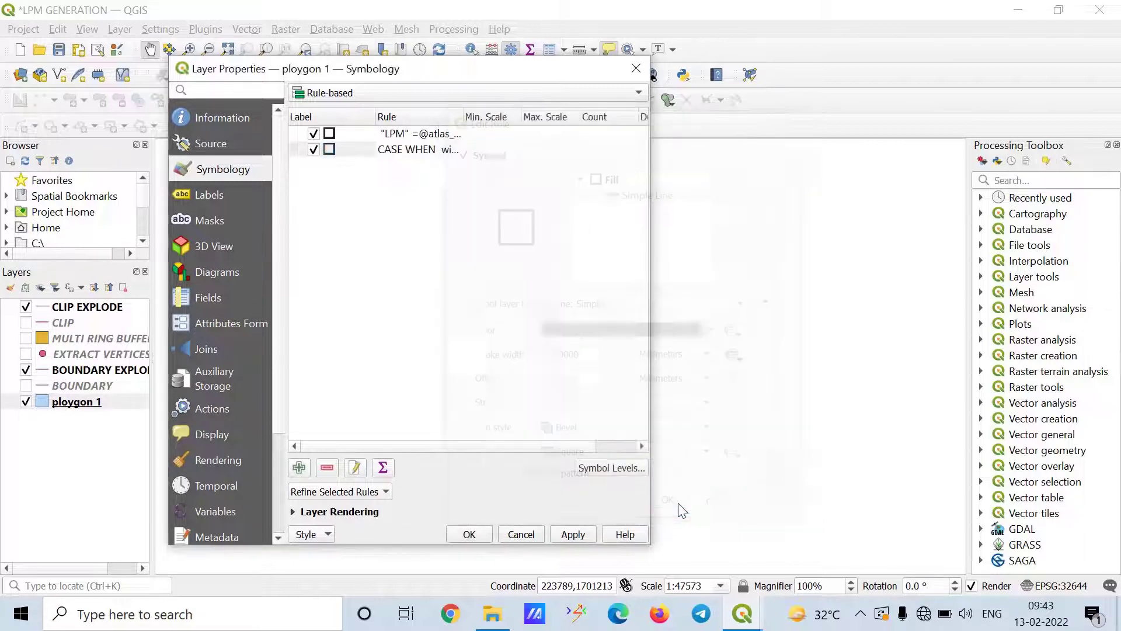
left_click(573, 534)
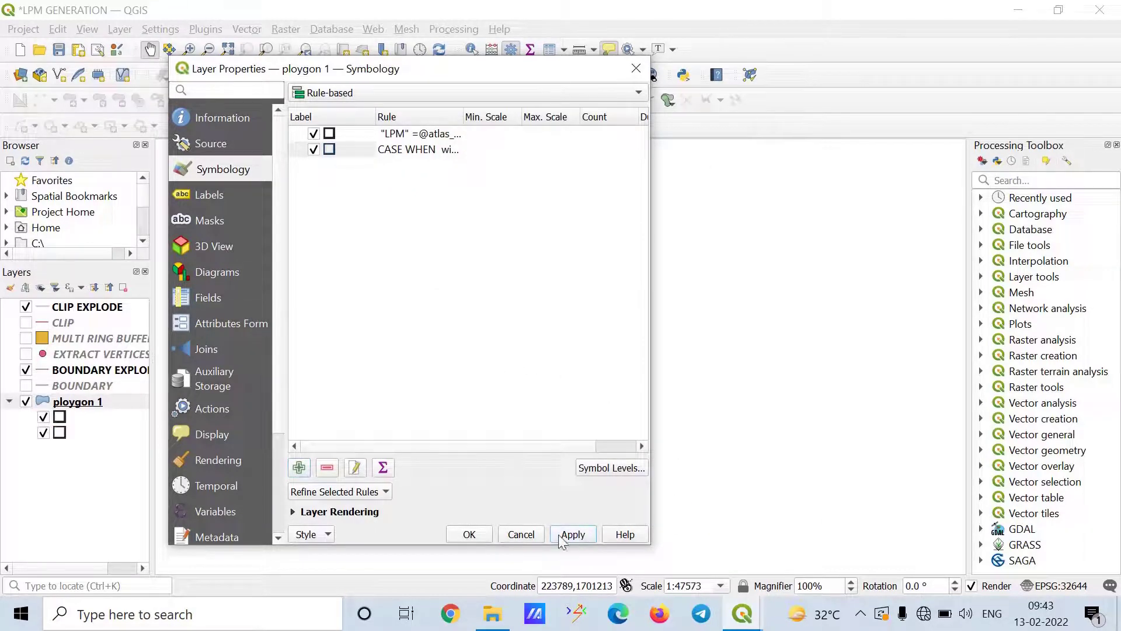
left_click(469, 534)
Step: Examine on the map canvas how the two atlas rules outline the parcels of the ploygon 1 layer
left_click_drag(487, 301, 480, 458)
scroll(433, 329, "up", 2)
scroll(433, 328, "up", 3)
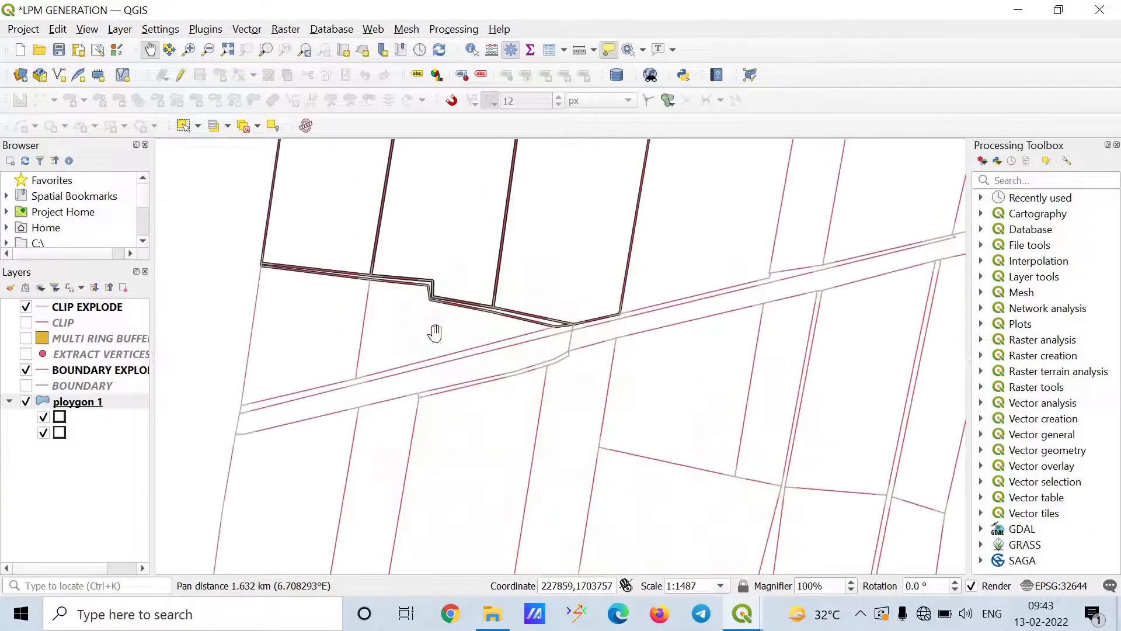
left_click_drag(493, 248, 447, 561)
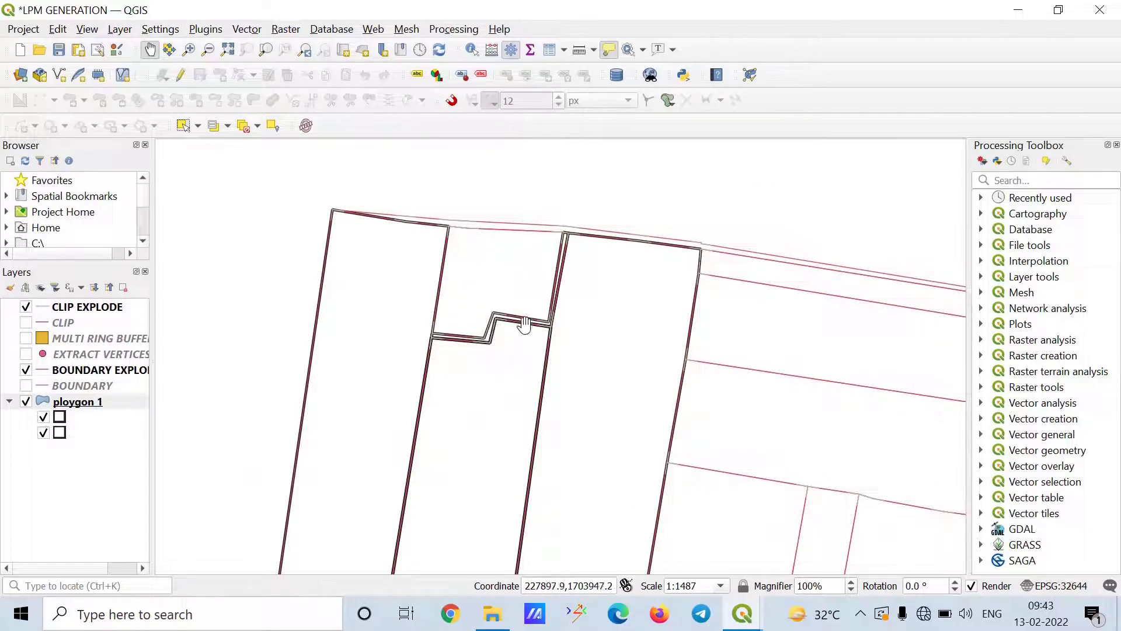
scroll(555, 368, "down", 1)
scroll(555, 368, "down", 1)
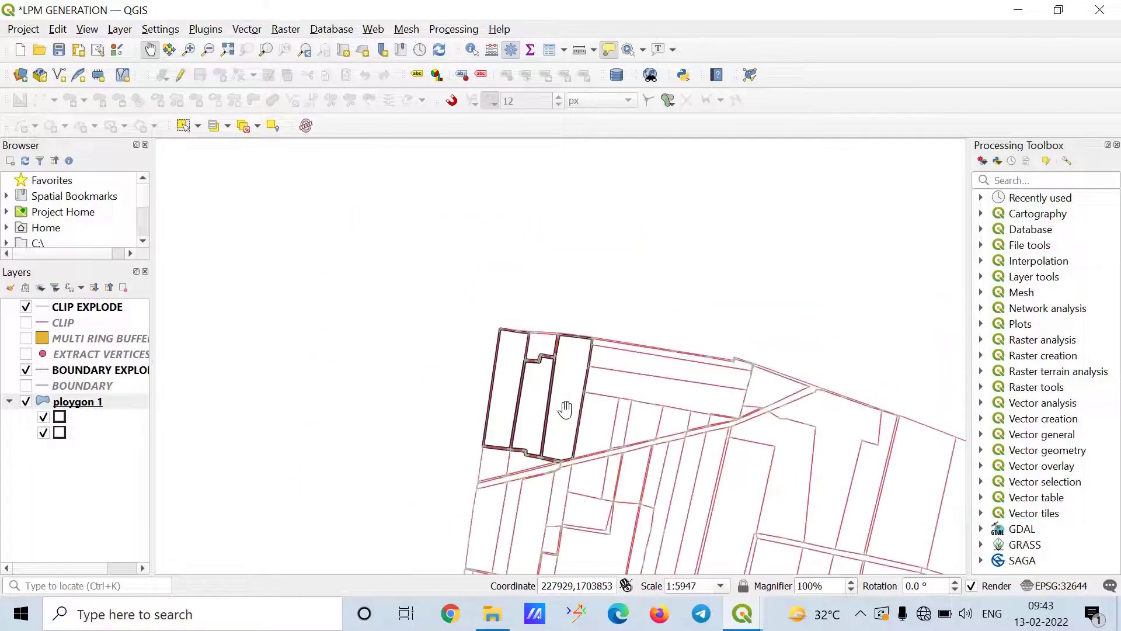
left_click_drag(565, 408, 546, 358)
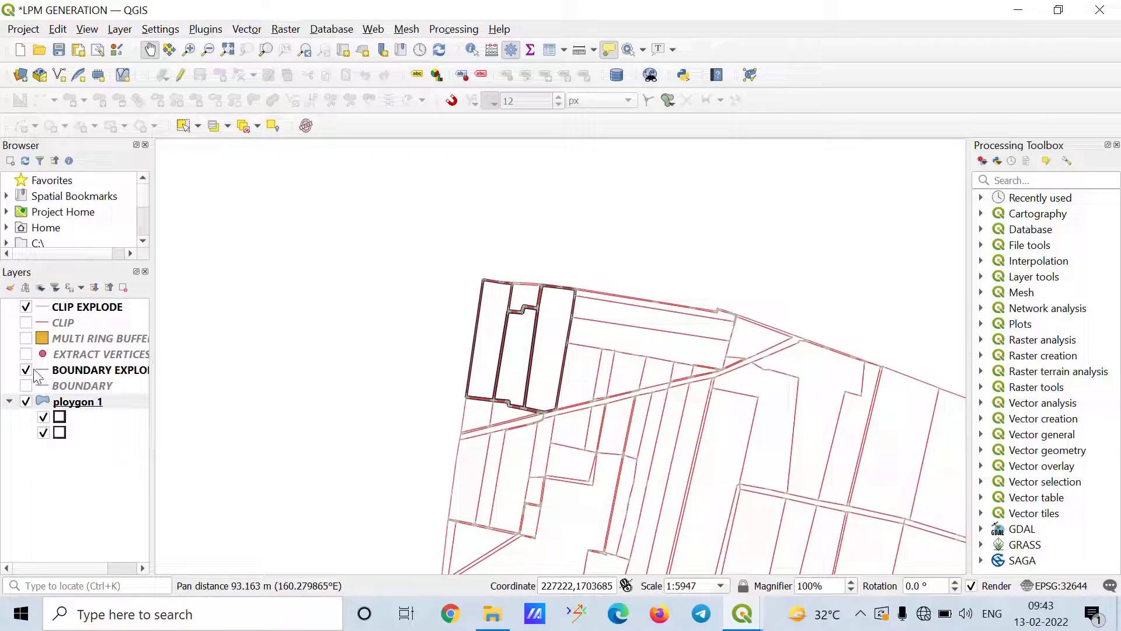
Step: Lower the opacity of the second (CASE WHEN) rule's symbol to fully transparent and apply the ploygon 1 symbology
double_click(97, 402)
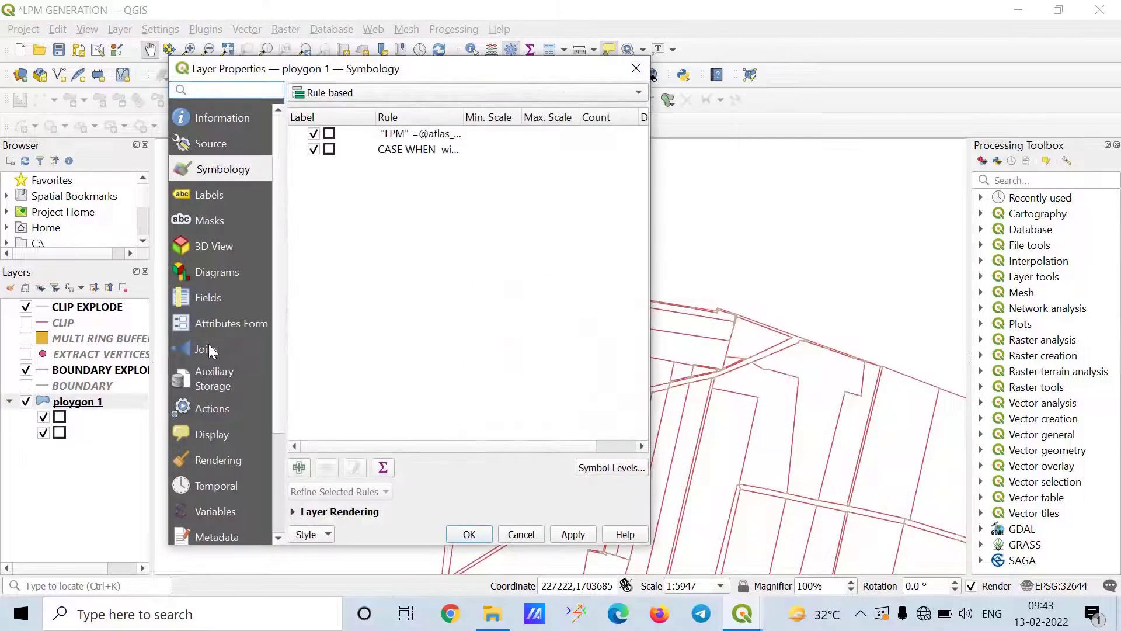
double_click(431, 149)
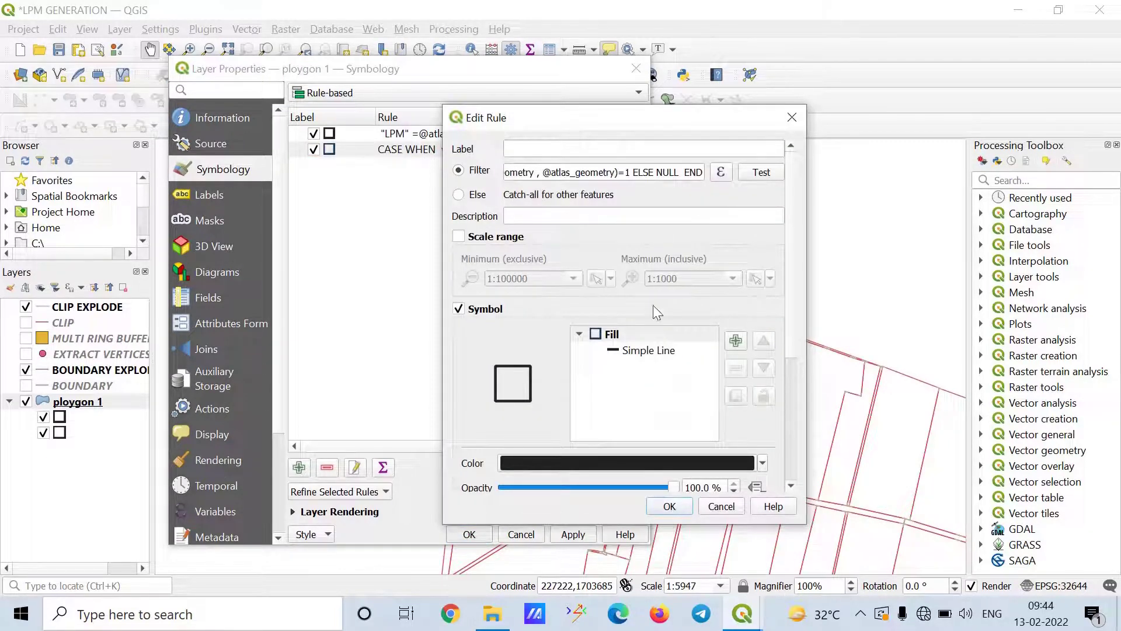
scroll(796, 286, "down", 3)
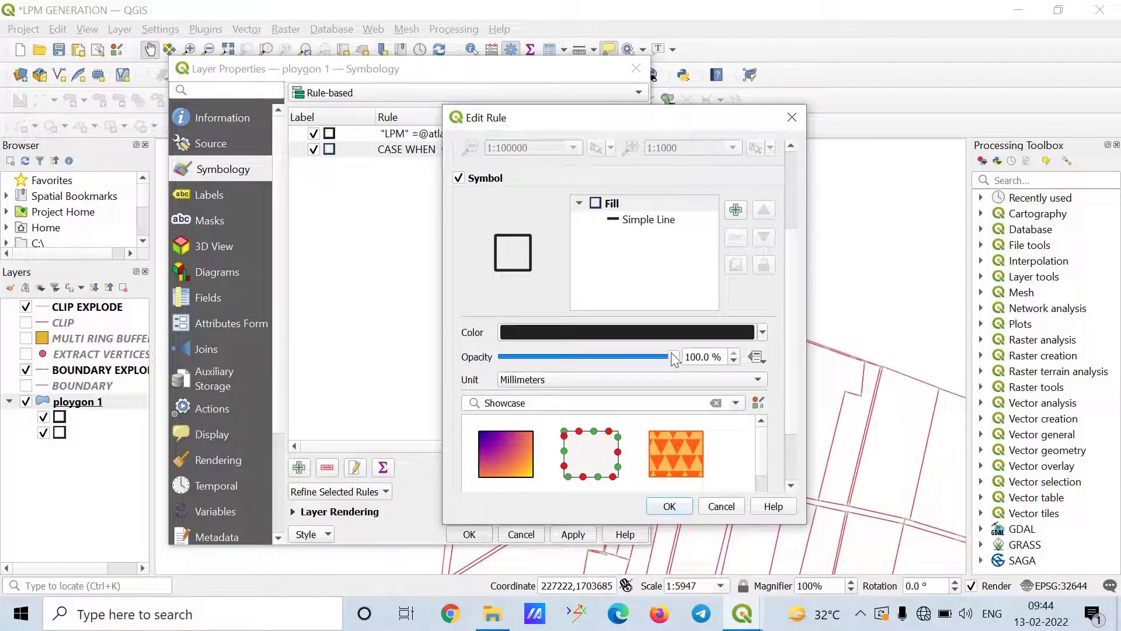
left_click_drag(672, 358, 493, 363)
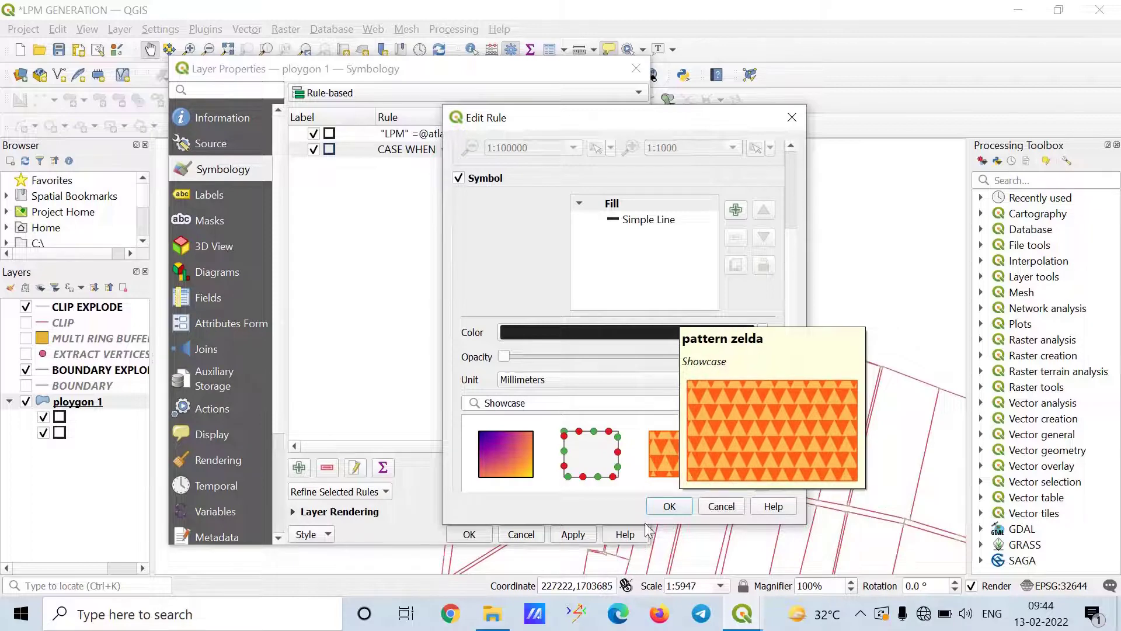
left_click(670, 507)
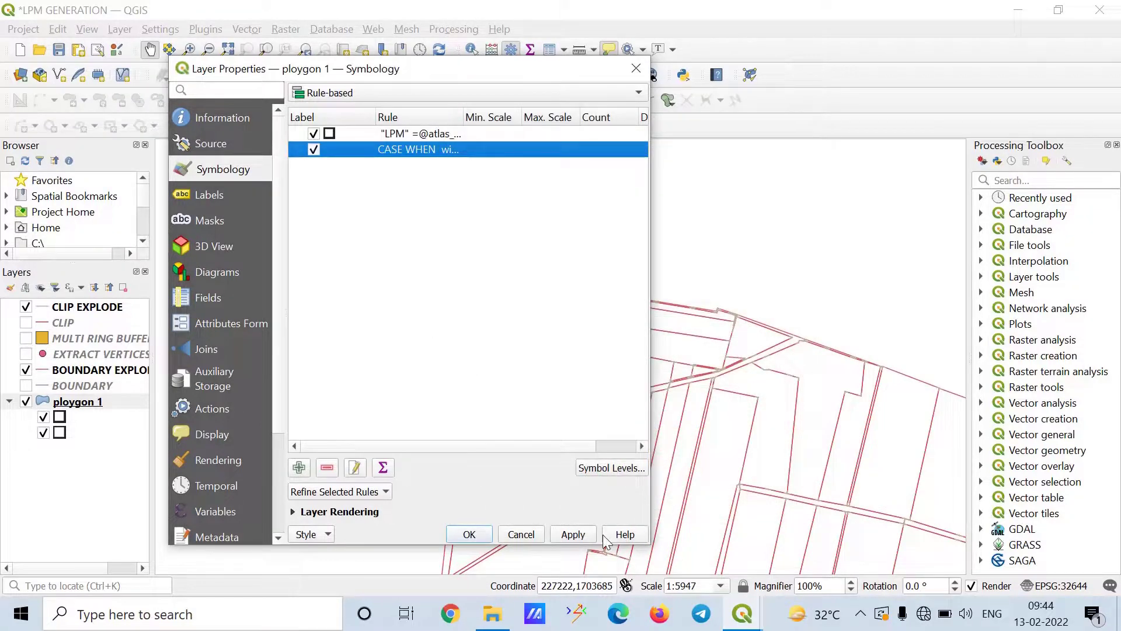
left_click(572, 533)
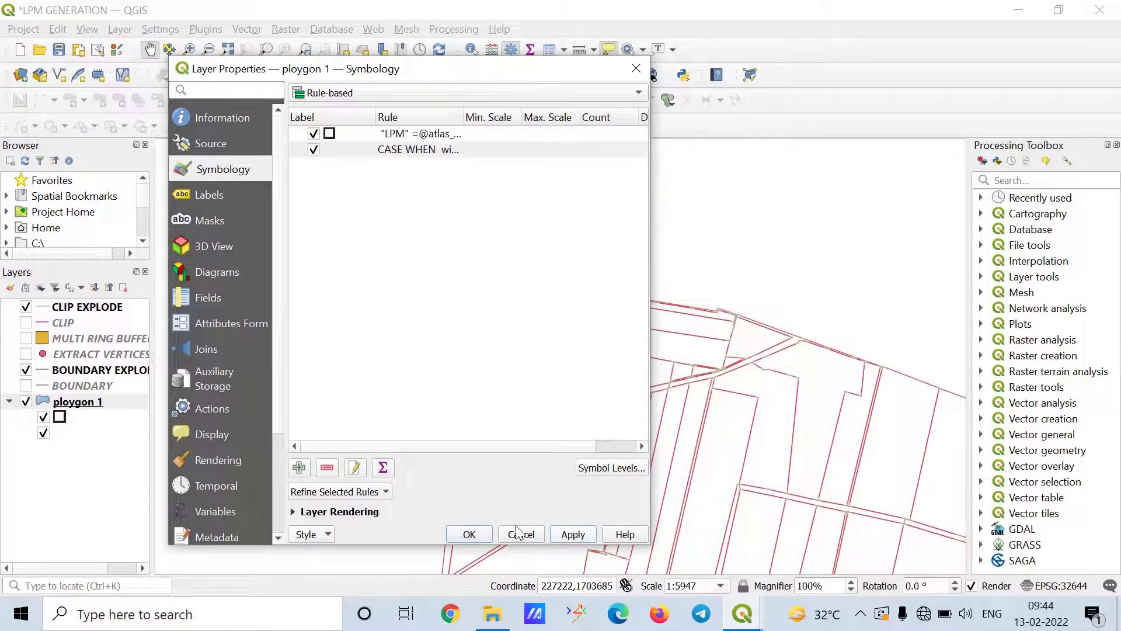
left_click(470, 533)
Step: Examine the current atlas parcel's outline and its neighbouring parcels up close on the map canvas
scroll(529, 298, "up", 2)
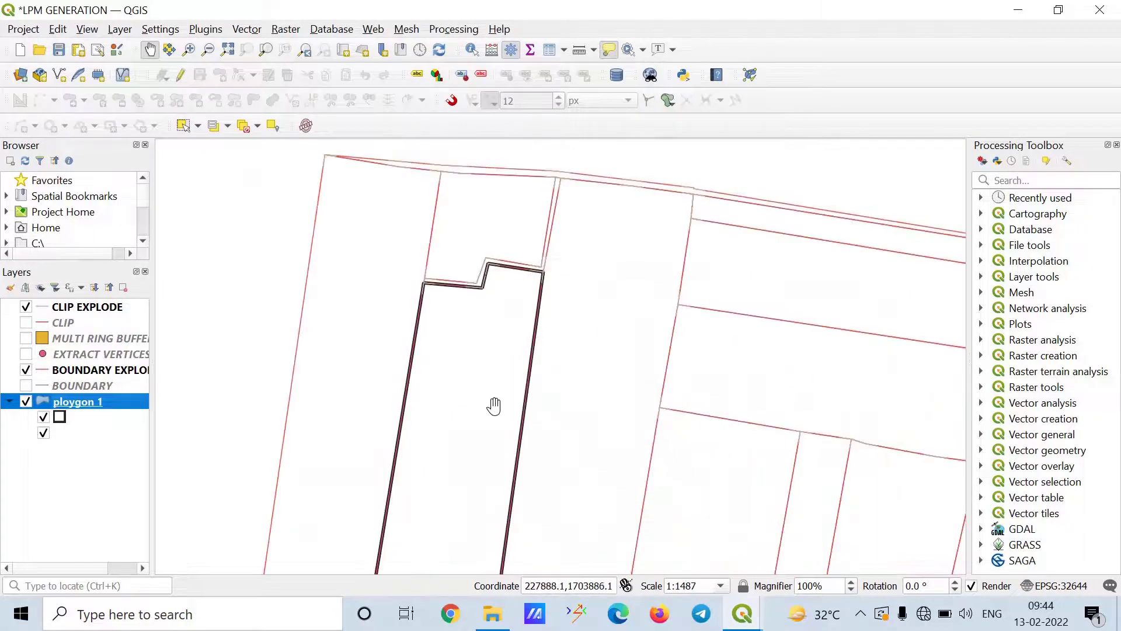
left_click_drag(494, 406, 485, 245)
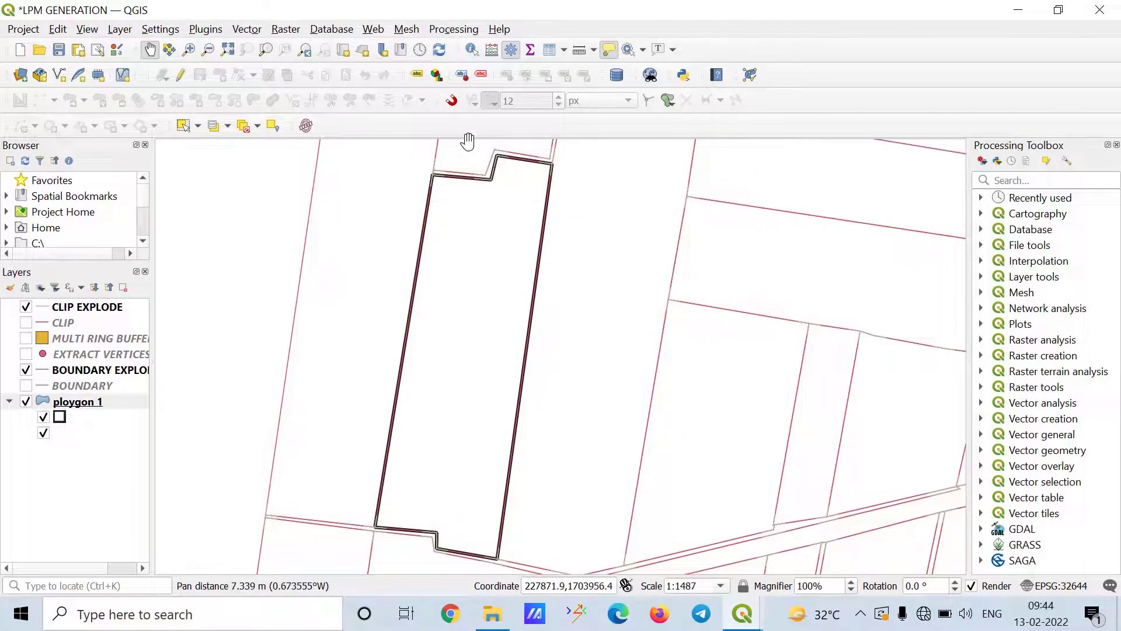
scroll(470, 175, "up", 3)
scroll(493, 234, "down", 1)
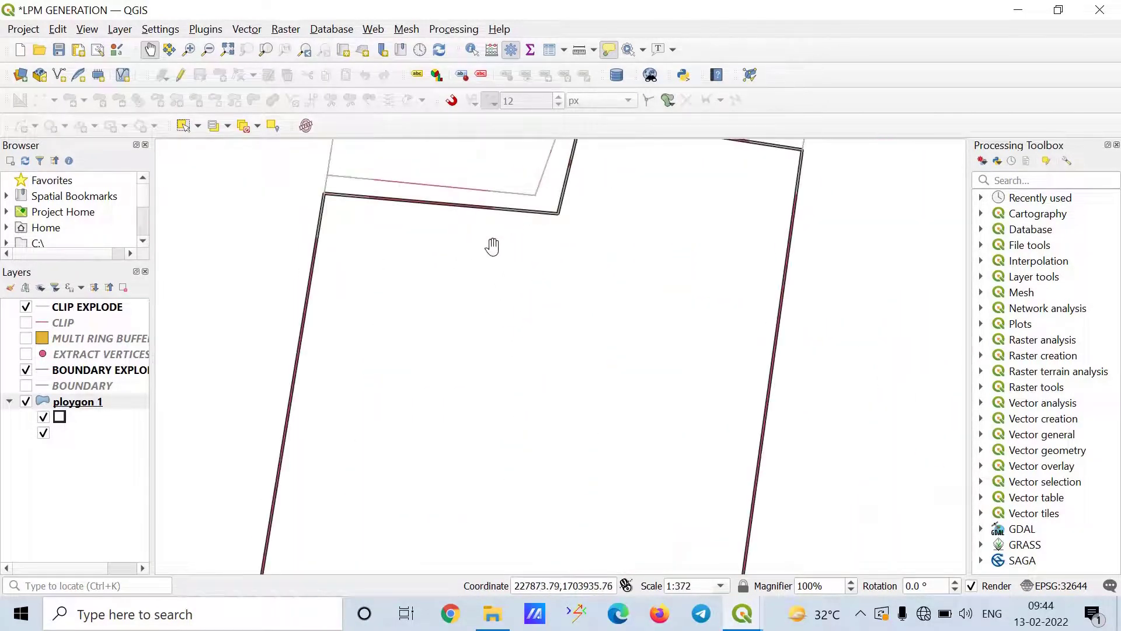
scroll(461, 292, "down", 3)
left_click_drag(450, 396, 493, 288)
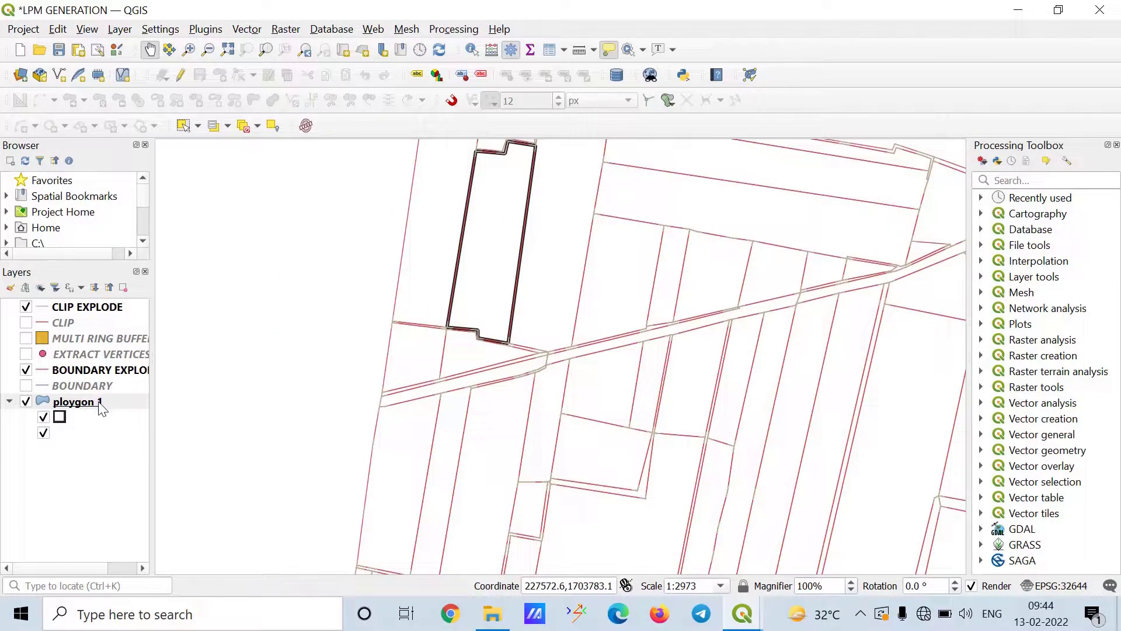
Step: Switch the ploygon 1 layer's labels to Rule-based Labeling and add a new label rule
double_click(74, 401)
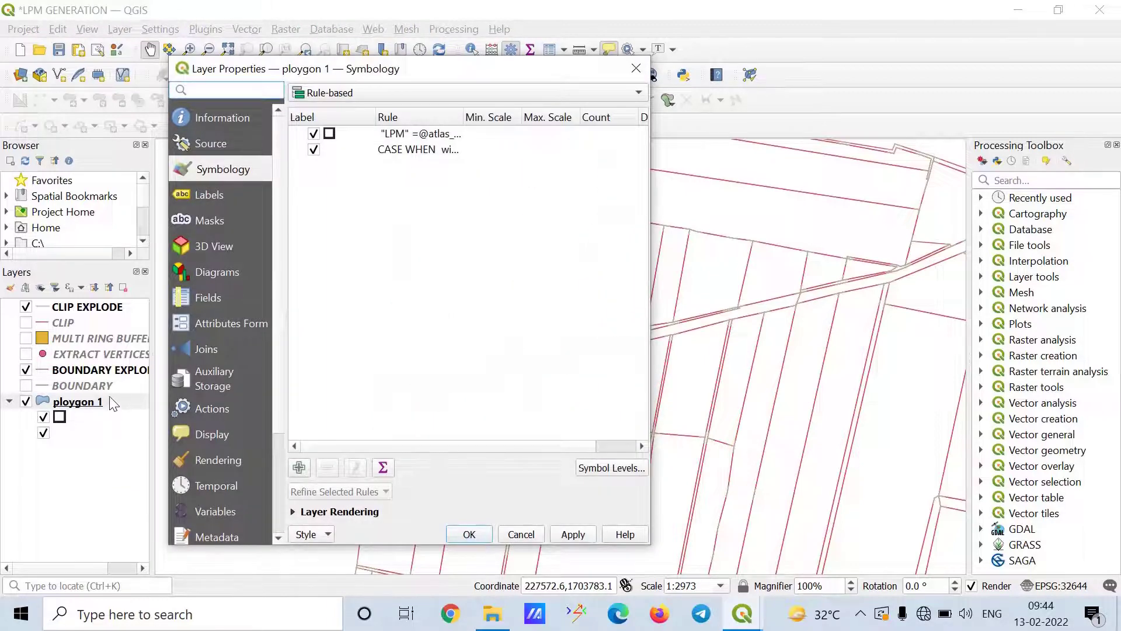
left_click(223, 196)
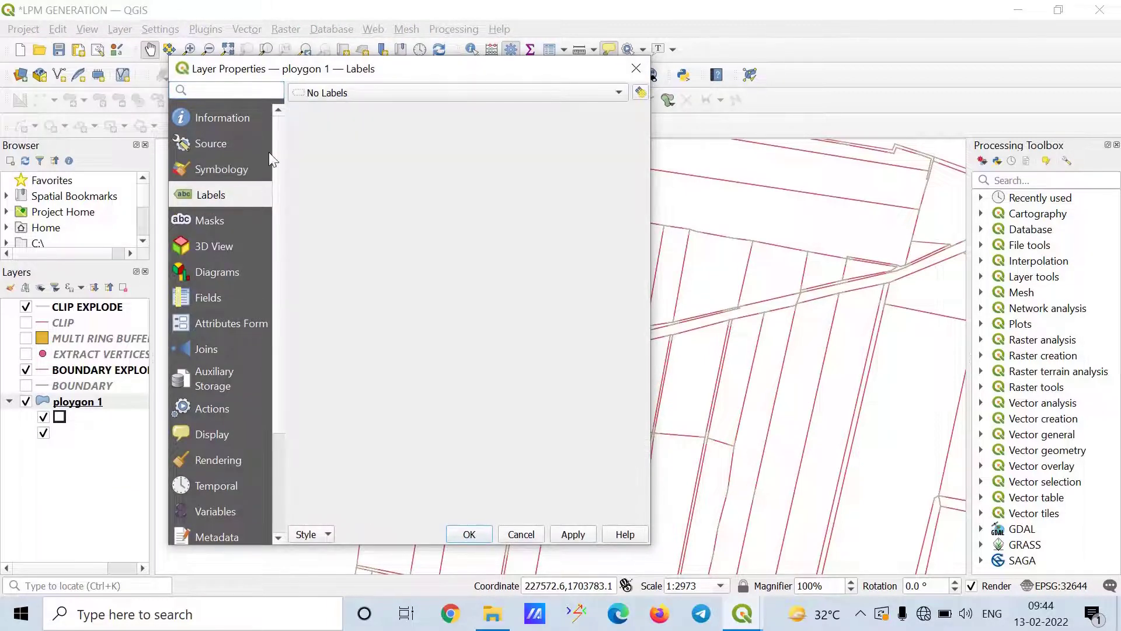
left_click(342, 91)
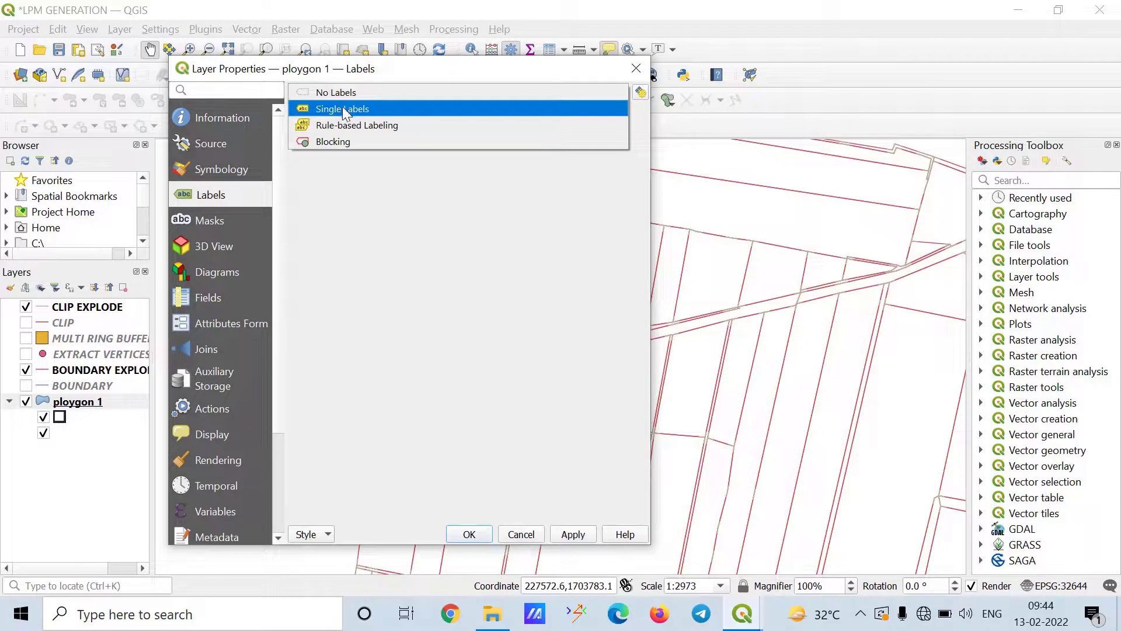
left_click(343, 125)
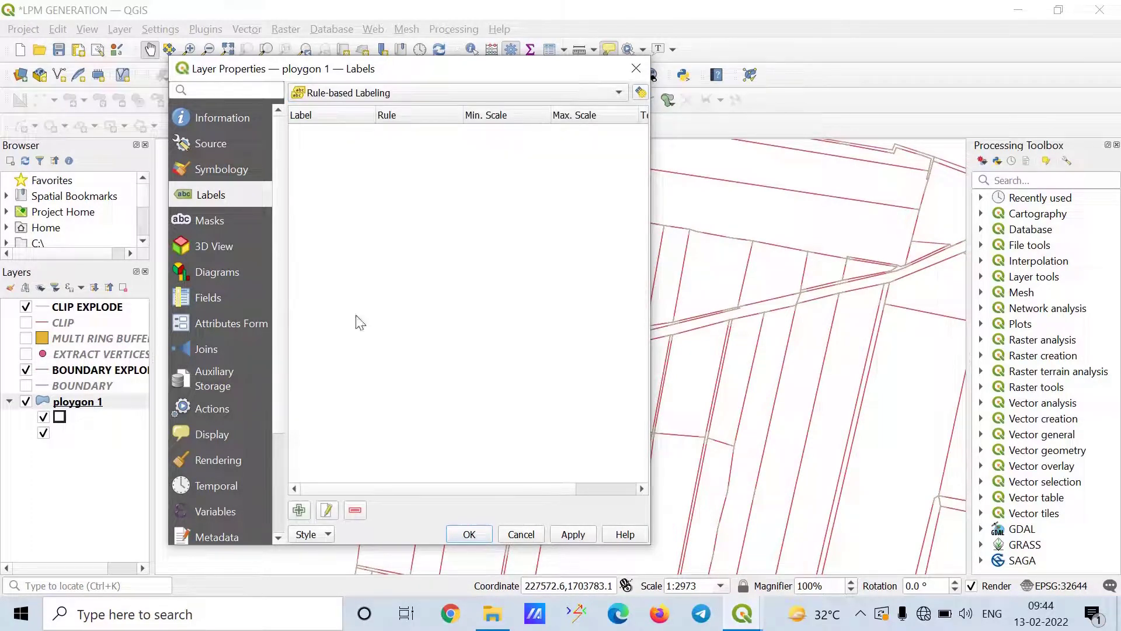
left_click(300, 510)
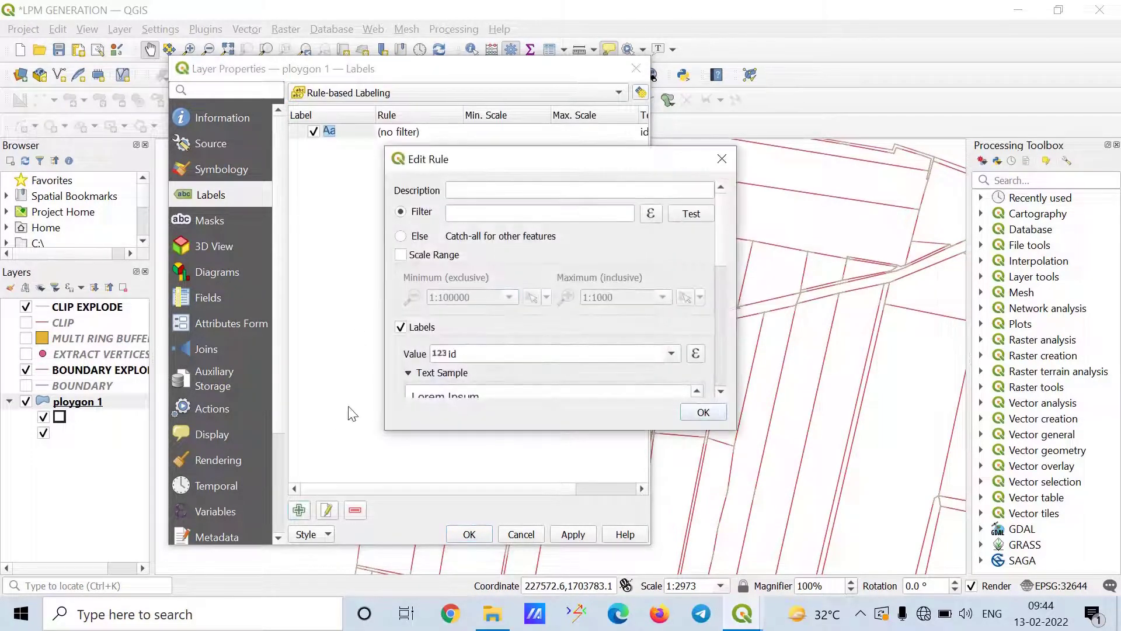
left_click(617, 219)
type("CASE WHEN within($geometry , @atlas_geometry)=1 ELSE NULL  END")
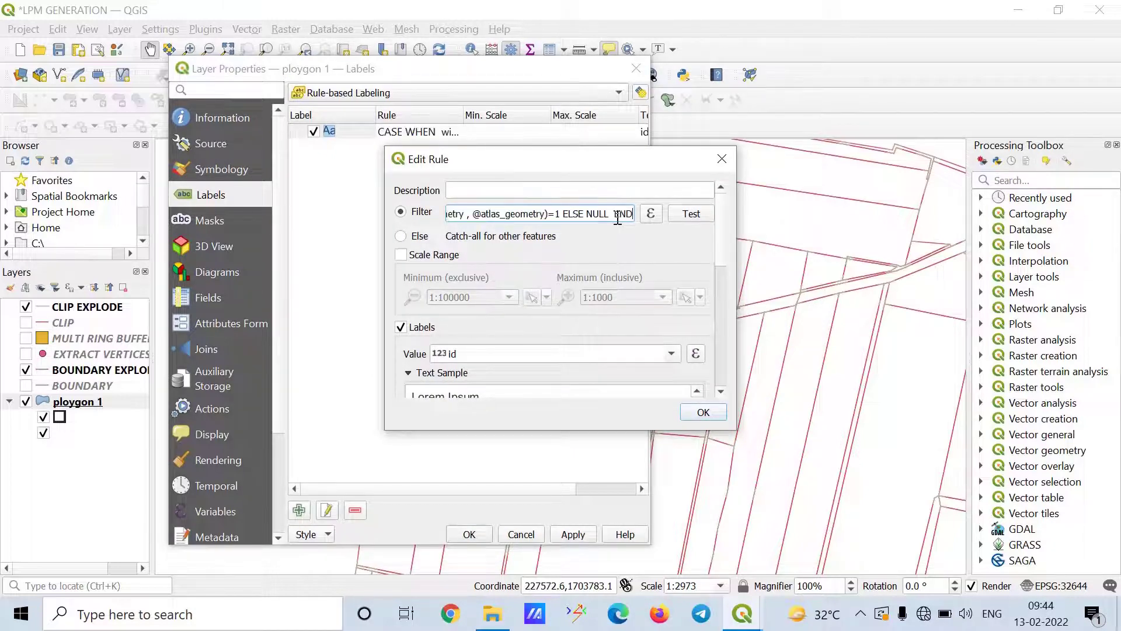
left_click(689, 216)
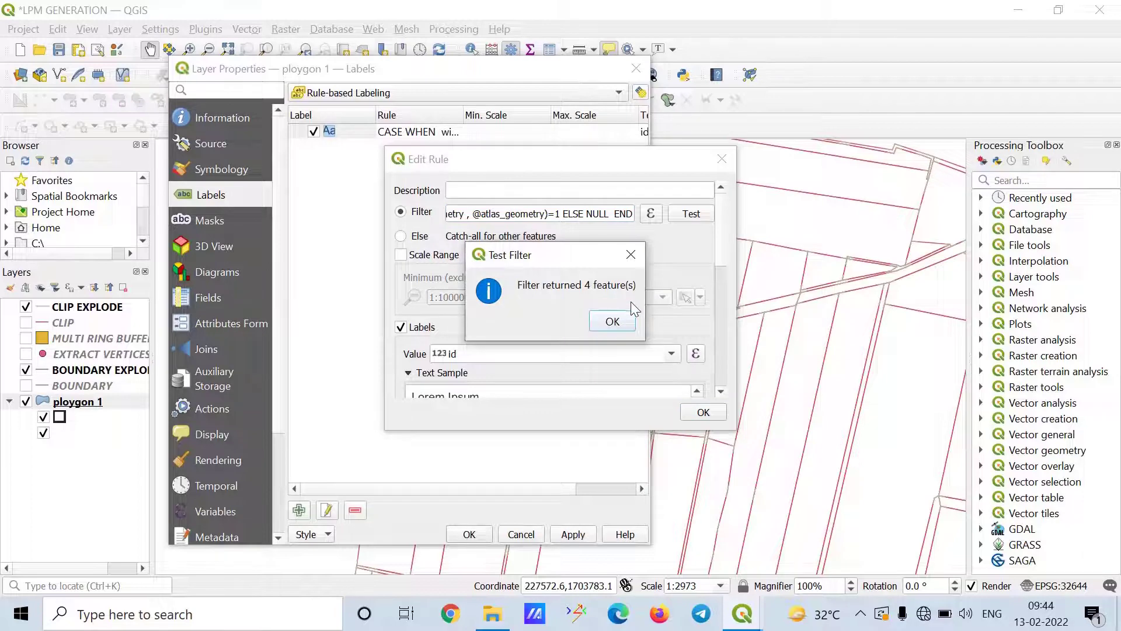
left_click(617, 320)
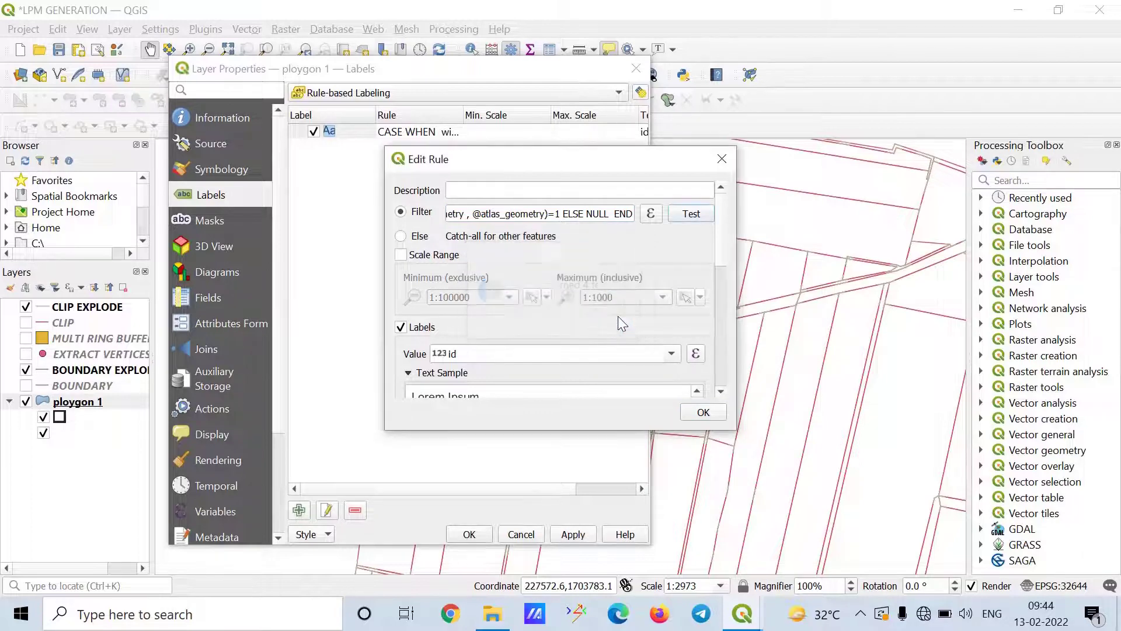
left_click(715, 165)
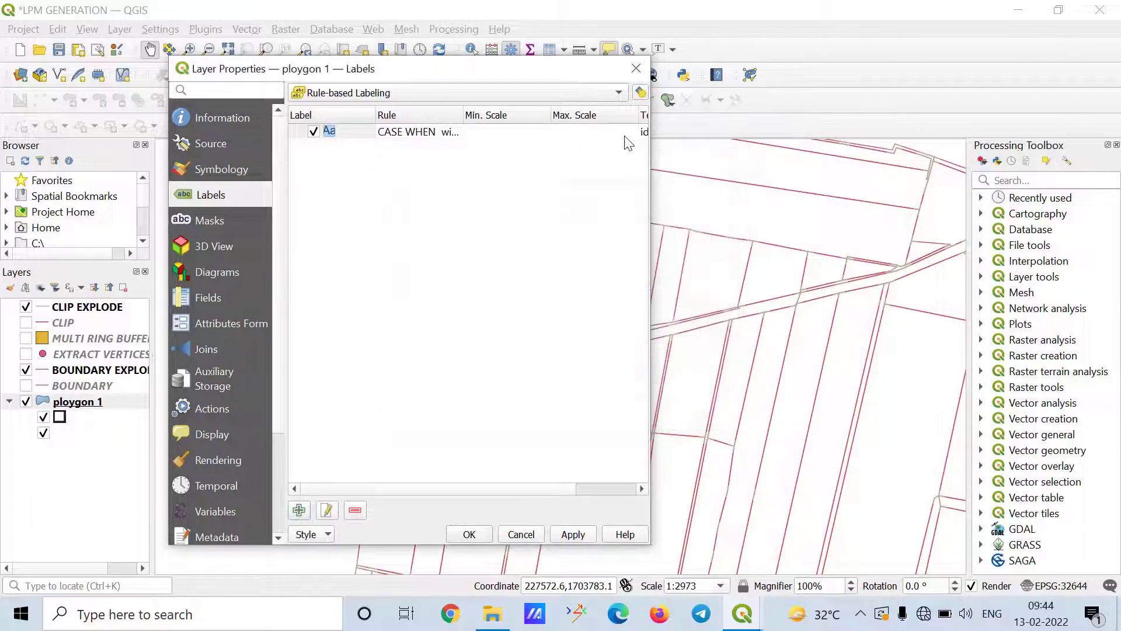
double_click(450, 133)
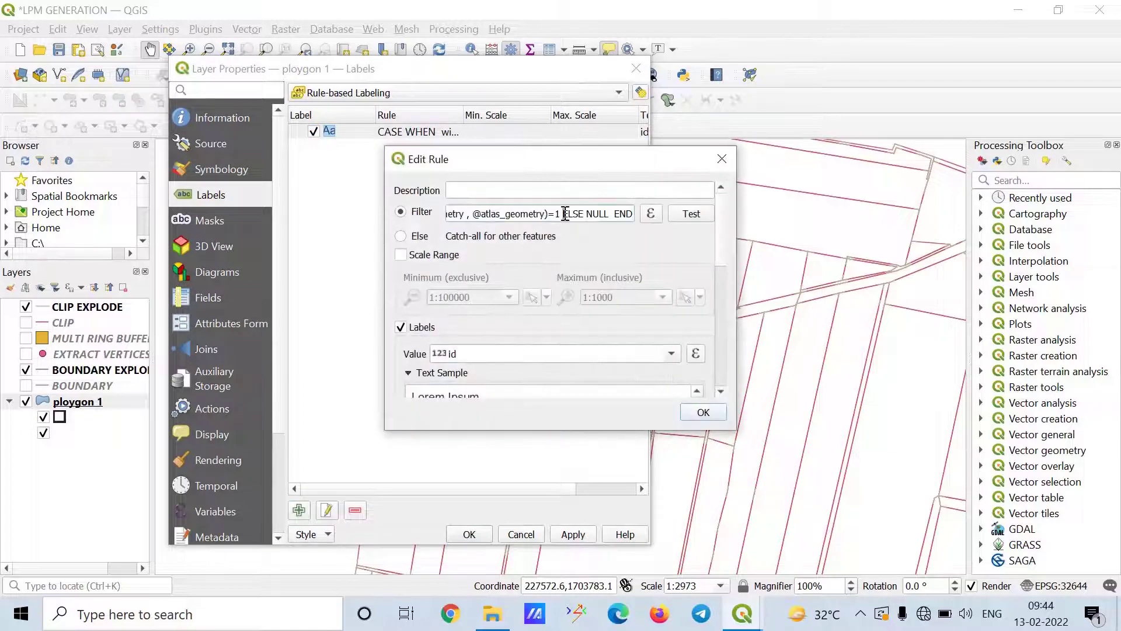
triple_click(565, 214)
key("BackSpace")
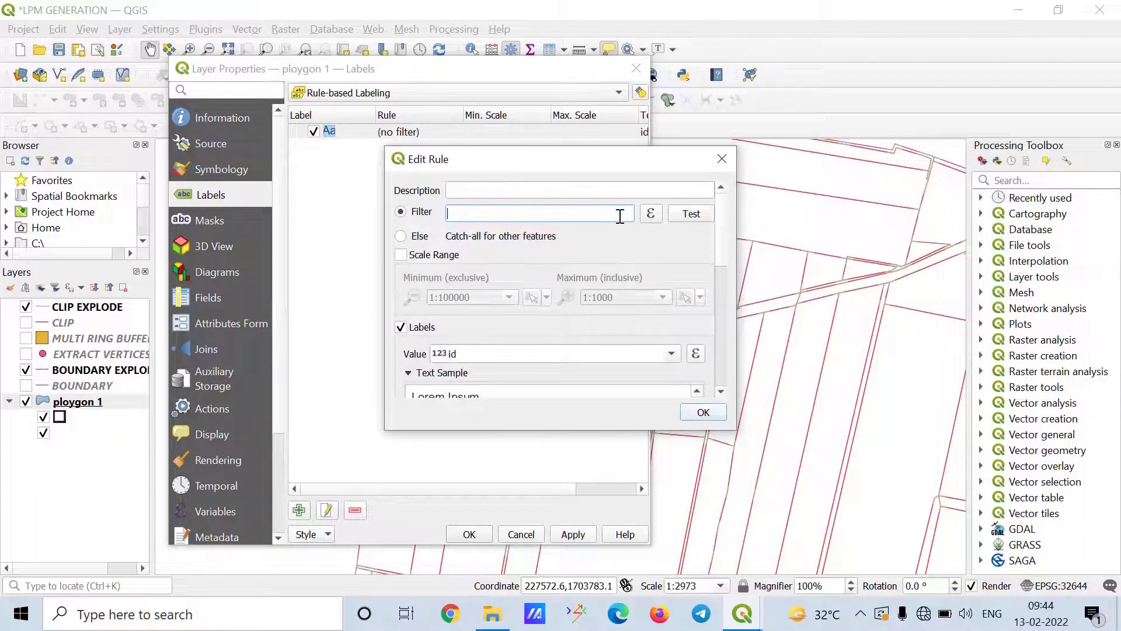
left_click(651, 214)
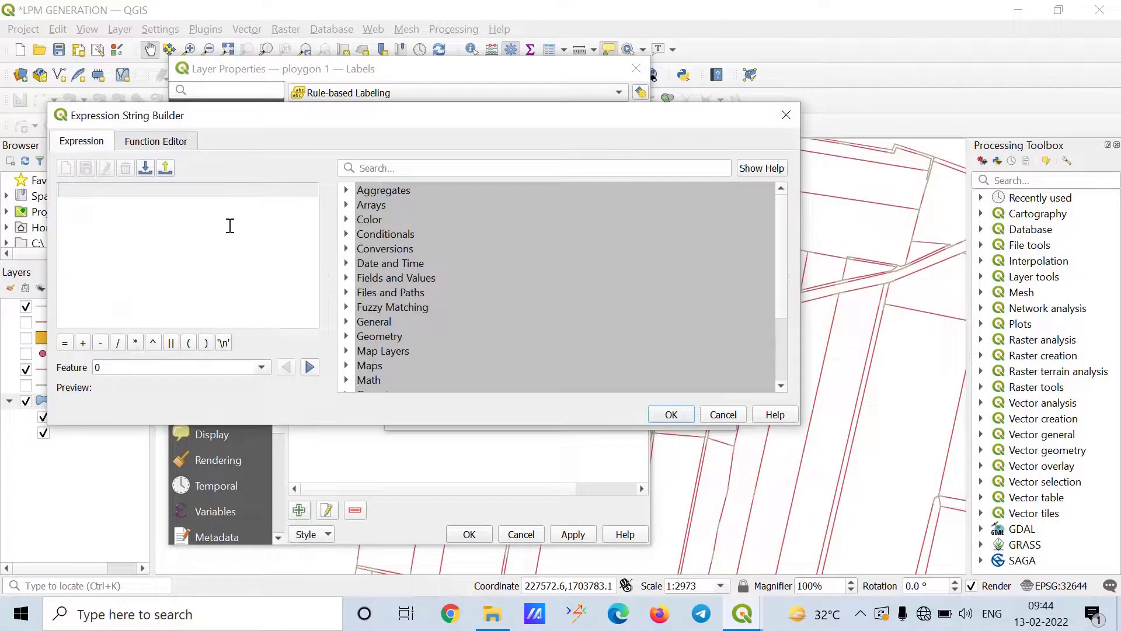
type("CASE WHEN  within(  $geometry , @atlas_geometry )=0 THEN  intersects( $geometry , @atlas_geometry)=1 ELSE NULL  END")
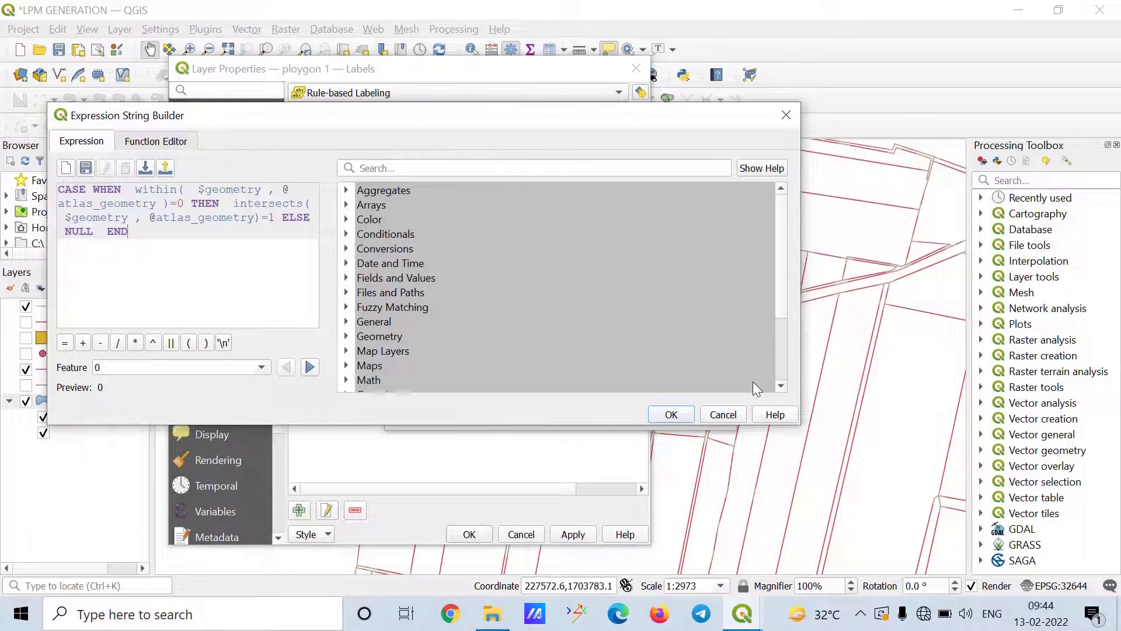
left_click(671, 414)
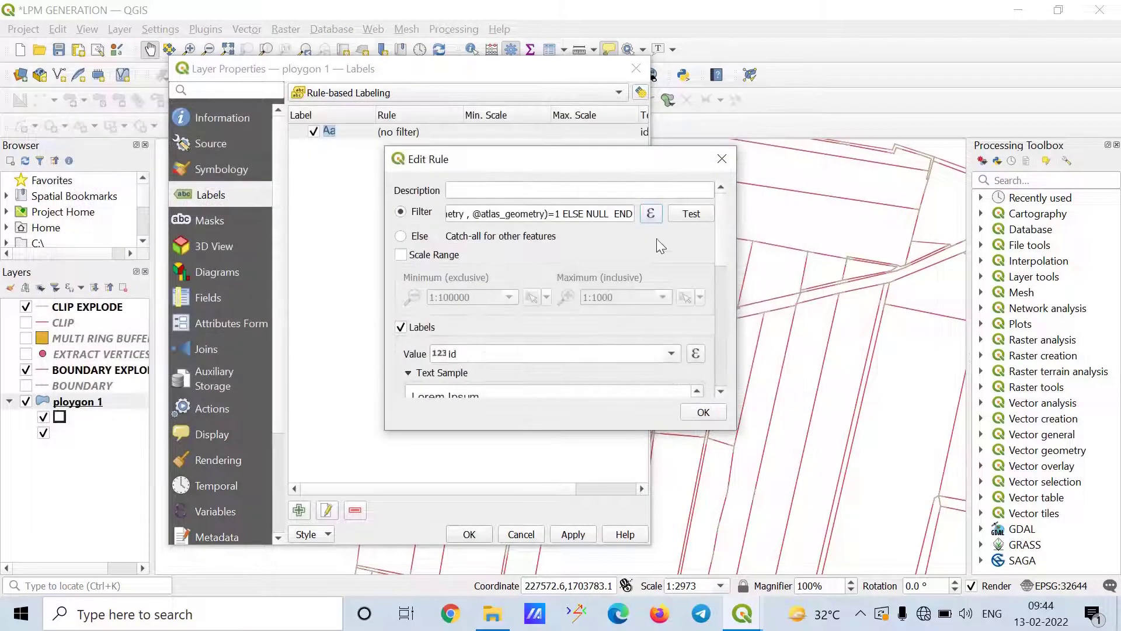
left_click(700, 217)
left_click(612, 321)
Step: Use the LPM field as the label rule's value
left_click_drag(723, 261, 724, 287)
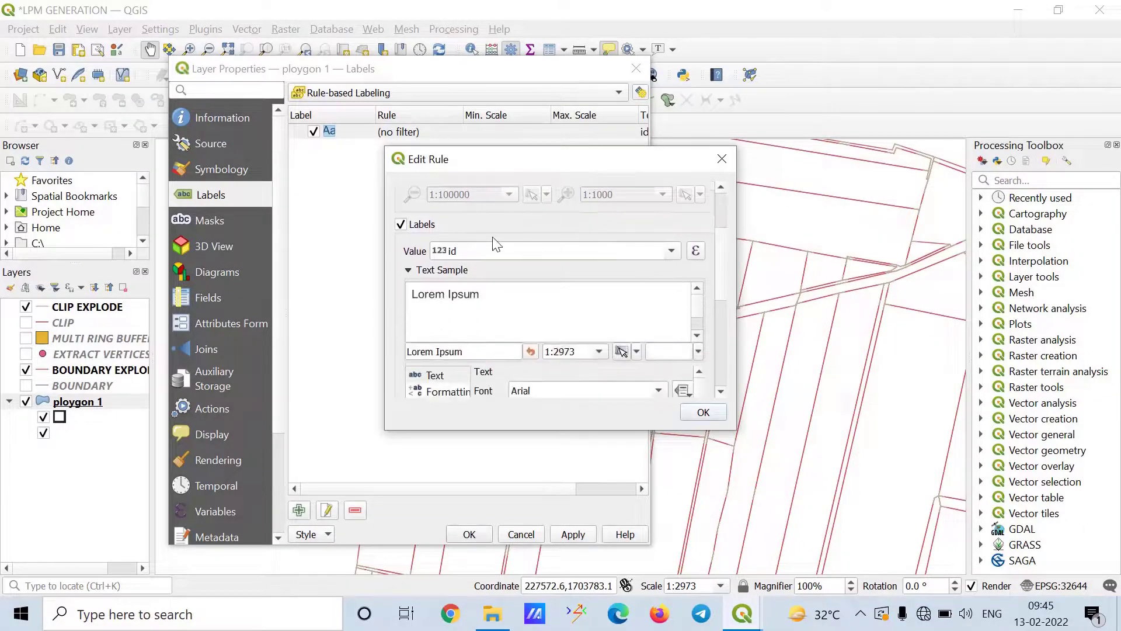
left_click(673, 252)
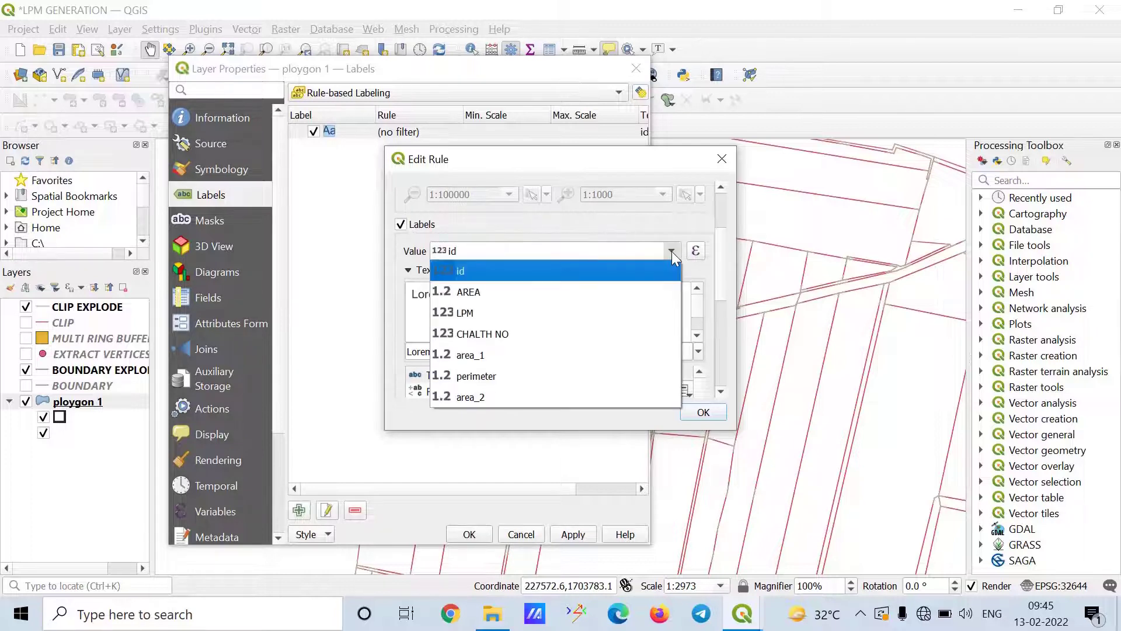
left_click(618, 312)
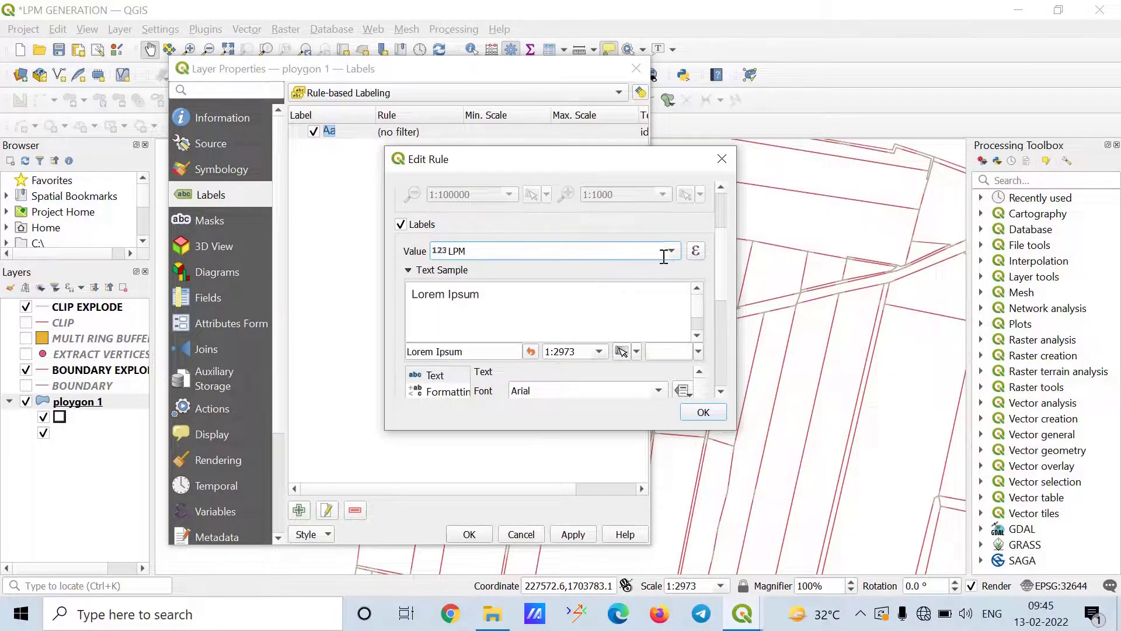
Step: Set the rule's label text size to 15 points and apply the labeling to the ploygon 1 layer
scroll(723, 267, "down", 1)
left_click_drag(723, 266, 722, 321)
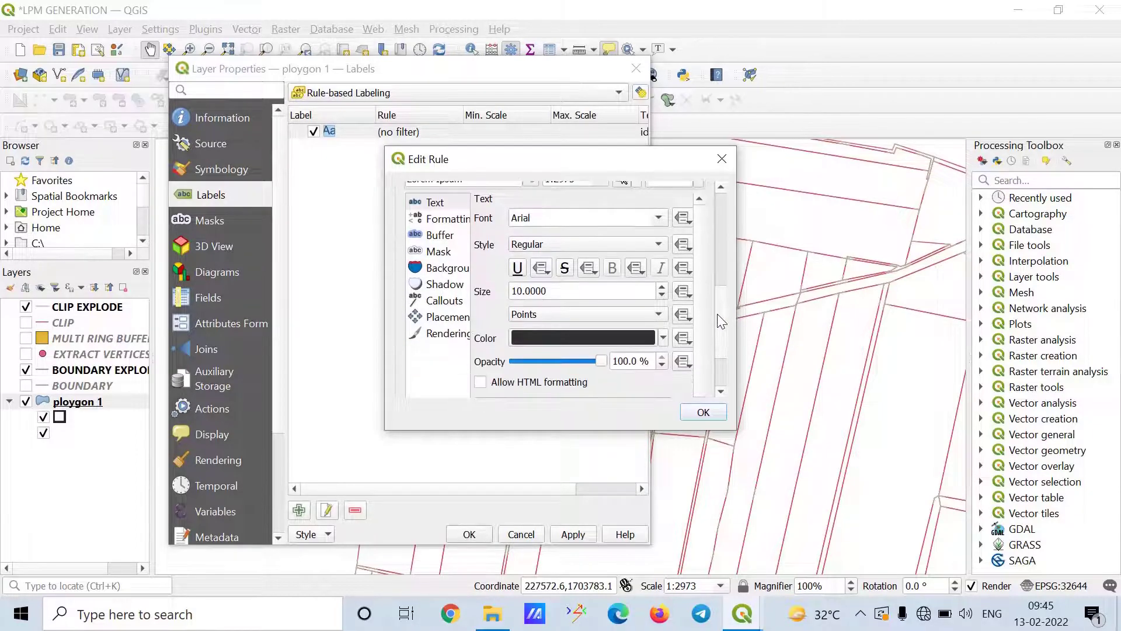
left_click(523, 292)
left_click(722, 266)
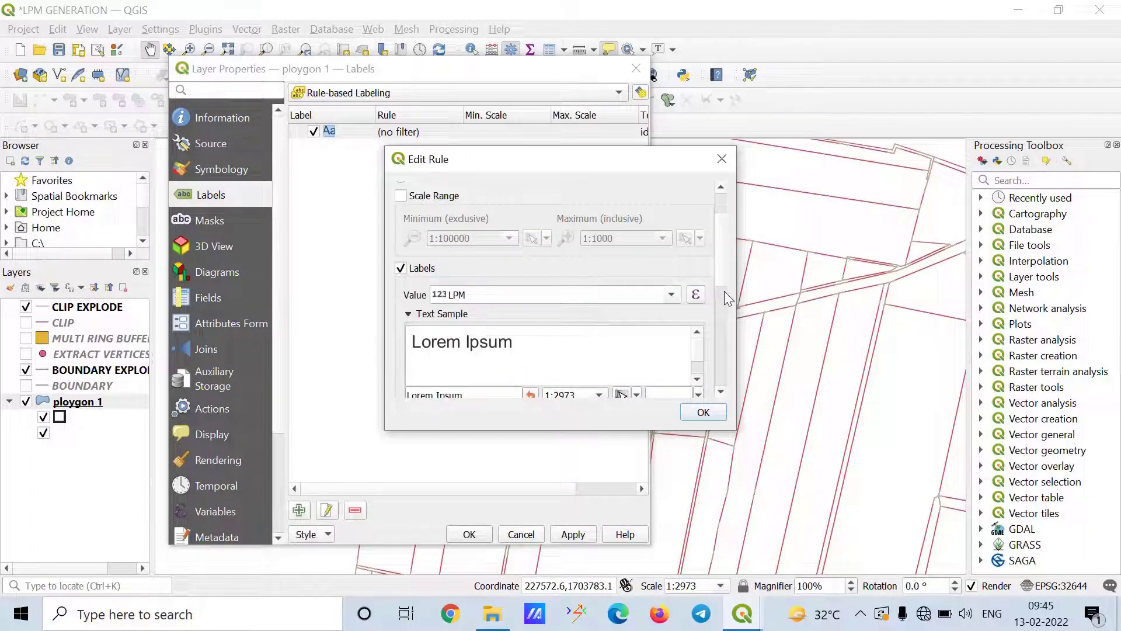
scroll(723, 279, "down", 5)
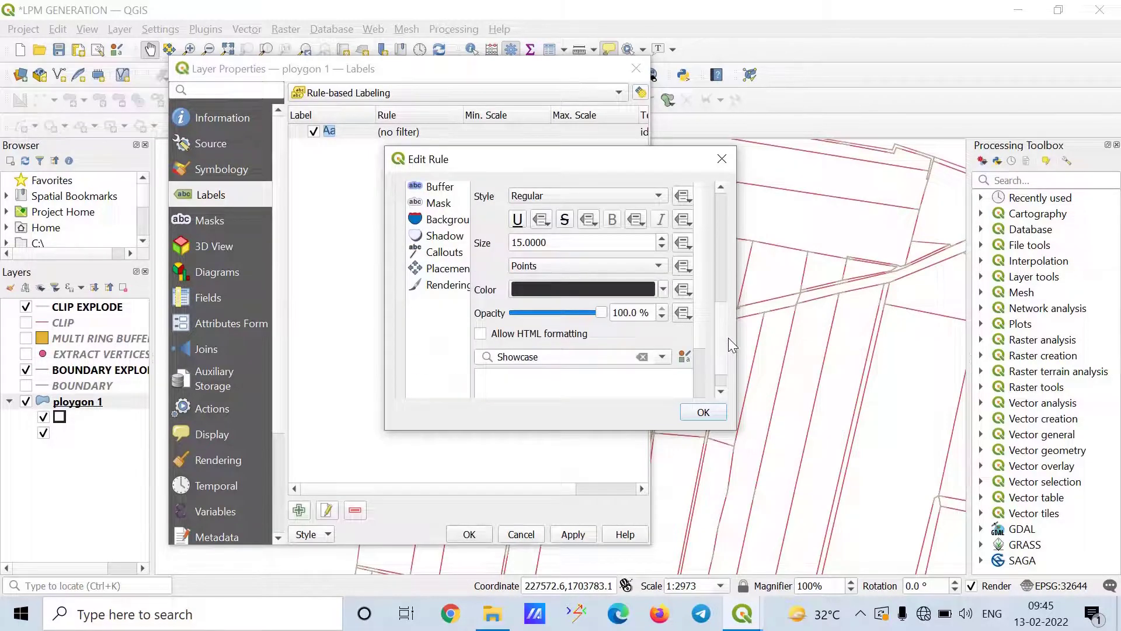
left_click(702, 413)
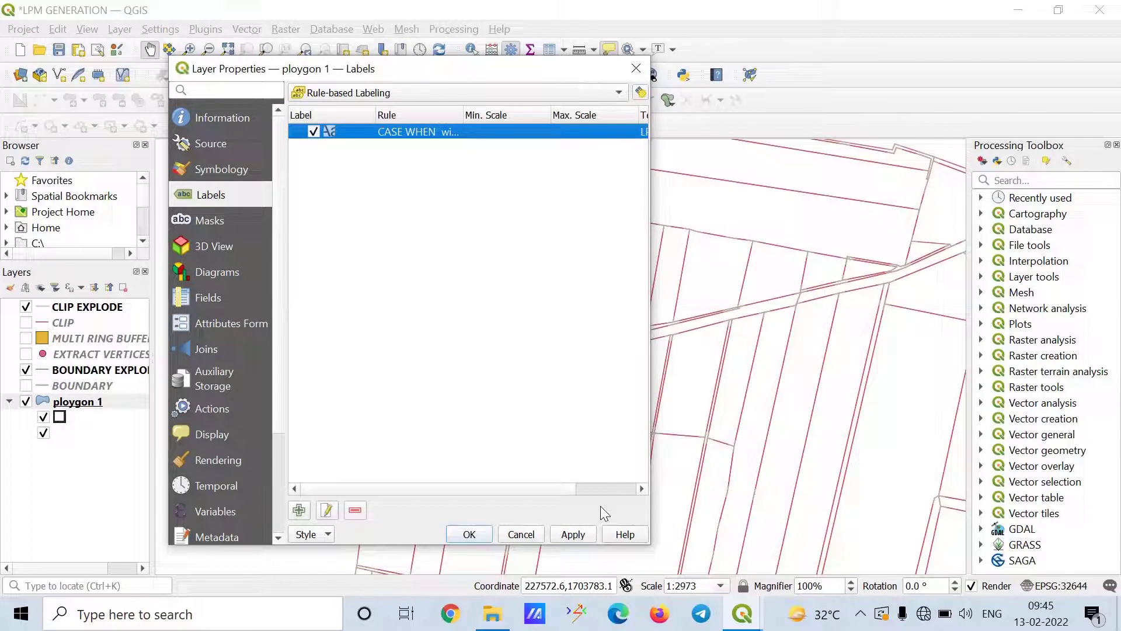
left_click(574, 534)
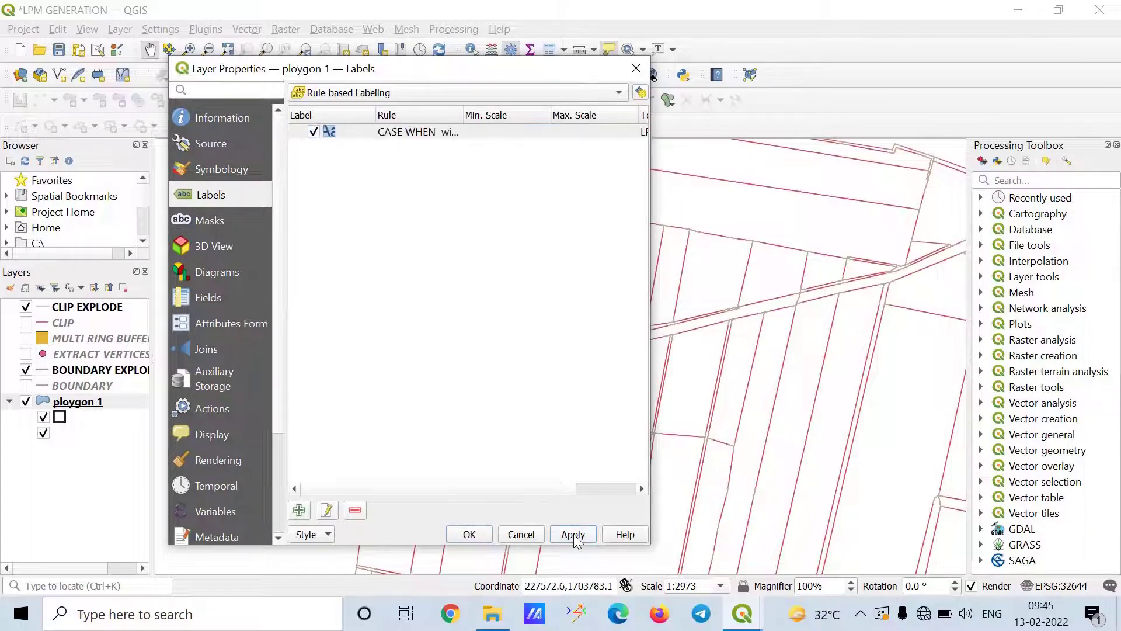
left_click(477, 533)
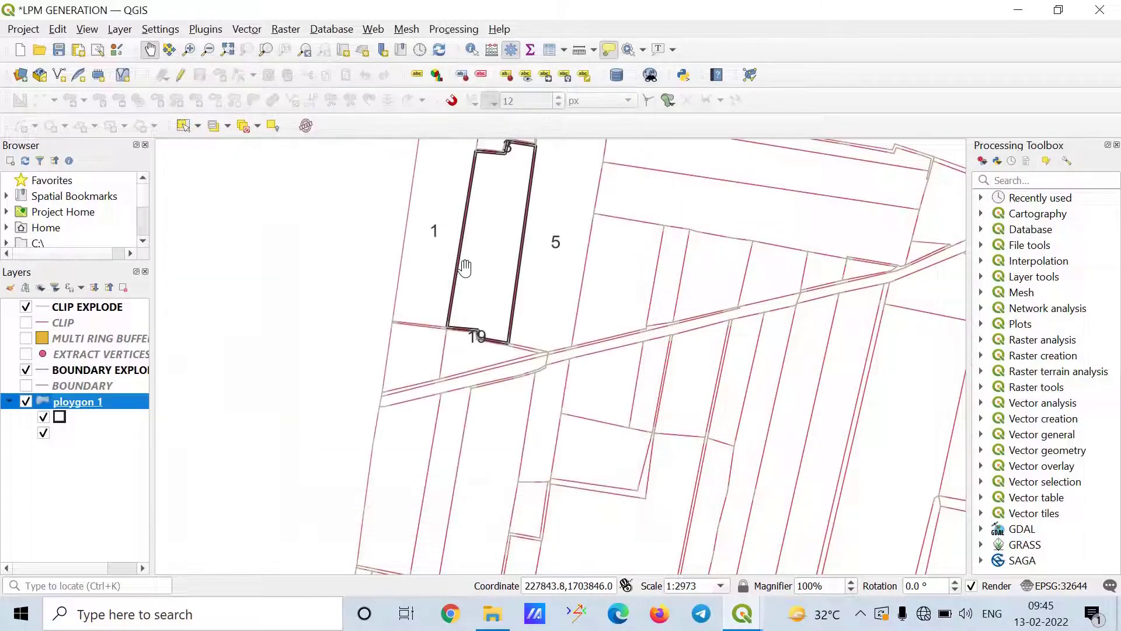
Step: Examine the LPM number labels on the parcels adjoining the outlined atlas parcel on the map canvas
scroll(489, 207, "up", 1)
left_click_drag(480, 202, 486, 291)
left_click(501, 195)
left_click(498, 161)
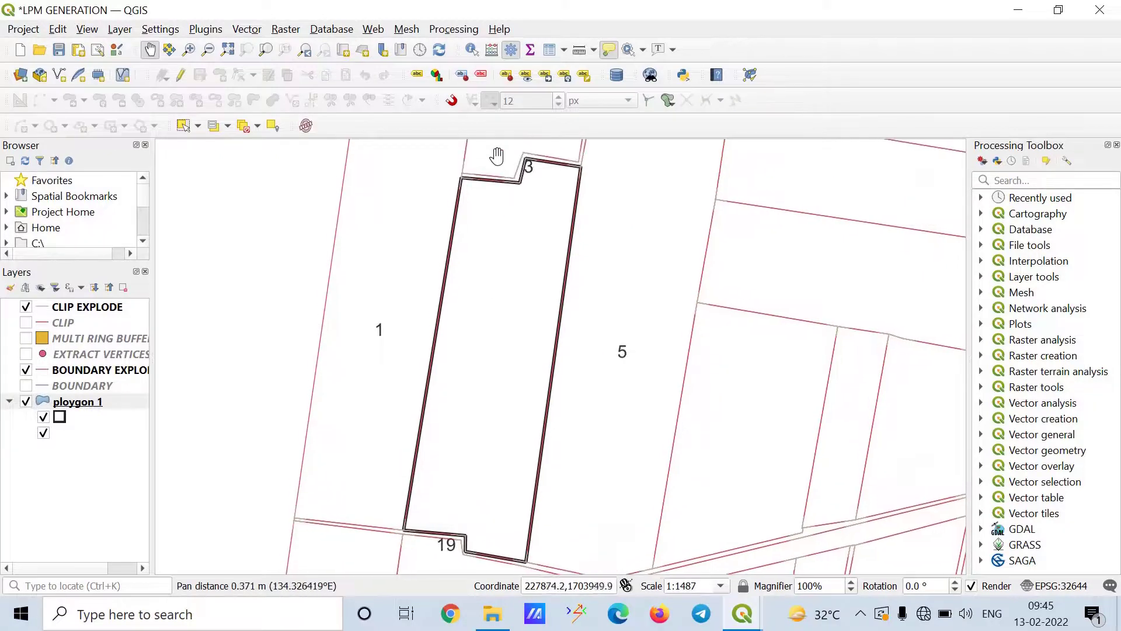
scroll(594, 188, "up", 1)
left_click(505, 197)
scroll(500, 201, "down", 3)
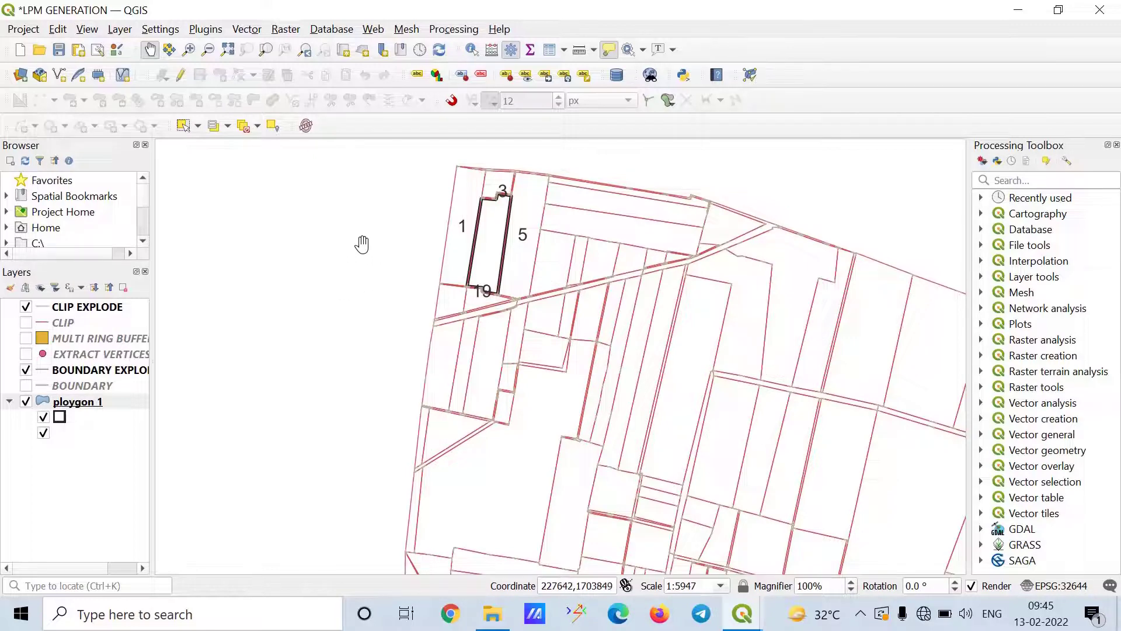
Step: Check the labels around the outlined atlas parcel on the map canvas and the current atlas page in the LPM layout
scroll(317, 251, "down", 1)
scroll(416, 242, "up", 1)
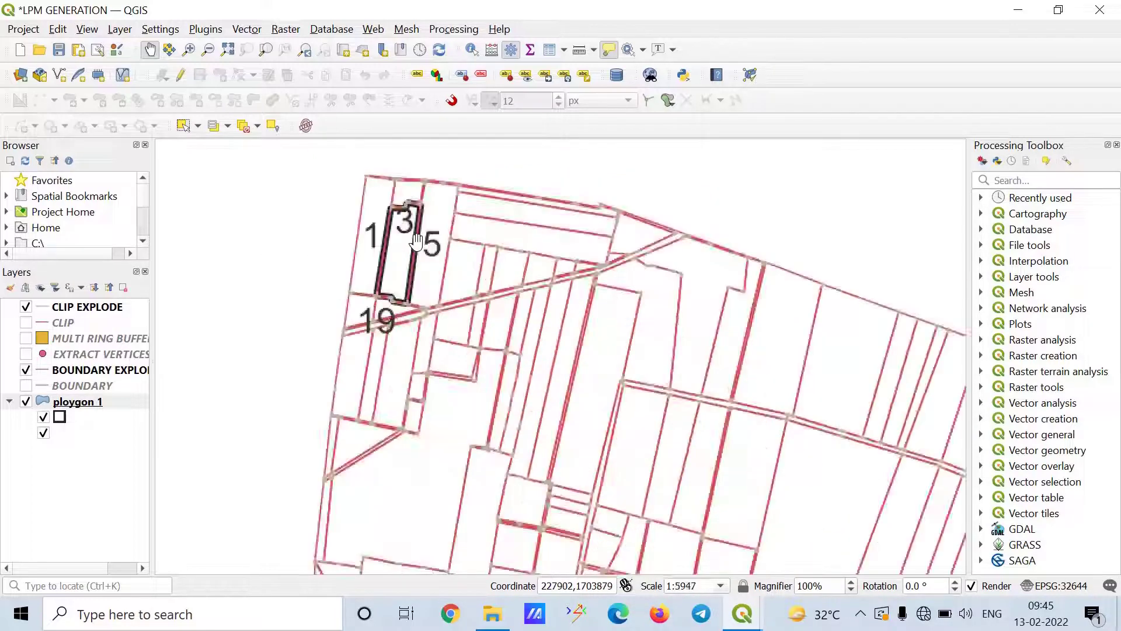
scroll(416, 241, "up", 1)
left_click_drag(421, 223, 411, 230)
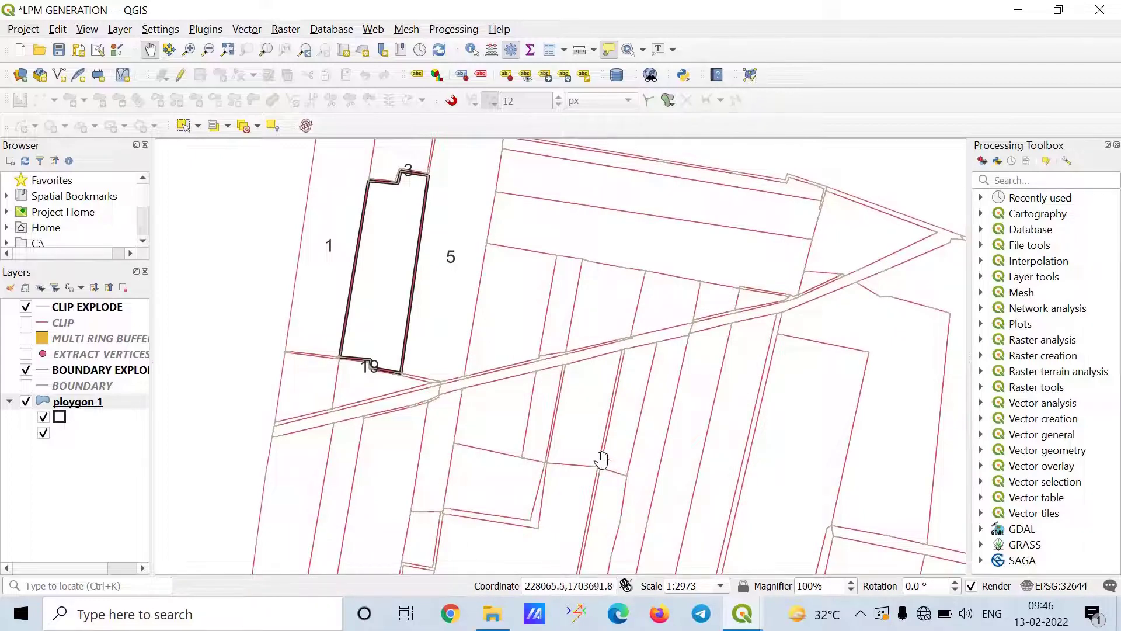
mouse_move(741, 615)
left_click(776, 567)
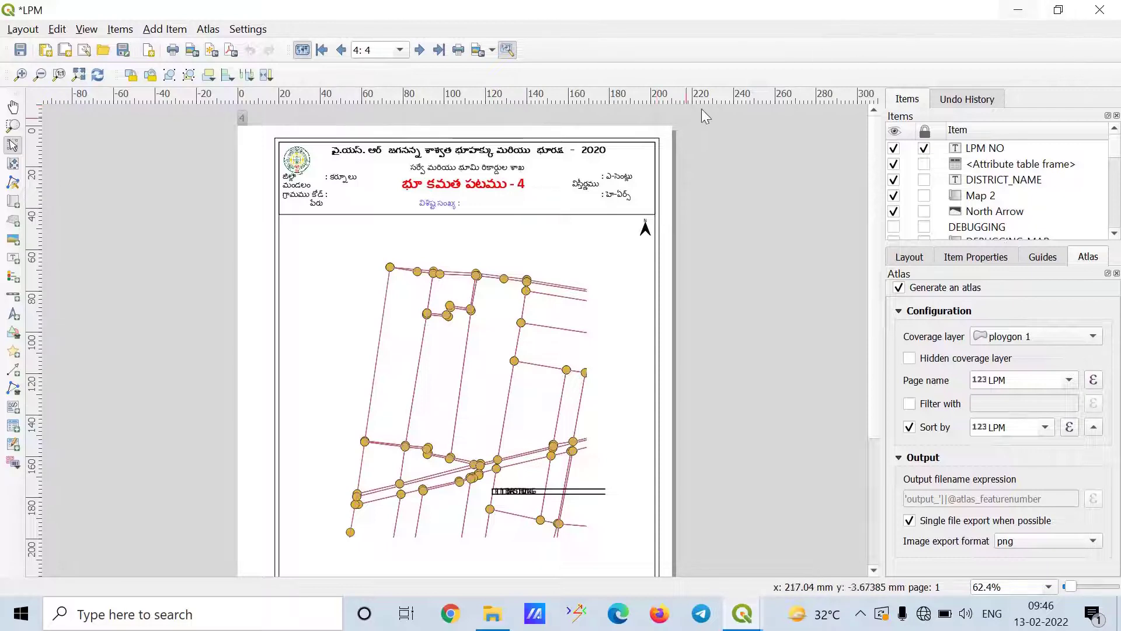
left_click(1018, 10)
Step: Underline the text of the ploygon 1 layer's label rule and apply the change
double_click(97, 402)
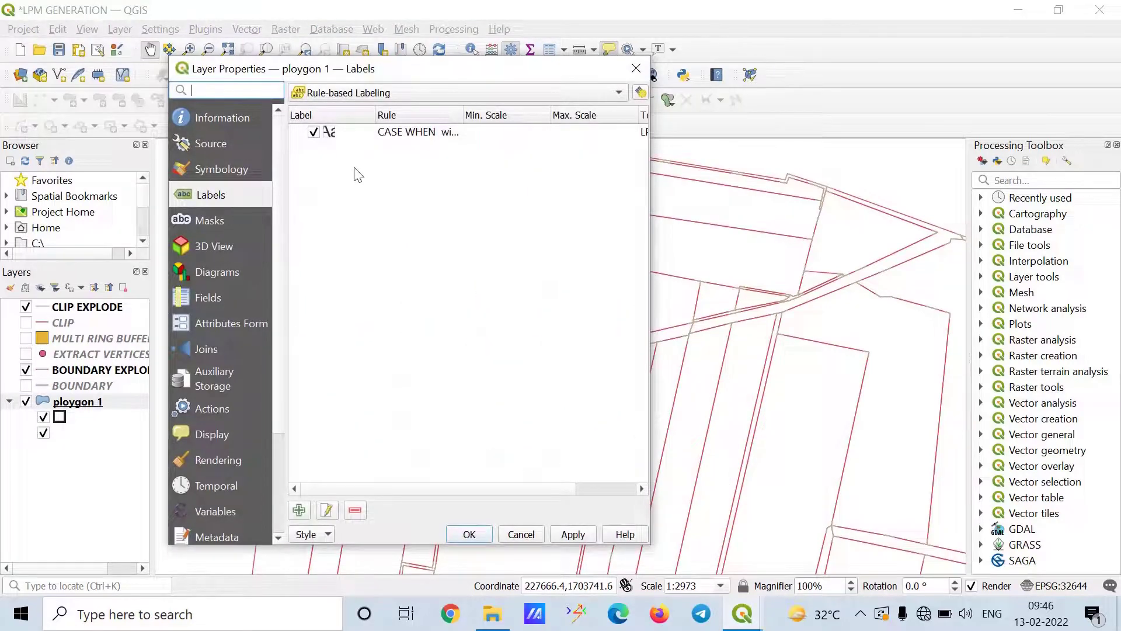
double_click(392, 132)
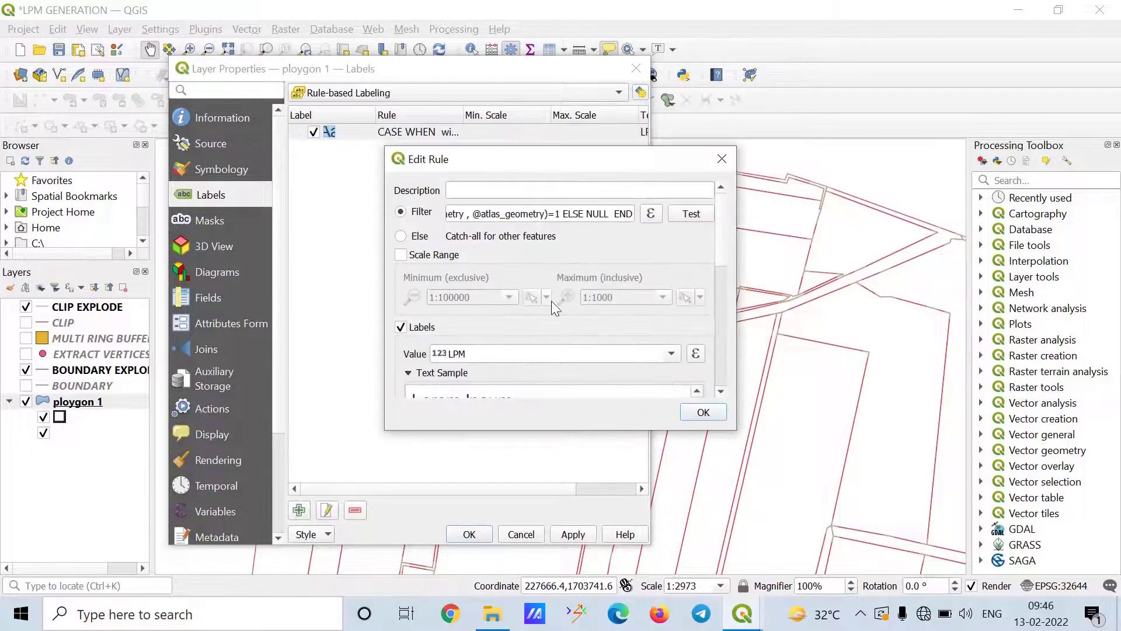
left_click_drag(720, 247, 701, 314)
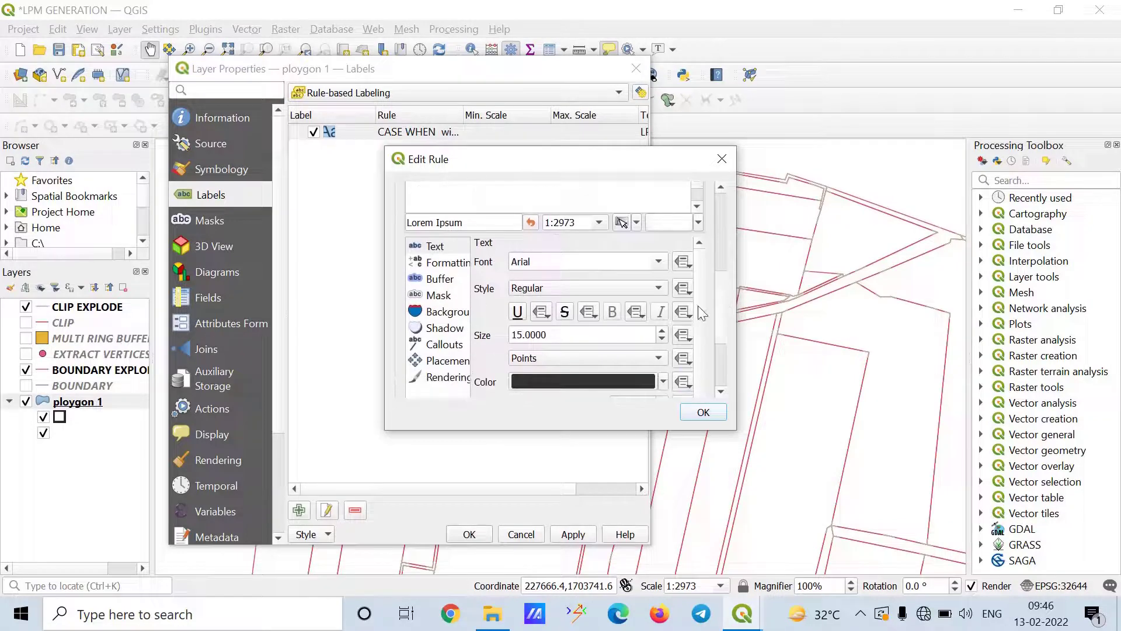
left_click(516, 311)
left_click(703, 411)
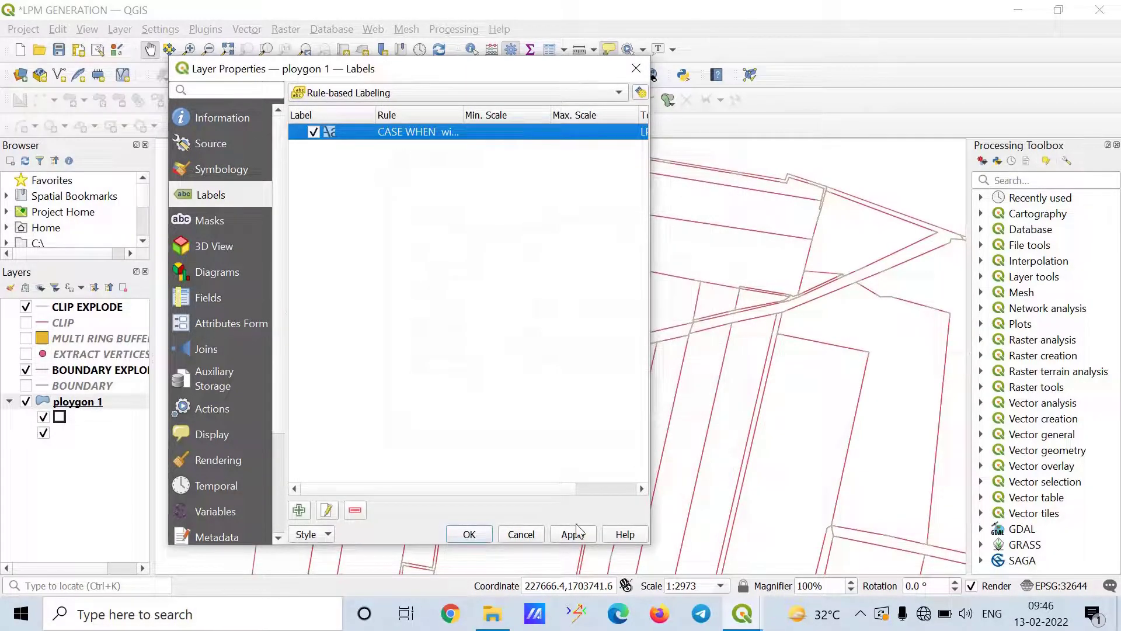
left_click(589, 530)
left_click(469, 534)
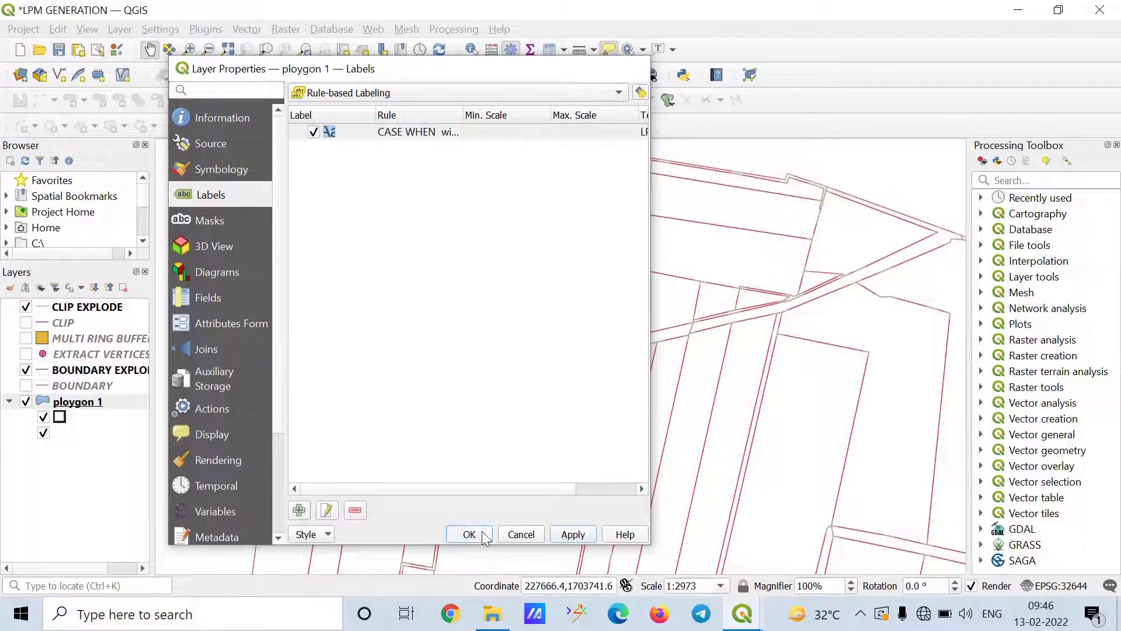
Step: Inspect the underlined LPM labels on the parcels surrounding the outlined atlas parcel
scroll(419, 251, "up", 1)
left_click_drag(463, 275, 406, 112)
scroll(407, 193, "down", 1)
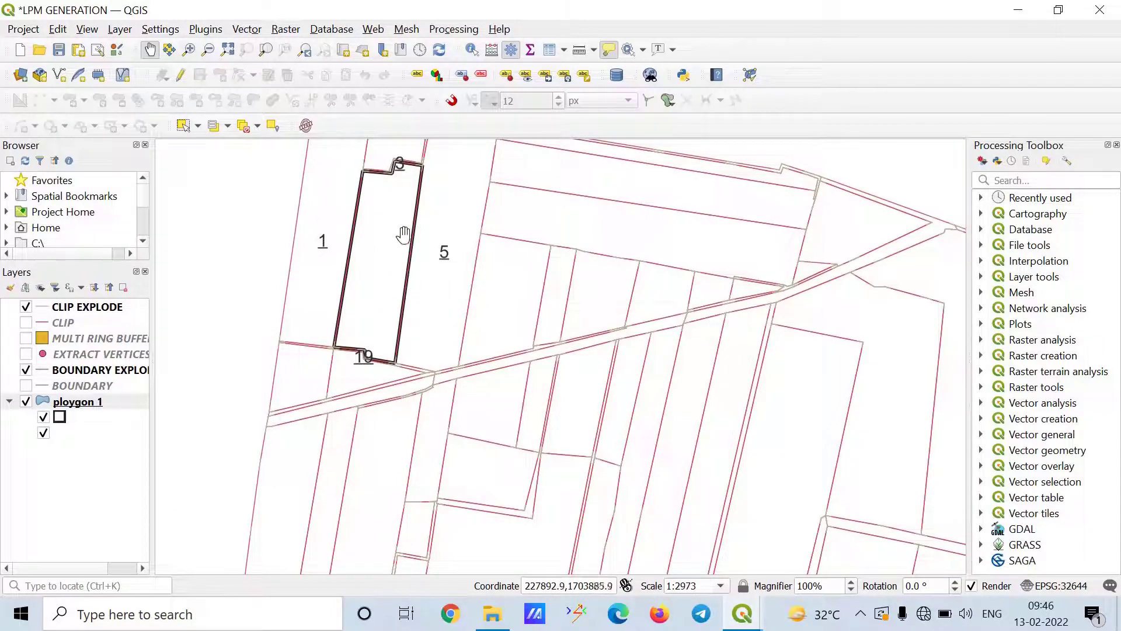
scroll(386, 250, "up", 1)
left_click_drag(370, 226, 377, 233)
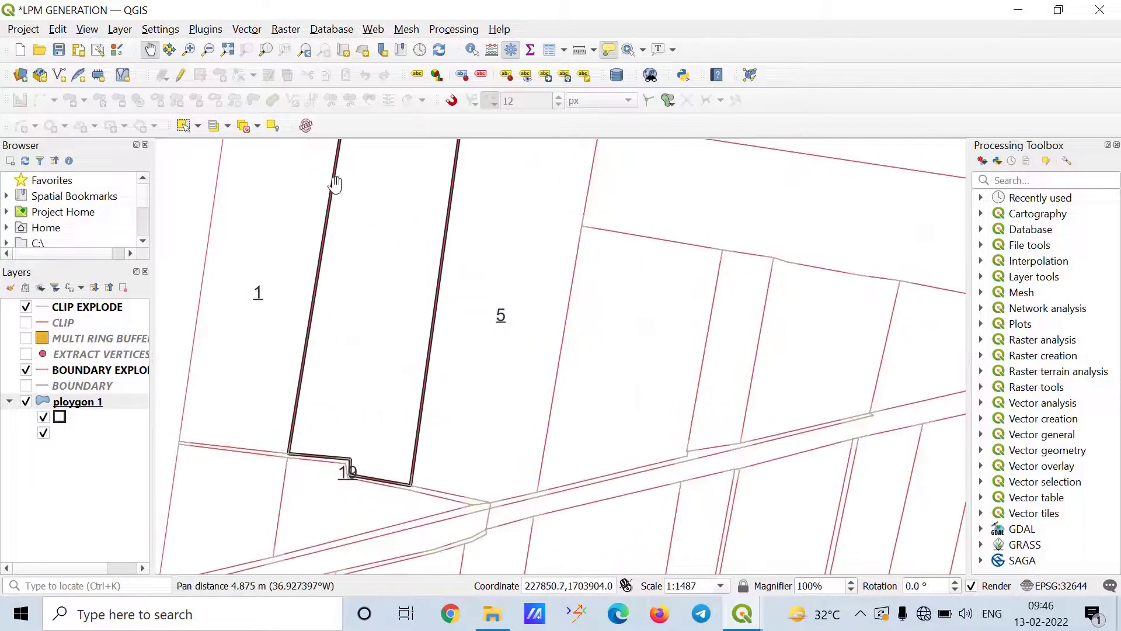
scroll(346, 239, "down", 1)
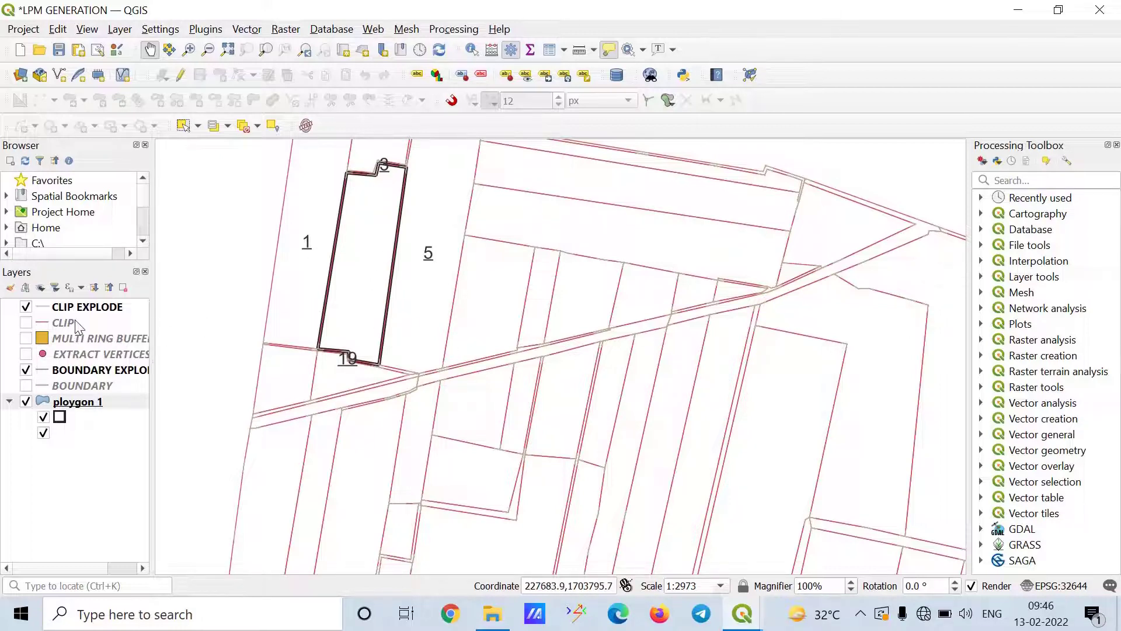
Step: Make BOUNDARY EXPLODE LINES editable and define a new decimal field named LENGTH with precision 2 in the field calculator
right_click(127, 374)
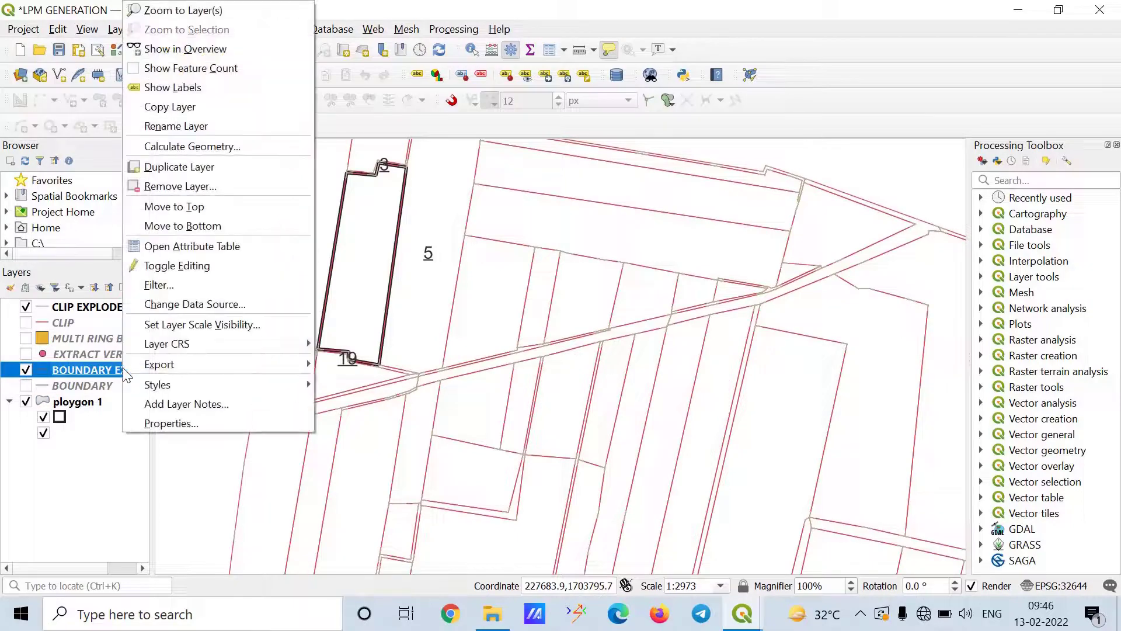
left_click(276, 242)
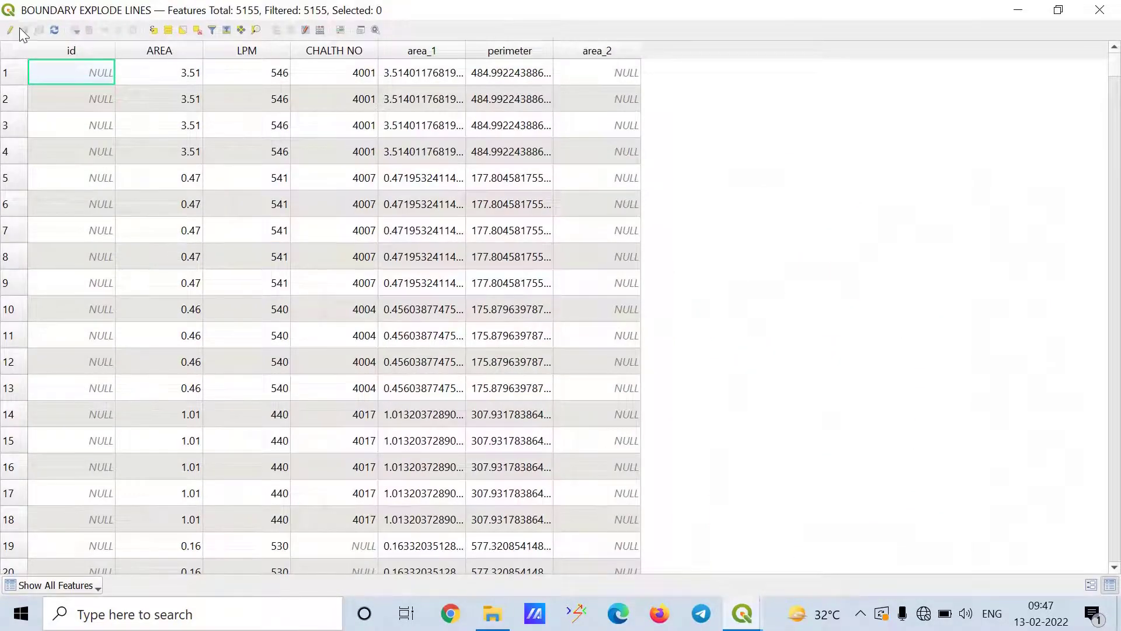
left_click(11, 30)
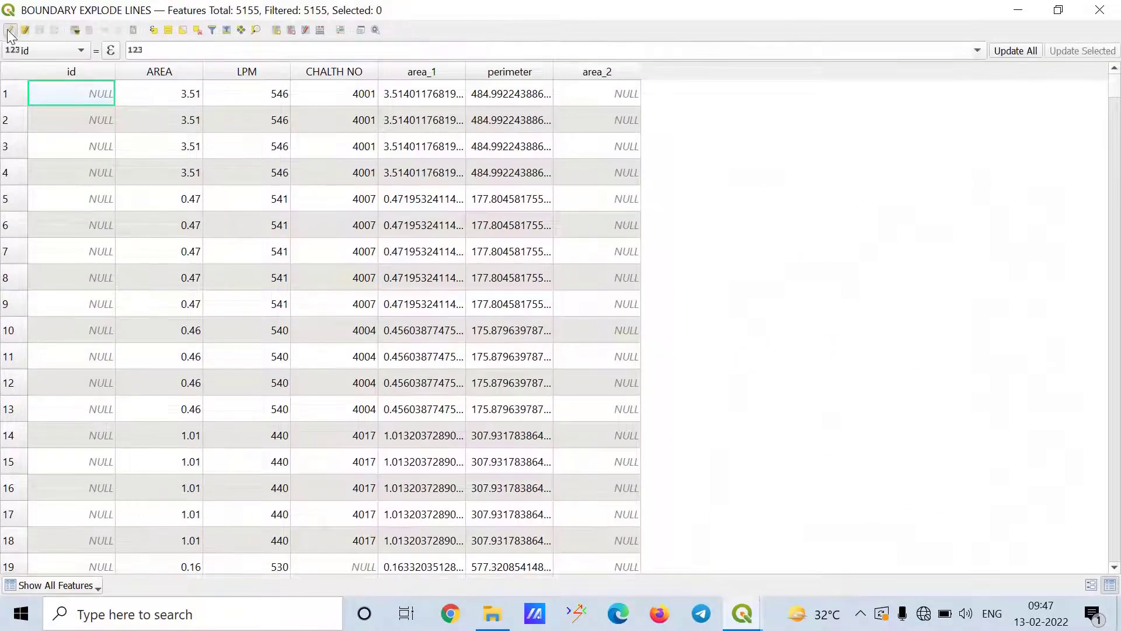
left_click(320, 30)
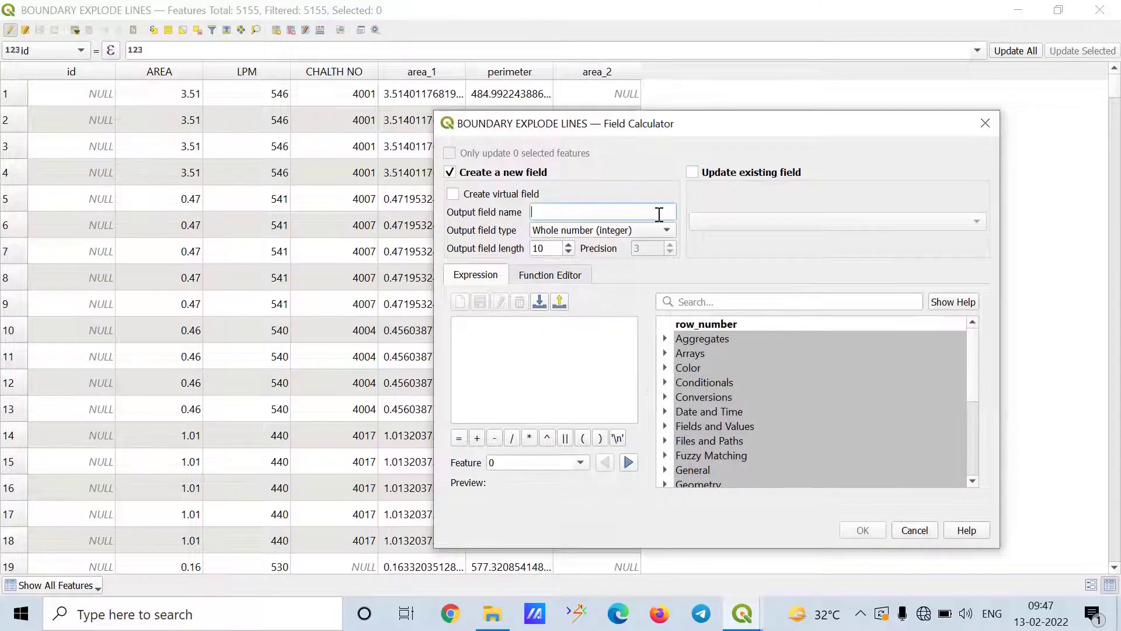
type("LENGTG")
left_click(618, 228)
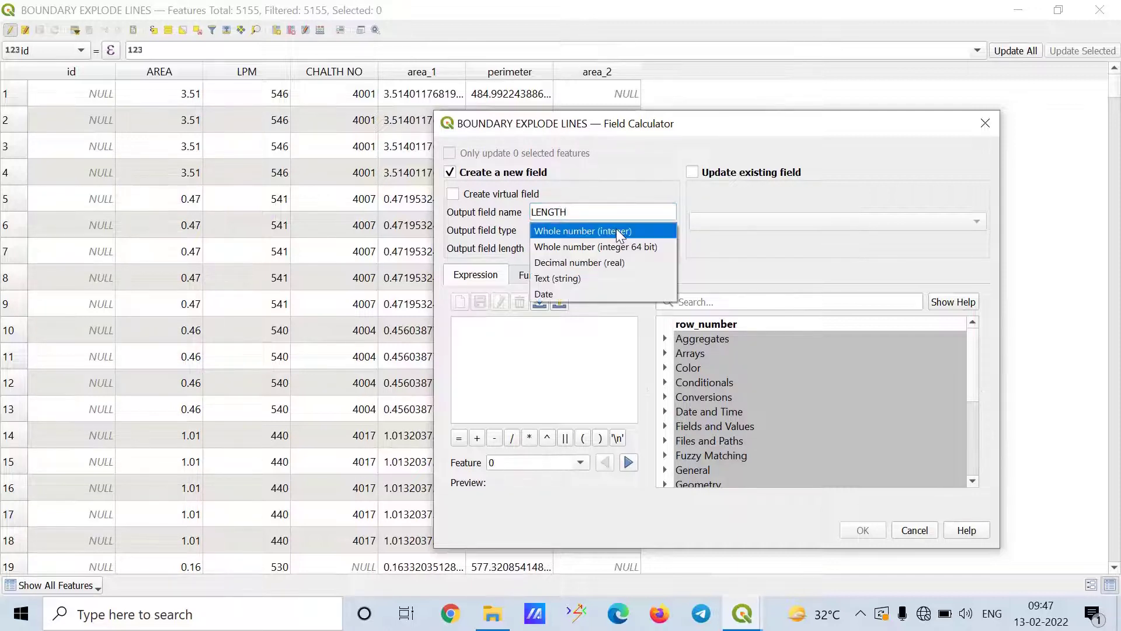
left_click(611, 262)
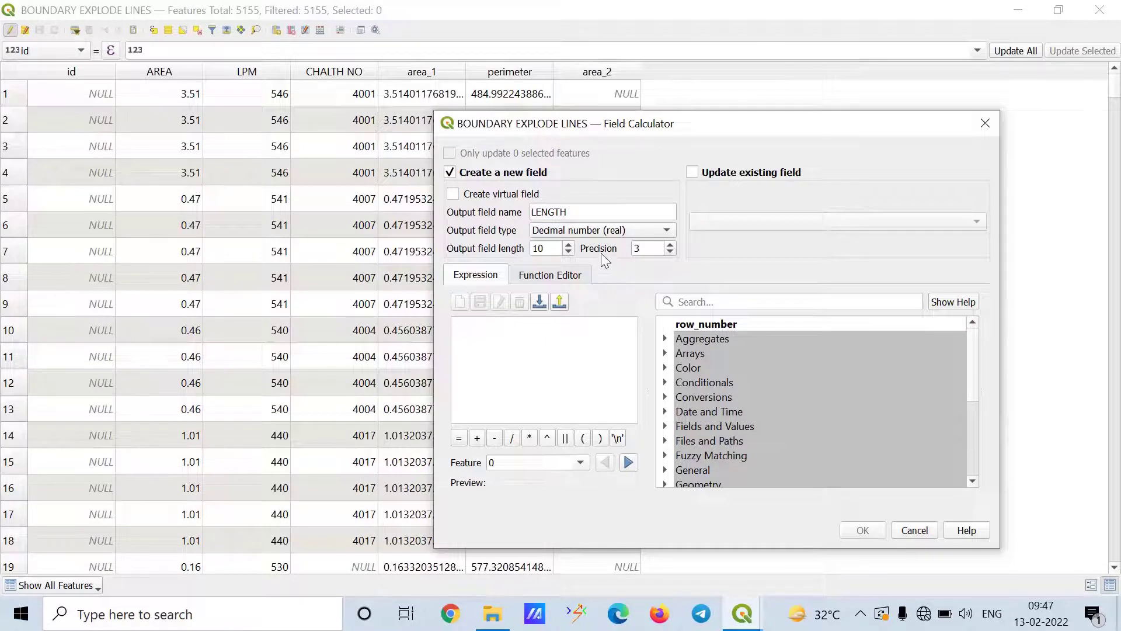
left_click(670, 251)
left_click(670, 252)
Step: Calculate the LENGTH field from the $length expression and close the attribute table
left_click(700, 302)
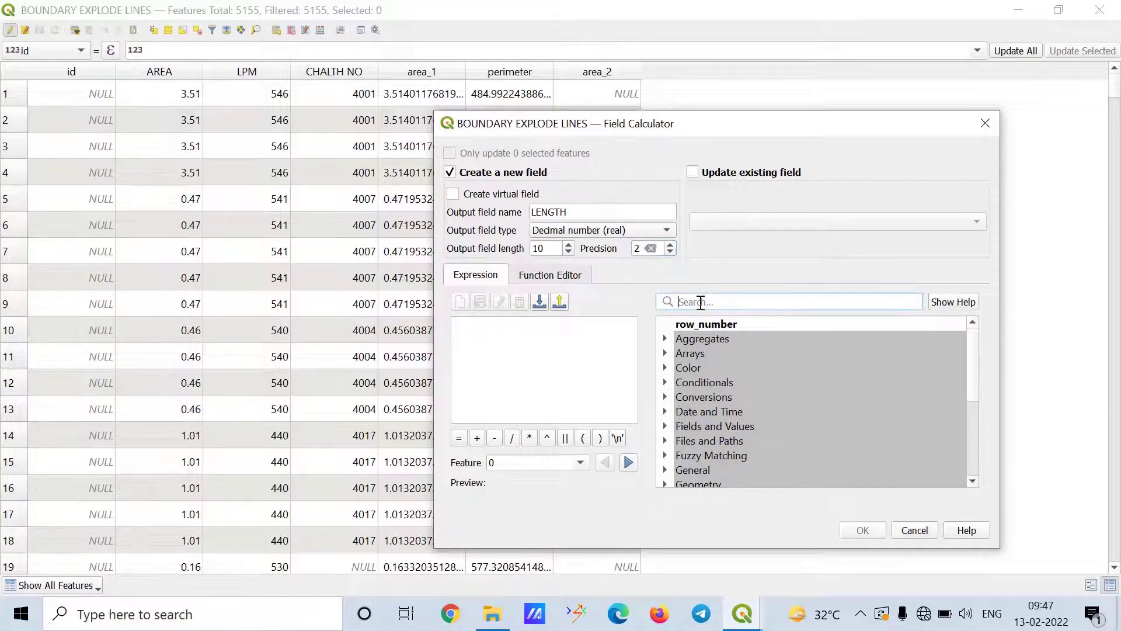
type("$")
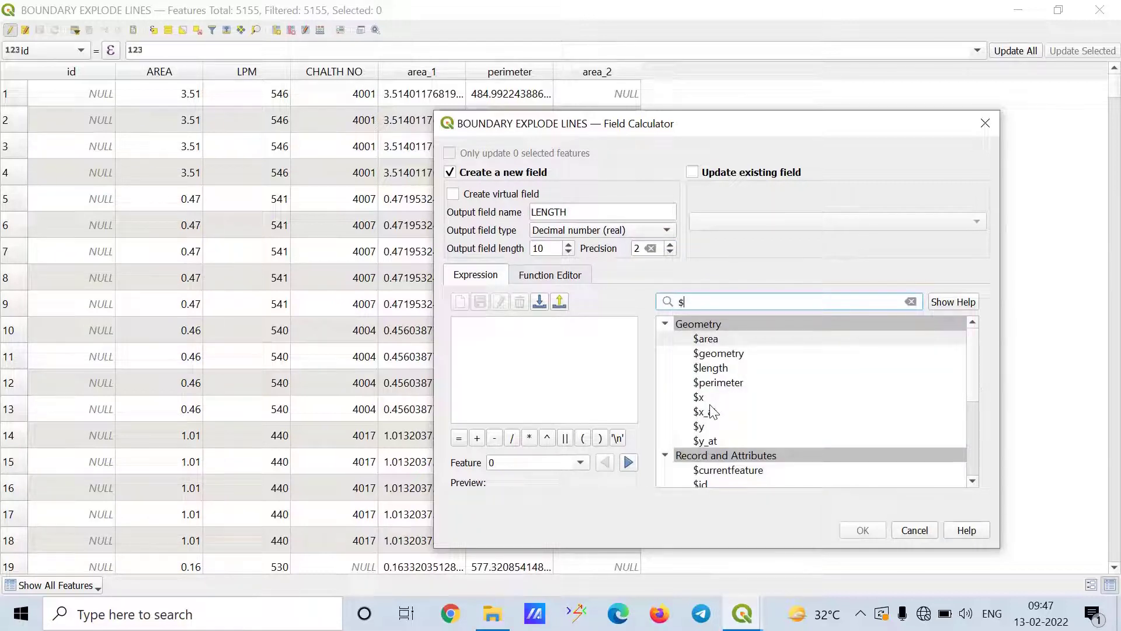
double_click(728, 368)
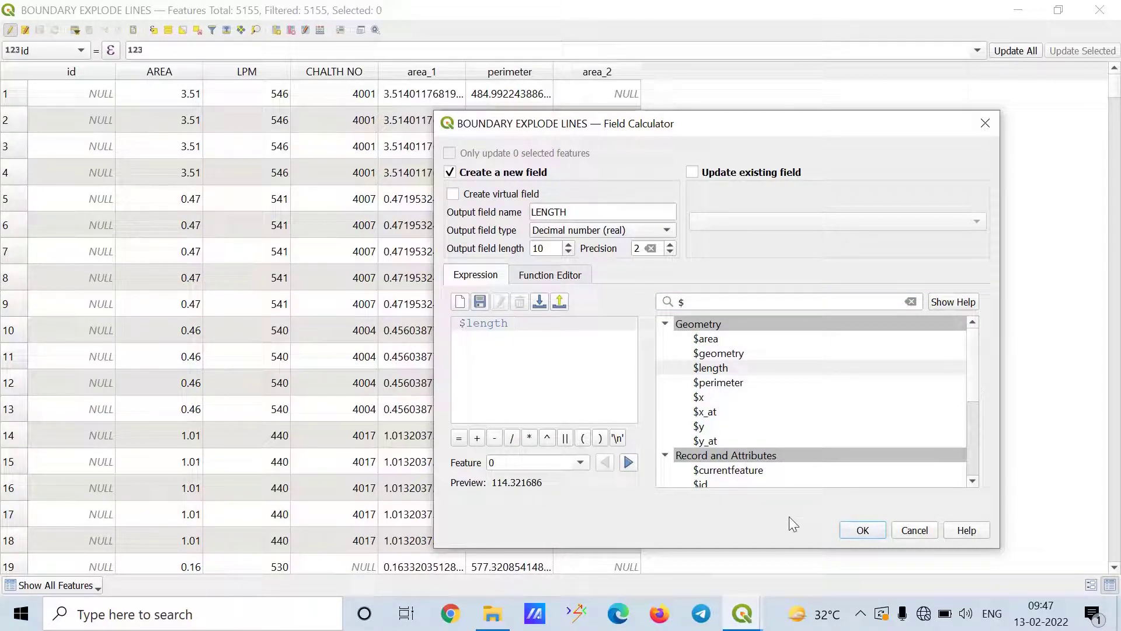
left_click(862, 530)
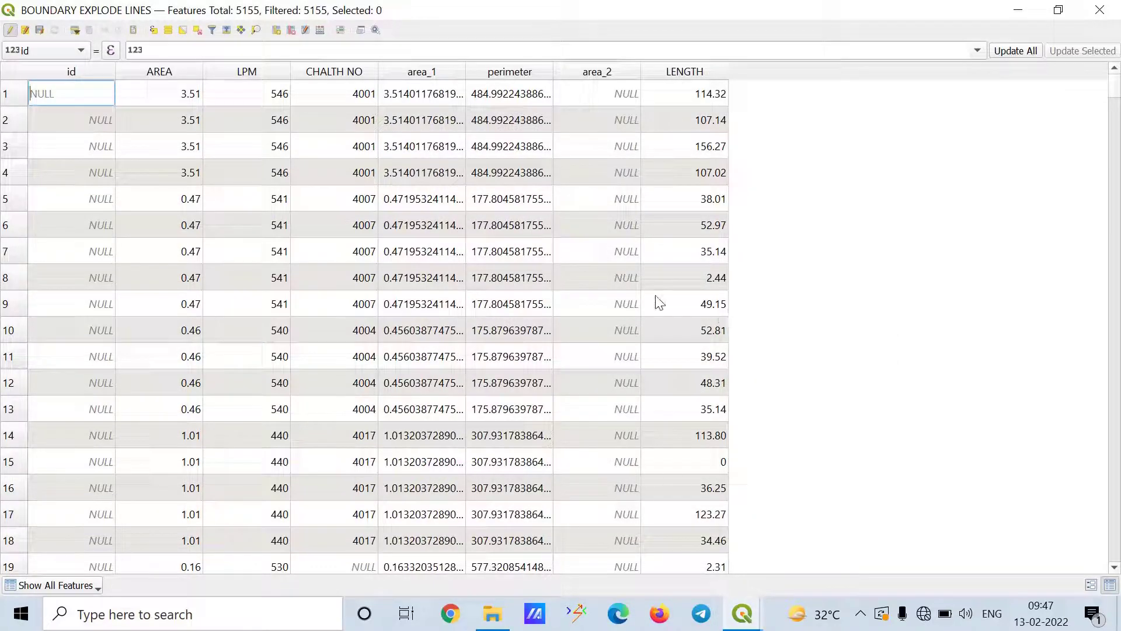
left_click(1110, 8)
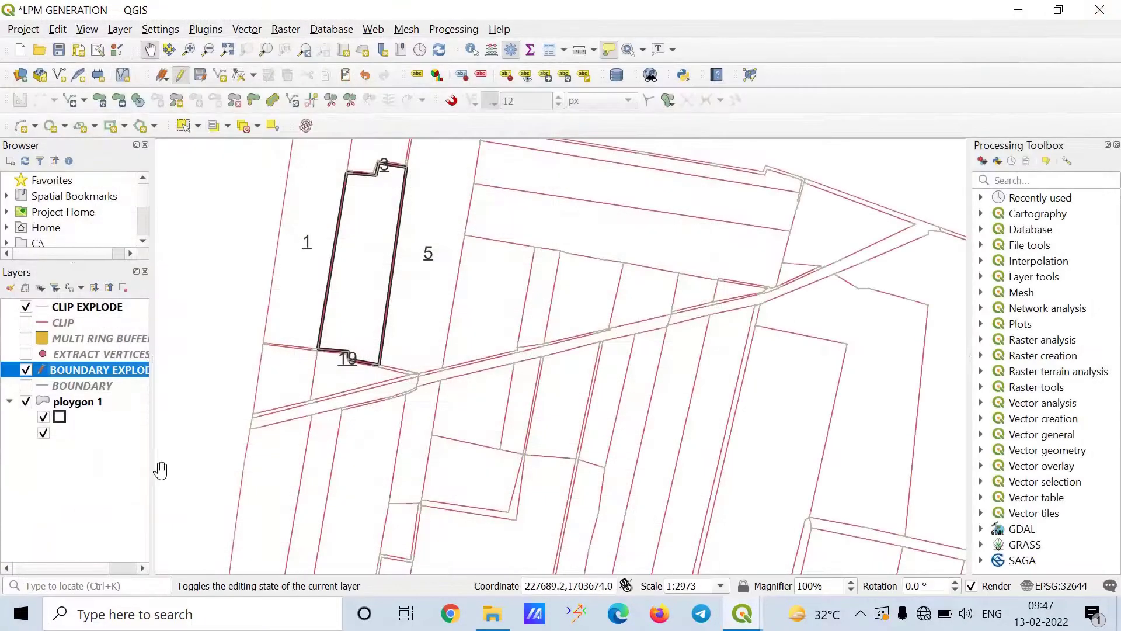
Step: Set the line symbol opacity of the BOUNDARY EXPLODE LINES layer to 0% and apply it
right_click(125, 369)
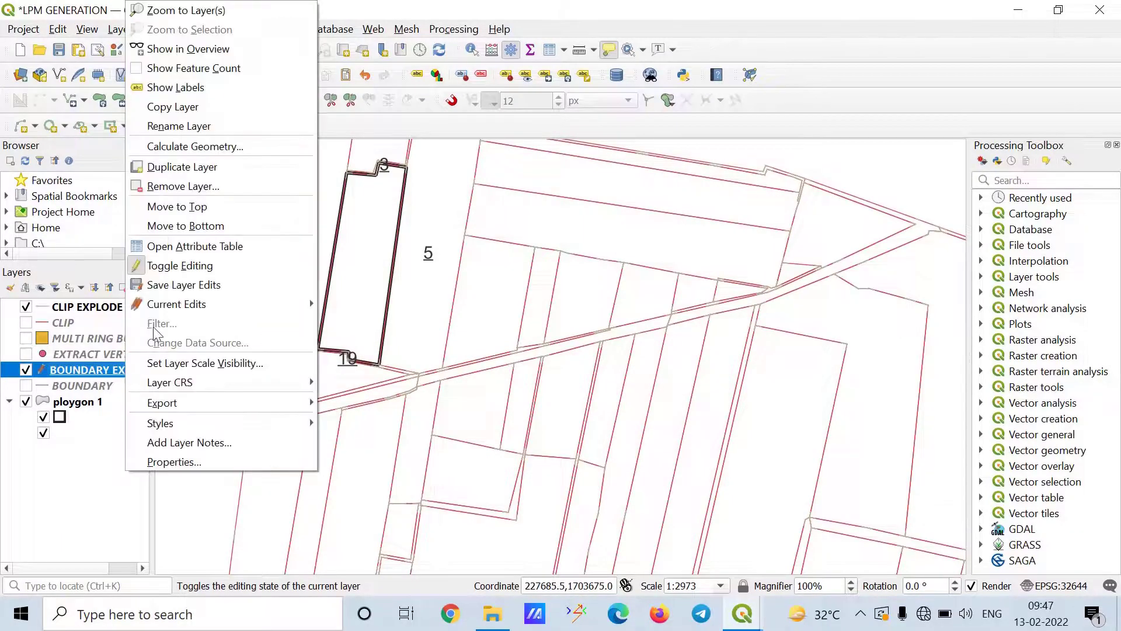
left_click(174, 462)
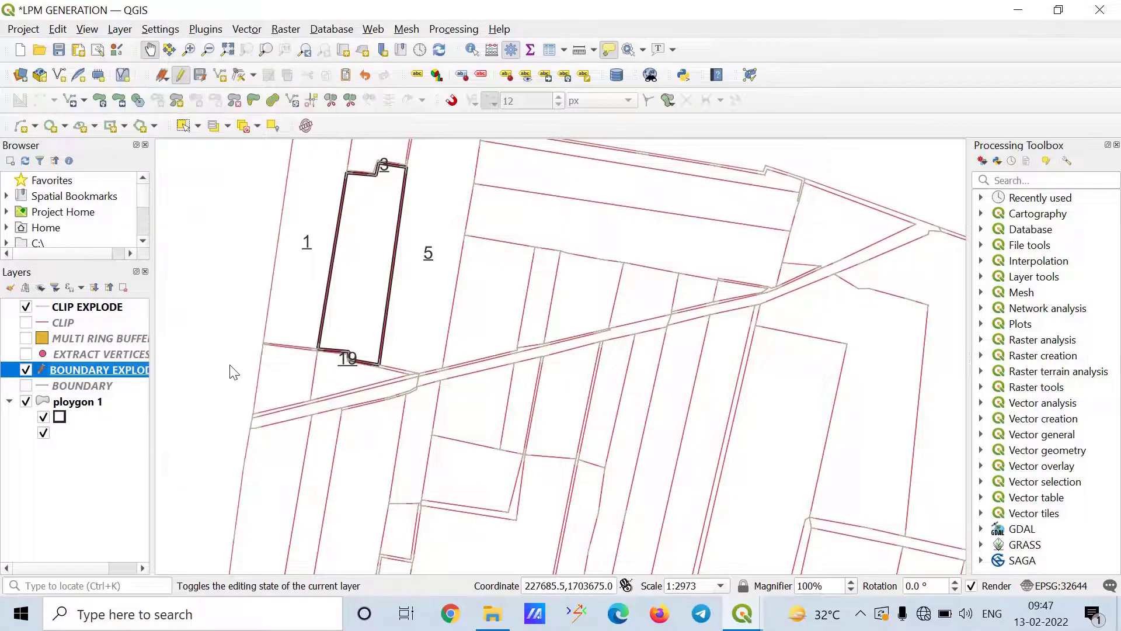
left_click(228, 166)
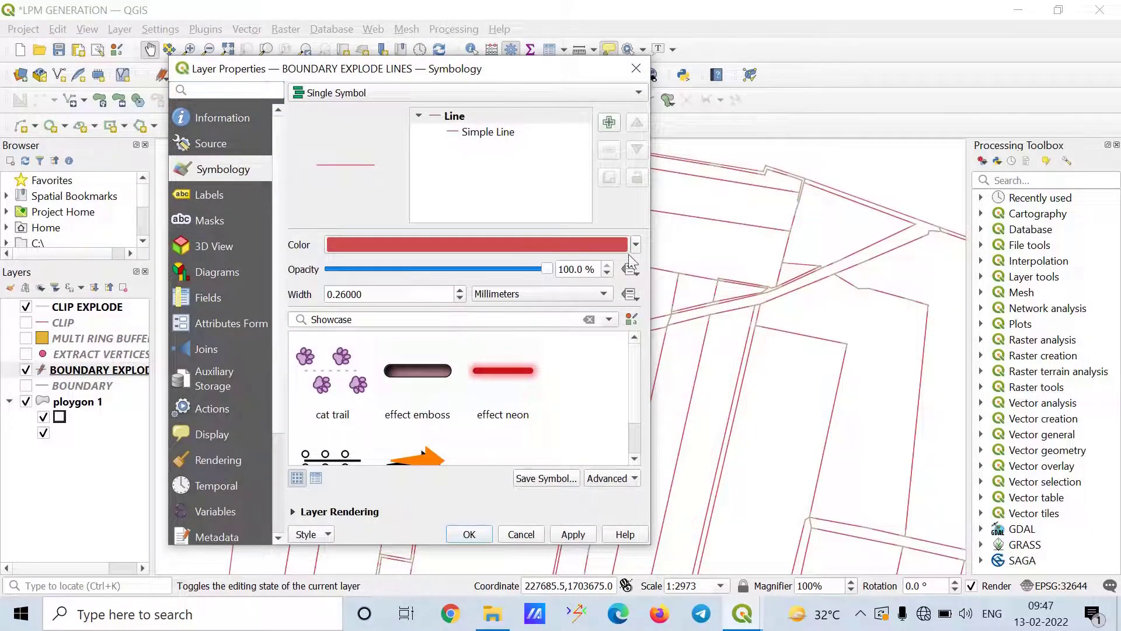
left_click(546, 270)
left_click_drag(545, 269, 316, 285)
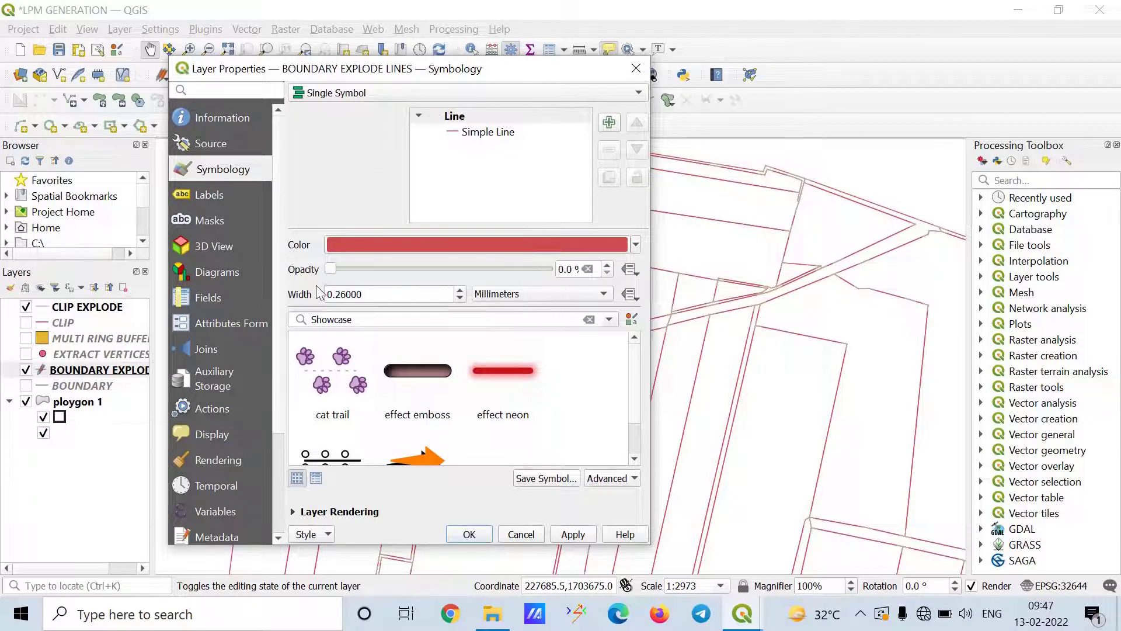
left_click(572, 534)
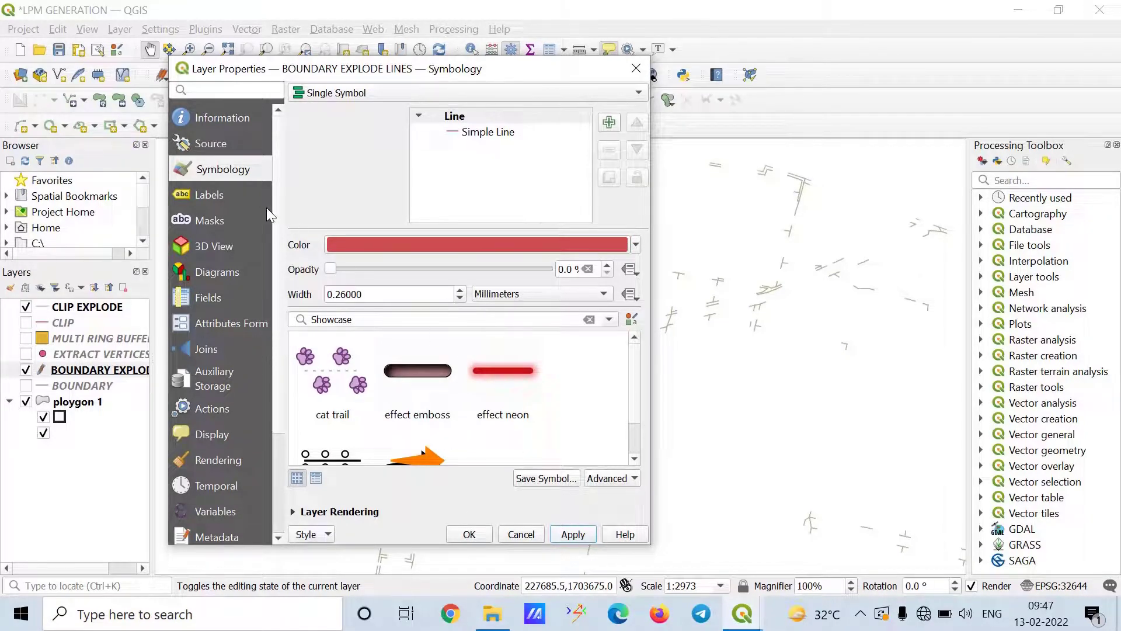
left_click(469, 534)
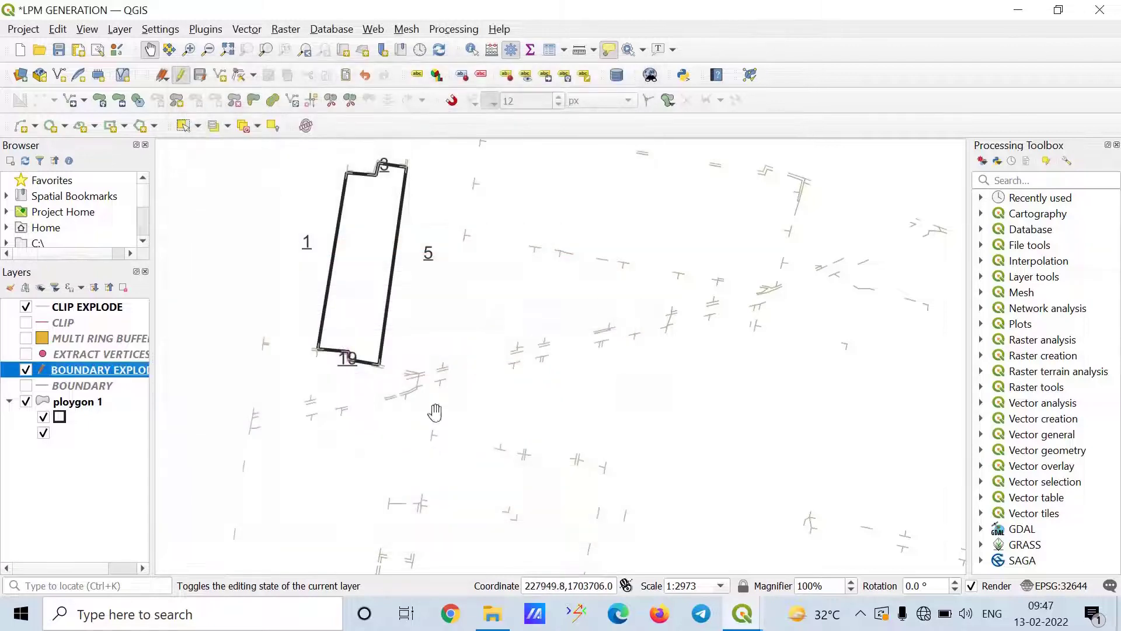
Step: Switch the BOUNDARY EXPLODE LINES layer to rule-based labeling and add a label rule
right_click(115, 374)
left_click(178, 459)
left_click(231, 198)
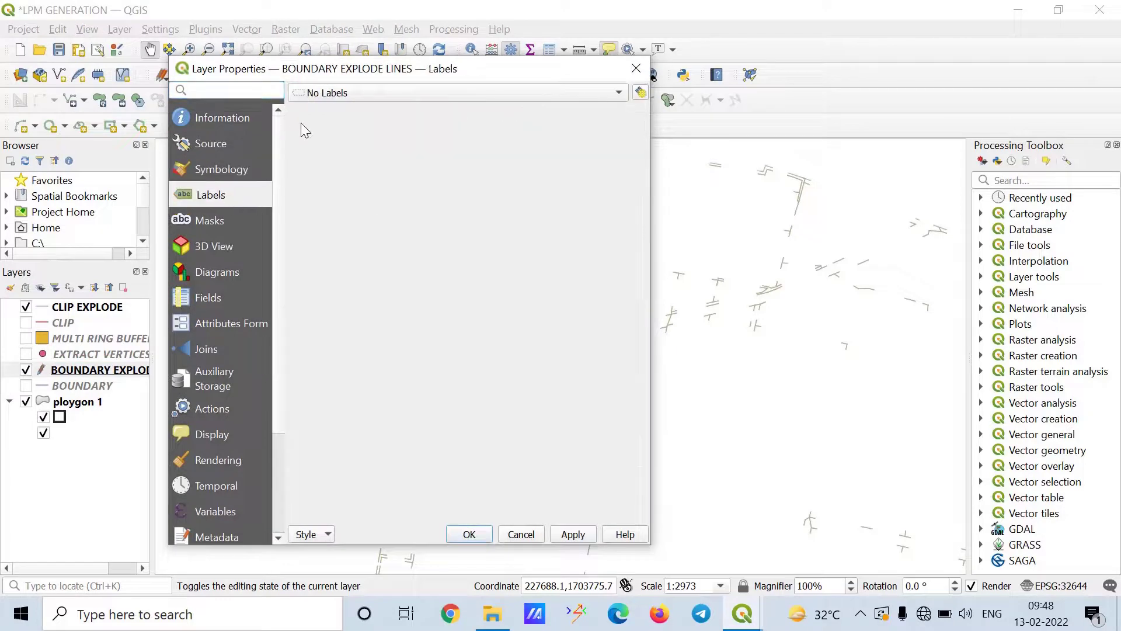
left_click(382, 97)
left_click(382, 118)
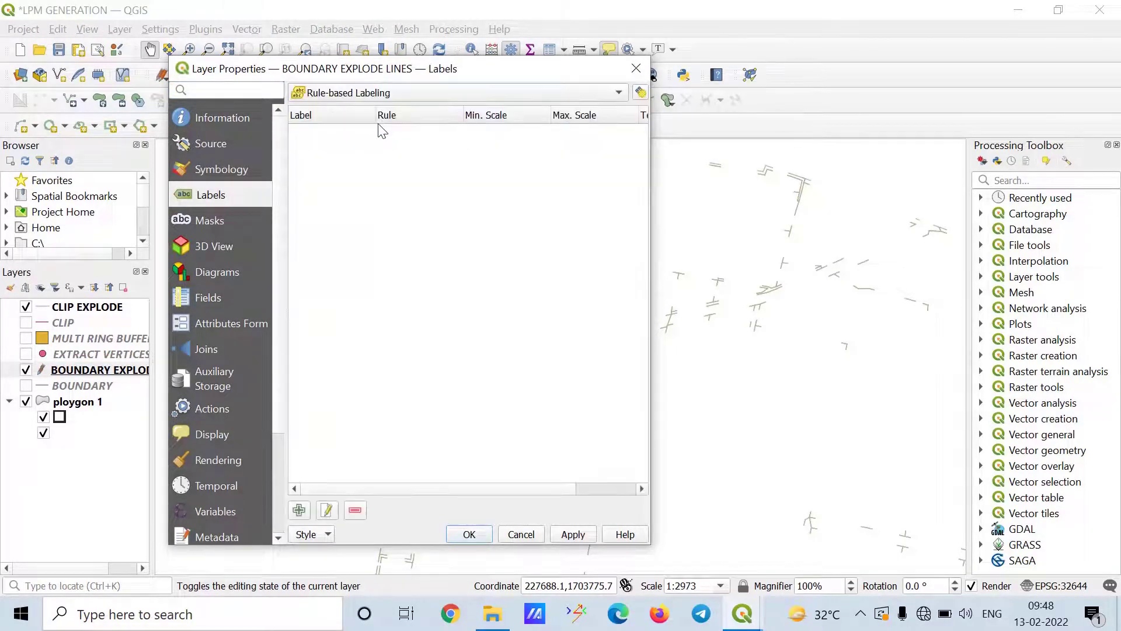
left_click(299, 510)
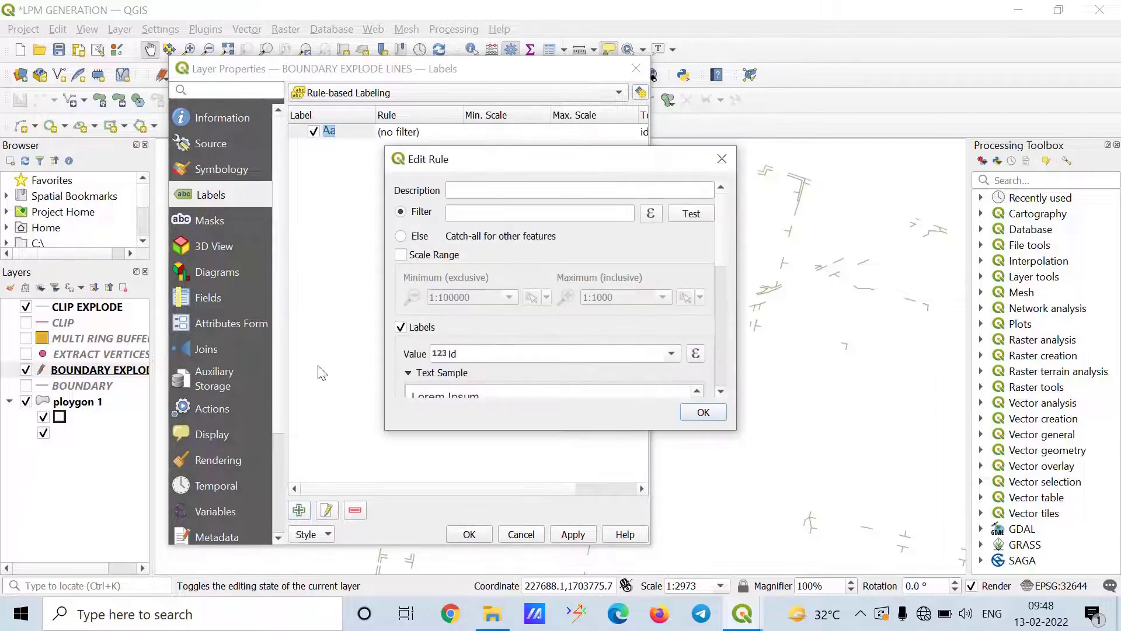
left_click(651, 213)
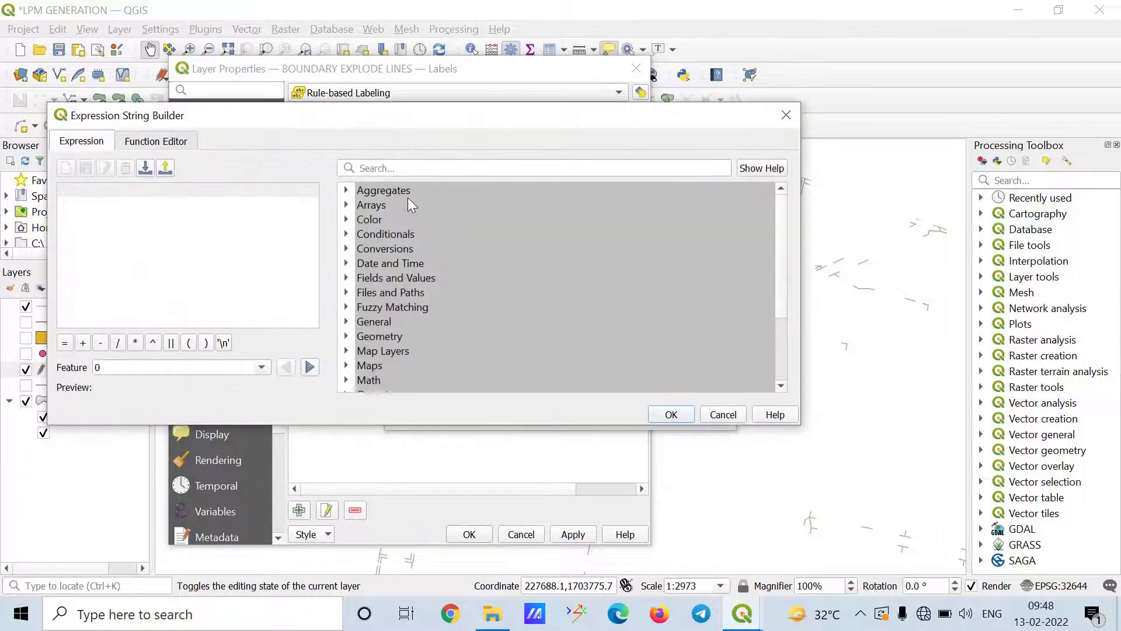
double_click(398, 275)
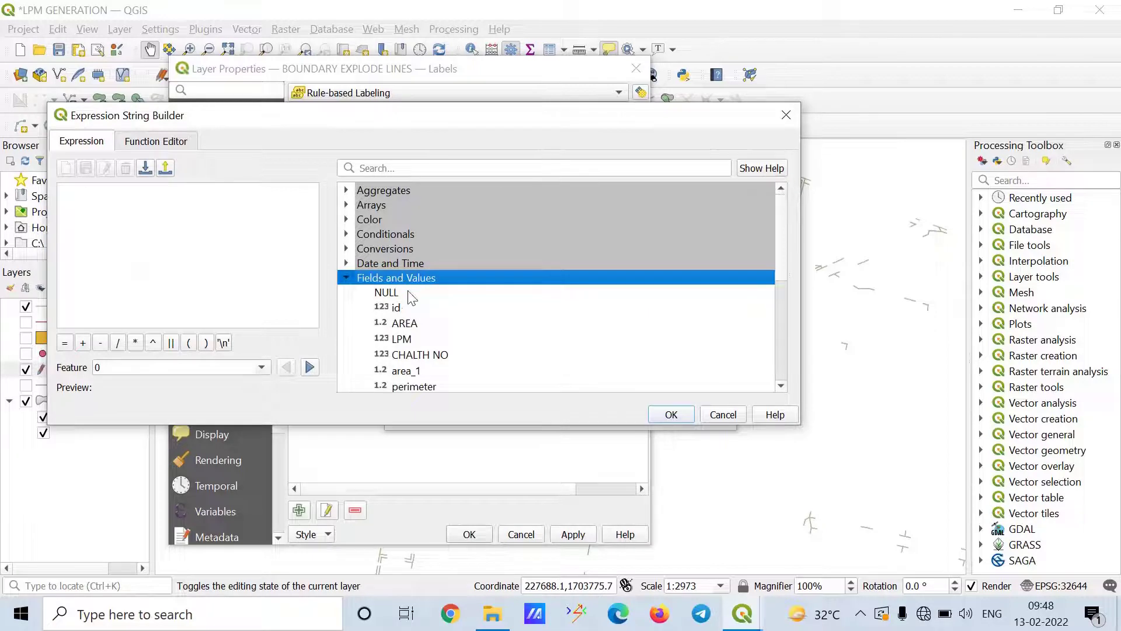
double_click(409, 340)
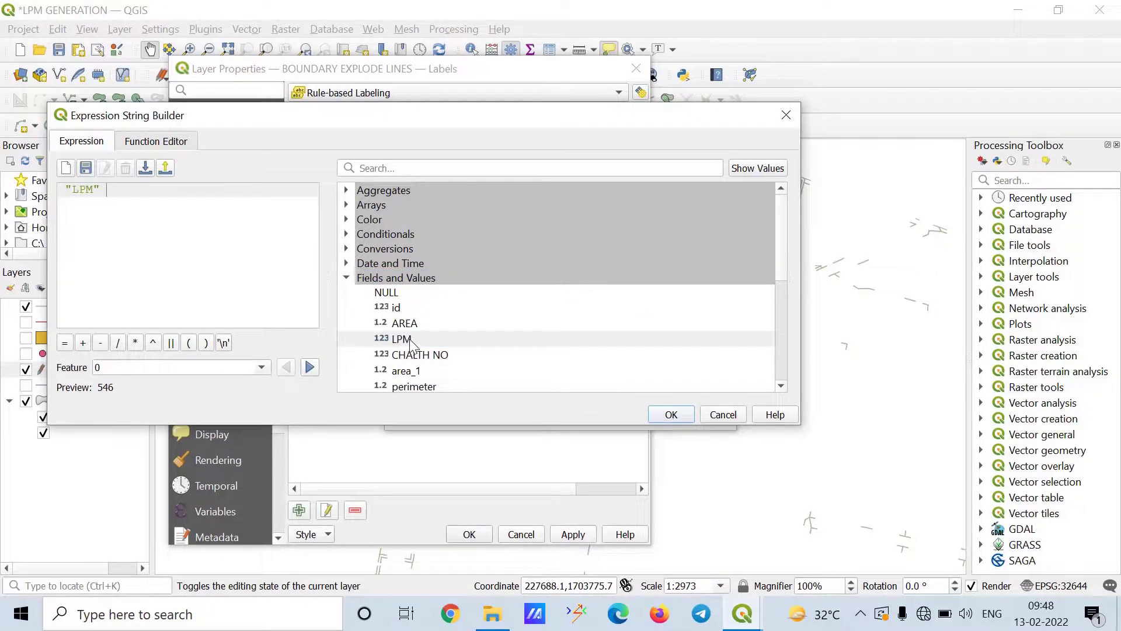
type("=")
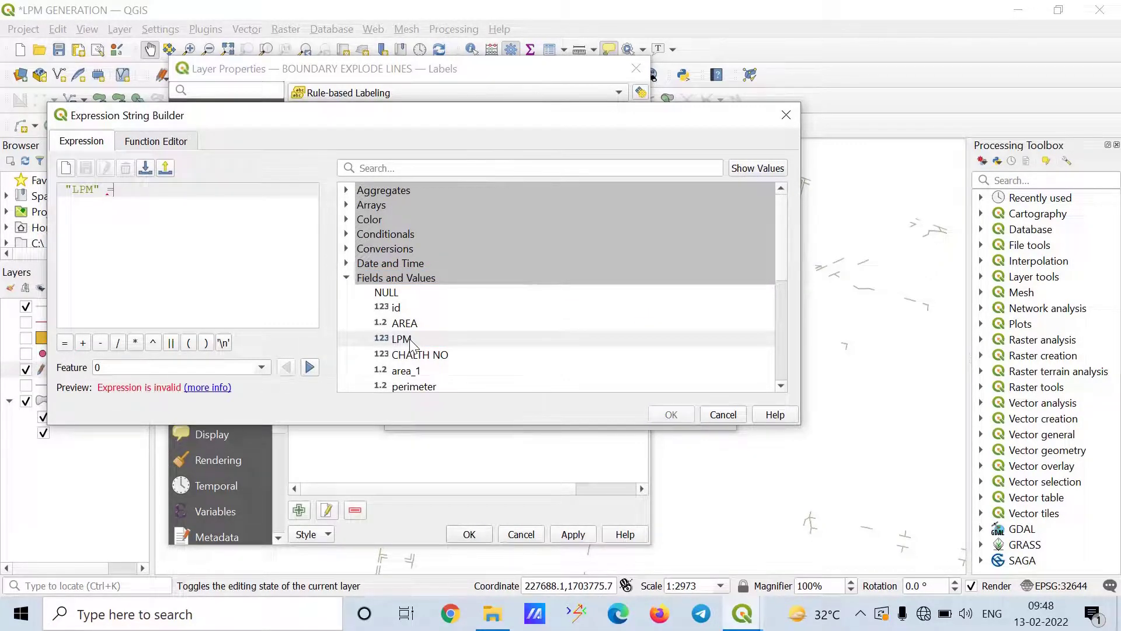
type("@AT")
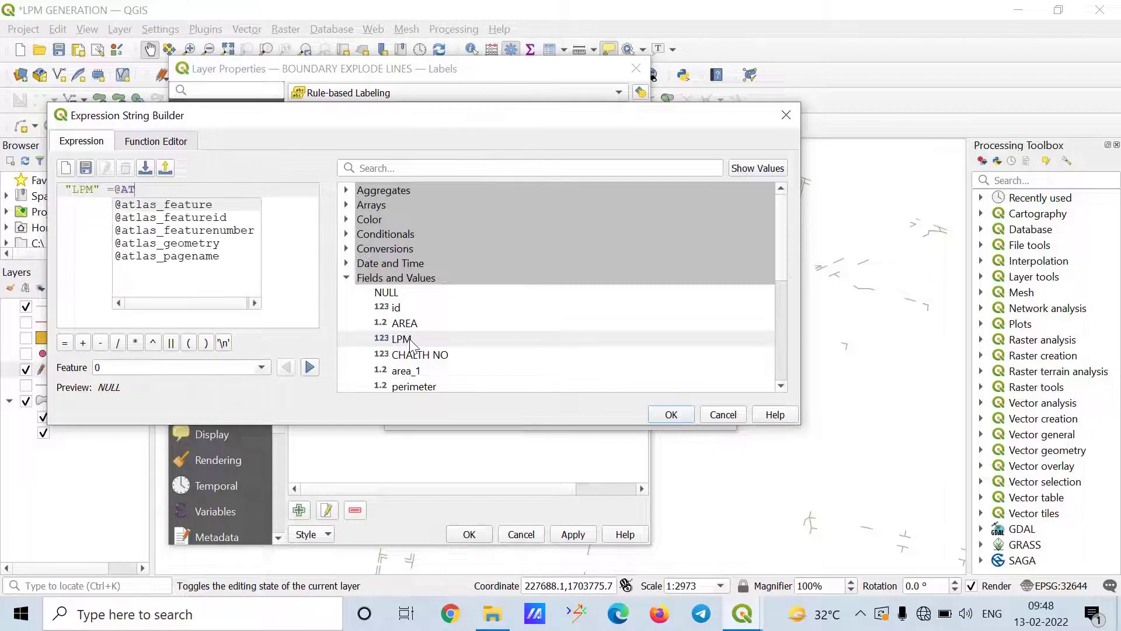
type("LAS")
left_click(219, 258)
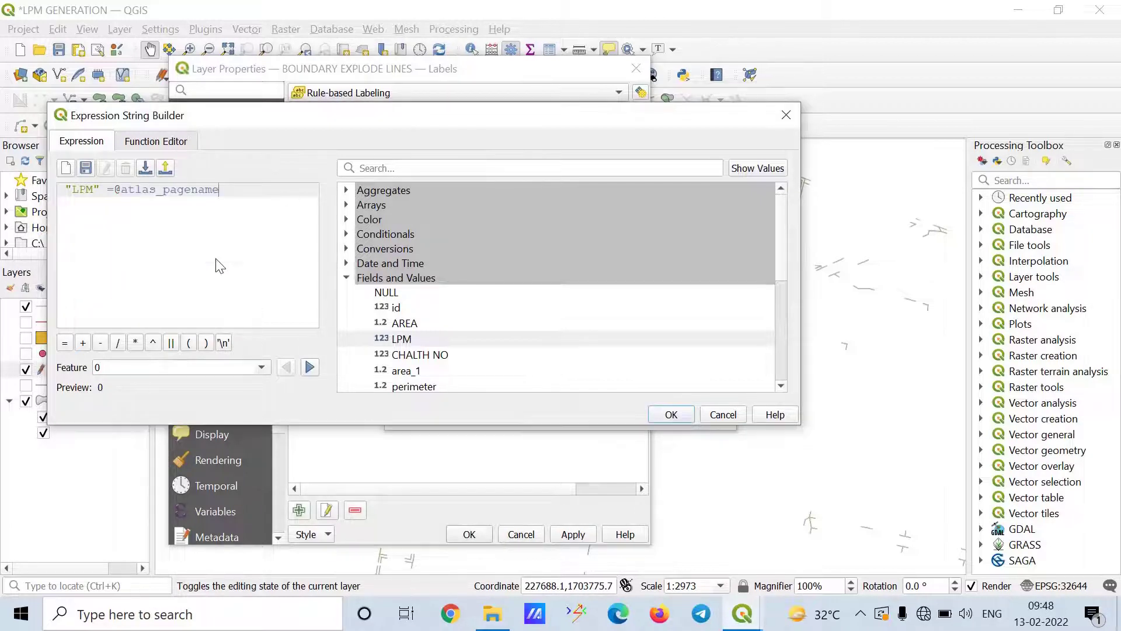
left_click(483, 166)
type("LPM")
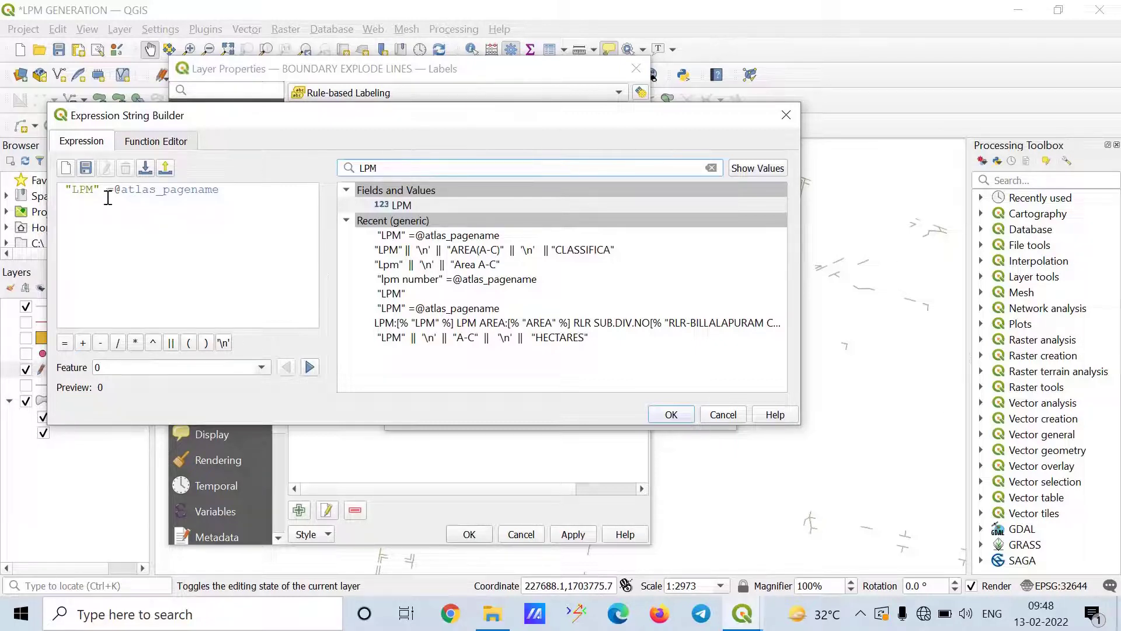
left_click(352, 189)
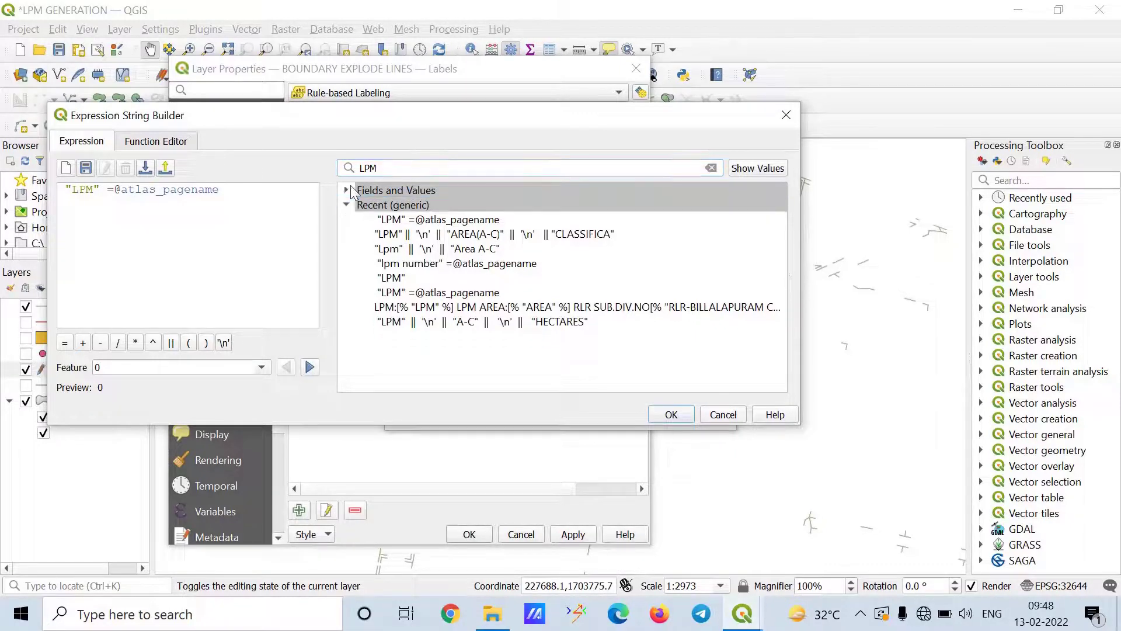
left_click(712, 167)
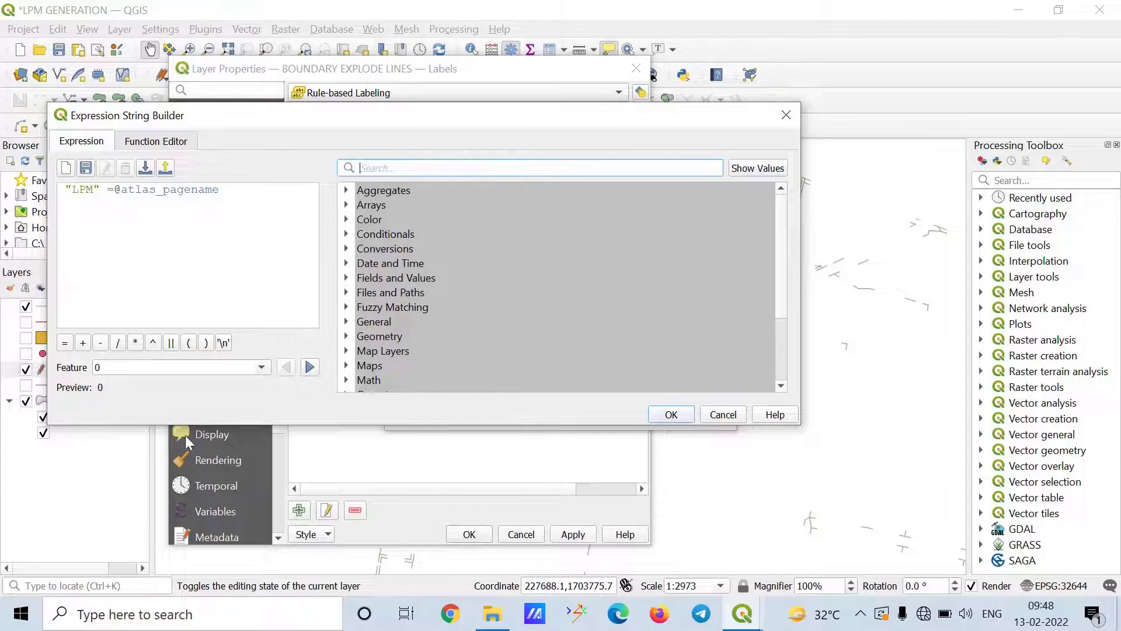
left_click(657, 409)
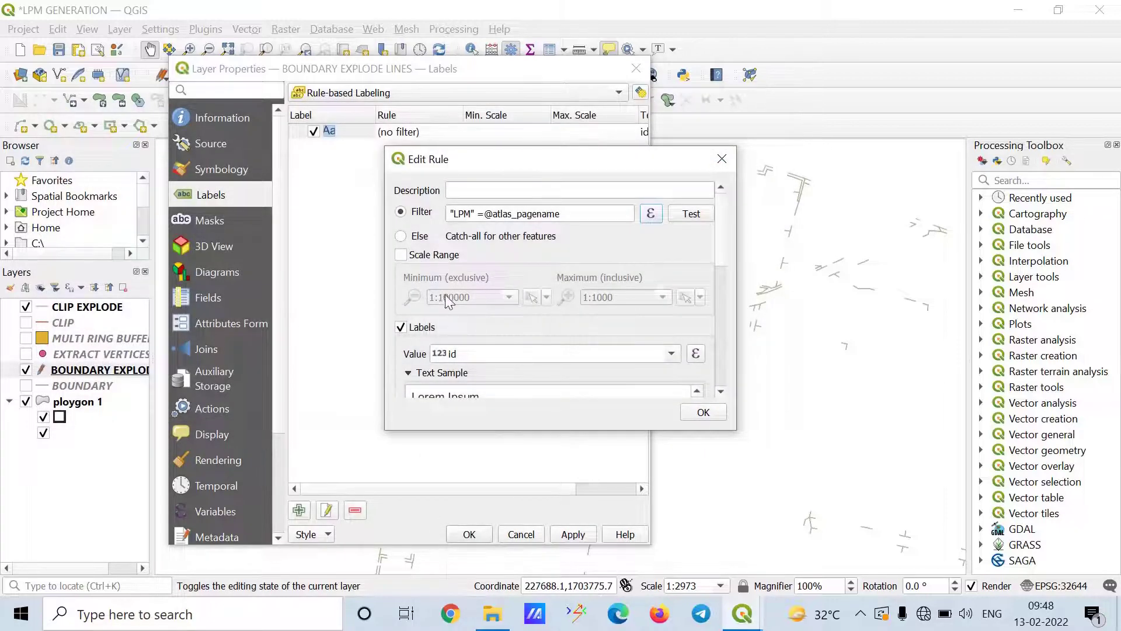
Step: Label the rule with the LENGTH field at a placement distance of 1 millimetre and apply the layer properties
left_click(672, 355)
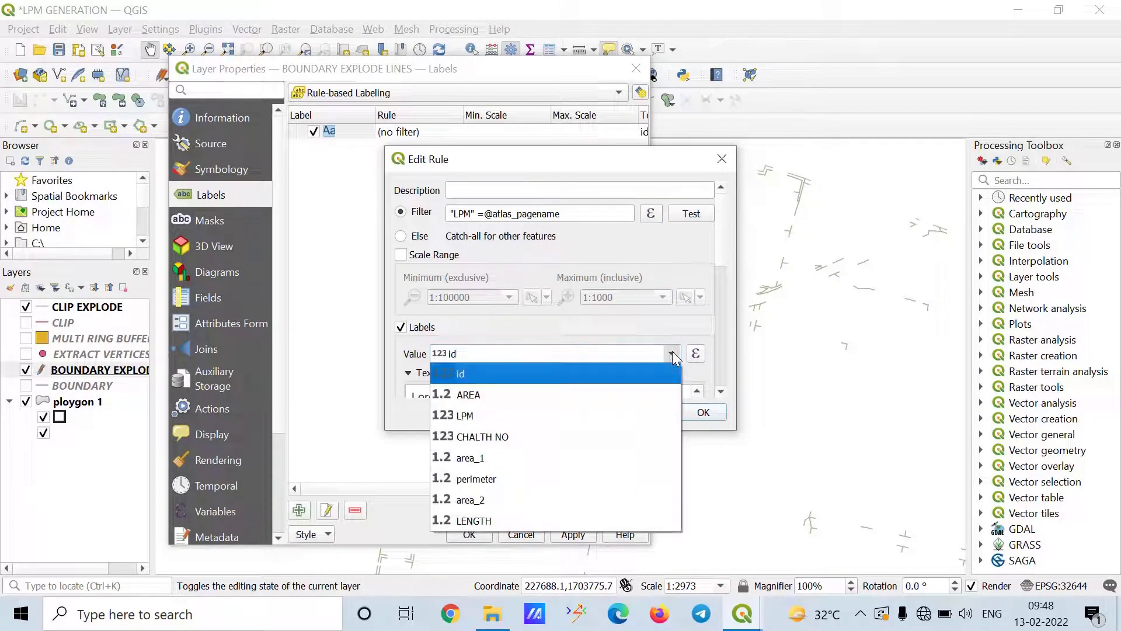
left_click(503, 520)
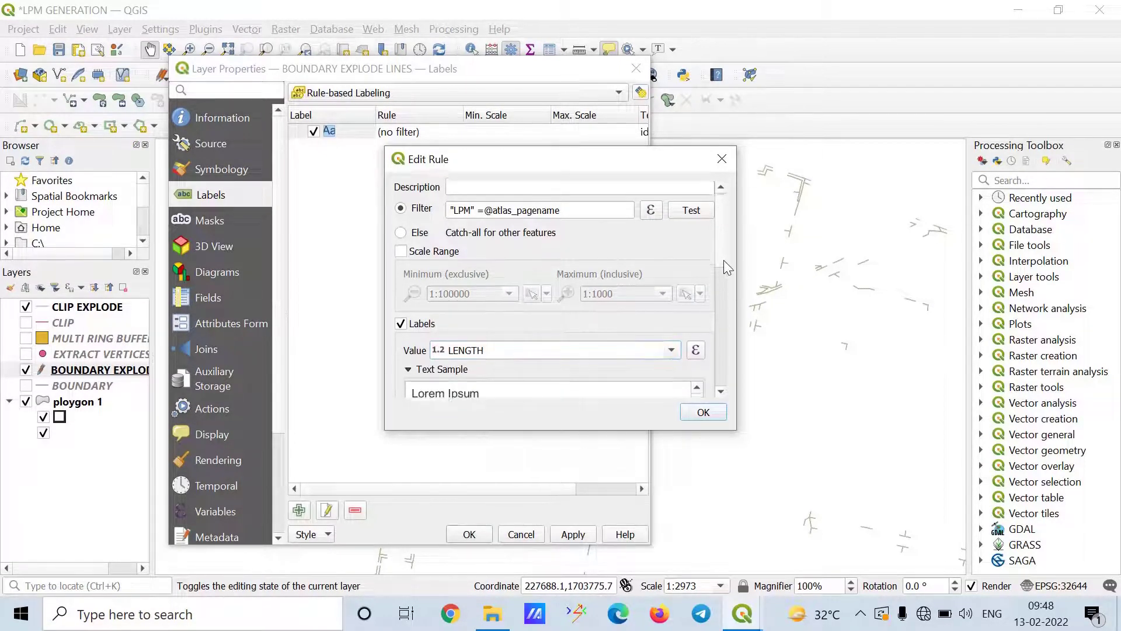
scroll(723, 261, "down", 10)
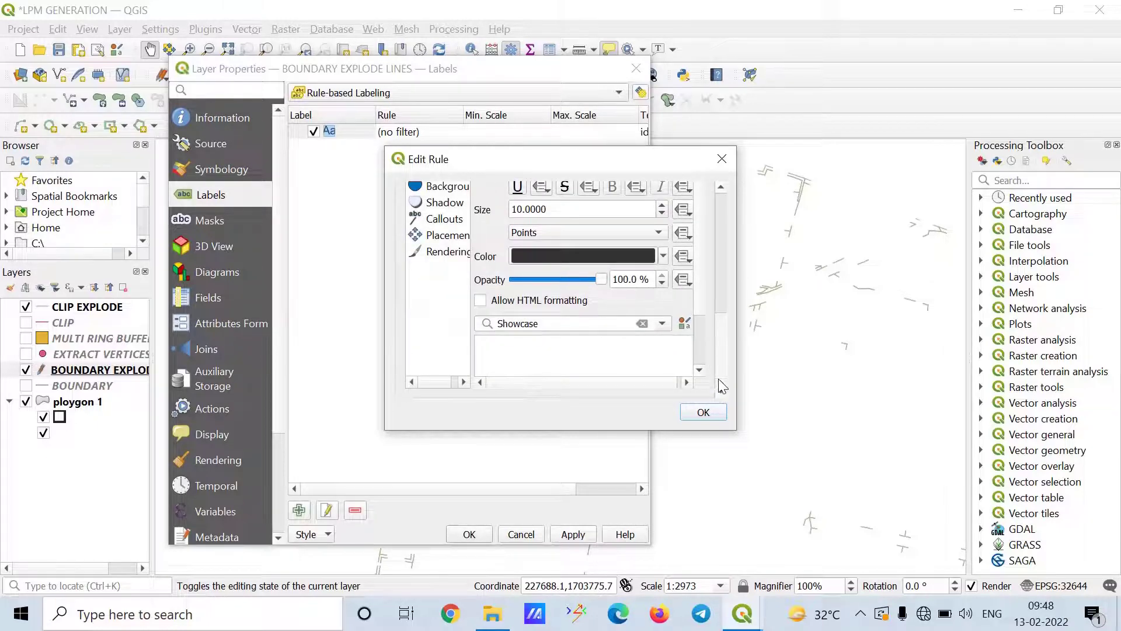
left_click(446, 234)
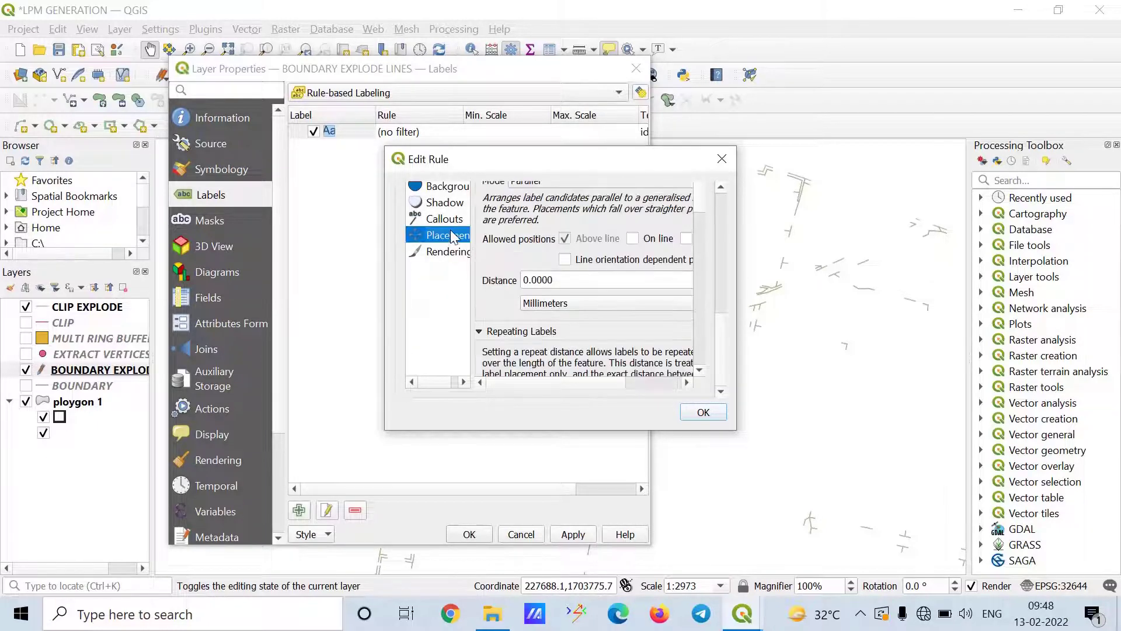
left_click(537, 281)
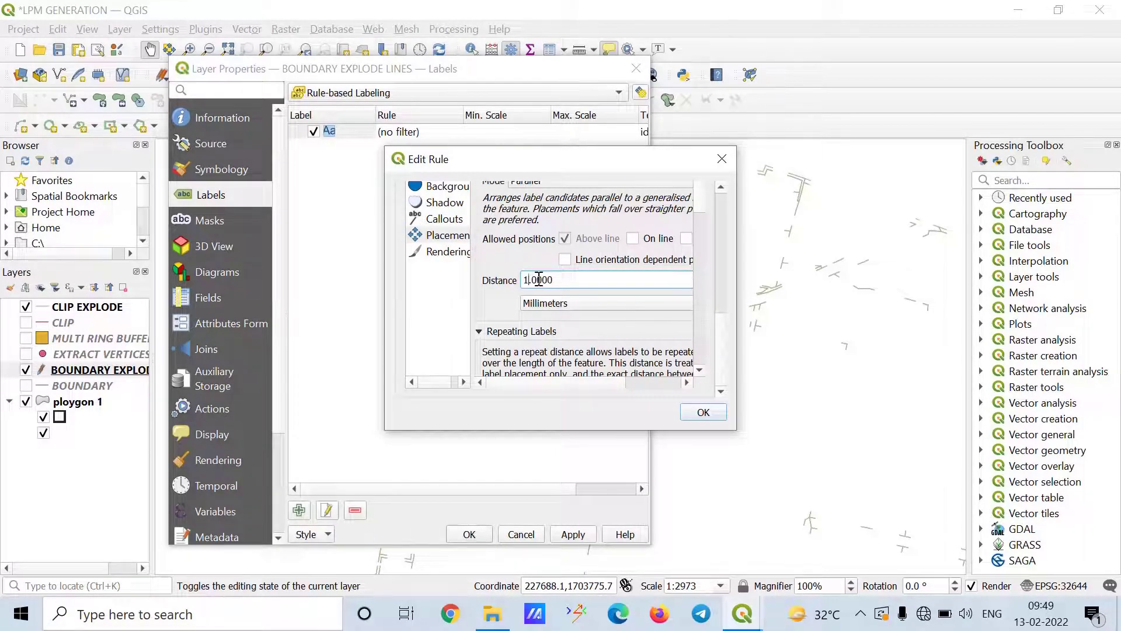
type("1")
left_click(699, 412)
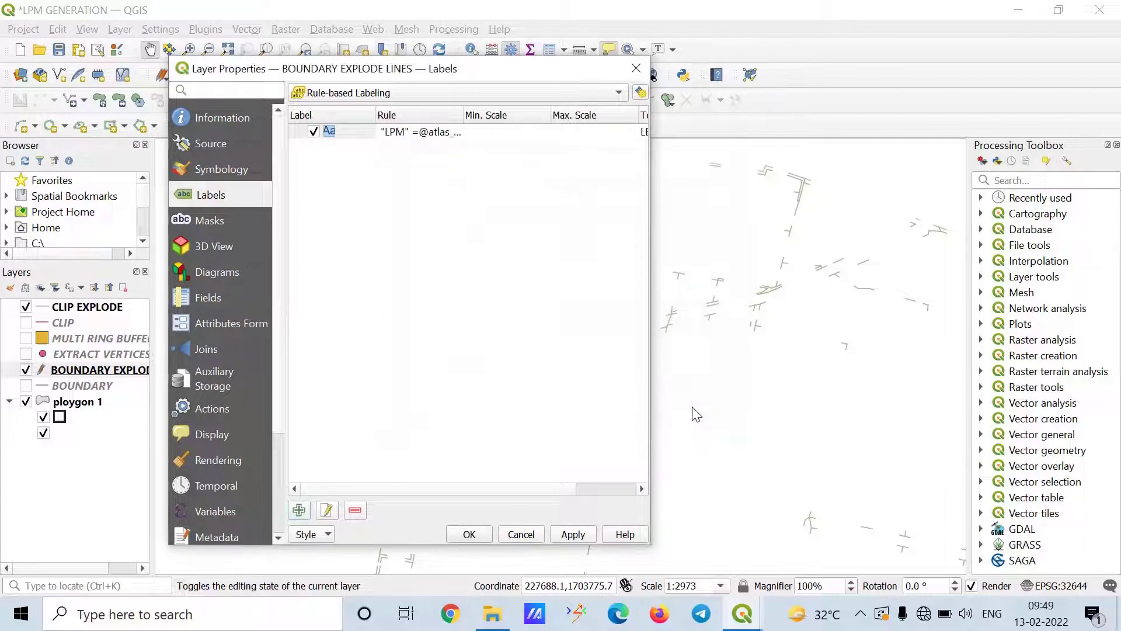
left_click(578, 537)
left_click(474, 533)
Step: Examine the length labels along all sides of the atlas parcel on the map
scroll(360, 263, "up", 1)
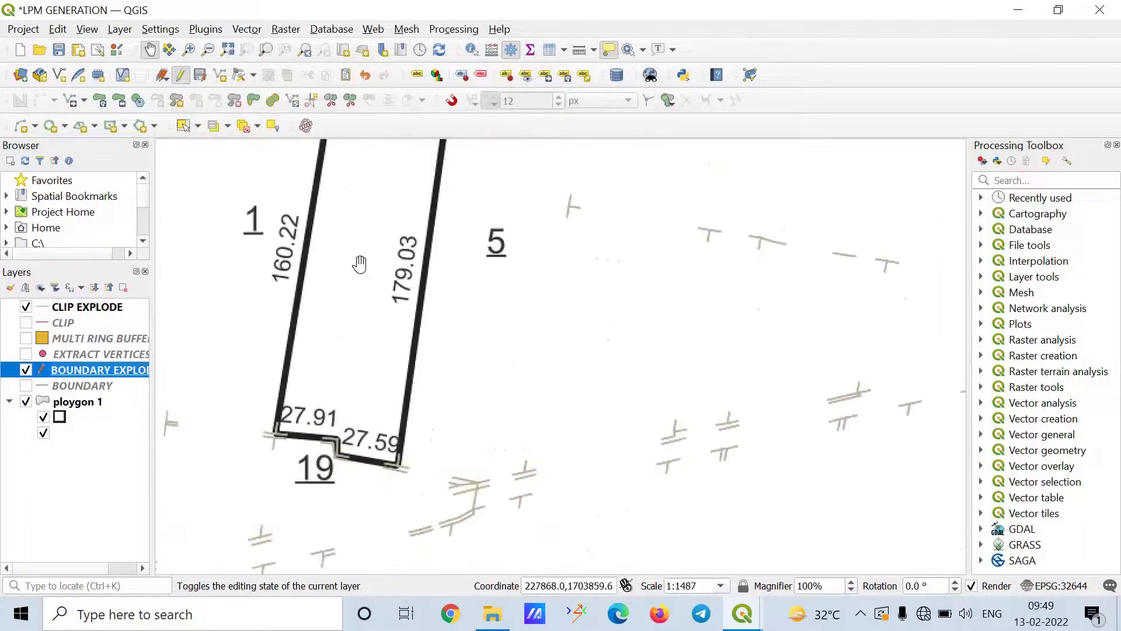
scroll(458, 305, "up", 1)
scroll(511, 306, "down", 1)
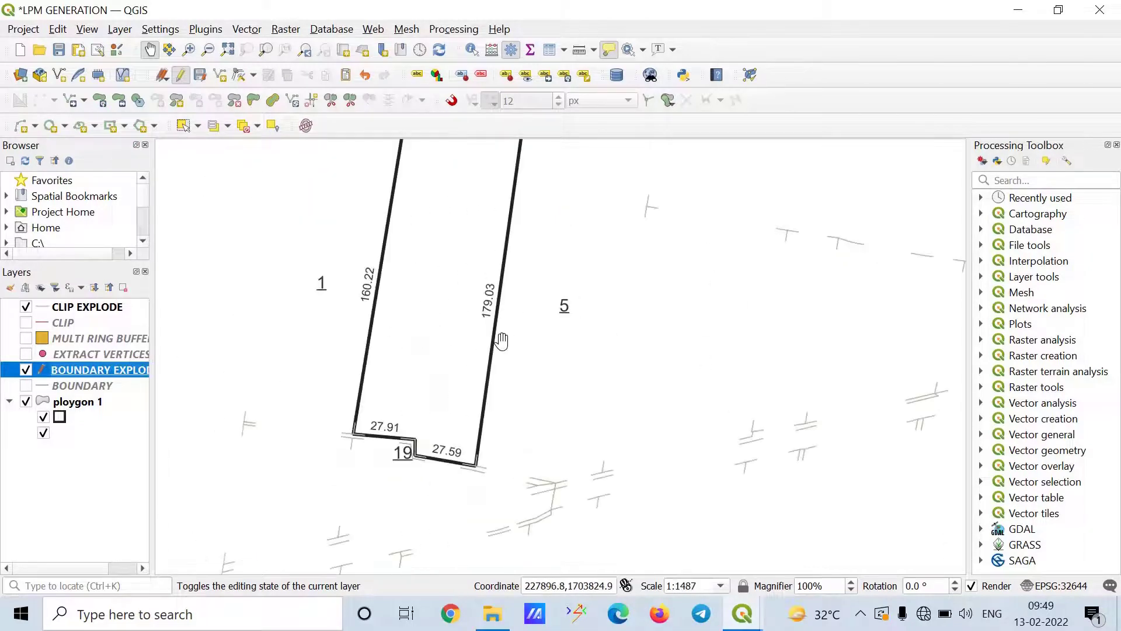
scroll(514, 259, "down", 1)
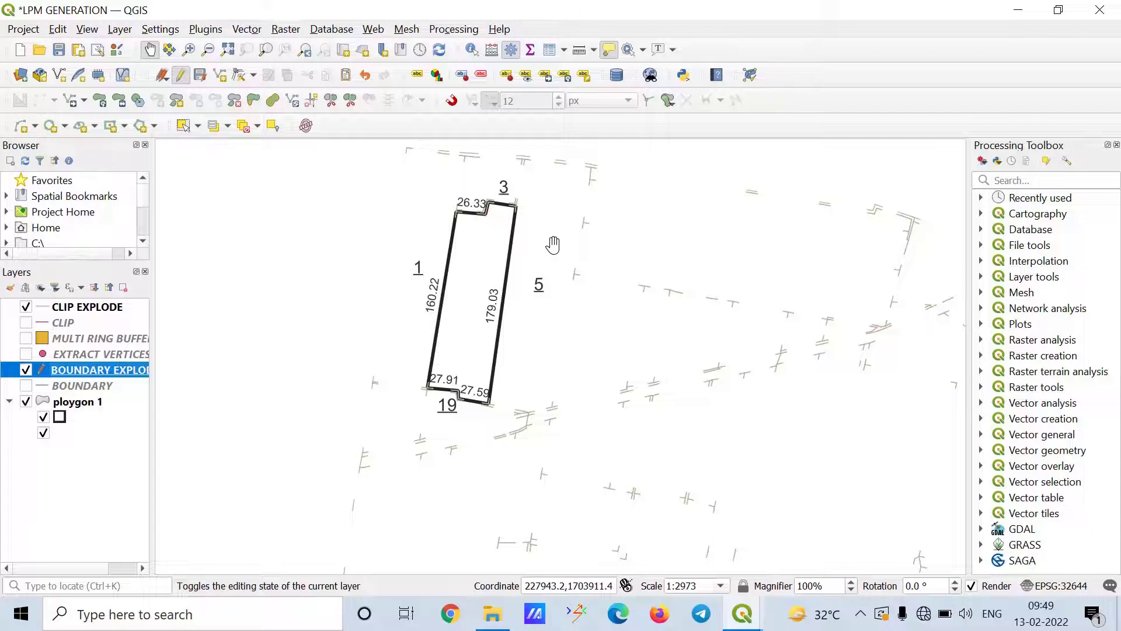
scroll(500, 201, "up", 2)
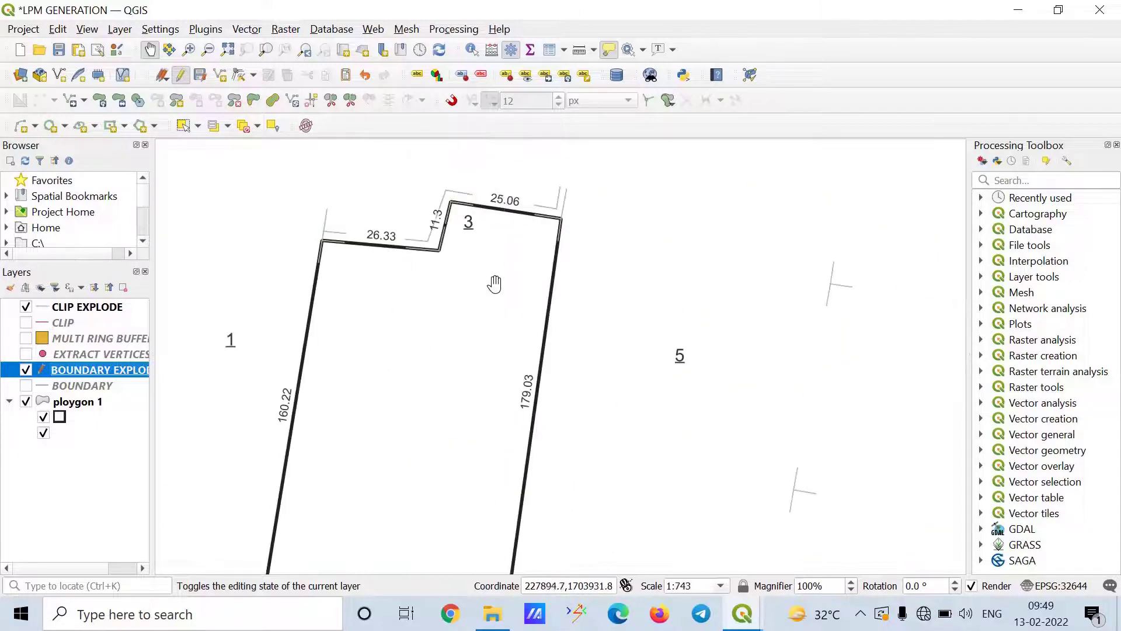
scroll(457, 283, "down", 1)
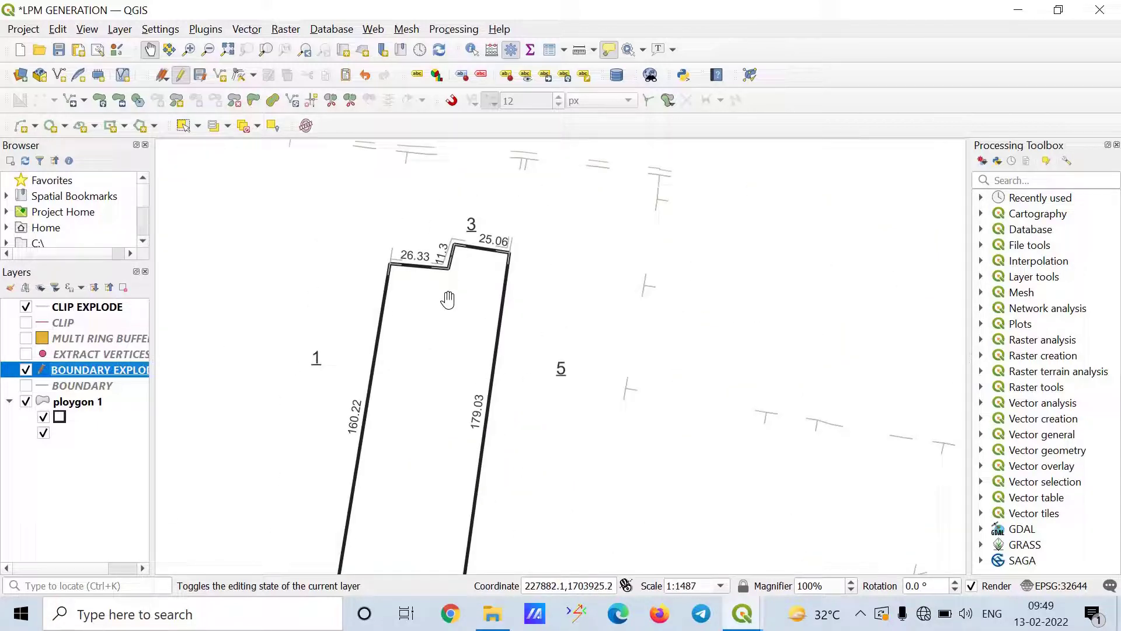
scroll(448, 299, "down", 1)
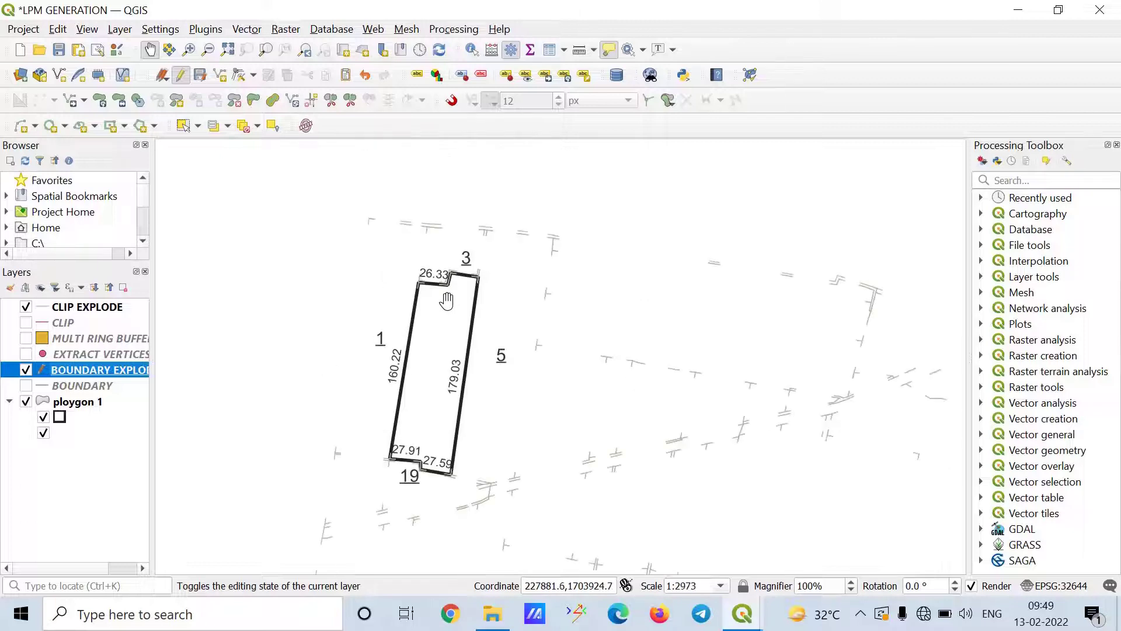
Step: Make the EXTRACT VERTICES attribute table editable and define a new whole number (integer) field named POIND ID in the field calculator
right_click(78, 353)
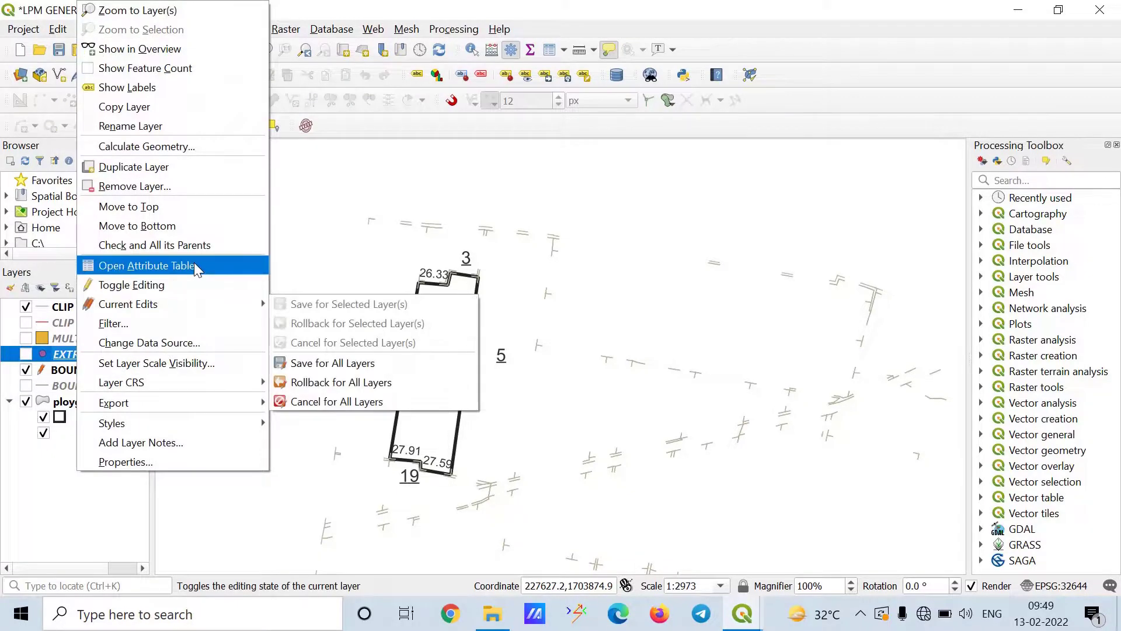
left_click(194, 264)
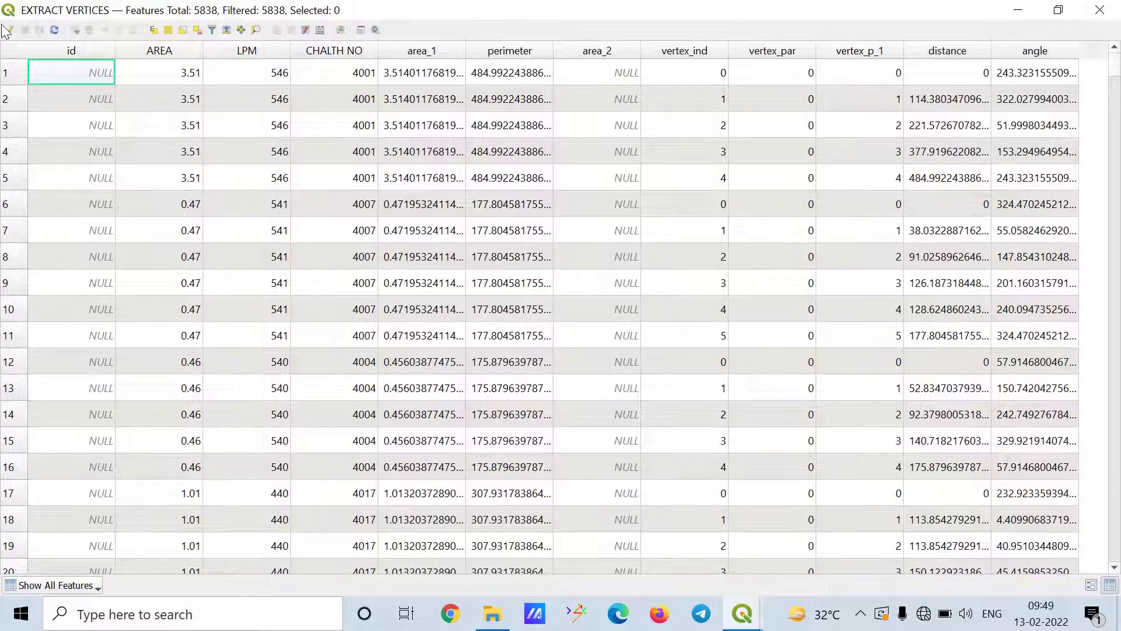
left_click(10, 30)
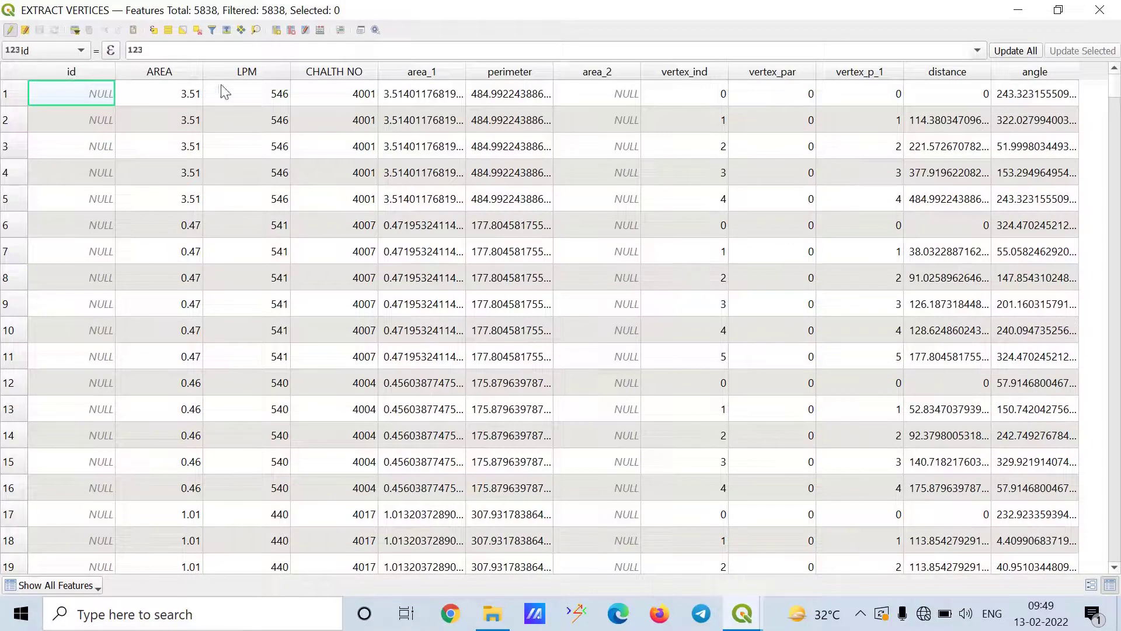
left_click(320, 30)
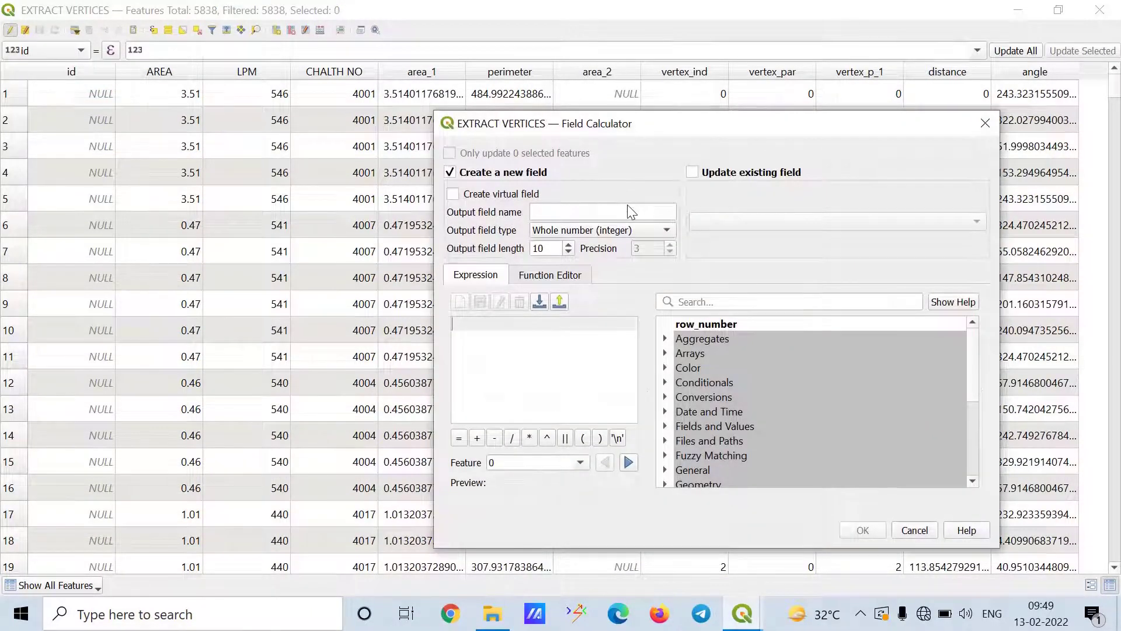
left_click(627, 208)
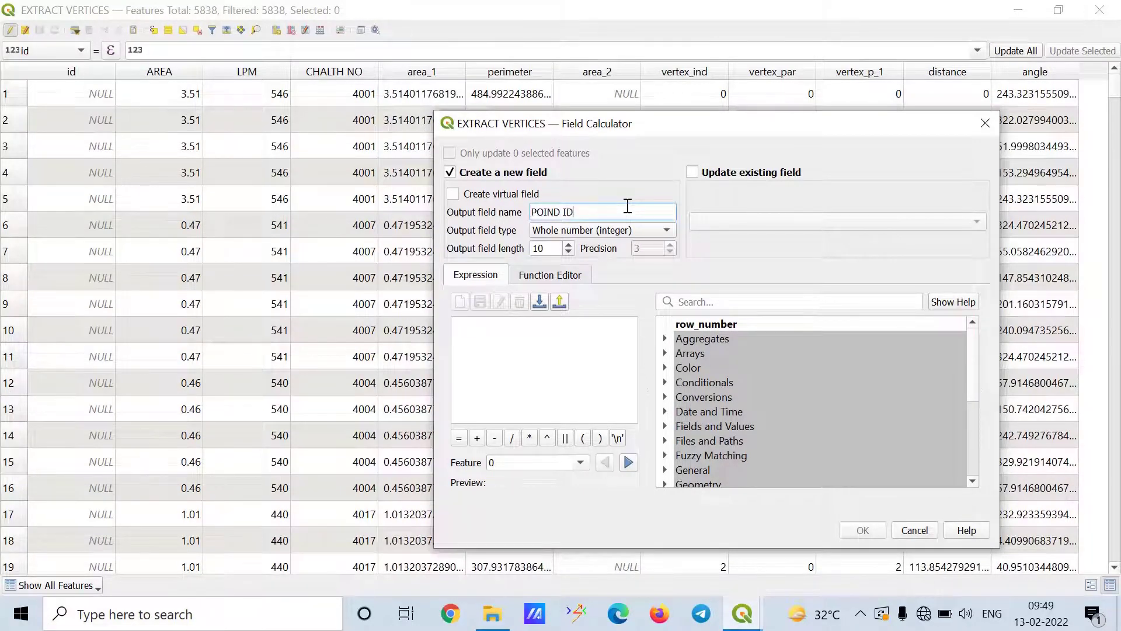
type("POIND ID")
left_click(605, 229)
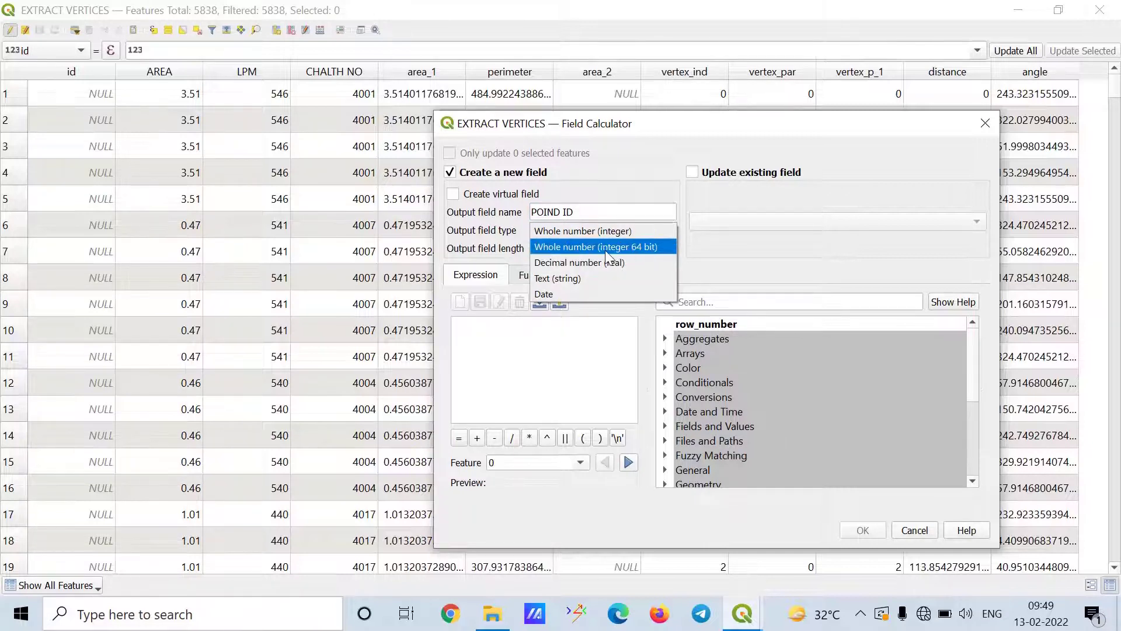
left_click(613, 231)
Step: Calculate the POIND ID field from the expression "vertex_ind" +1
left_click(702, 302)
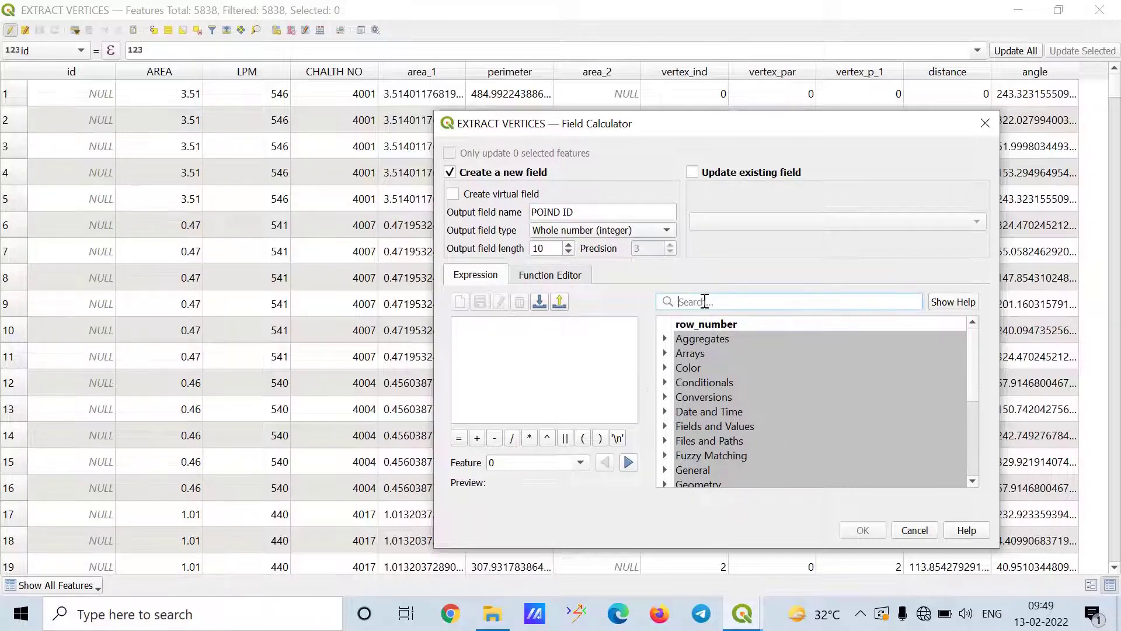
double_click(700, 426)
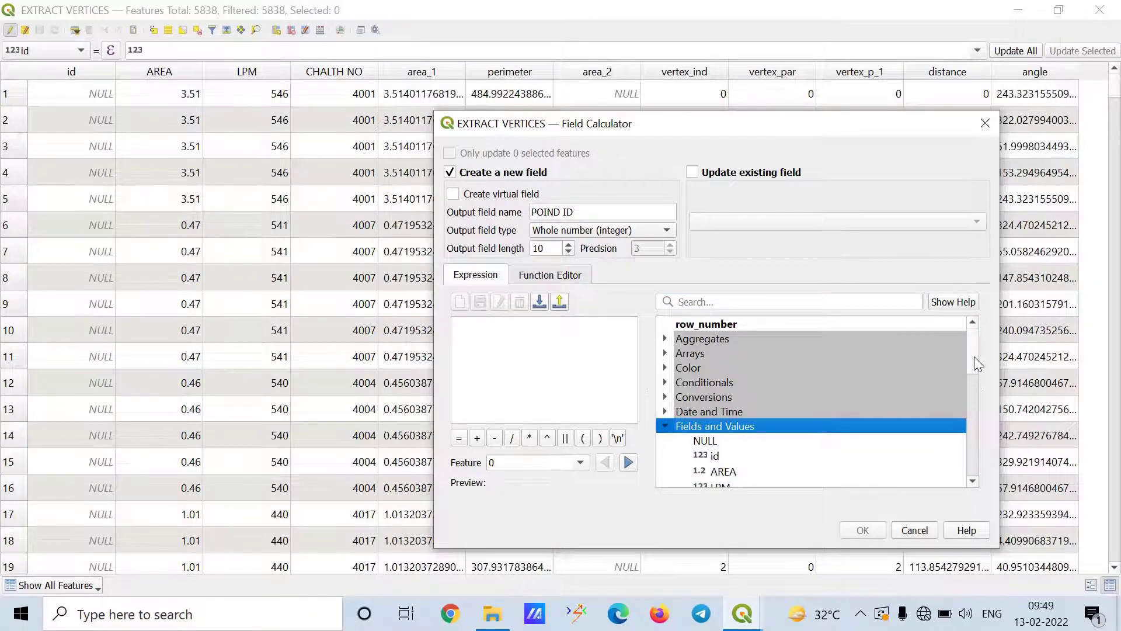
left_click_drag(974, 356, 973, 405)
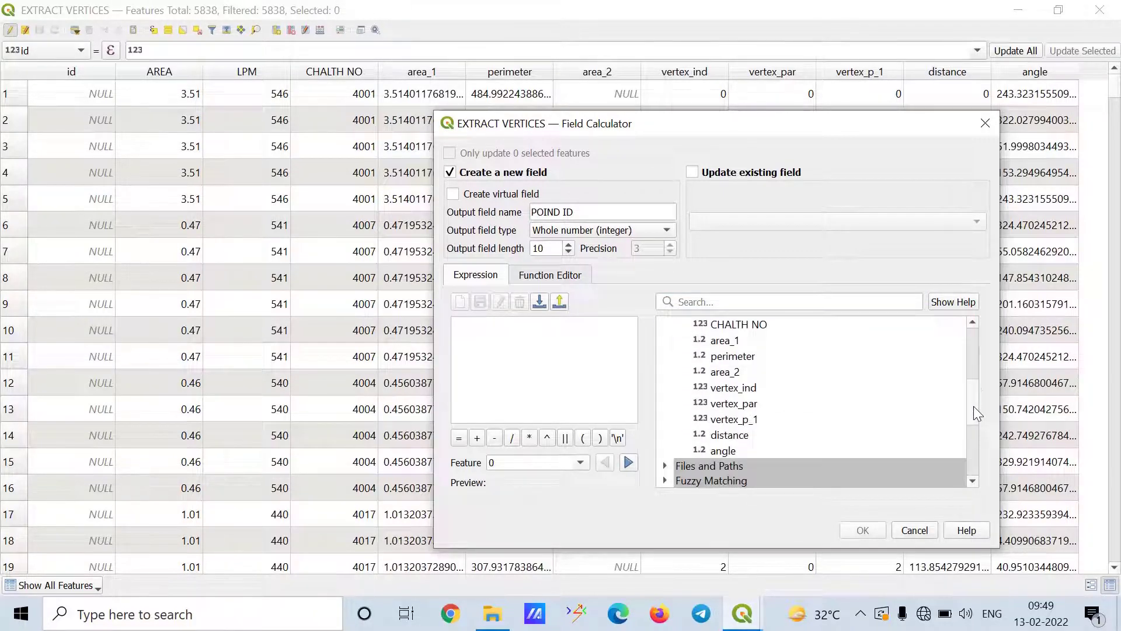
double_click(729, 388)
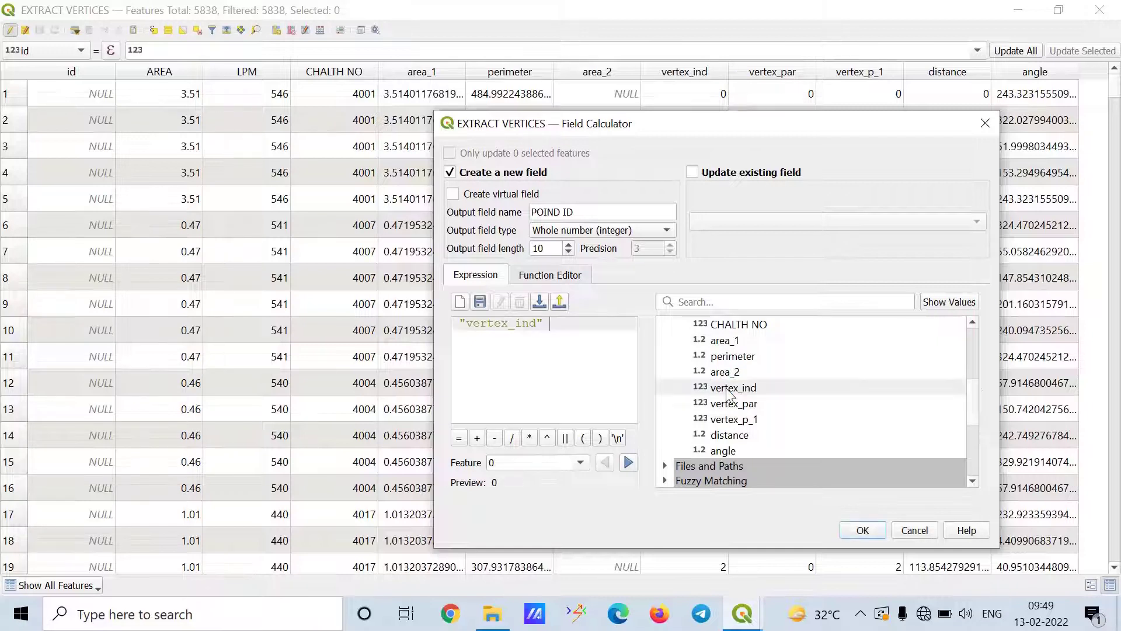
type("+1")
left_click(864, 531)
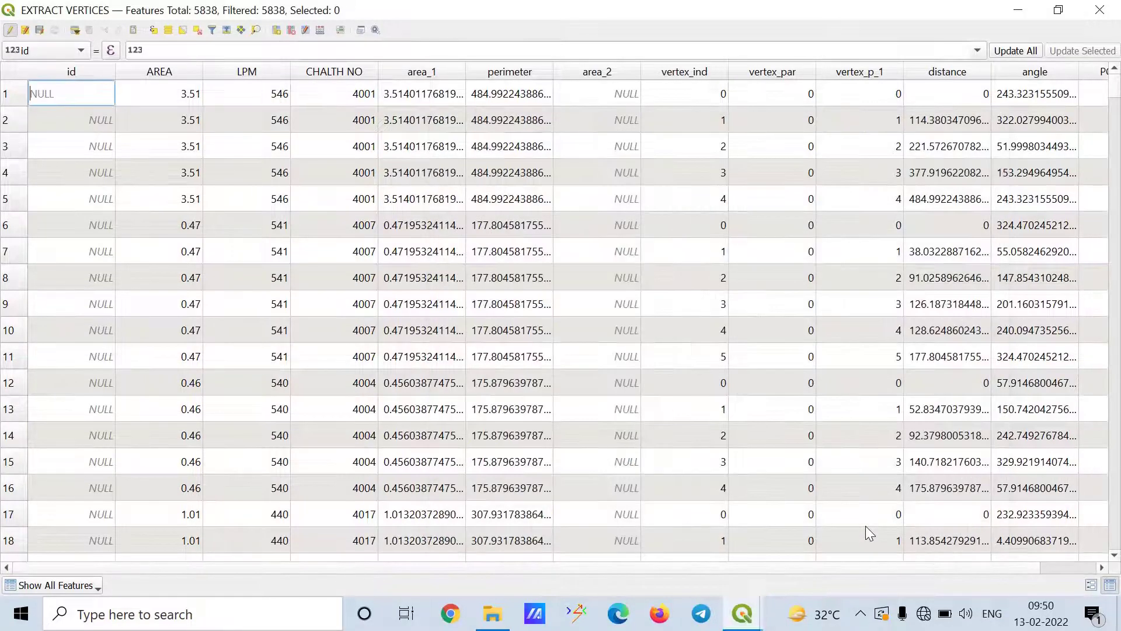
left_click(697, 559)
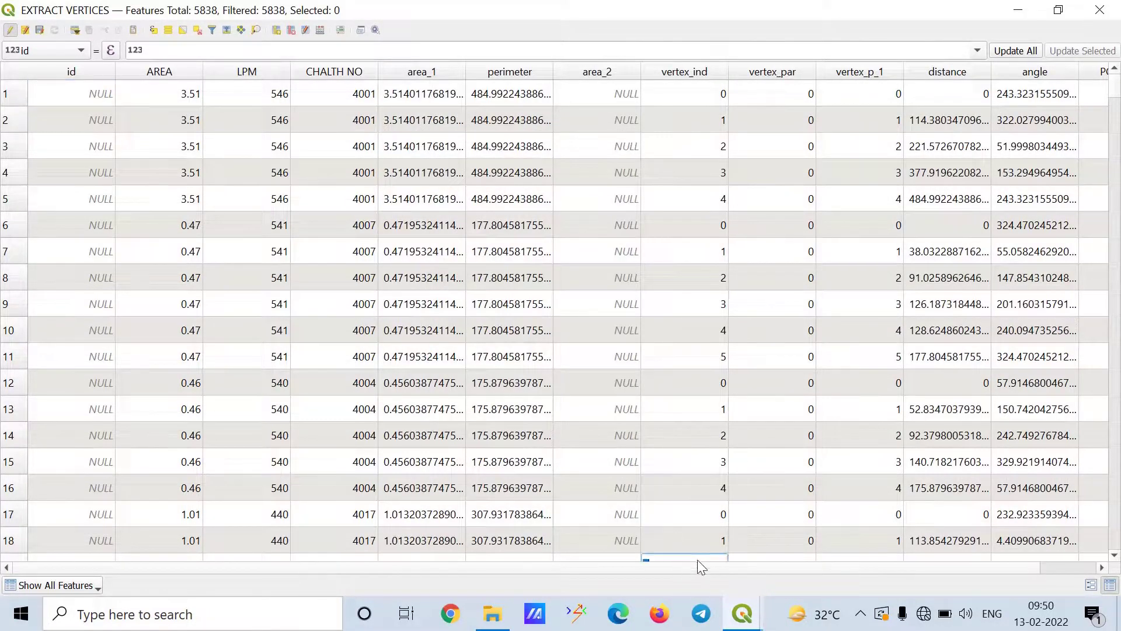
left_click(698, 559)
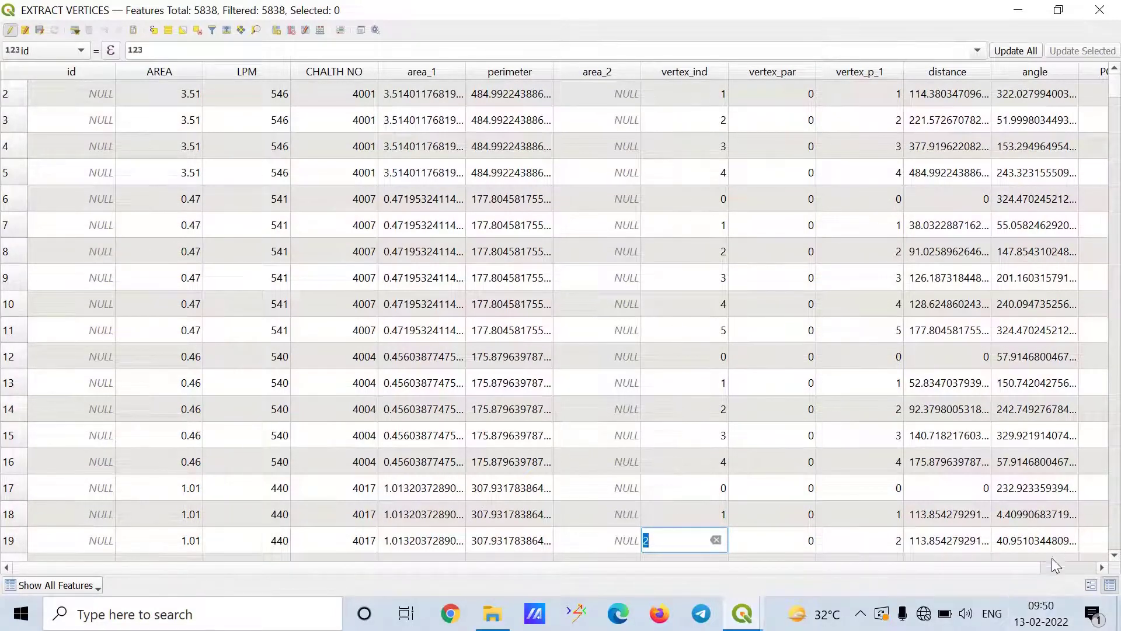
Step: Define a new decimal number (real) field named NORTHING with precision 4 in the EXTRACT VERTICES field calculator
left_click(1020, 566)
left_click(1115, 204)
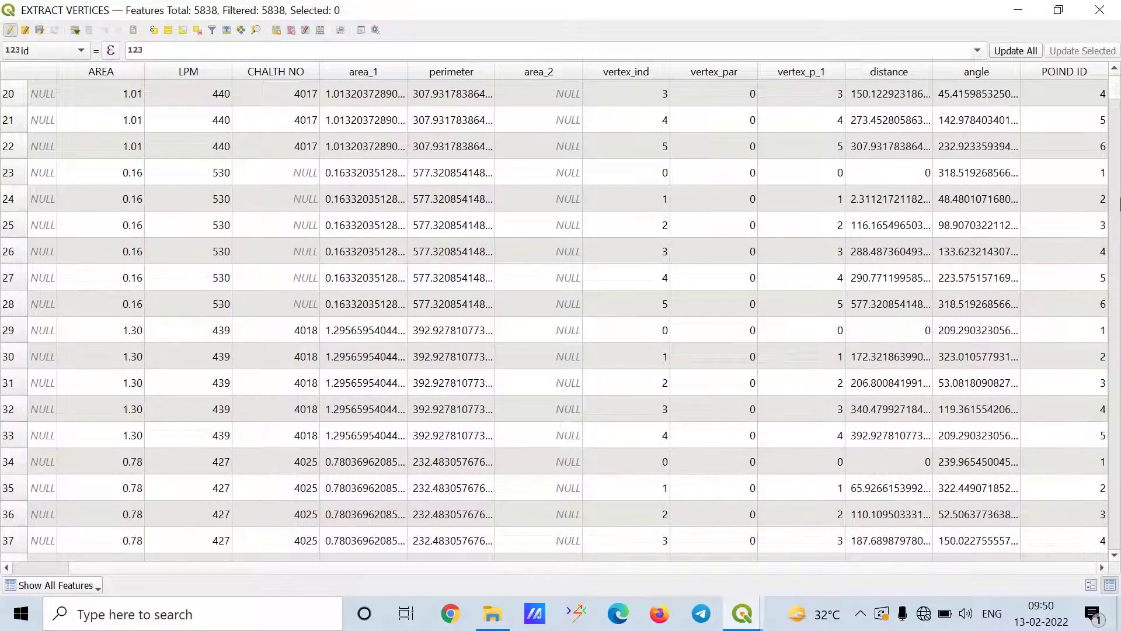
scroll(1114, 68, "up", 1)
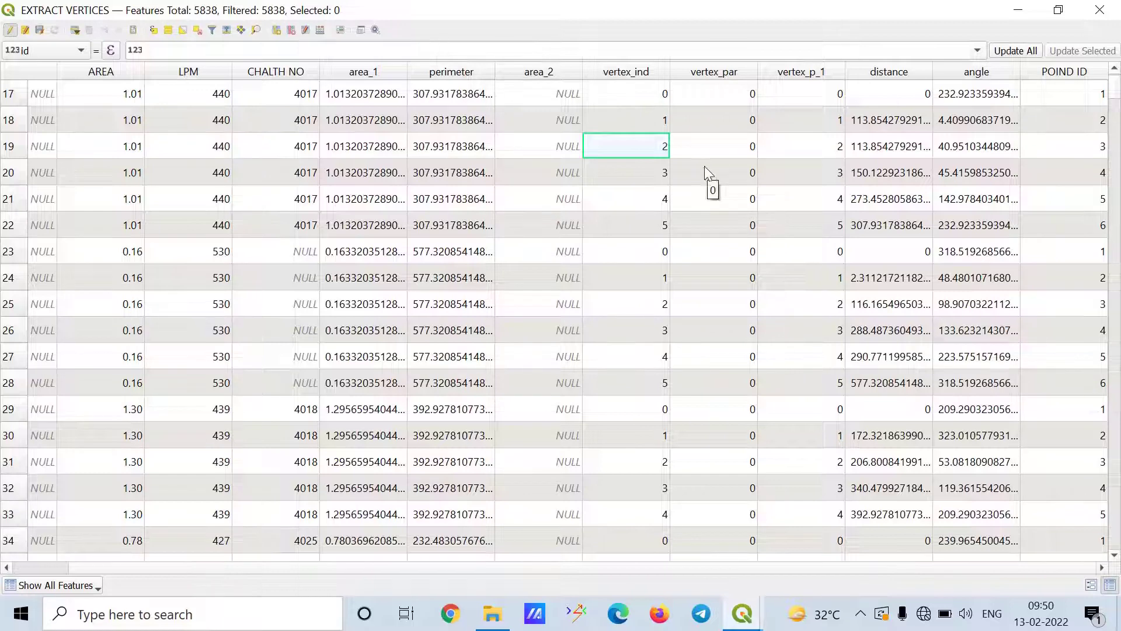
left_click(319, 31)
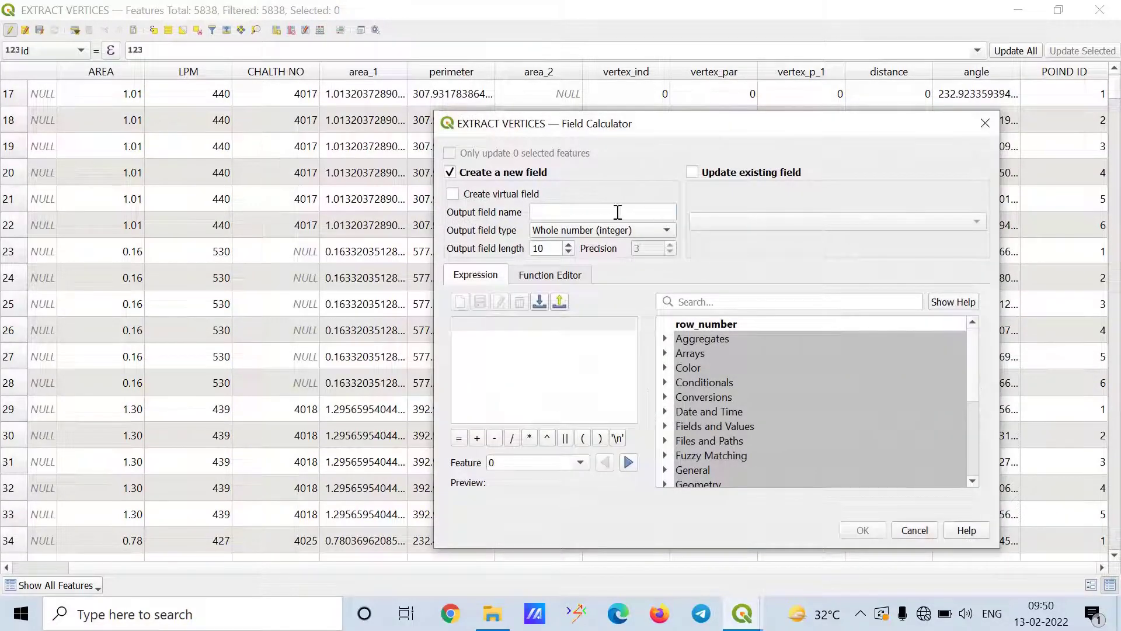
type("N")
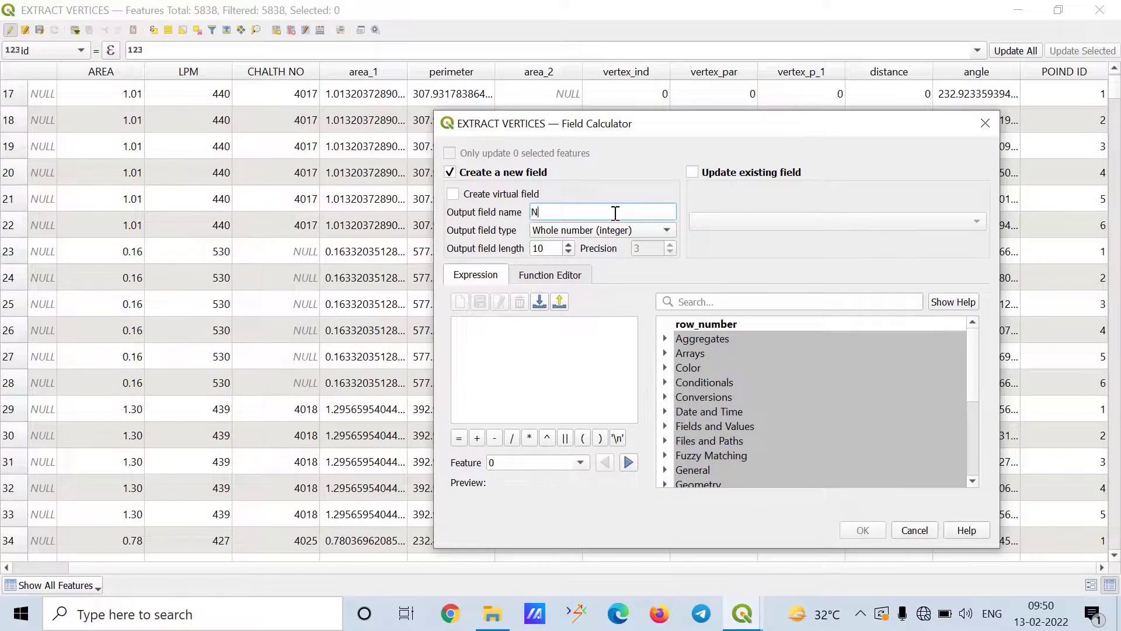
type("ORTHING")
left_click(620, 230)
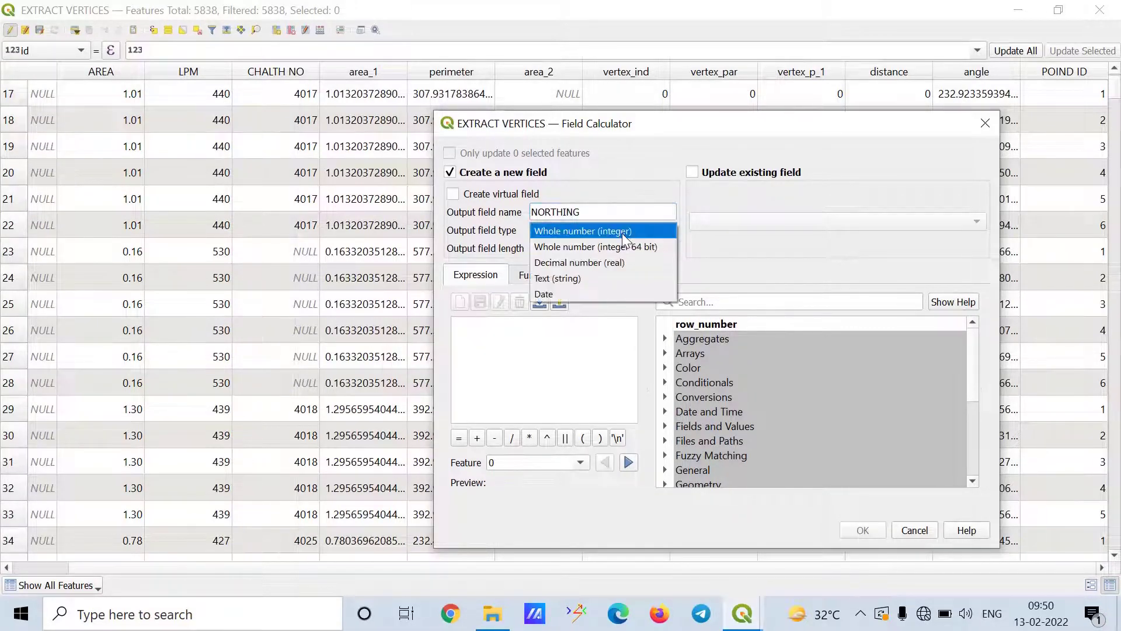
left_click(614, 261)
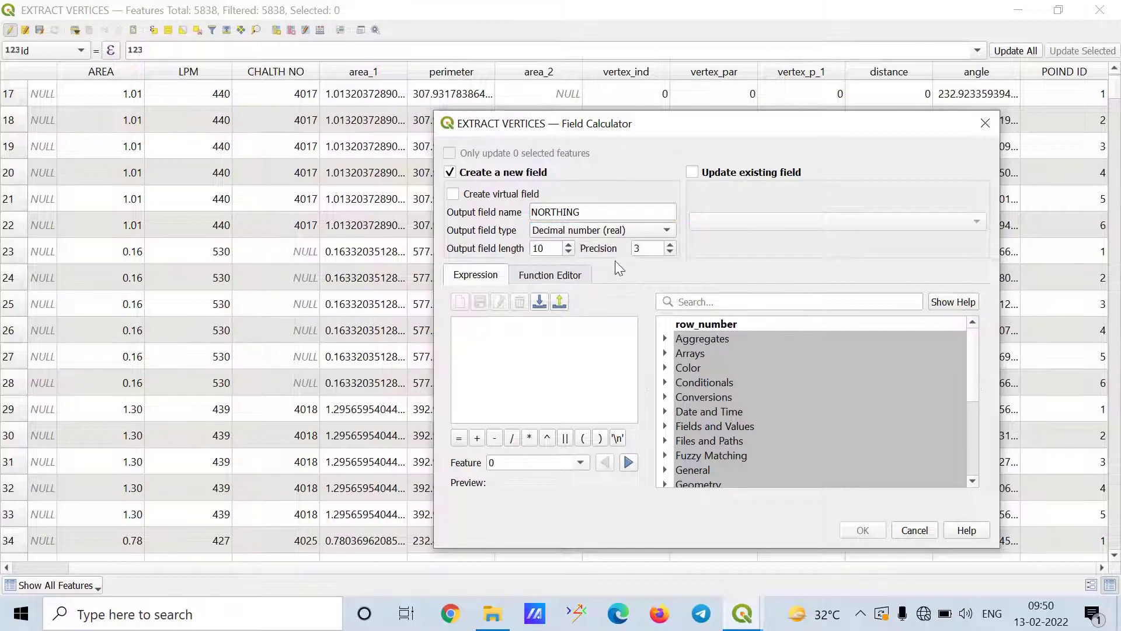
left_click(671, 245)
Step: Calculate the NORTHING field from the expression $y
left_click(701, 301)
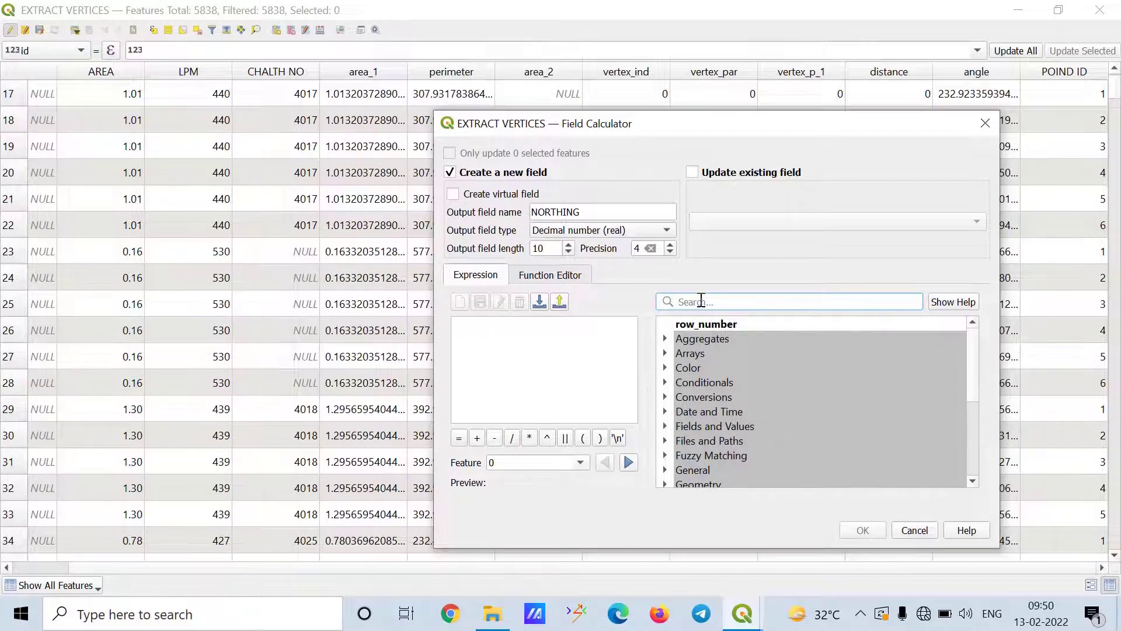
type("$")
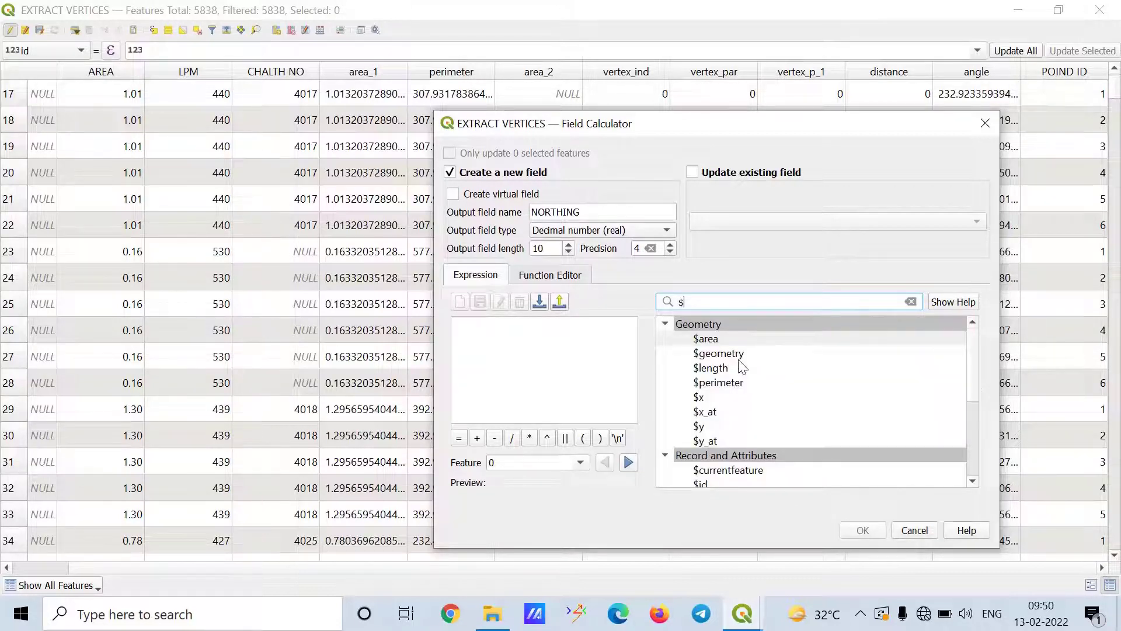
double_click(703, 427)
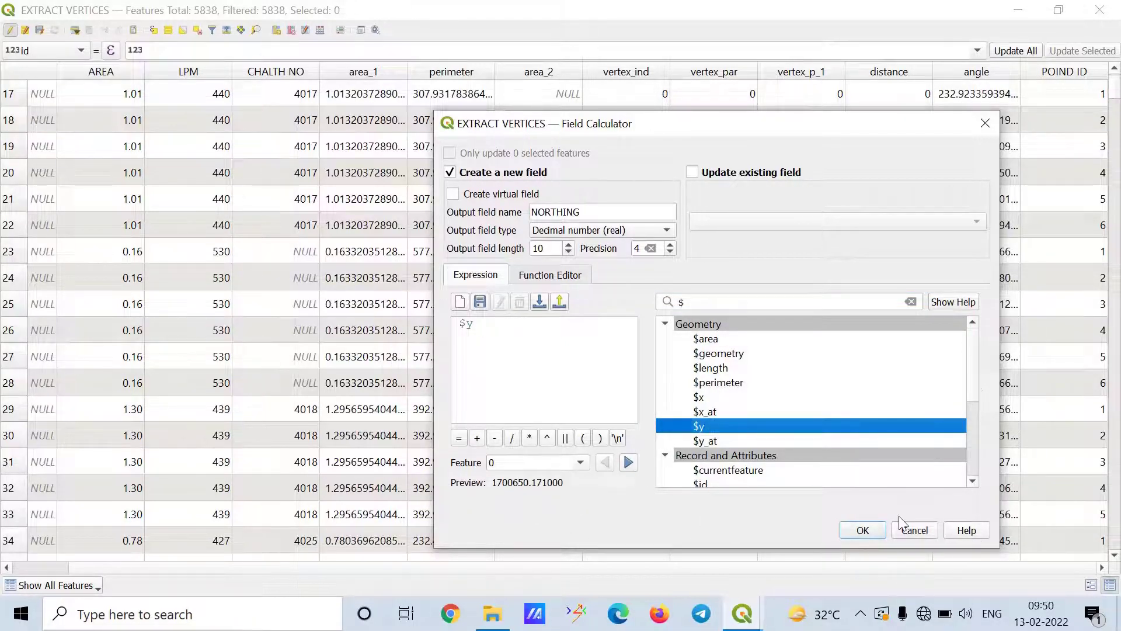
left_click(863, 530)
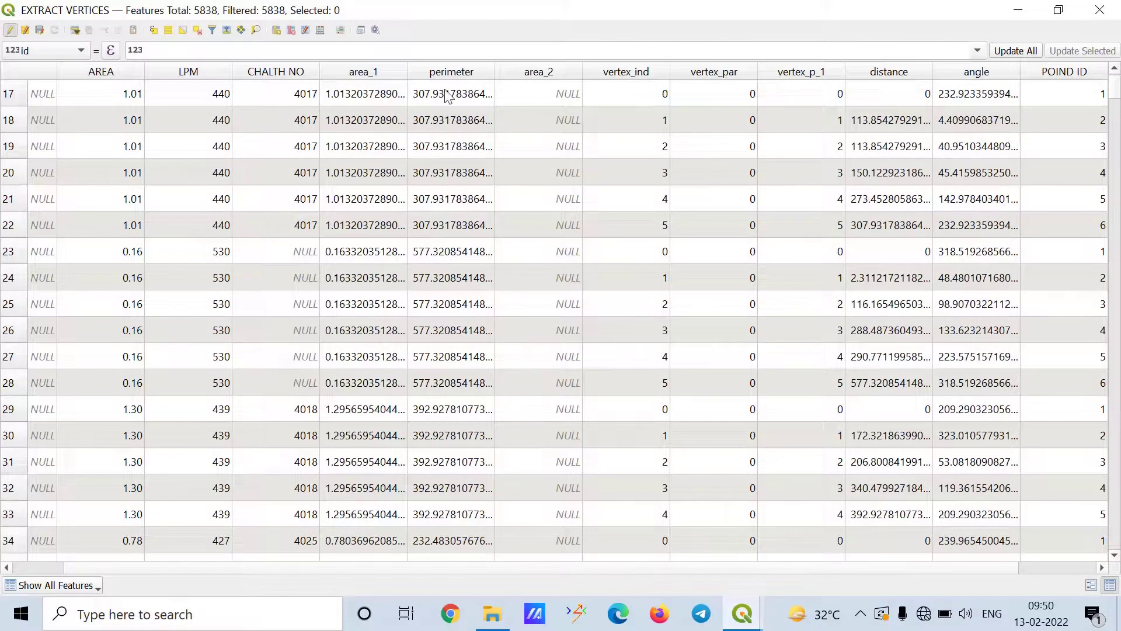
Step: Define a new decimal number (real) field named EASTING with precision 4 in the field calculator
left_click(320, 29)
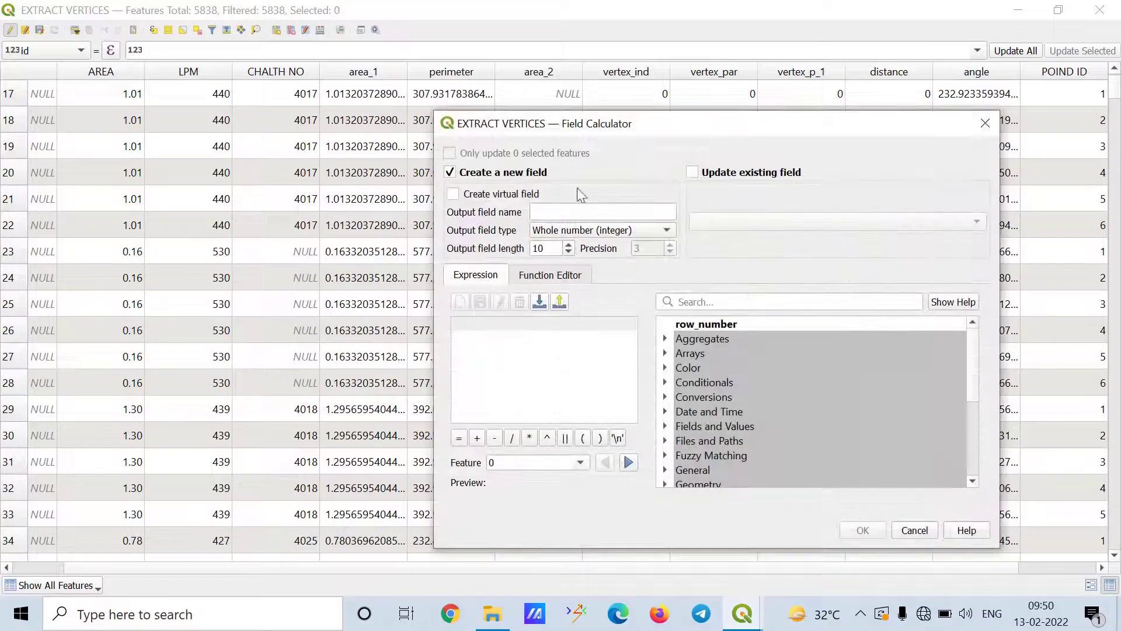
left_click(607, 214)
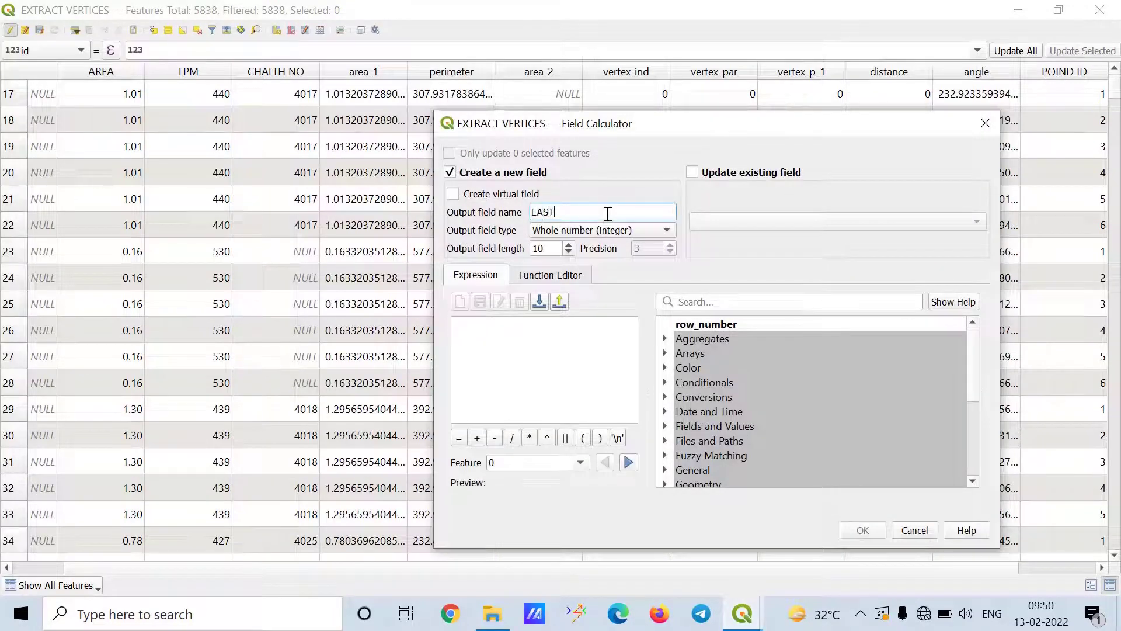
type("EASTU")
key("BackSpace")
type("ING")
left_click(599, 230)
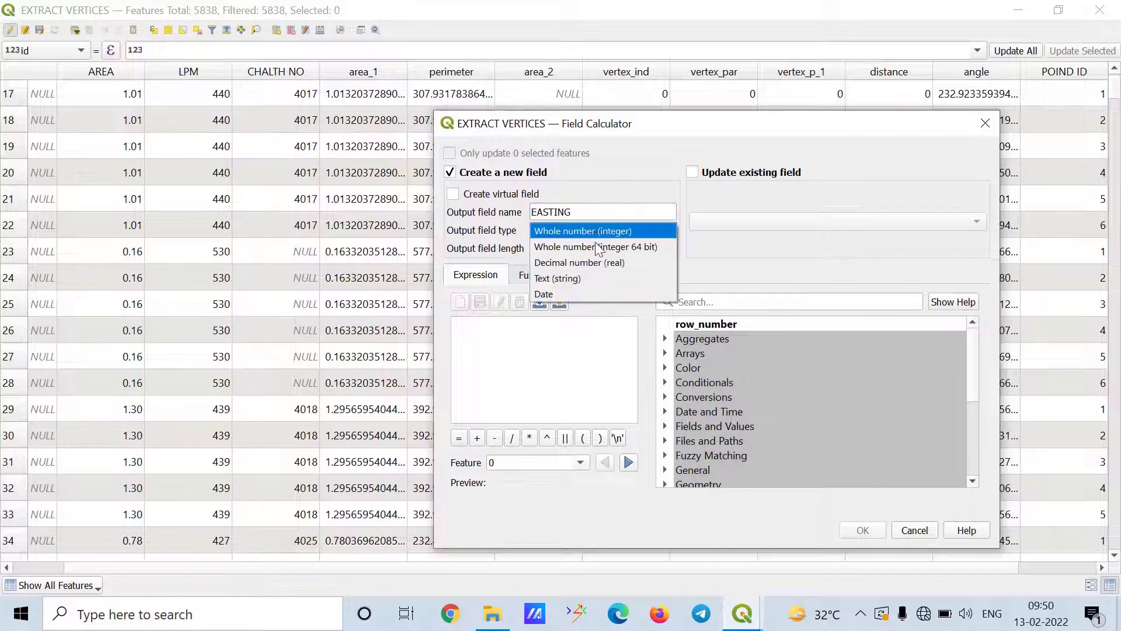
left_click(594, 262)
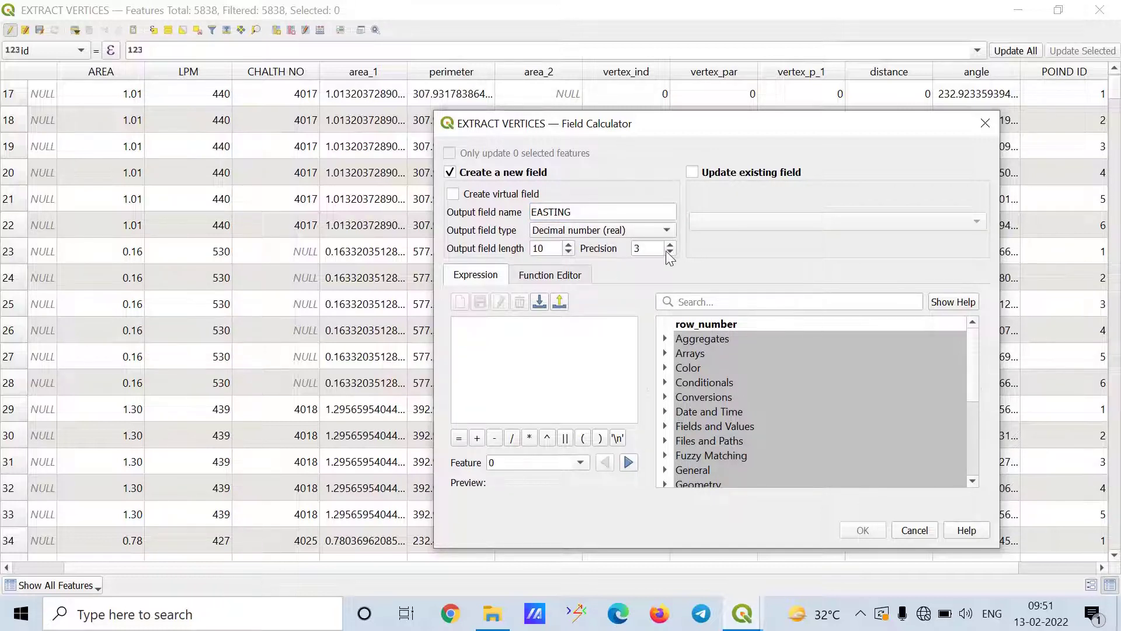
left_click(861, 613)
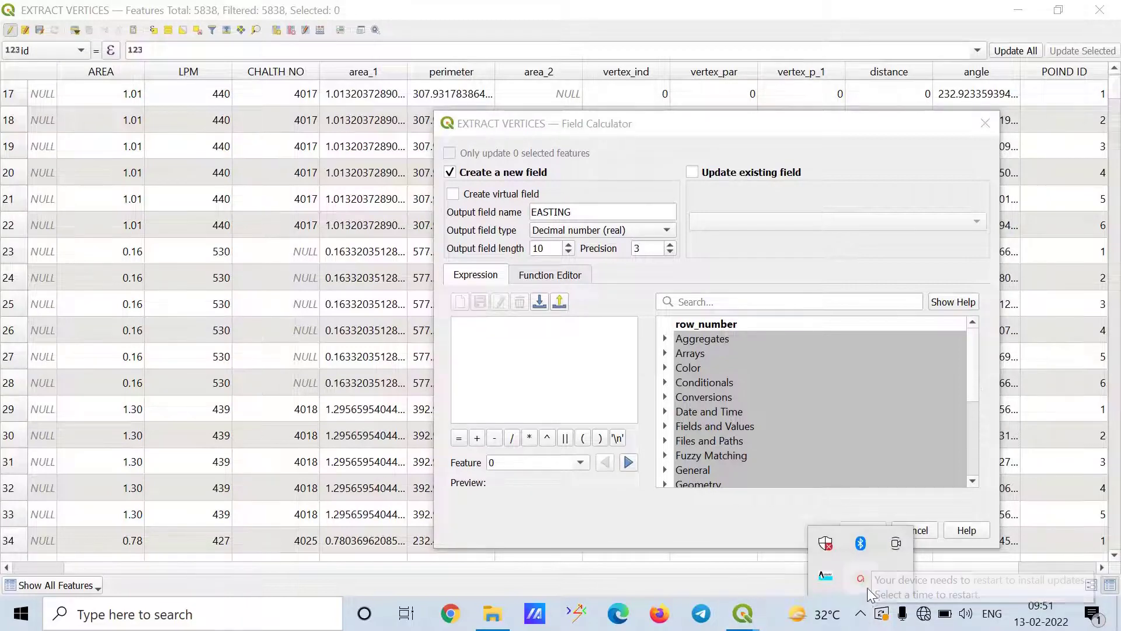
left_click(654, 248)
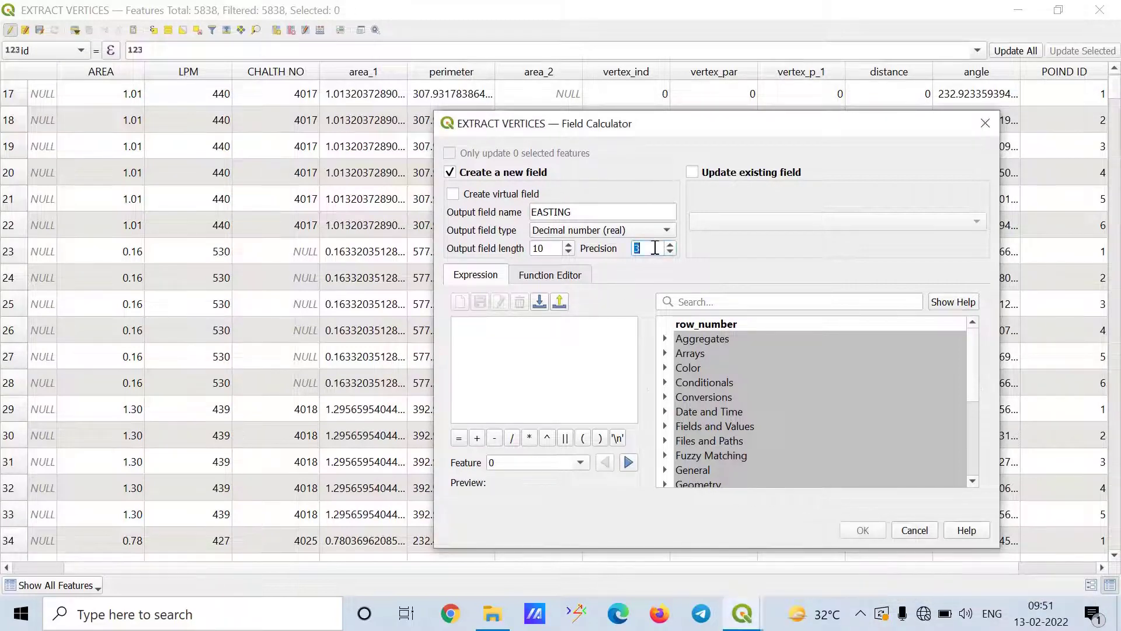
left_click(670, 245)
Step: Calculate the EASTING field from the expression $x, and close the EXTRACT VERTICES attribute table after reviewing the coordinate columns
left_click(725, 304)
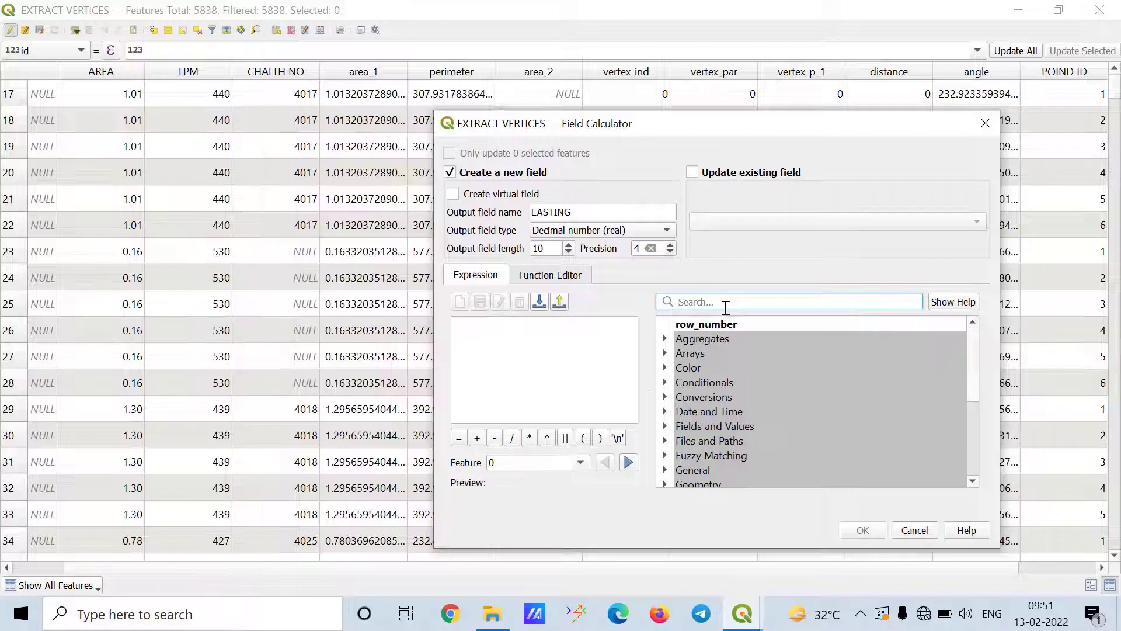
type("$")
double_click(717, 399)
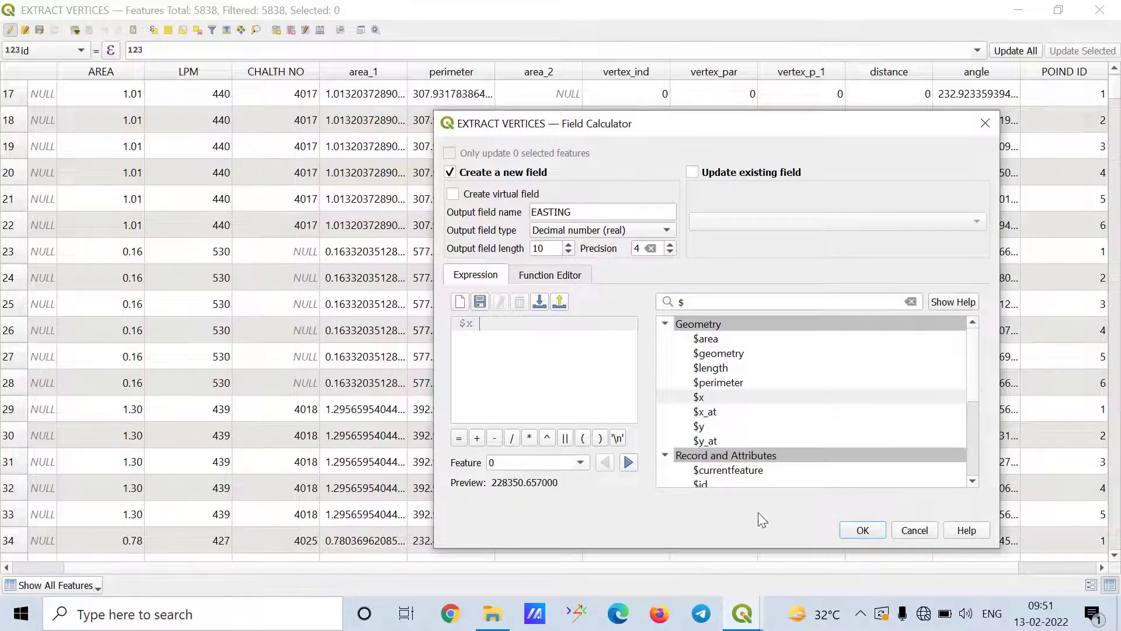
left_click(864, 530)
double_click(752, 419)
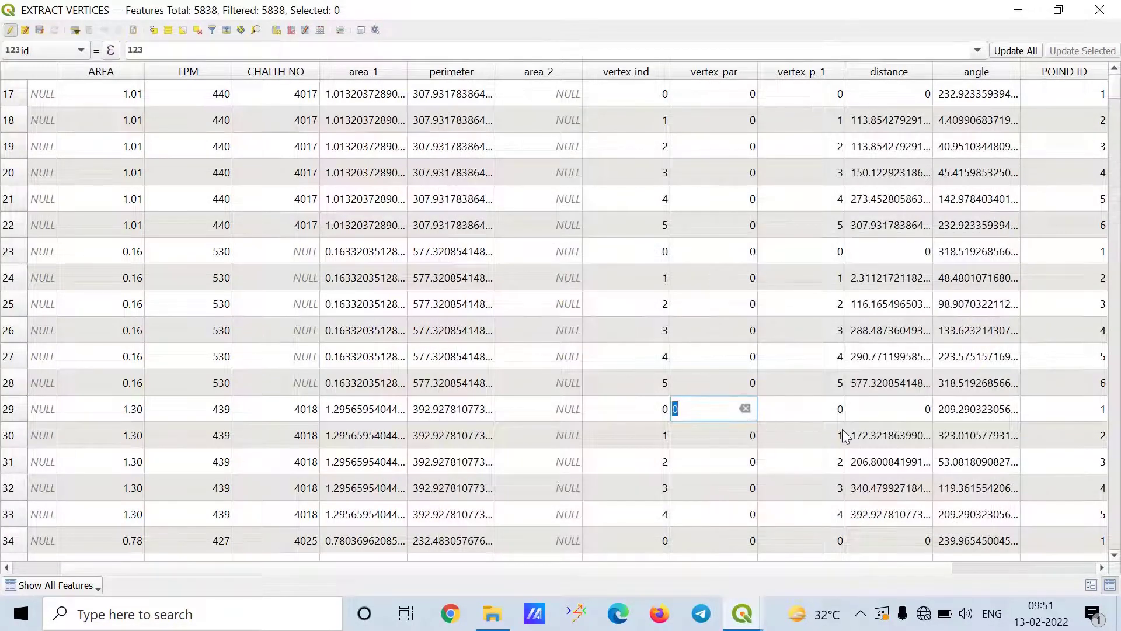
left_click(1071, 559)
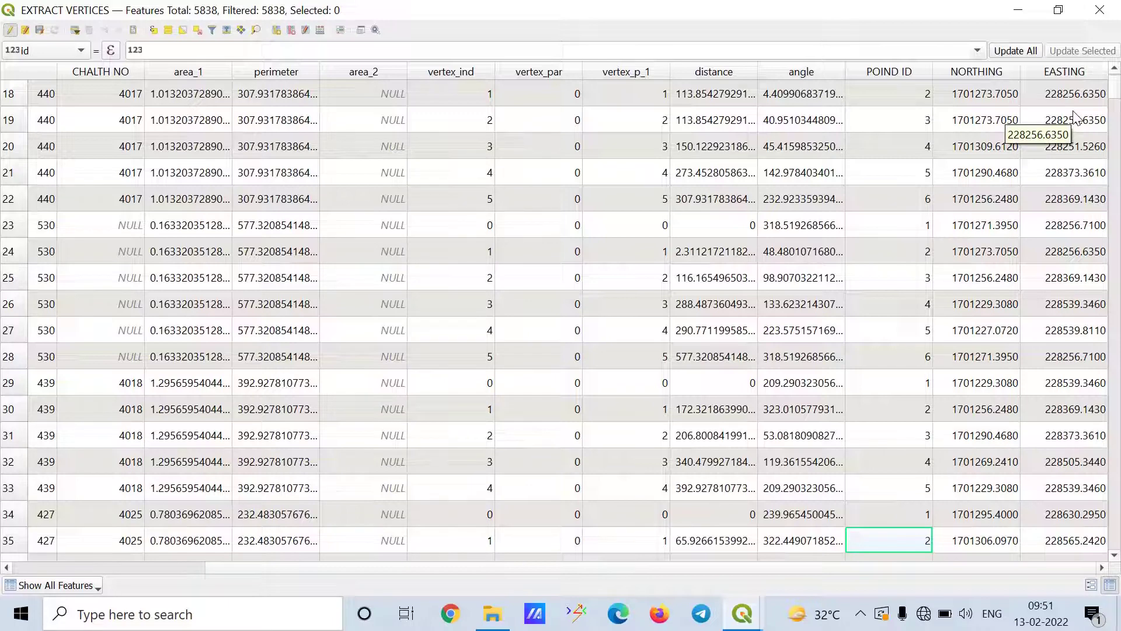
scroll(1074, 116, "up", 6)
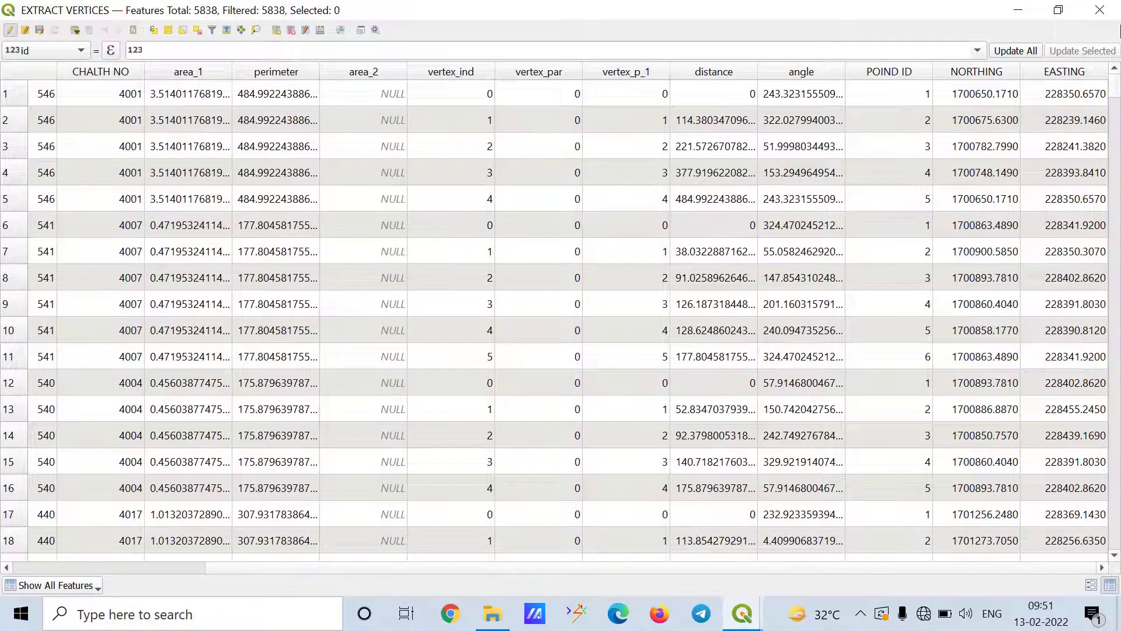
left_click(1096, 11)
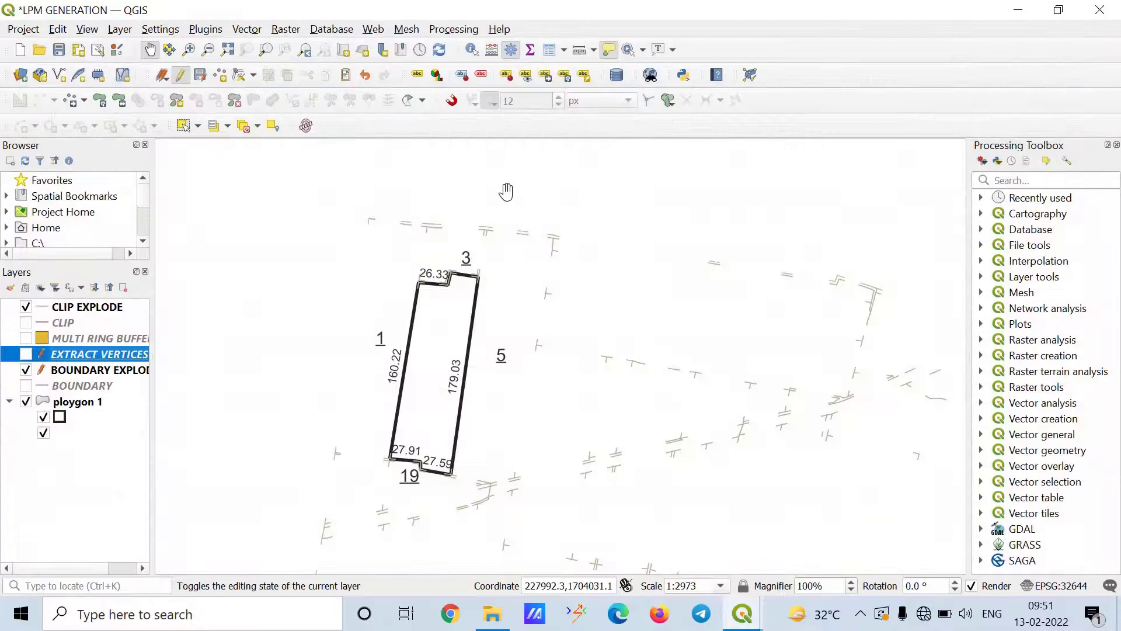
Step: Set up Delete Duplicates by Attribute on the EXTRACT VERTICES layer, matching duplicates by the LPM, NORTHING and EASTING fields
left_click(1037, 180)
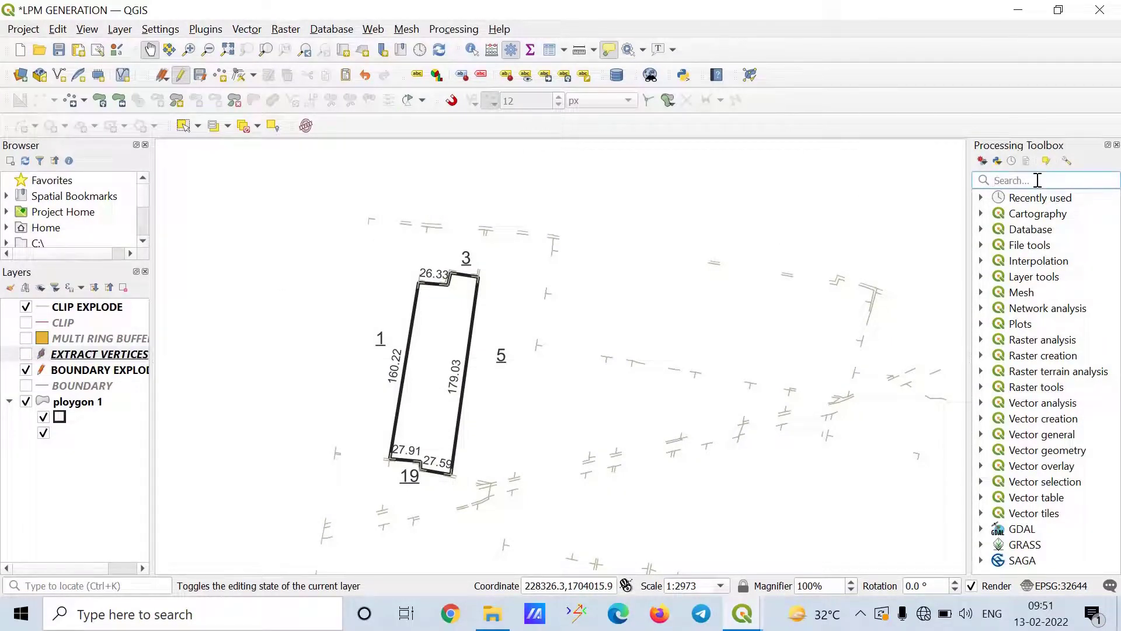
type("DELETE")
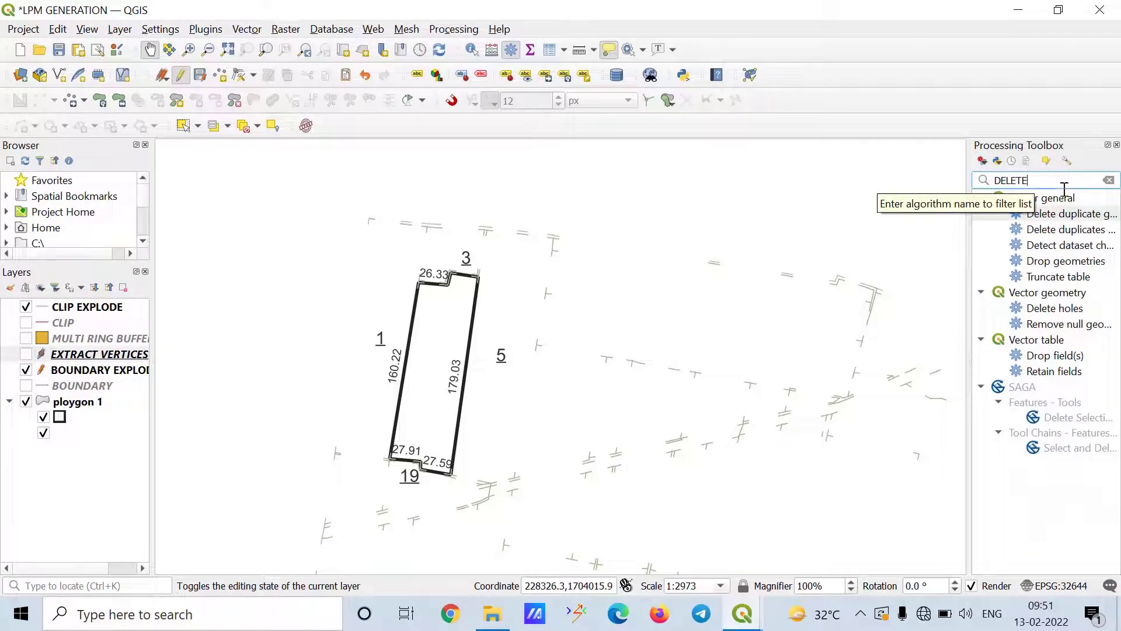
double_click(1070, 230)
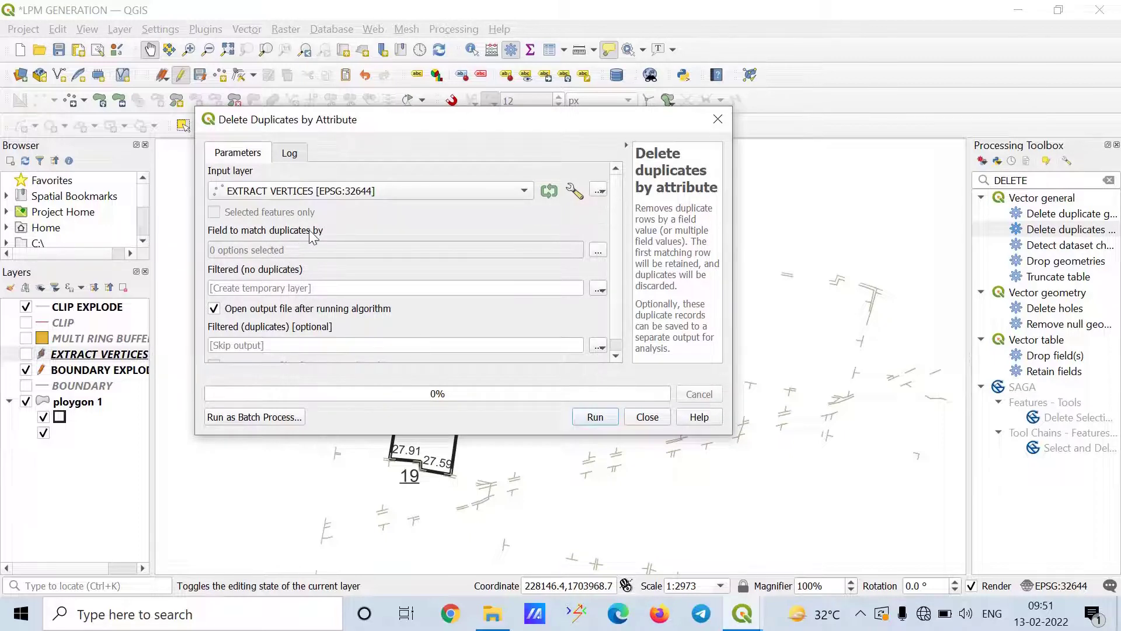
left_click(599, 252)
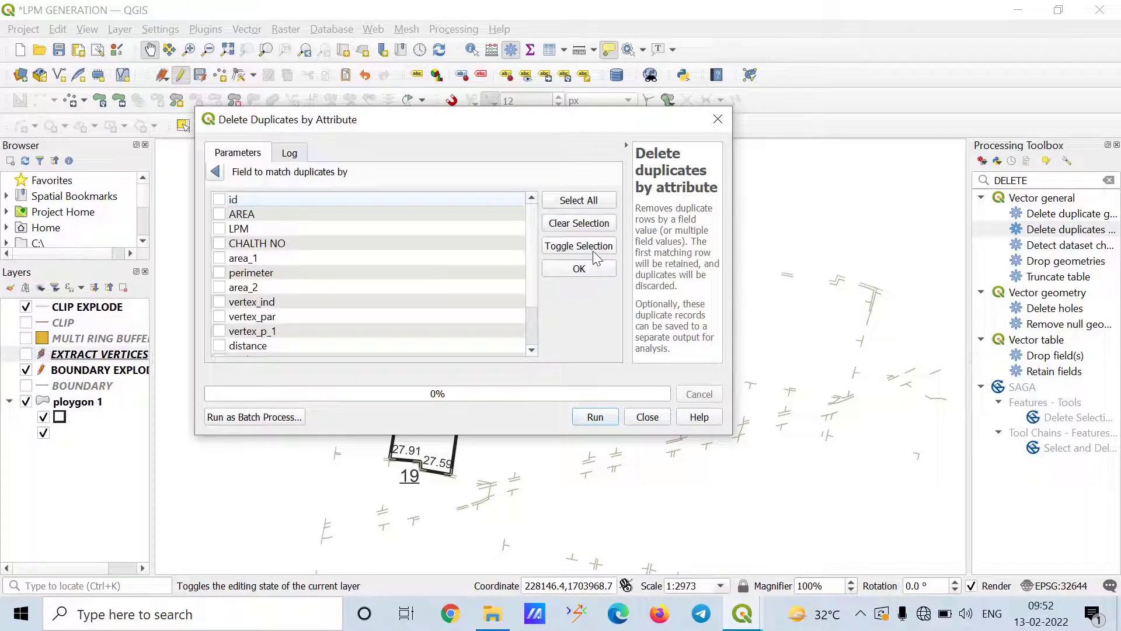
left_click(220, 229)
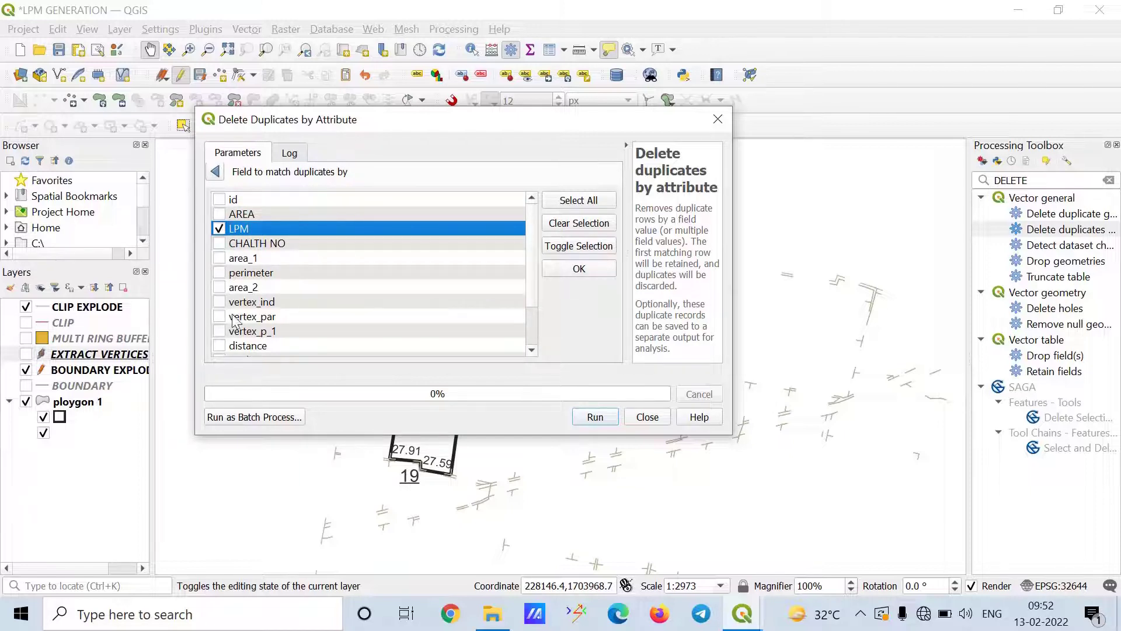
scroll(234, 322, "down", 2)
left_click(220, 332)
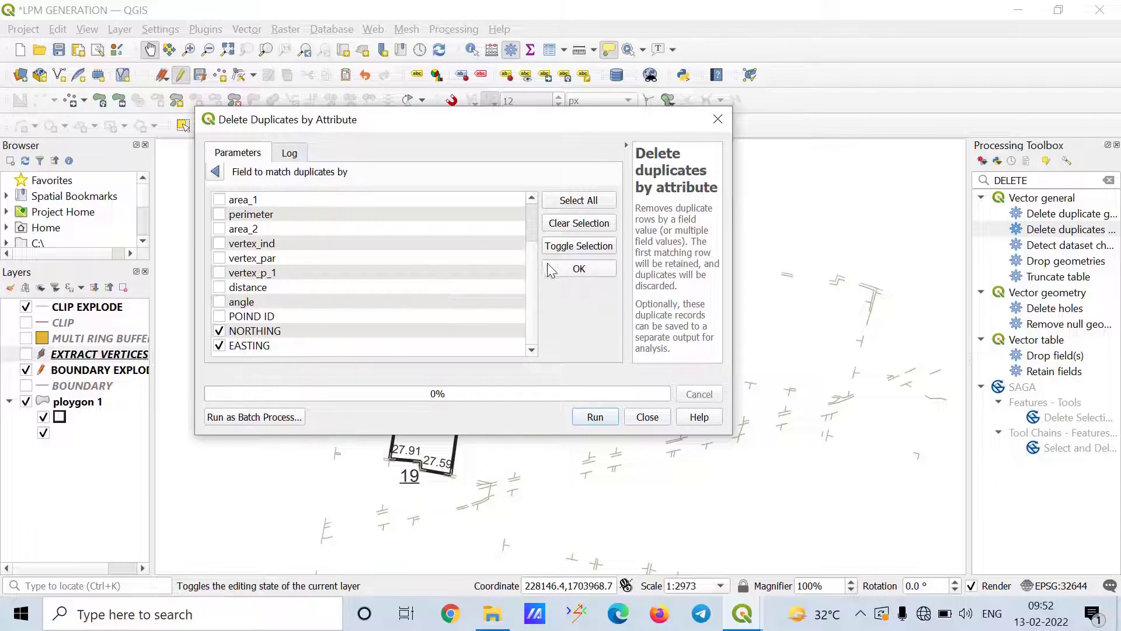
left_click(590, 271)
left_click(601, 247)
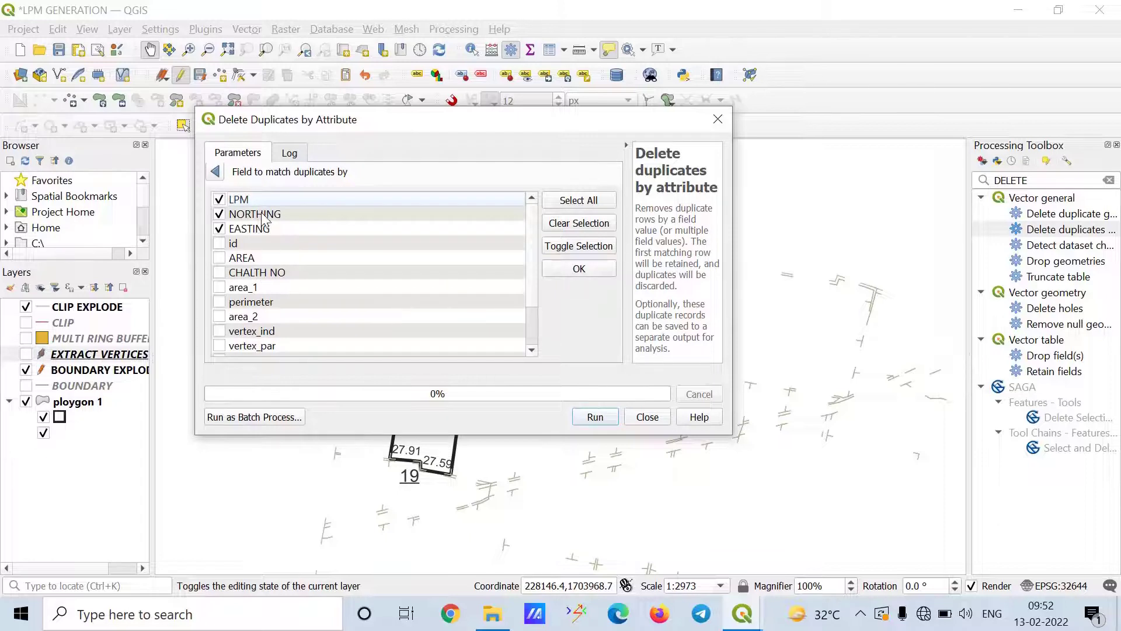
left_click(562, 269)
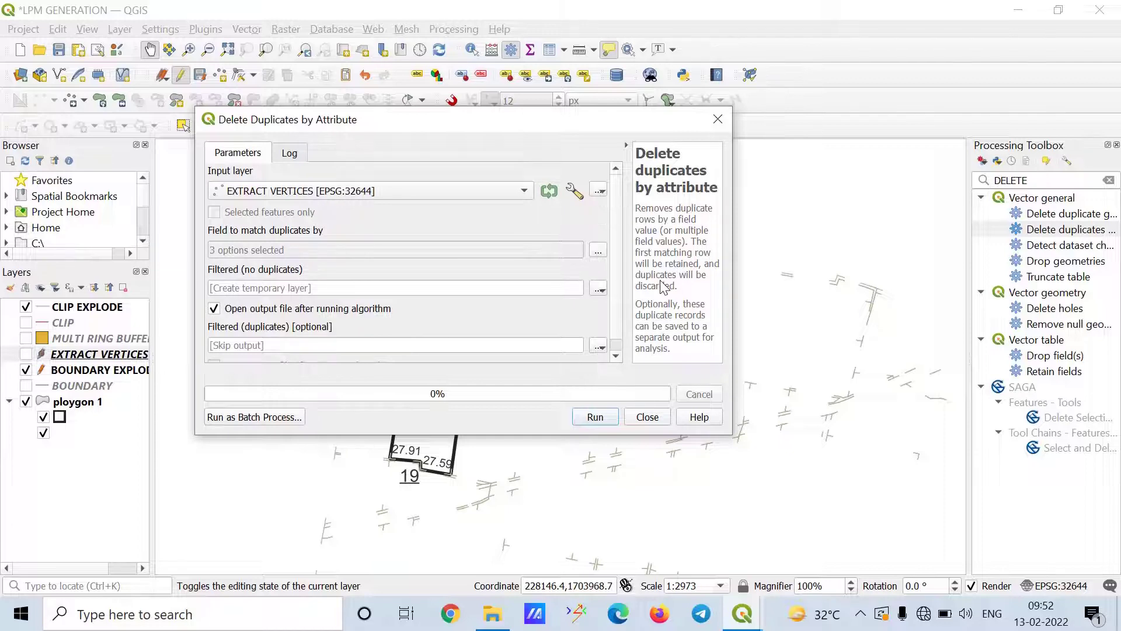
Step: Save the de-duplicated output as ATTRIBUTE TABLE.shp in the Desktop folder 11.02.2022, run the tool and close it
left_click(599, 288)
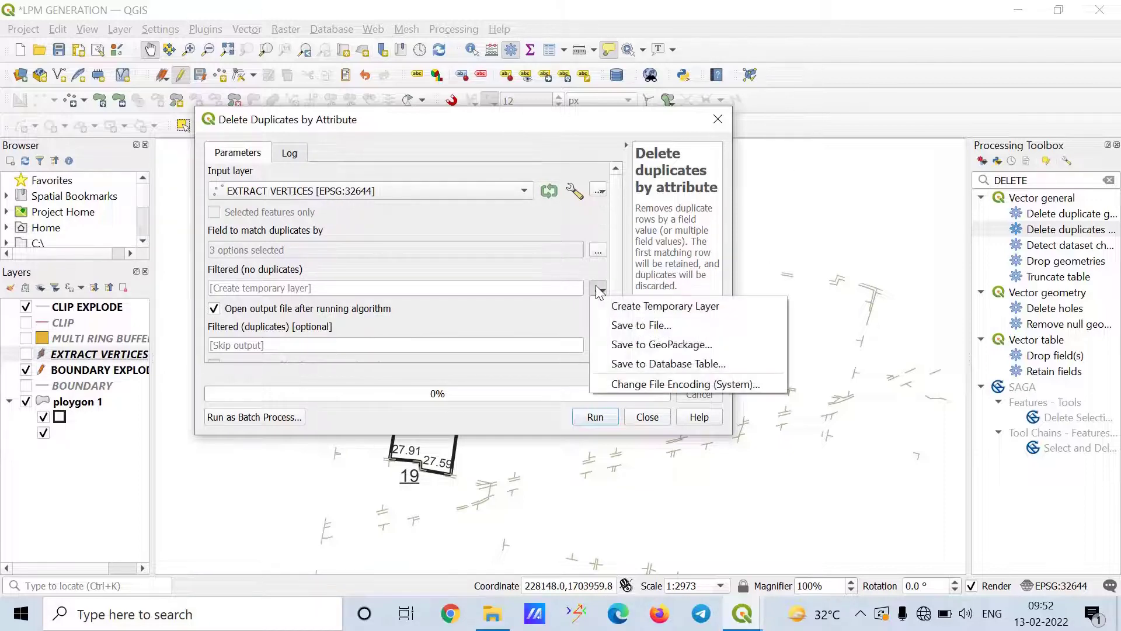
left_click(619, 323)
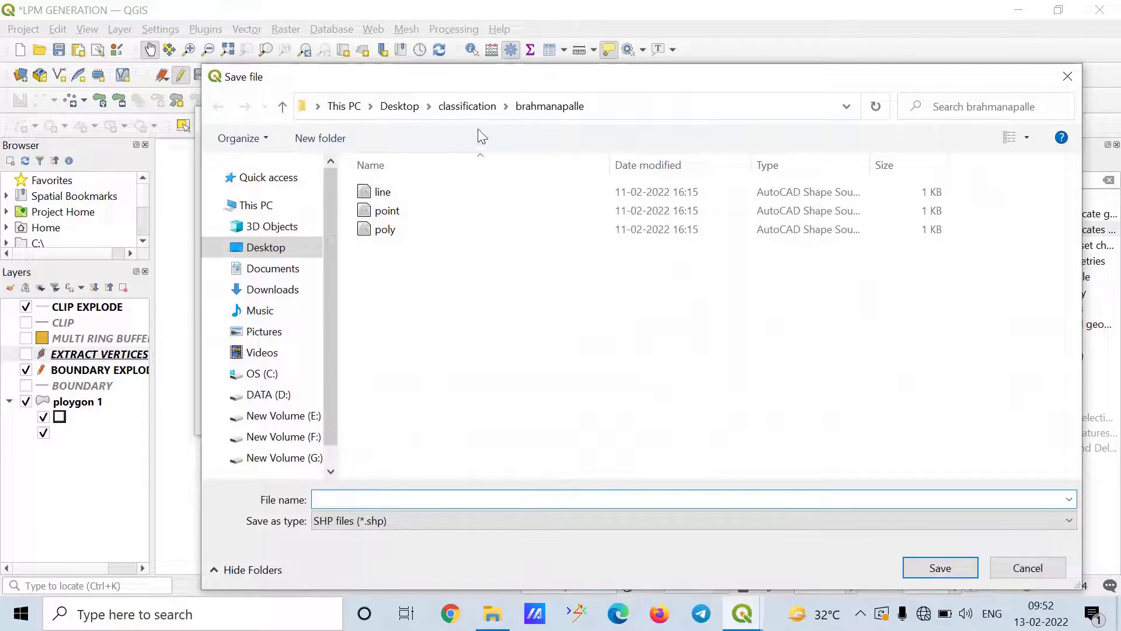
left_click(450, 107)
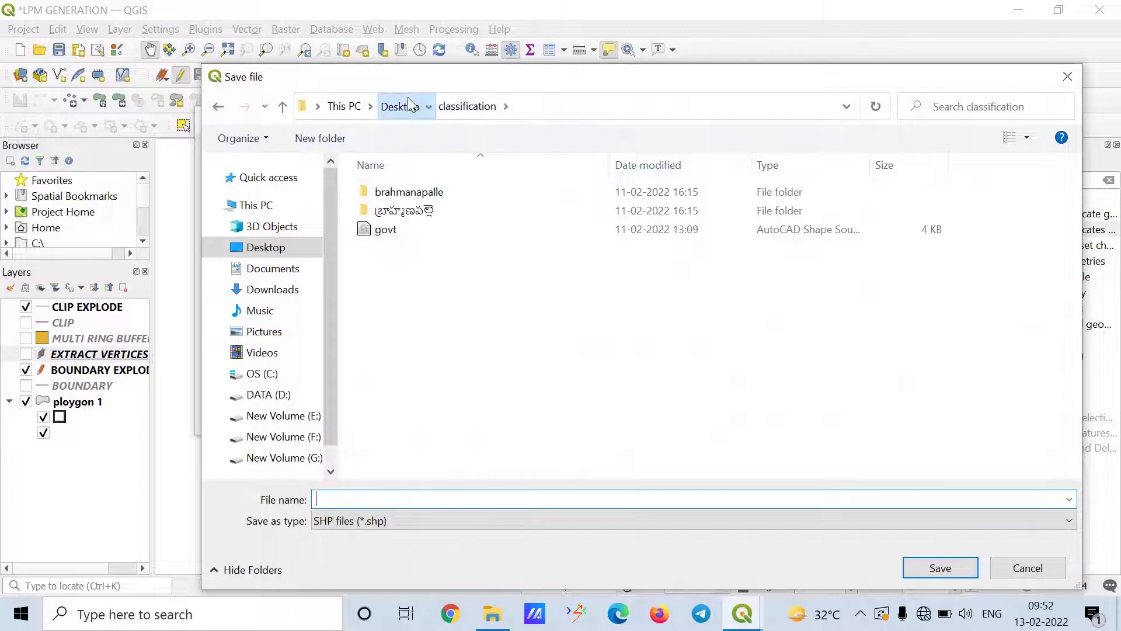
left_click(409, 106)
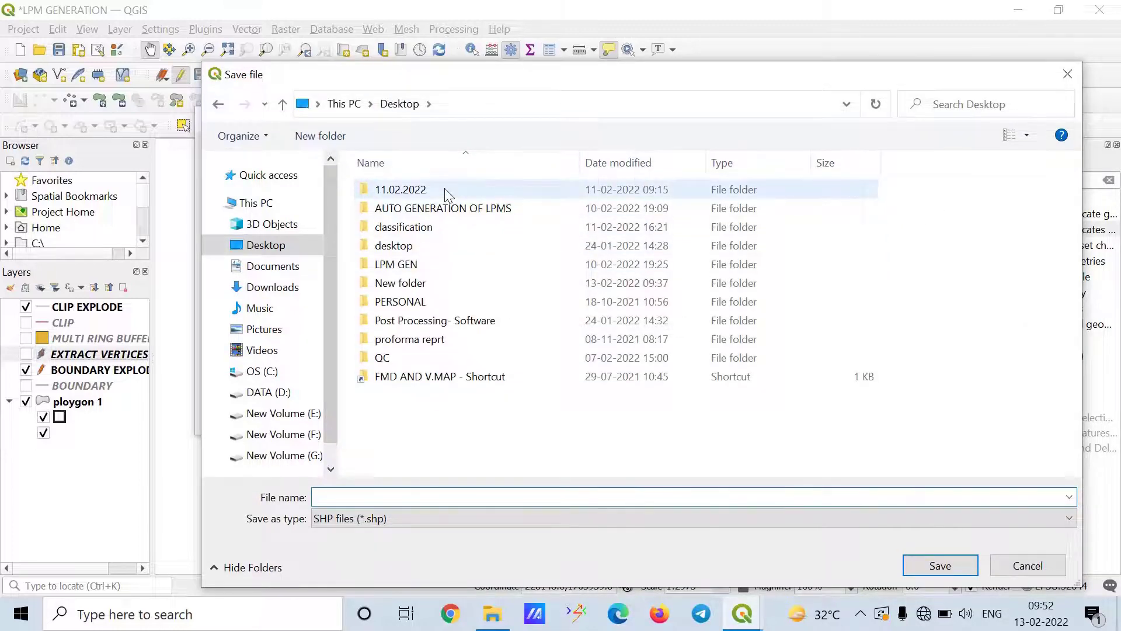
double_click(443, 188)
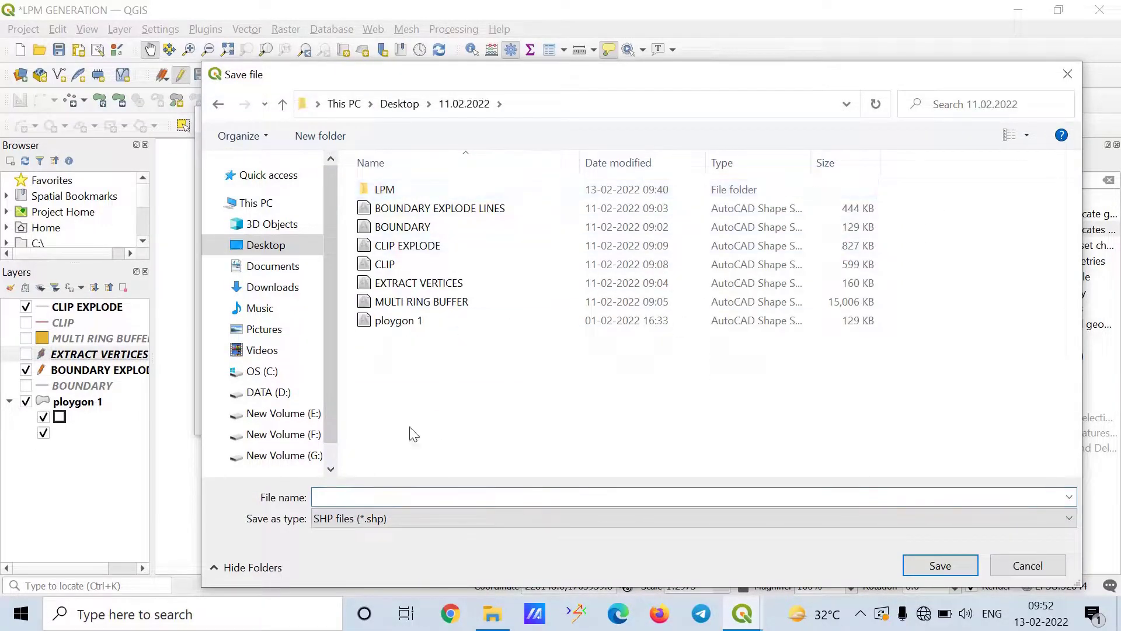
left_click(411, 500)
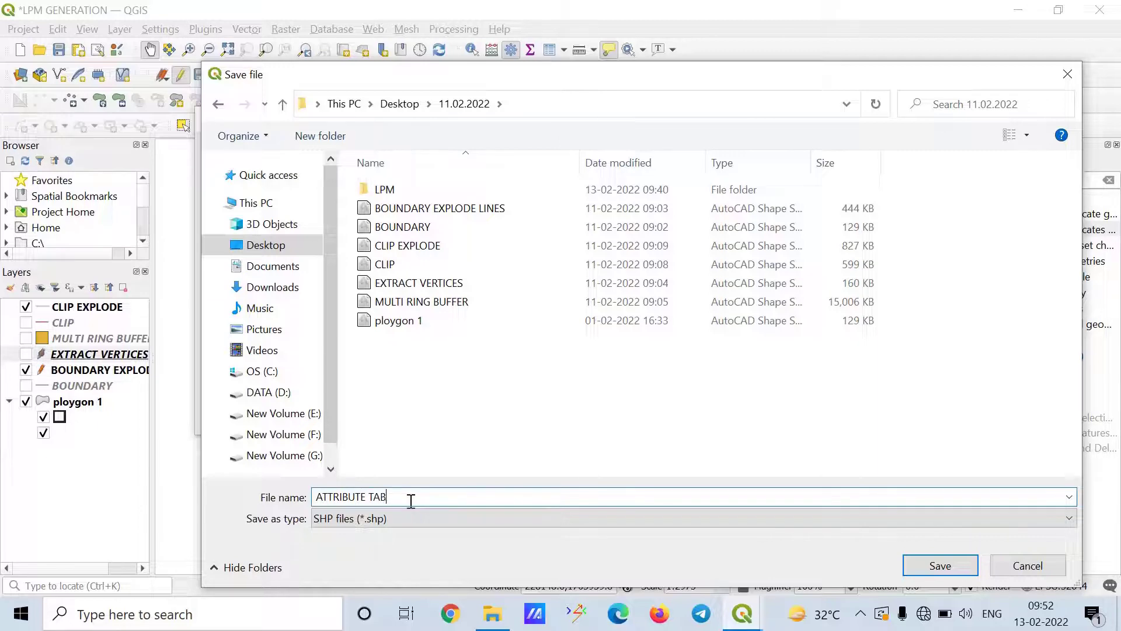
left_click(930, 563)
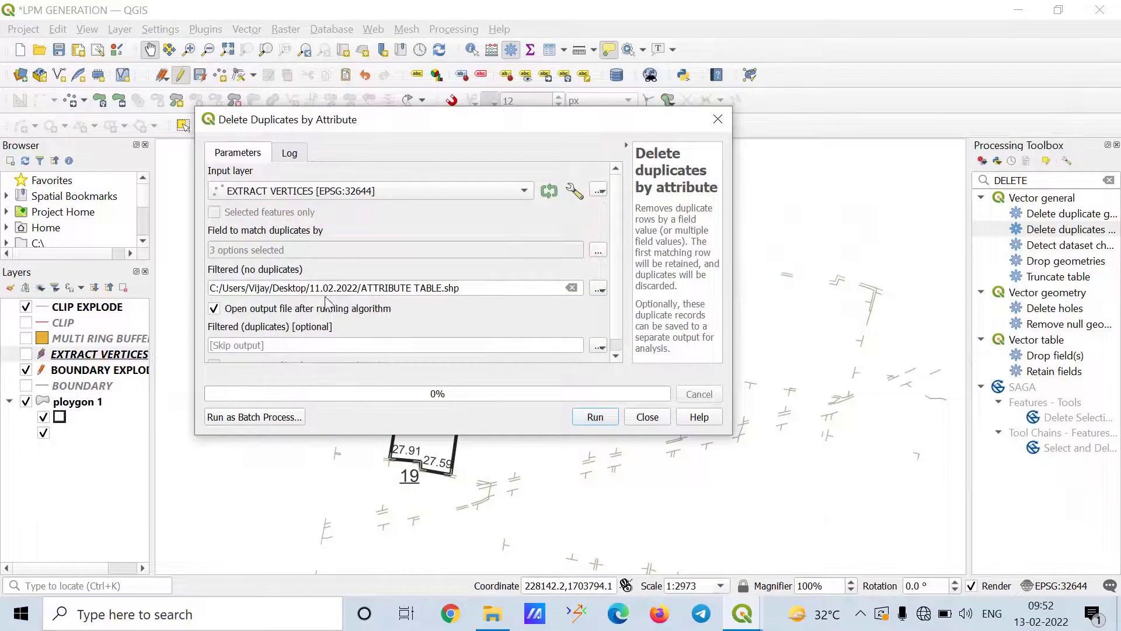
left_click(601, 416)
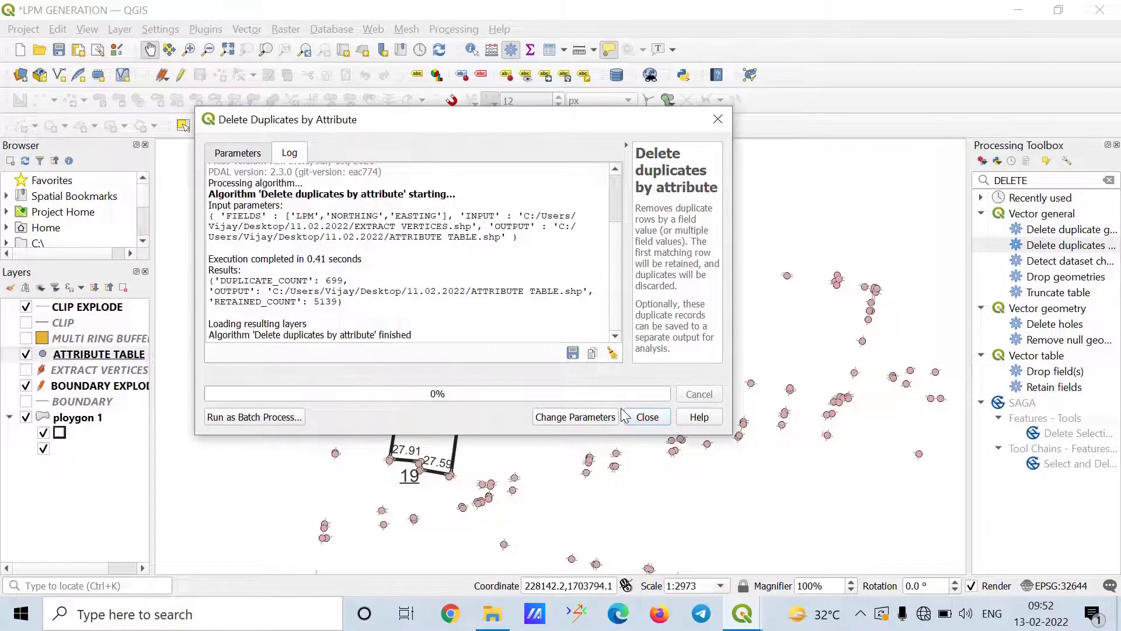
left_click(645, 417)
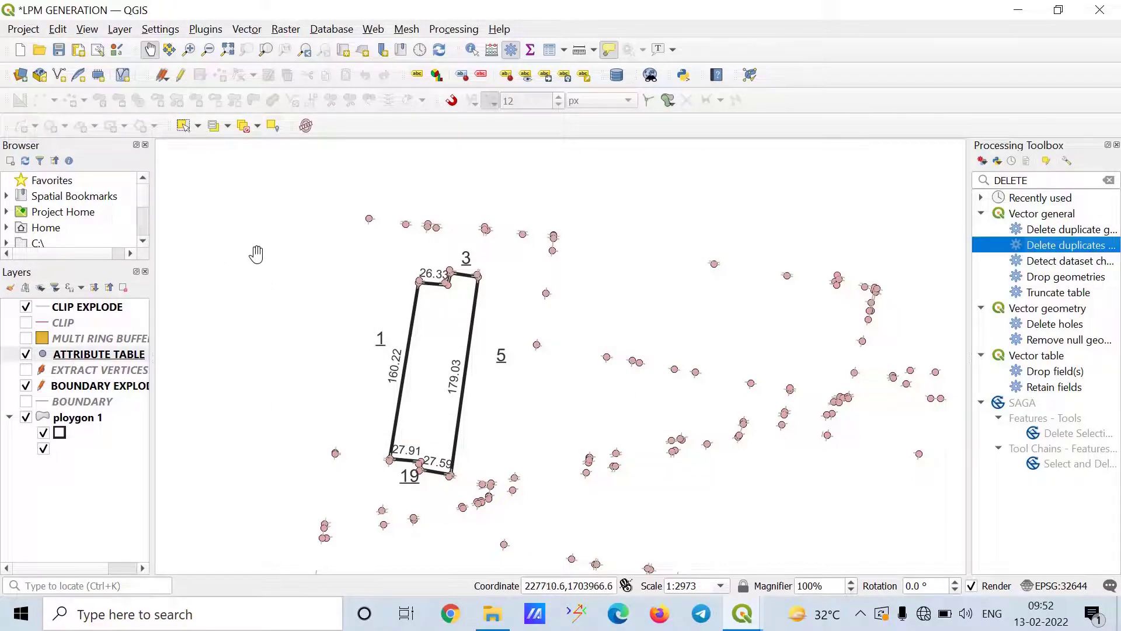
Step: Examine the vertex points around the parcel and check the feature total in the EXTRACT VERTICES attribute table
scroll(418, 254, "up", 1)
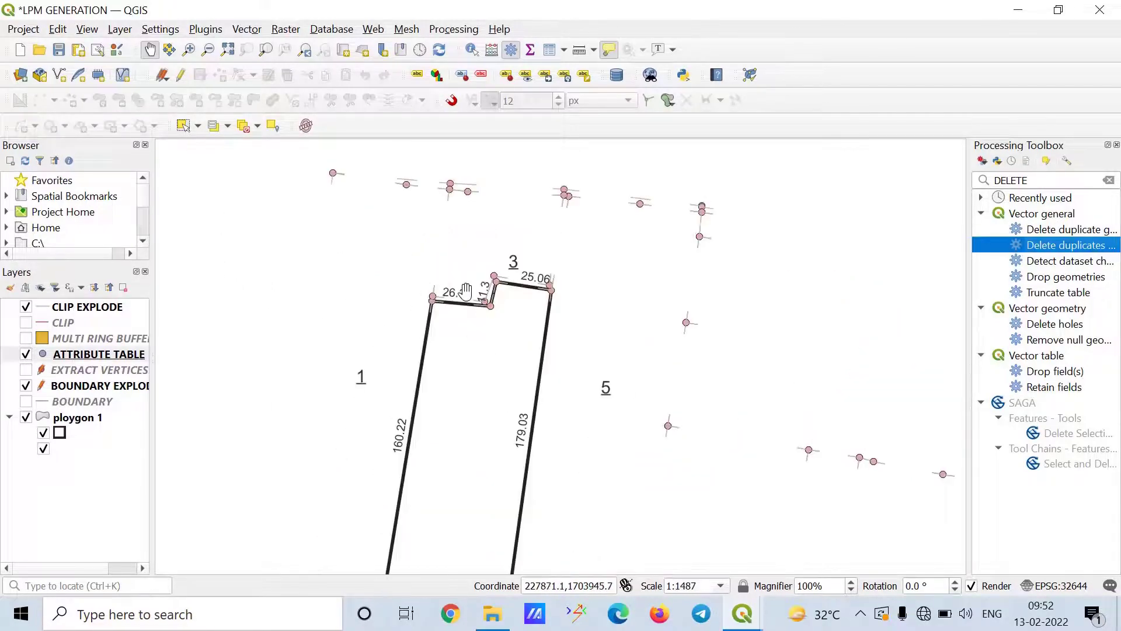
scroll(465, 291, "up", 1)
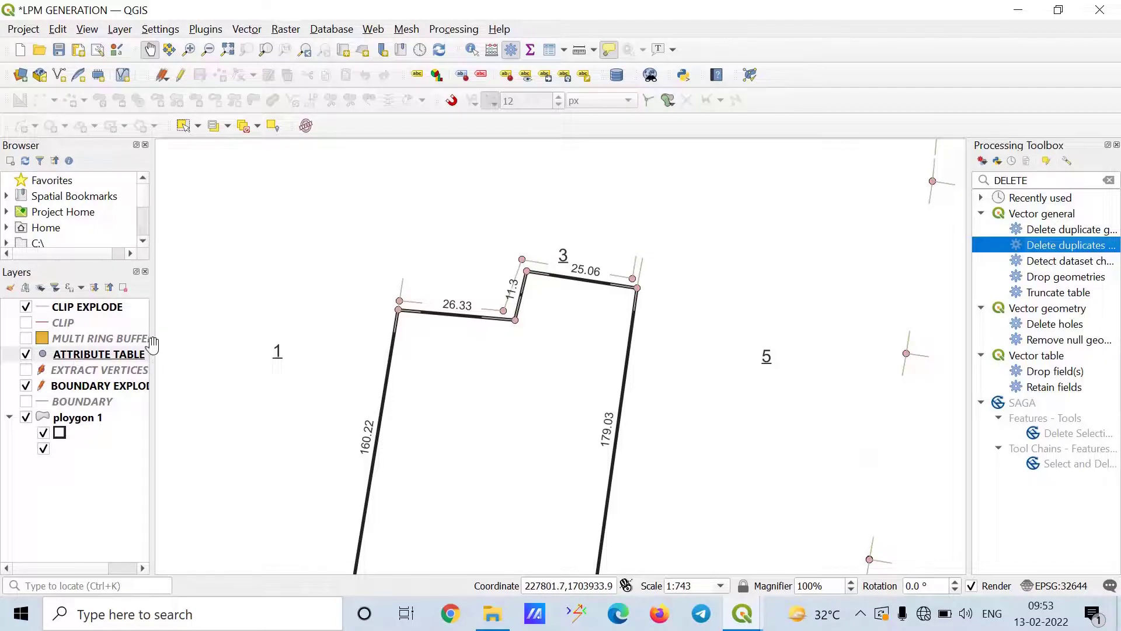
right_click(120, 357)
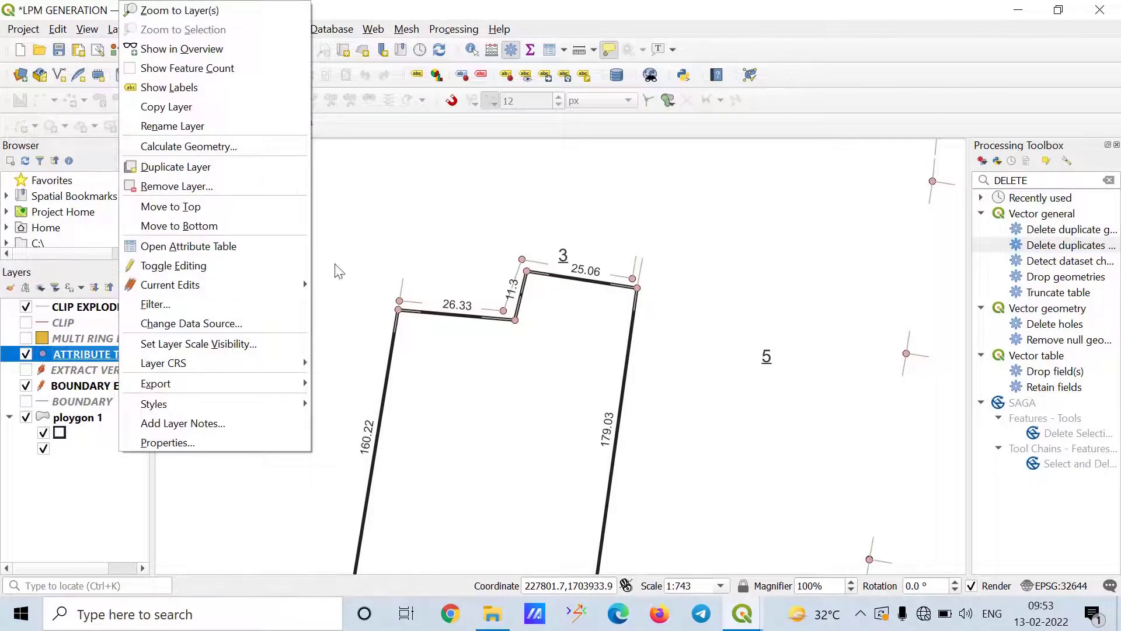
left_click_drag(318, 192, 514, 296)
right_click(109, 377)
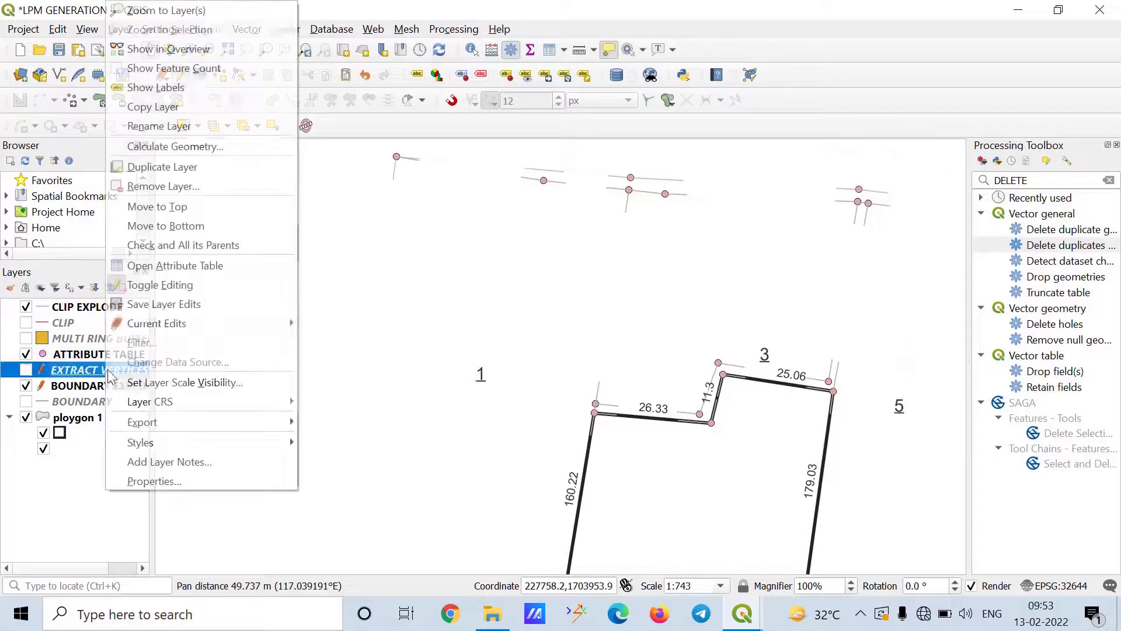
left_click(163, 266)
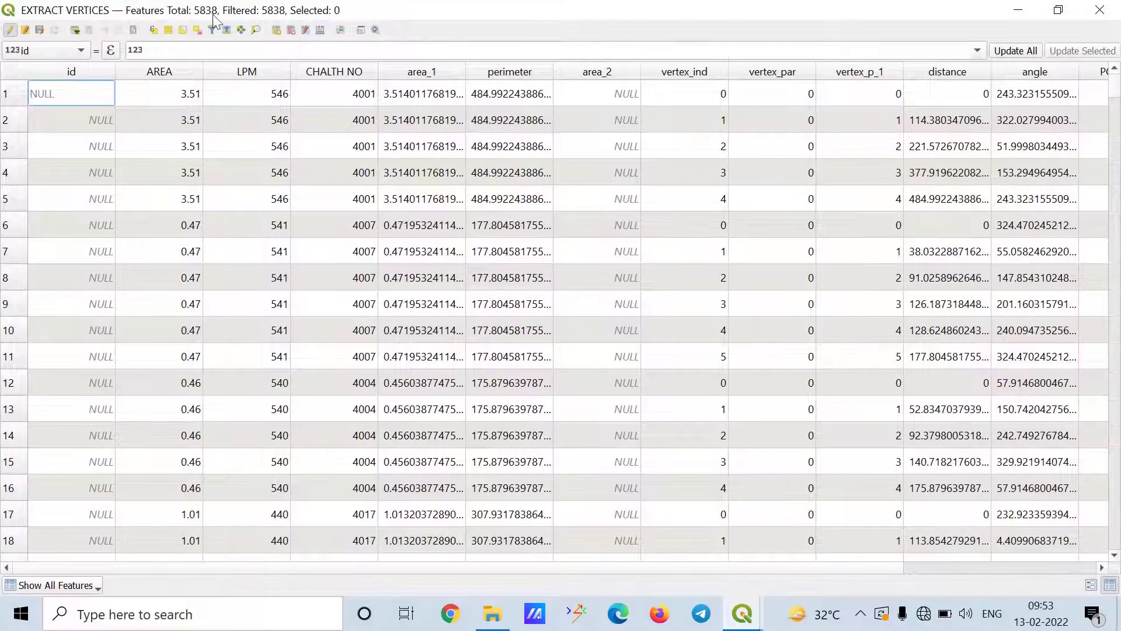
left_click(1099, 10)
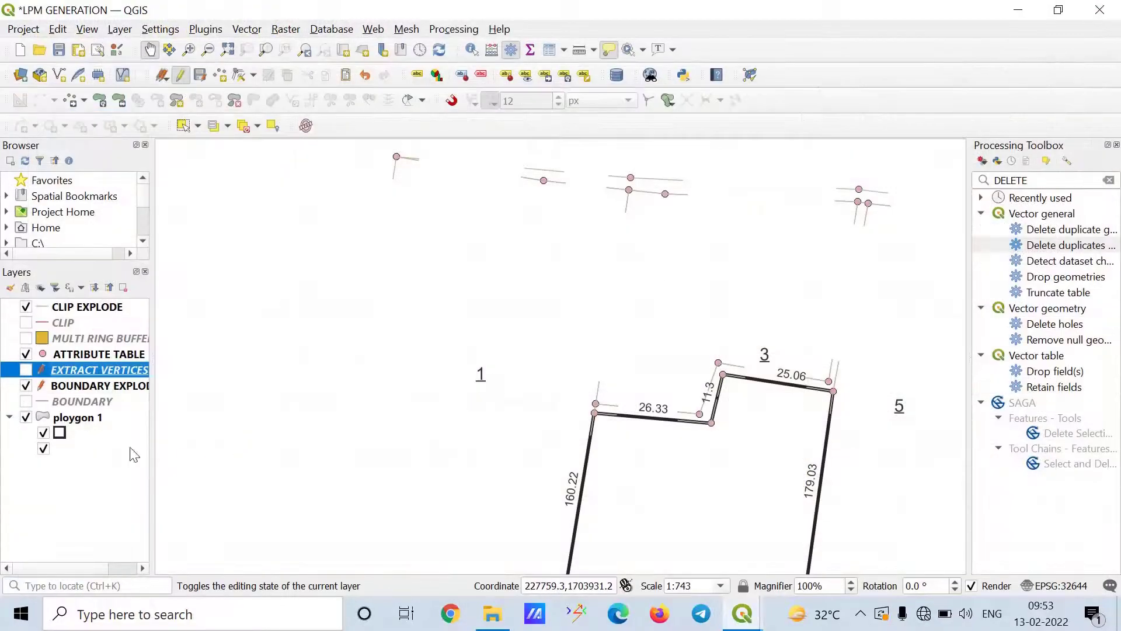
Step: Check the feature total in the ATTRIBUTE TABLE layer's attribute table to compare it with the original vertices
left_click(113, 355)
right_click(112, 354)
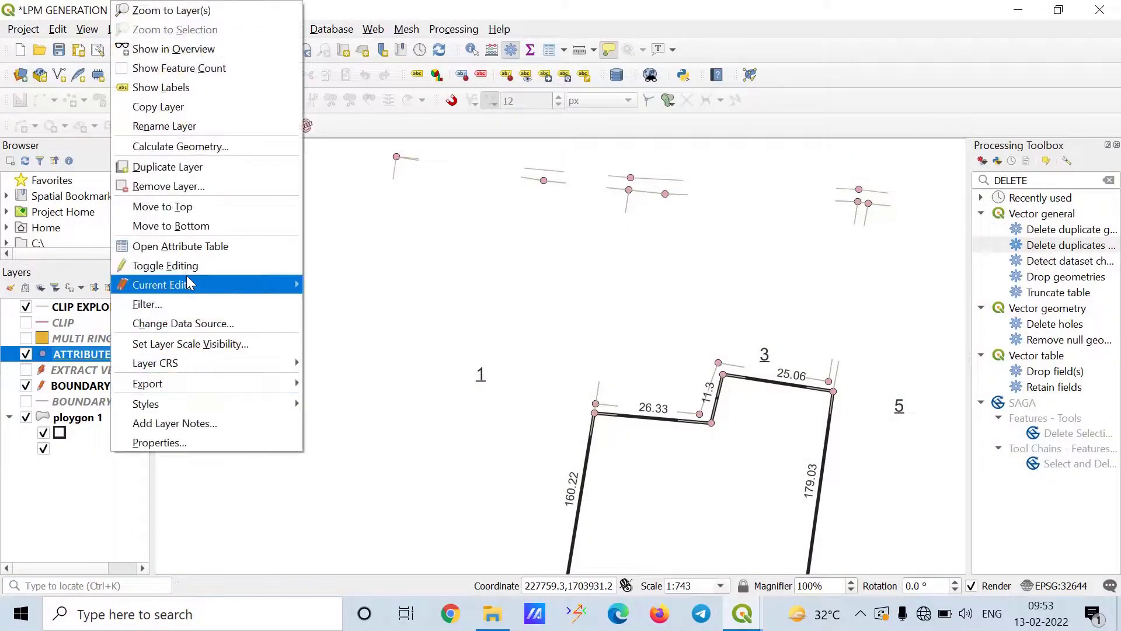
left_click(194, 247)
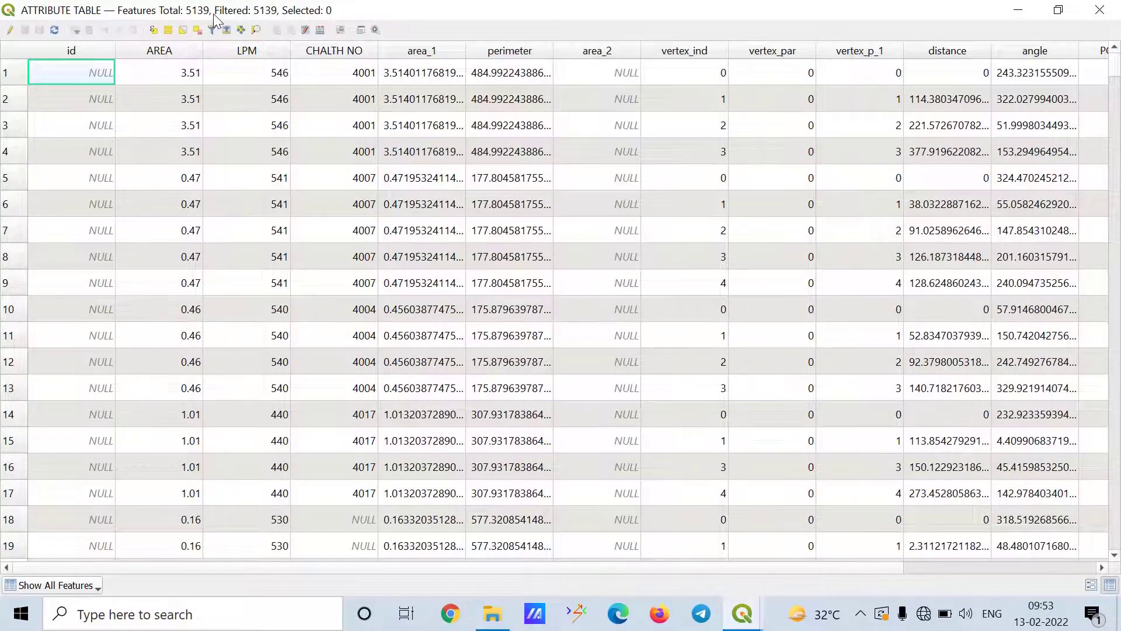
left_click(1089, 8)
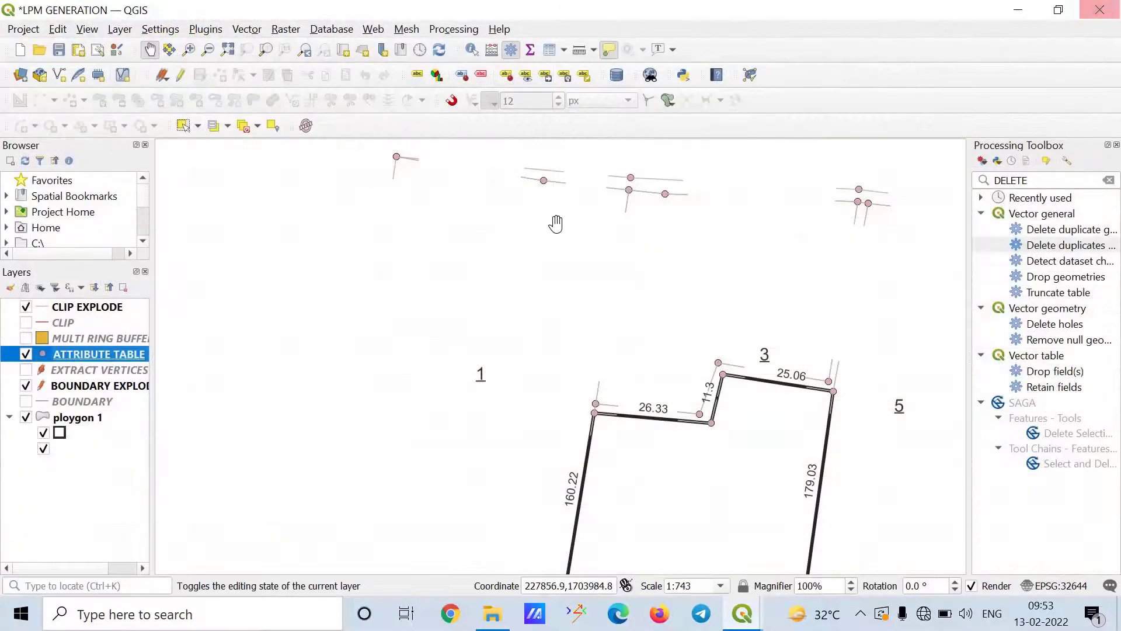
scroll(521, 280, "down", 5)
scroll(496, 337, "up", 2)
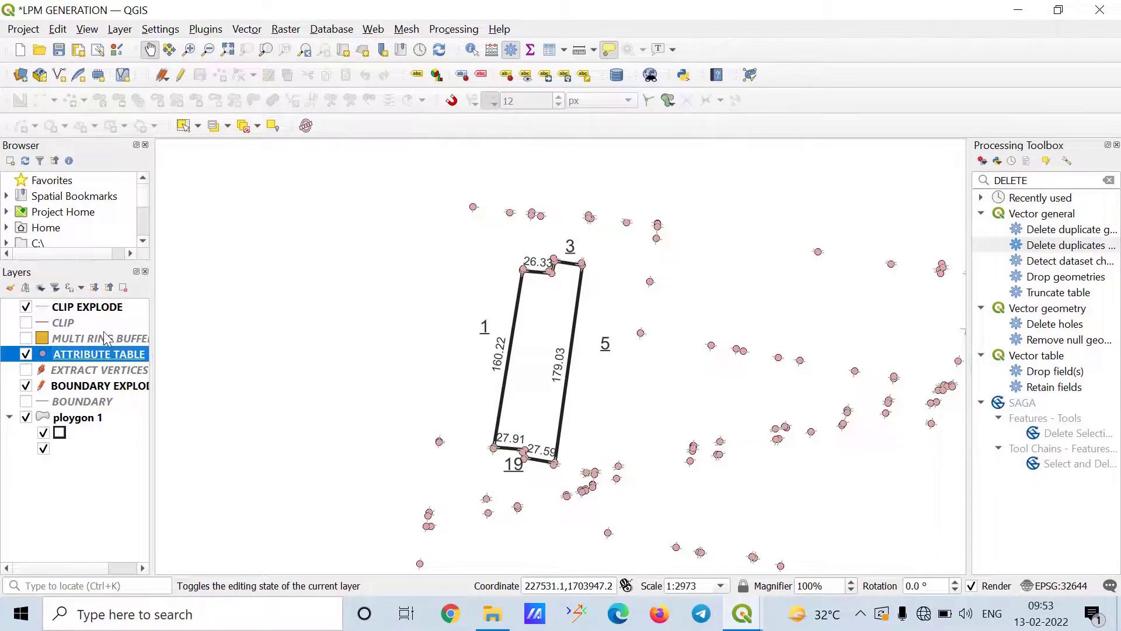
Step: Switch the ATTRIBUTE TABLE layer's symbology to Rule-based and remove the default unfiltered rule
right_click(117, 362)
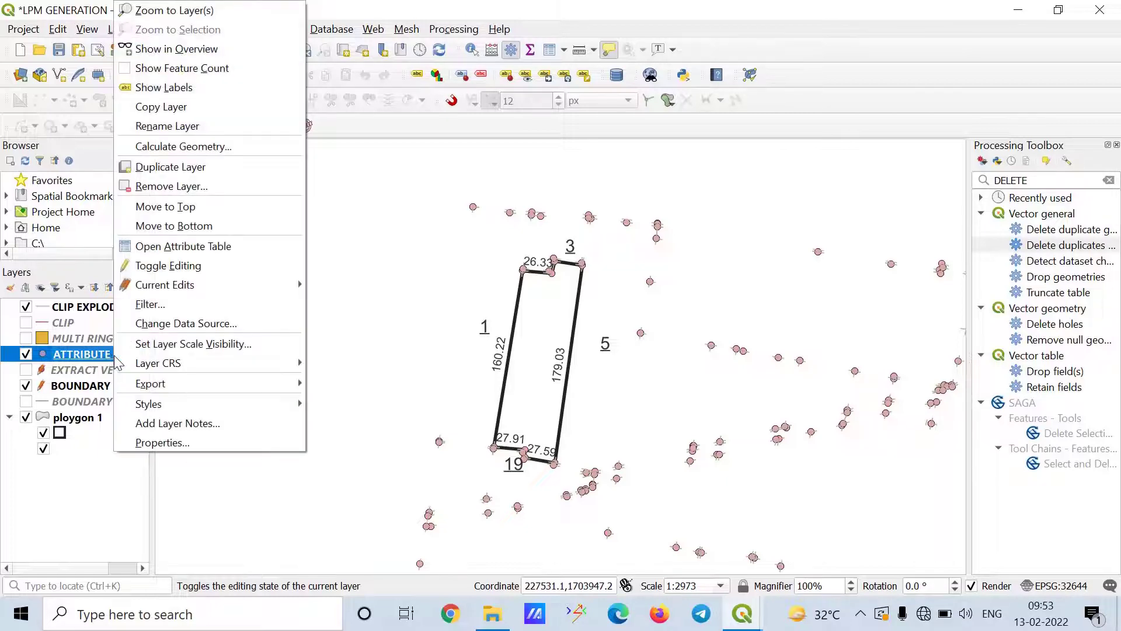
left_click(180, 442)
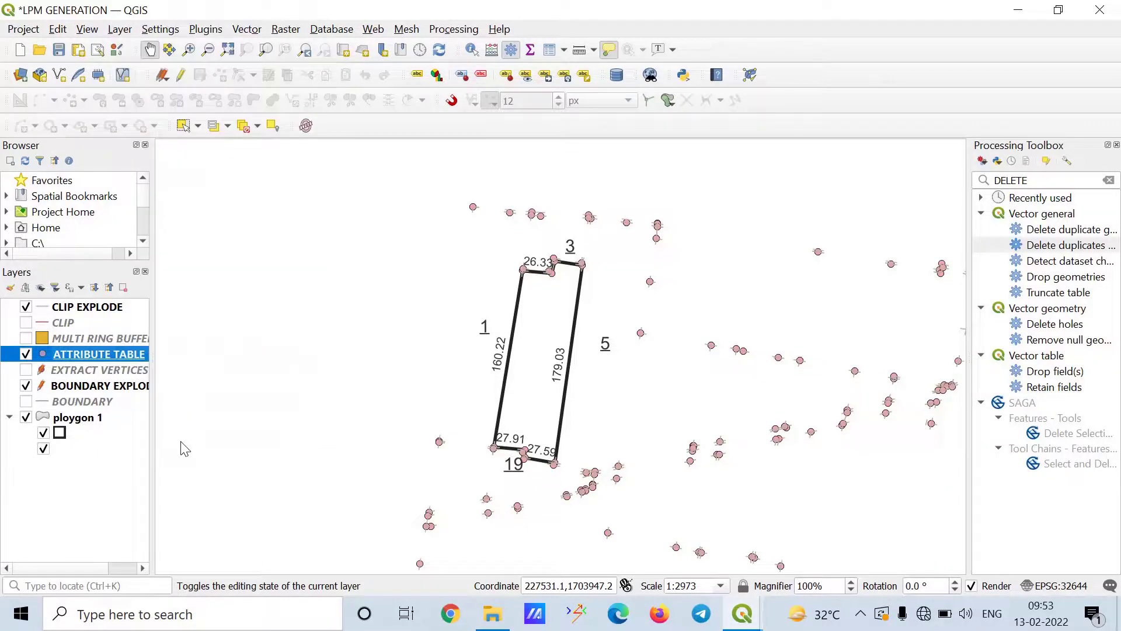
left_click(254, 171)
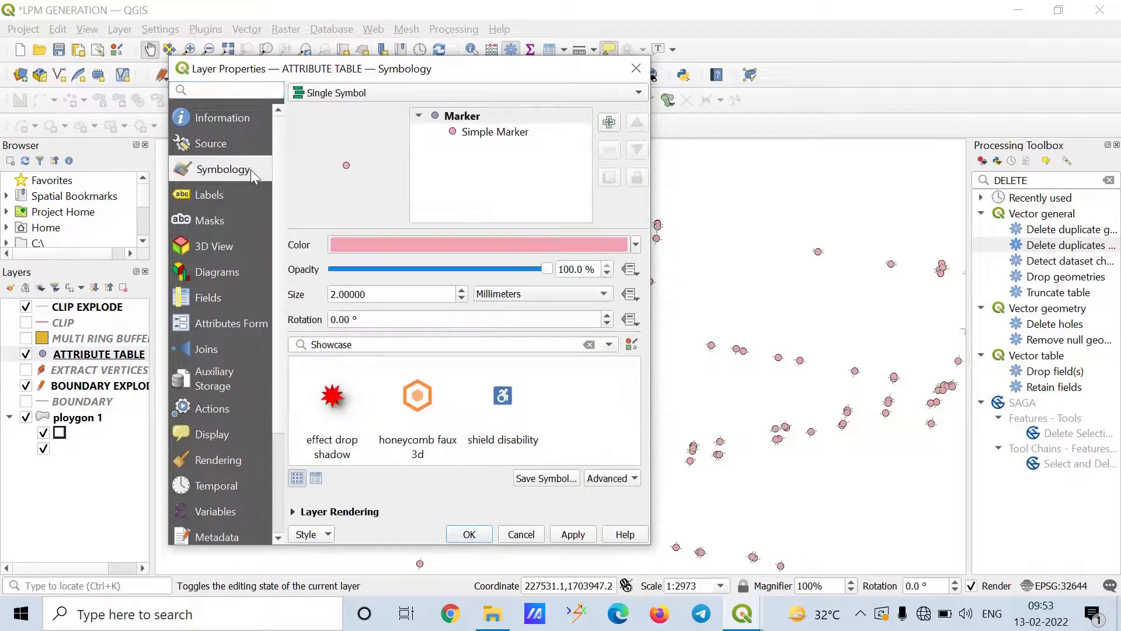
left_click(387, 91)
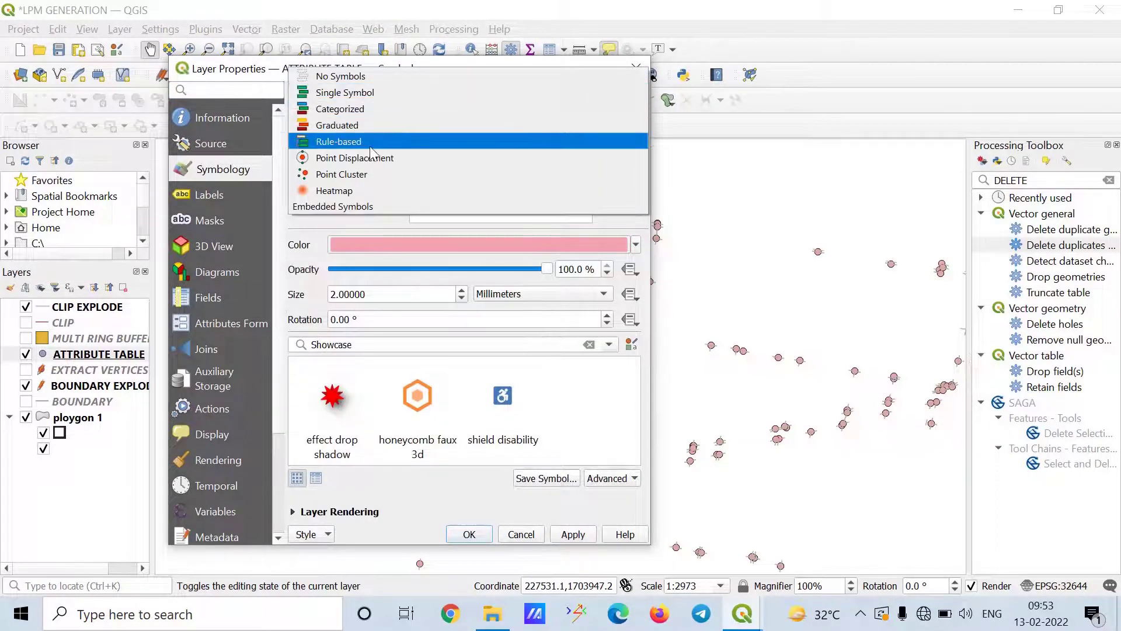
left_click(424, 144)
double_click(414, 133)
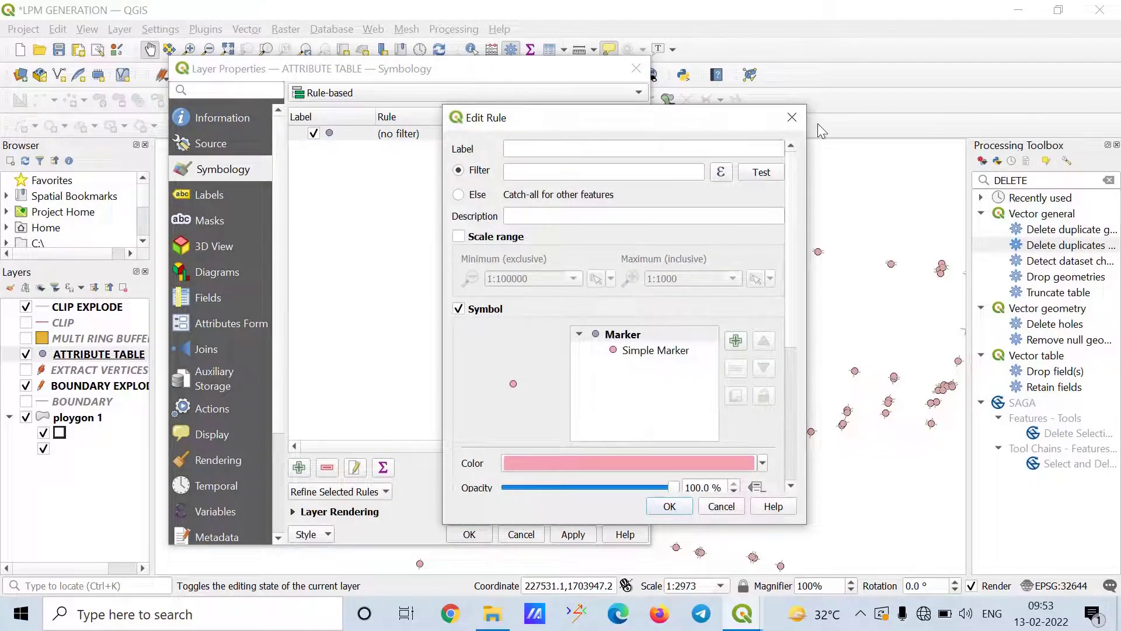
left_click(792, 117)
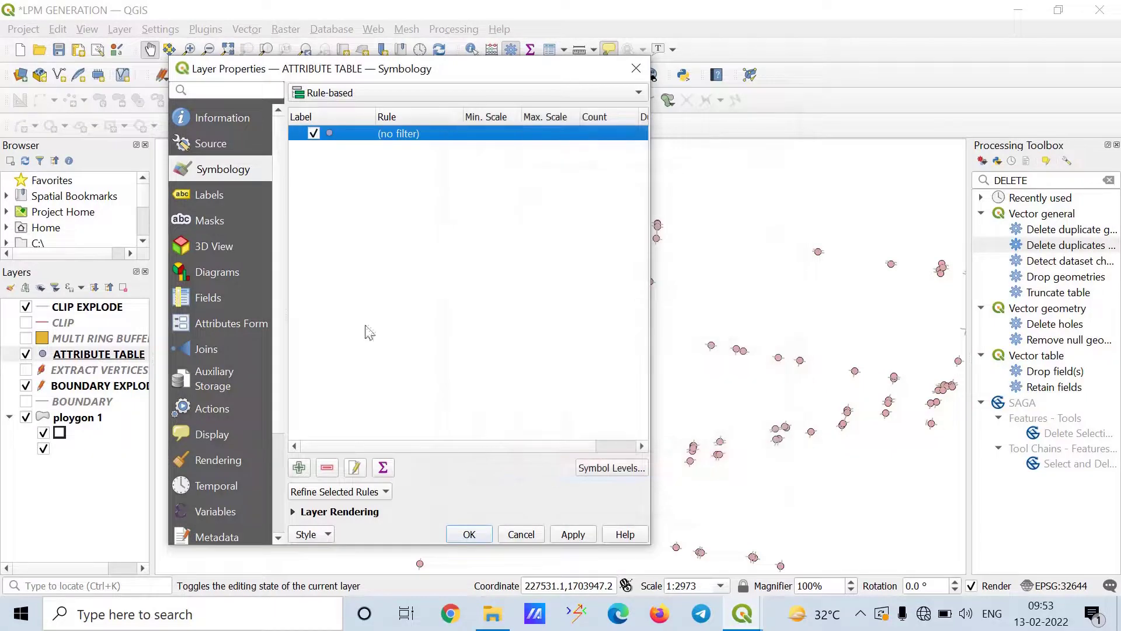
left_click(327, 467)
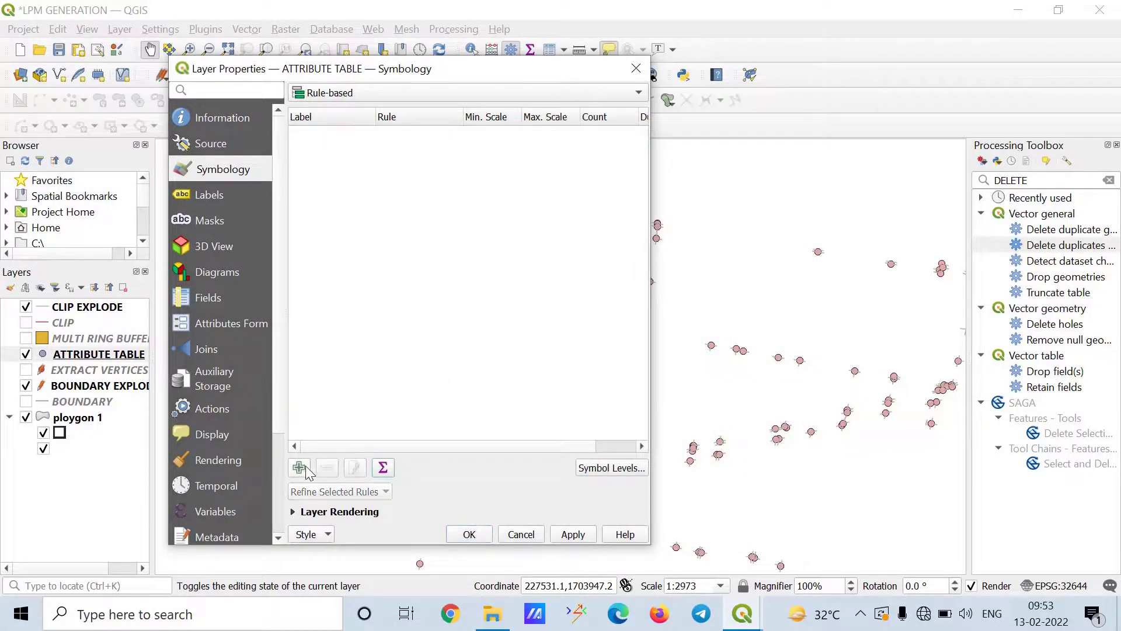
left_click(300, 468)
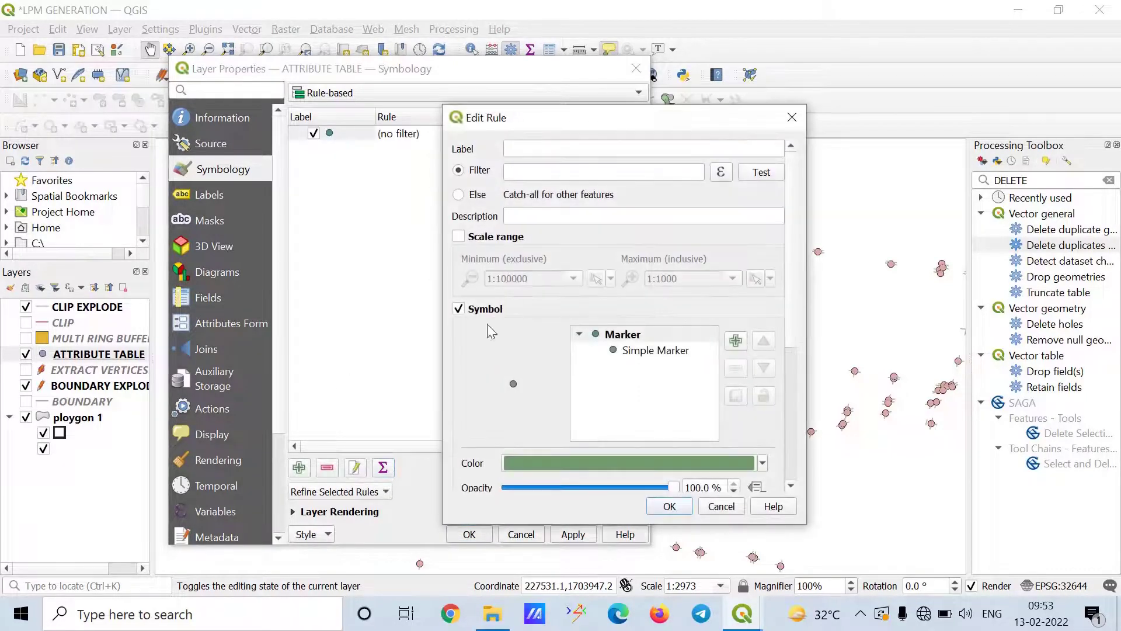
left_click(721, 173)
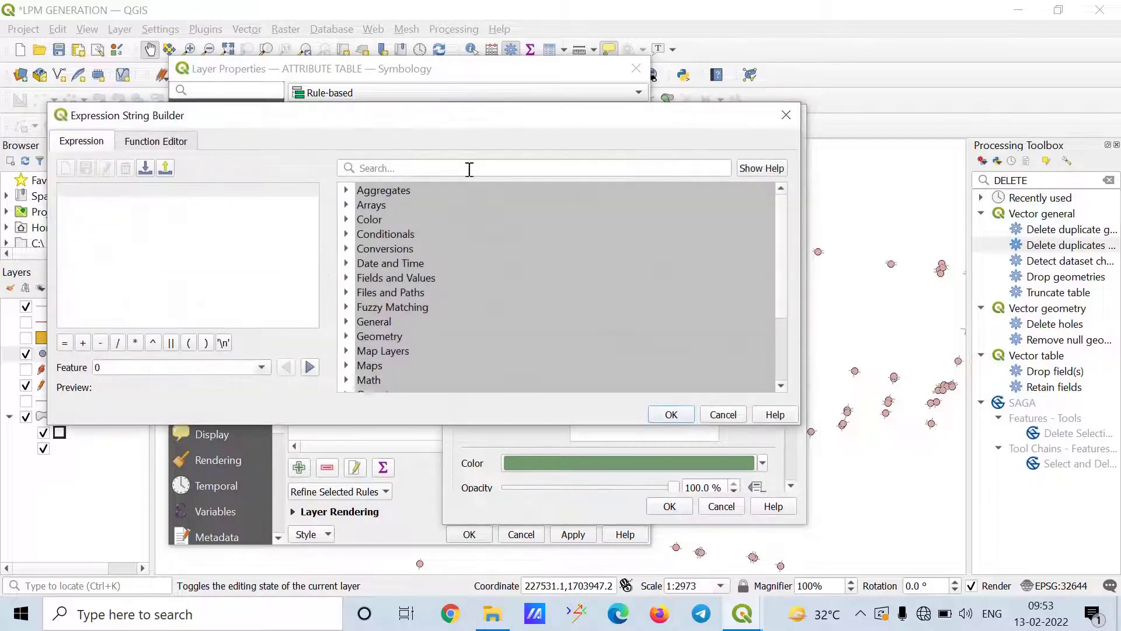
left_click(471, 168)
type("LPM")
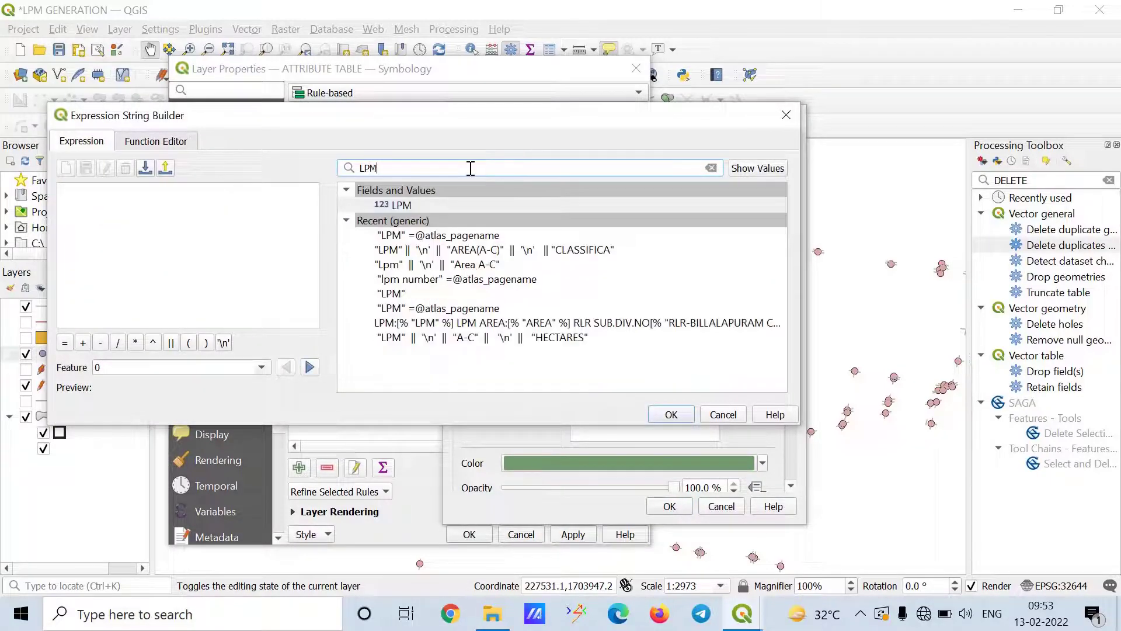
double_click(455, 237)
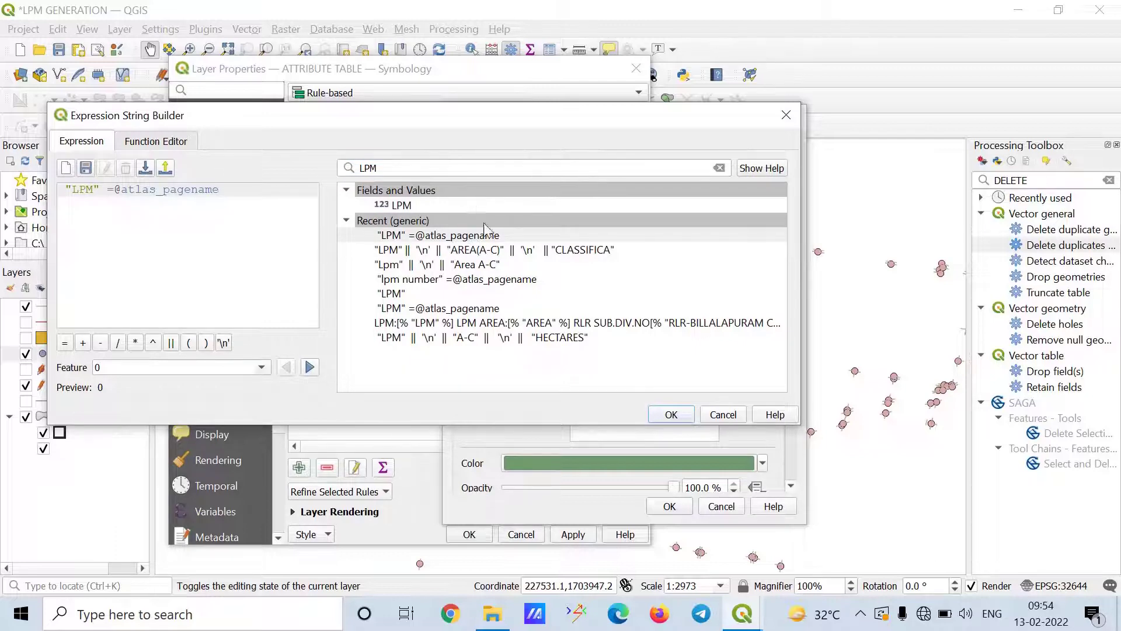
left_click(347, 221)
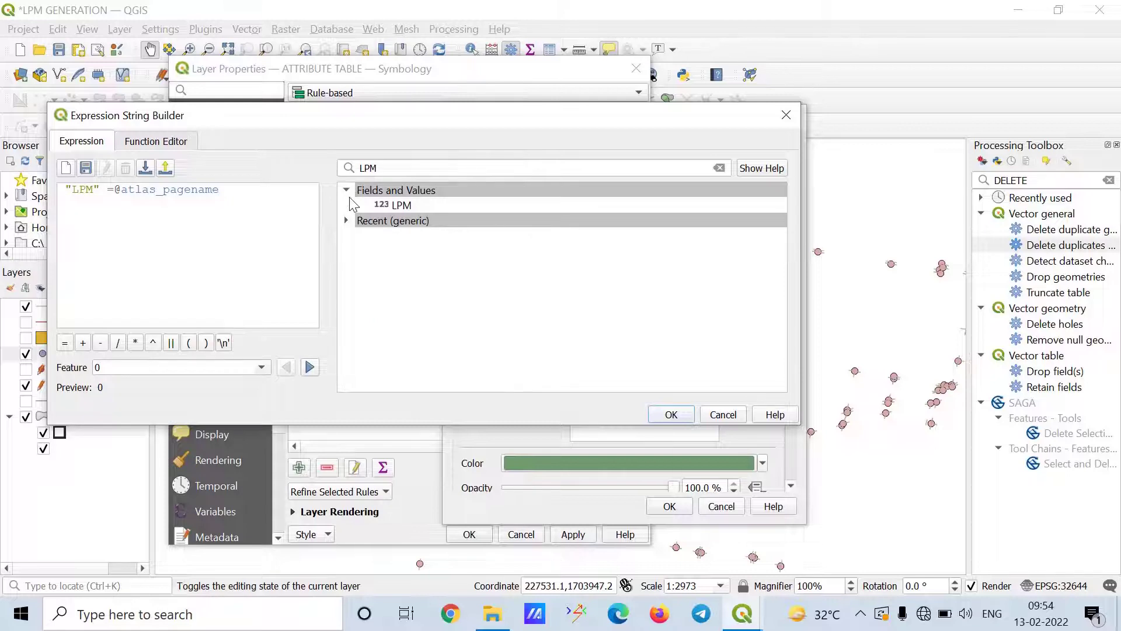
left_click(350, 200)
left_click(348, 190)
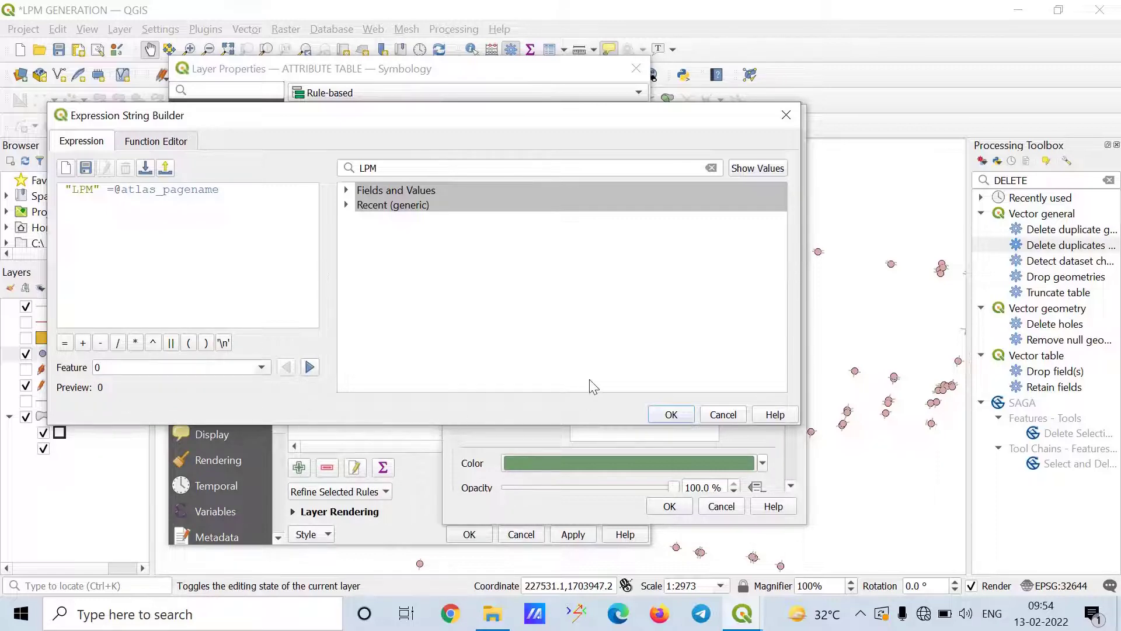
left_click(672, 414)
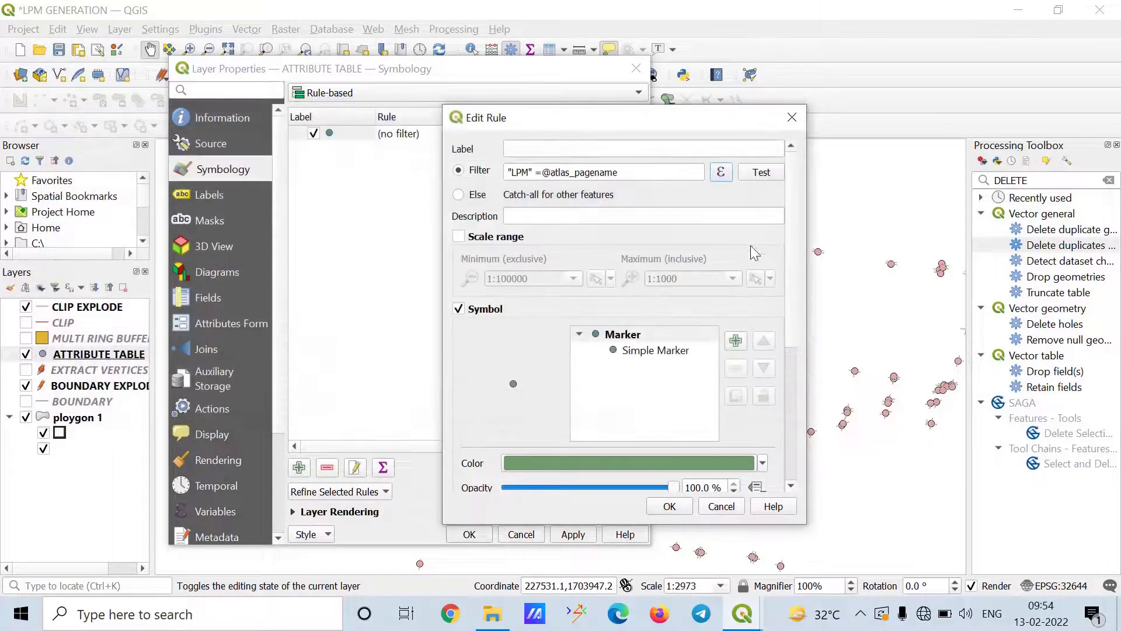
left_click(768, 173)
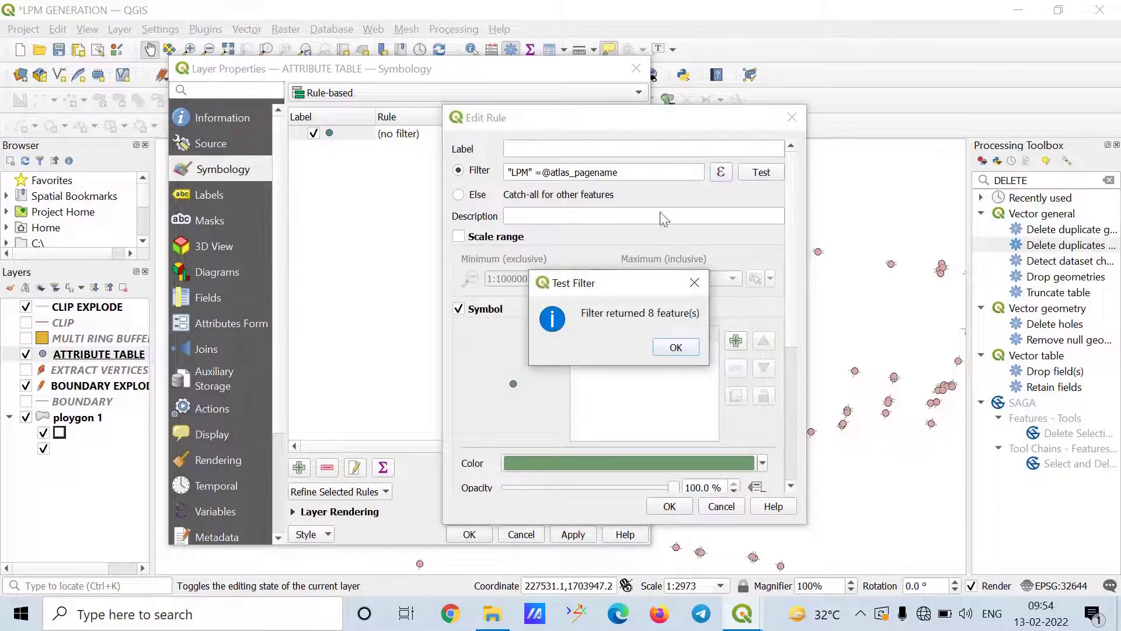
left_click(682, 349)
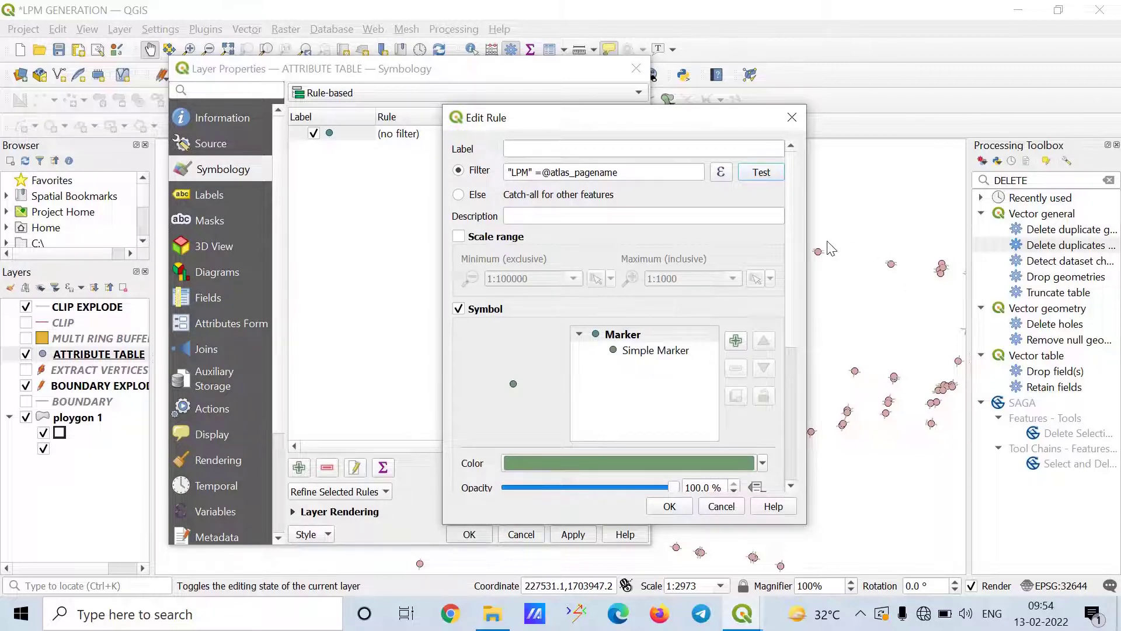
Step: Set the symbology rule's marker color to black and save the rule
scroll(788, 277, "down", 2)
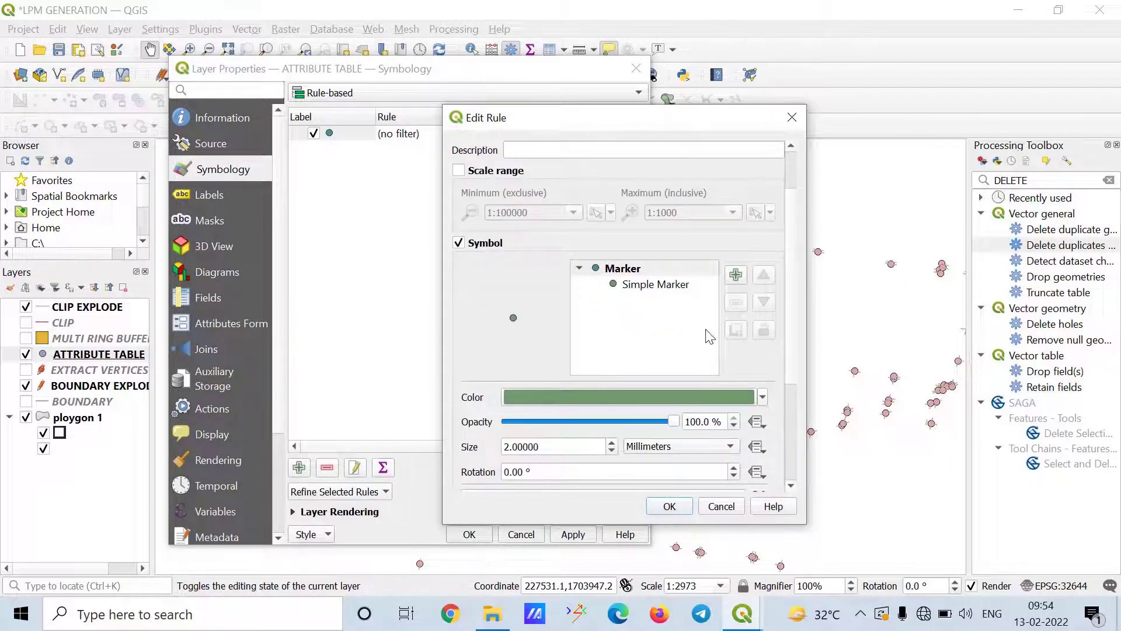
left_click(762, 399)
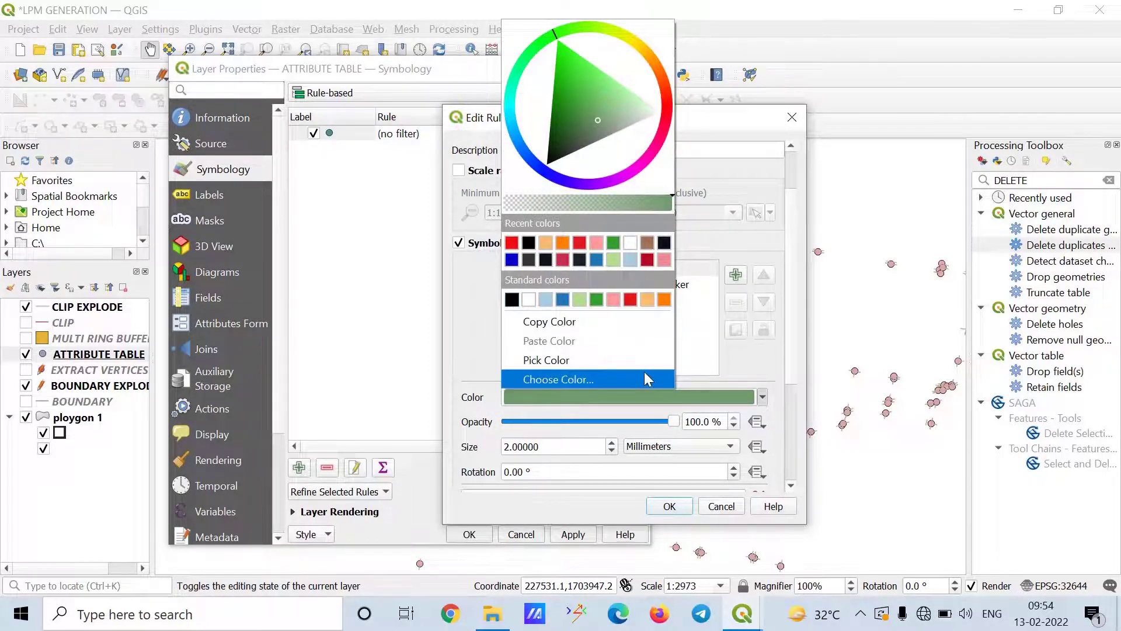
left_click(512, 300)
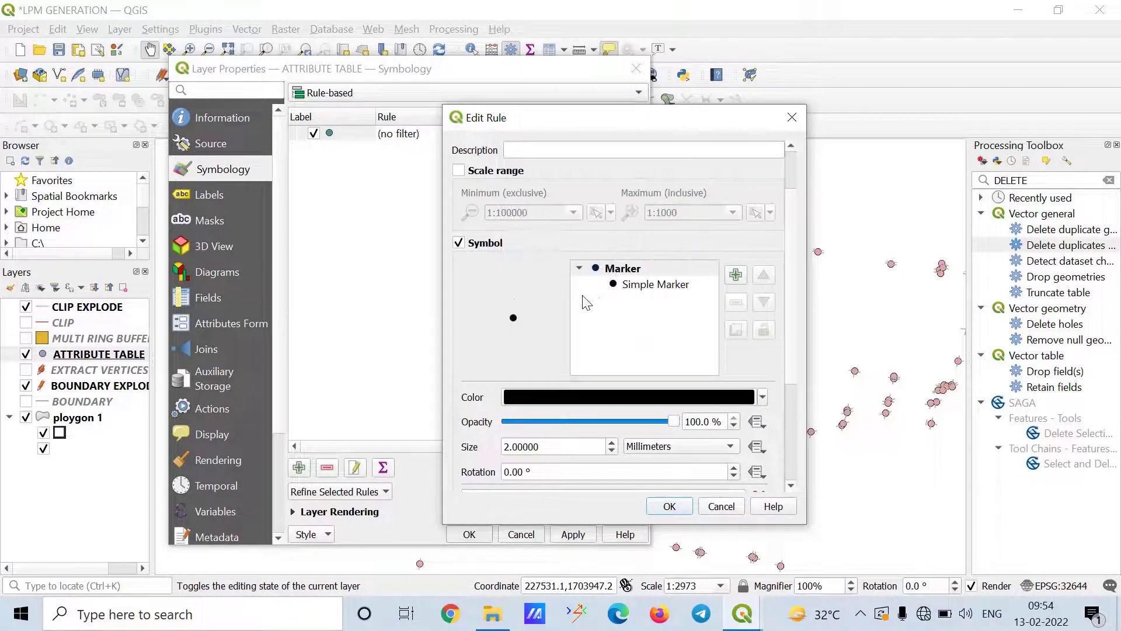
left_click(519, 447)
left_click(672, 507)
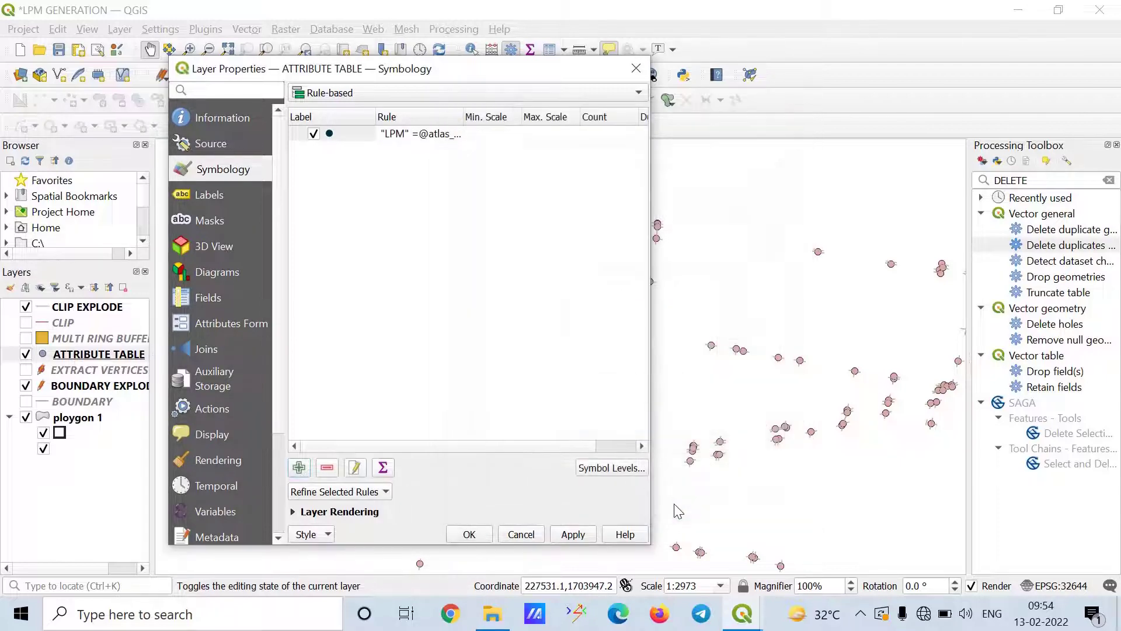
Step: Apply the rule-based symbology to the ATTRIBUTE TABLE layer and check the vertex markers around the parcel
double_click(444, 138)
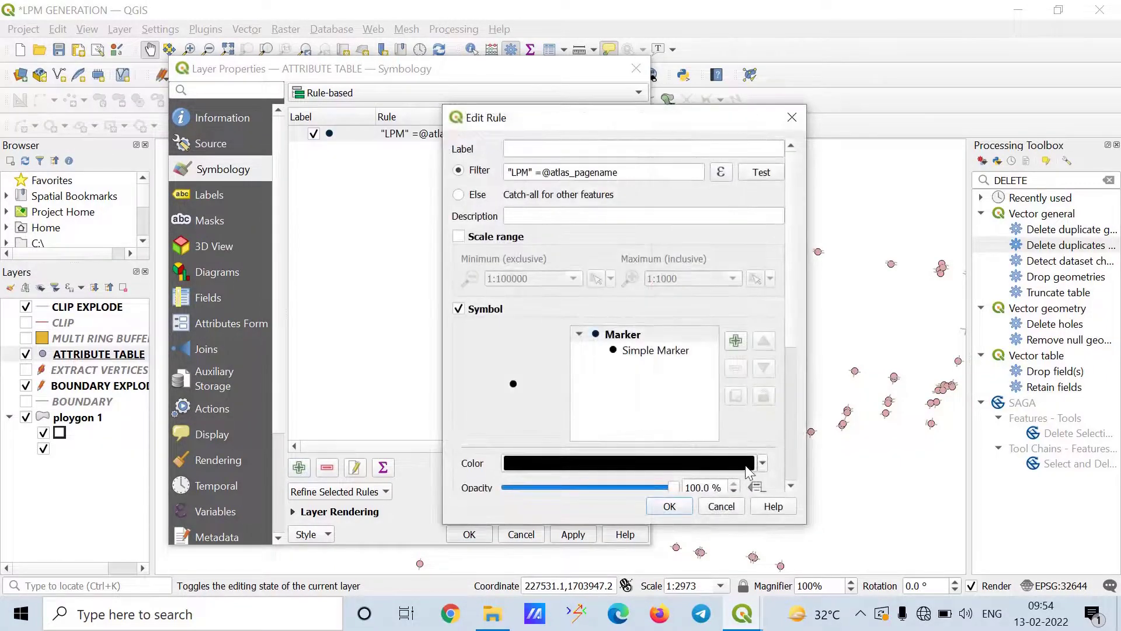
left_click(672, 506)
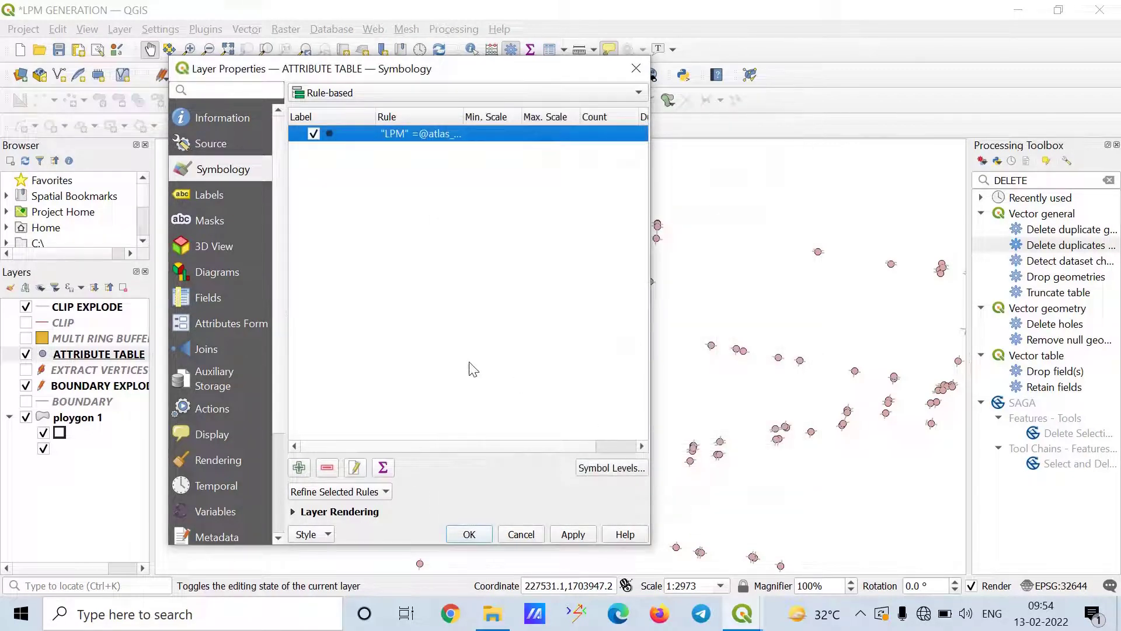
left_click(583, 534)
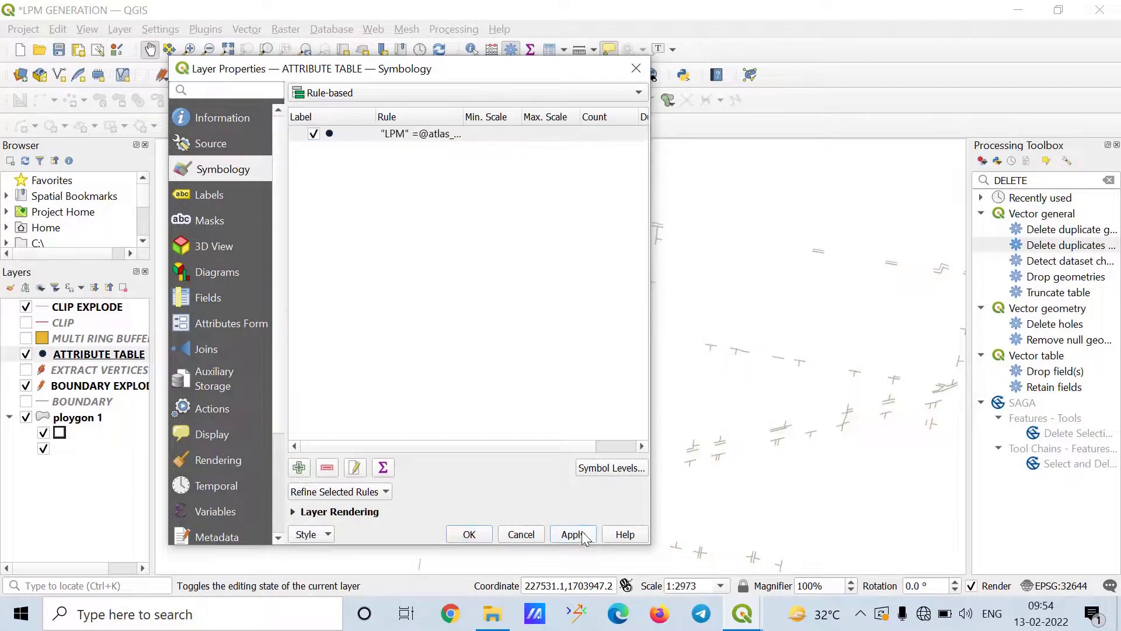
left_click(482, 528)
scroll(596, 264, "up", 5)
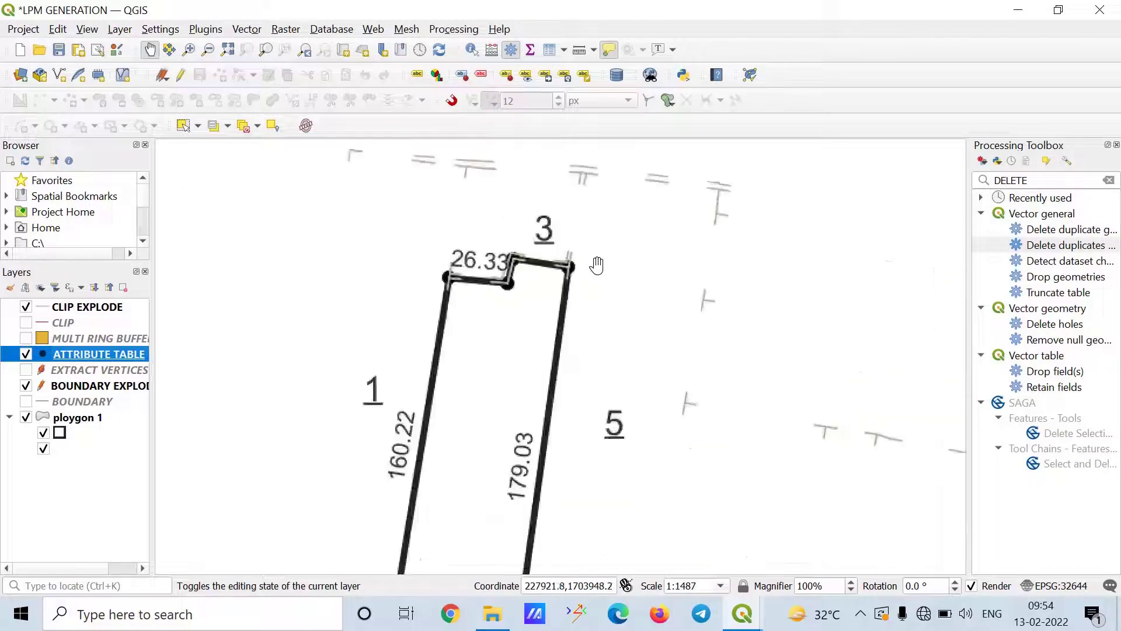
scroll(607, 254, "down", 5)
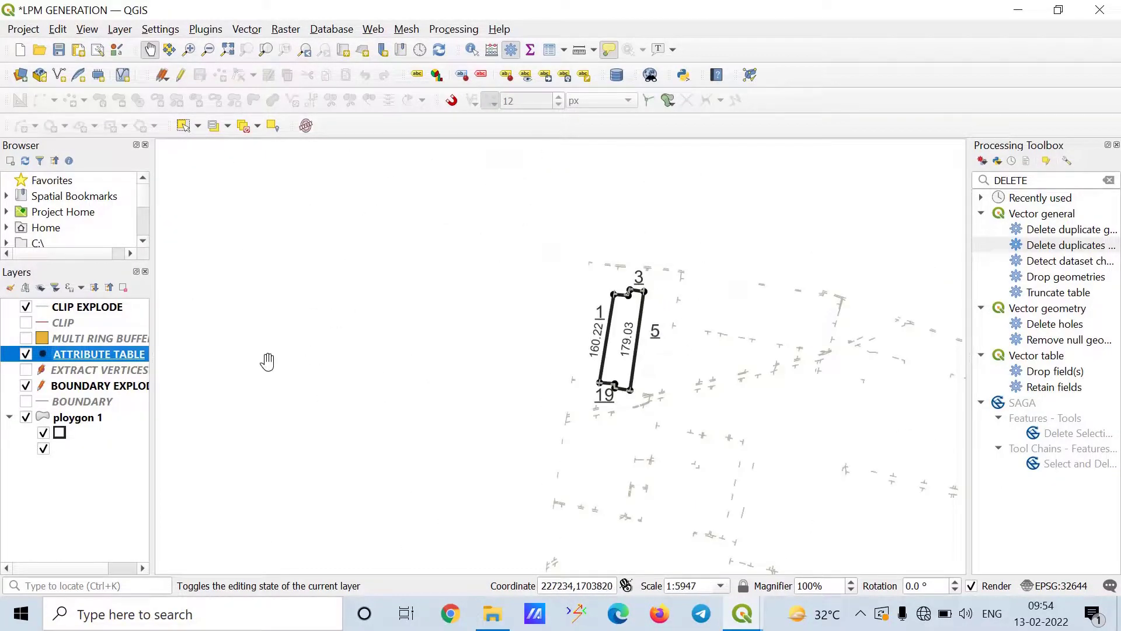
Step: Switch the ATTRIBUTE TABLE layer's labels to Rule-based Labeling
right_click(103, 359)
left_click(196, 433)
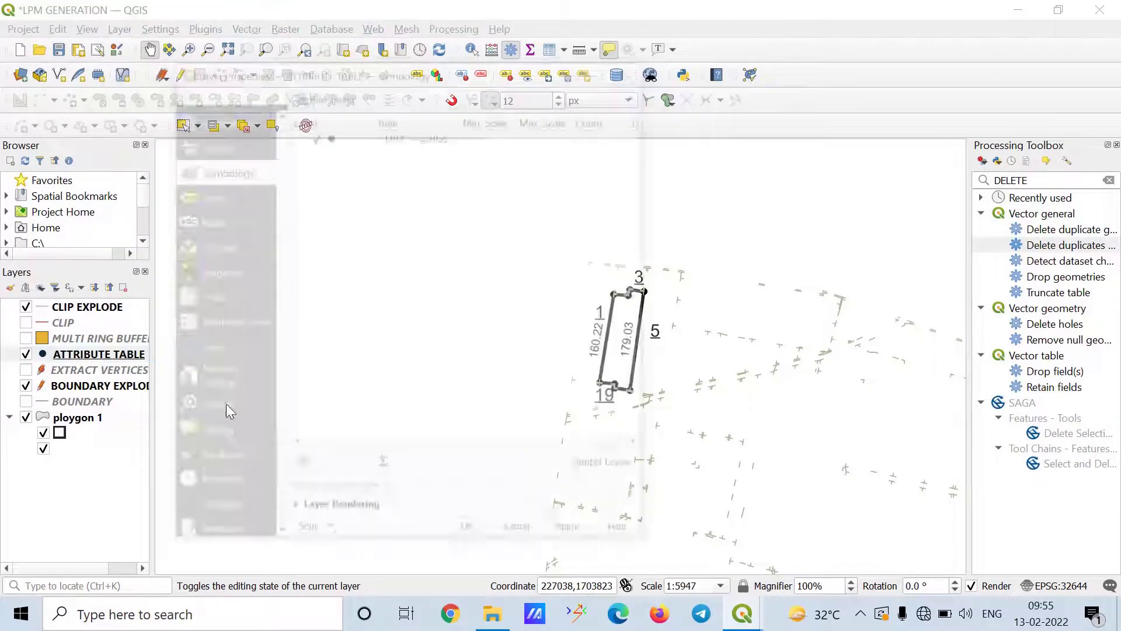
left_click(235, 193)
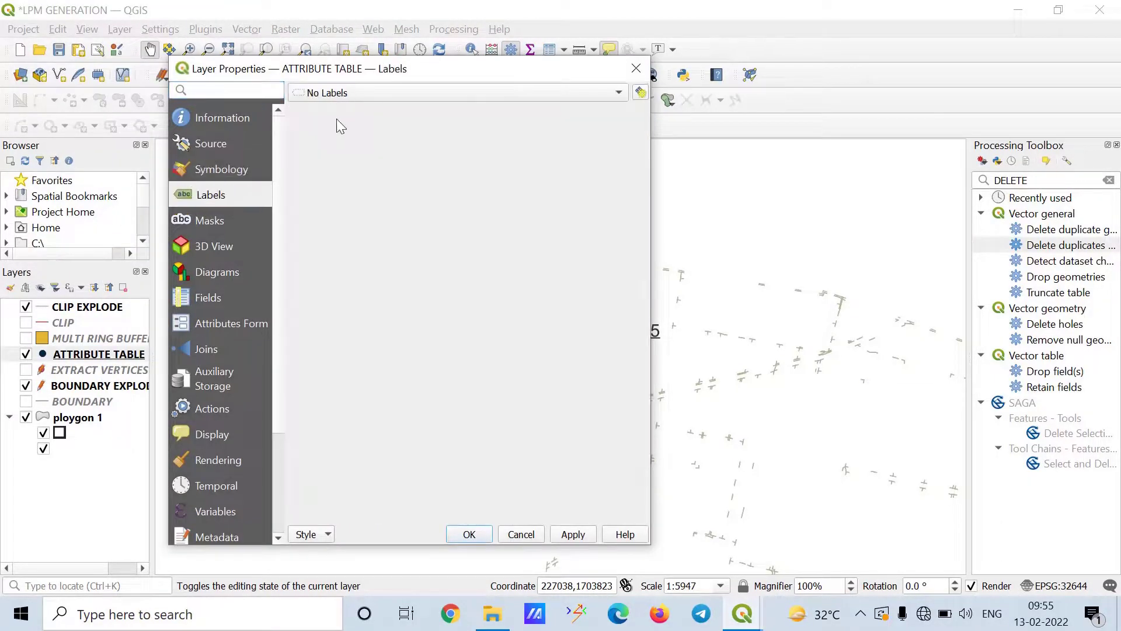
left_click(369, 90)
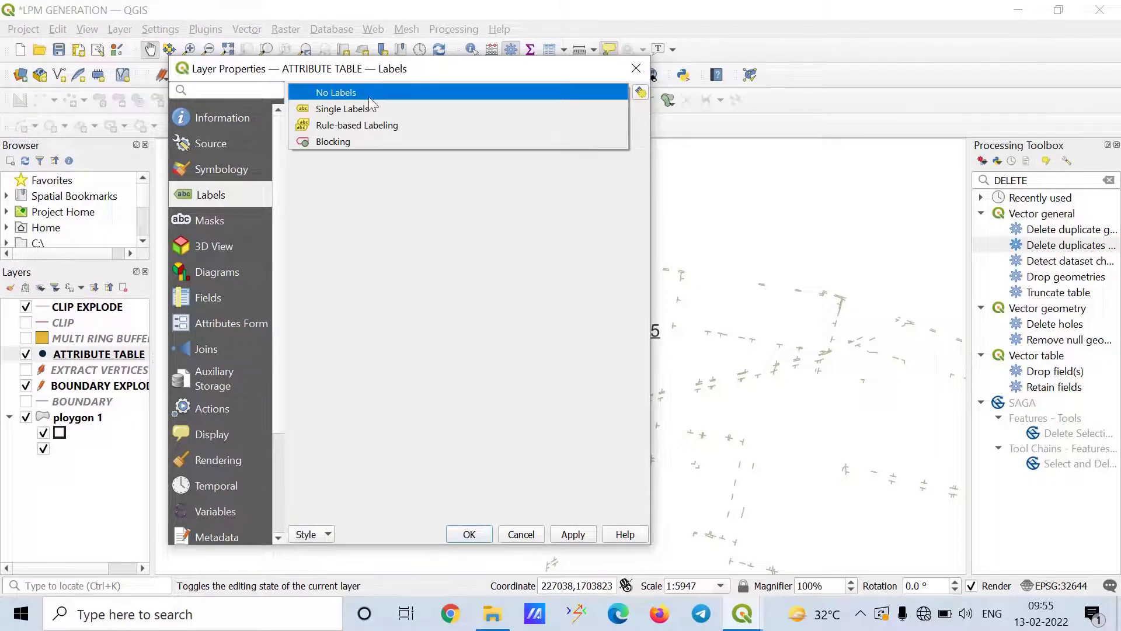
left_click(367, 126)
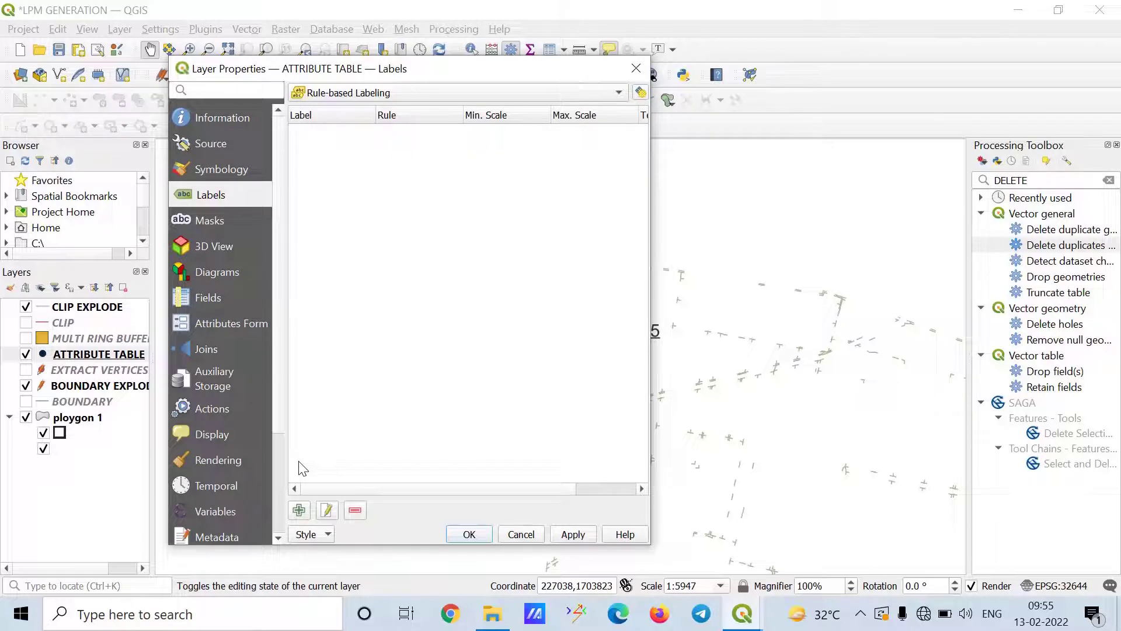
left_click(299, 511)
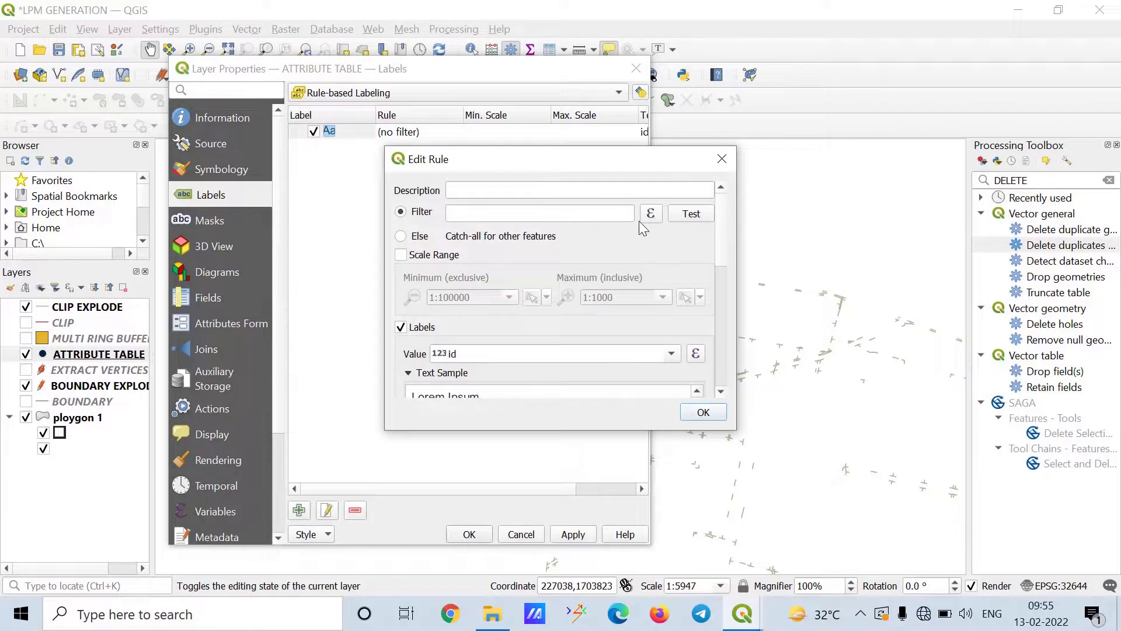
left_click(652, 213)
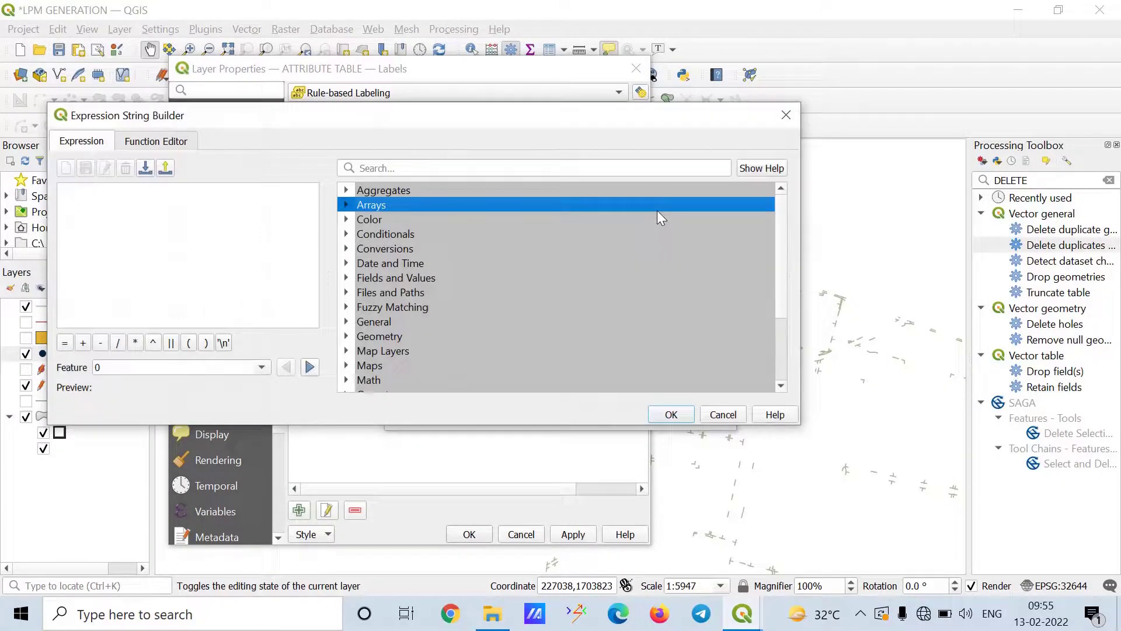
double_click(362, 278)
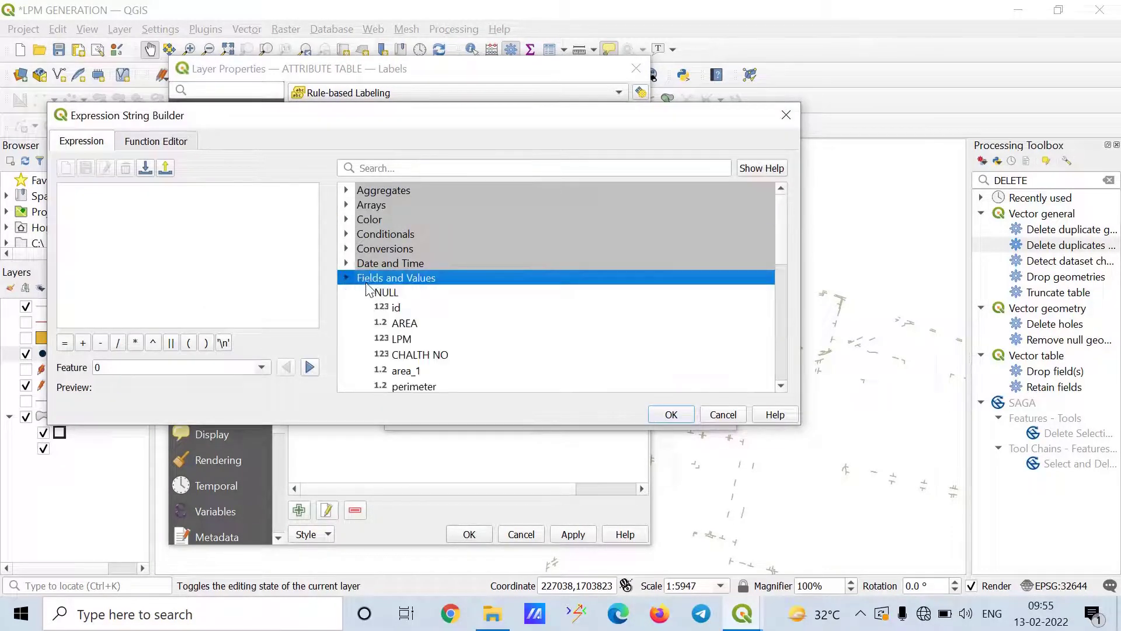
double_click(412, 339)
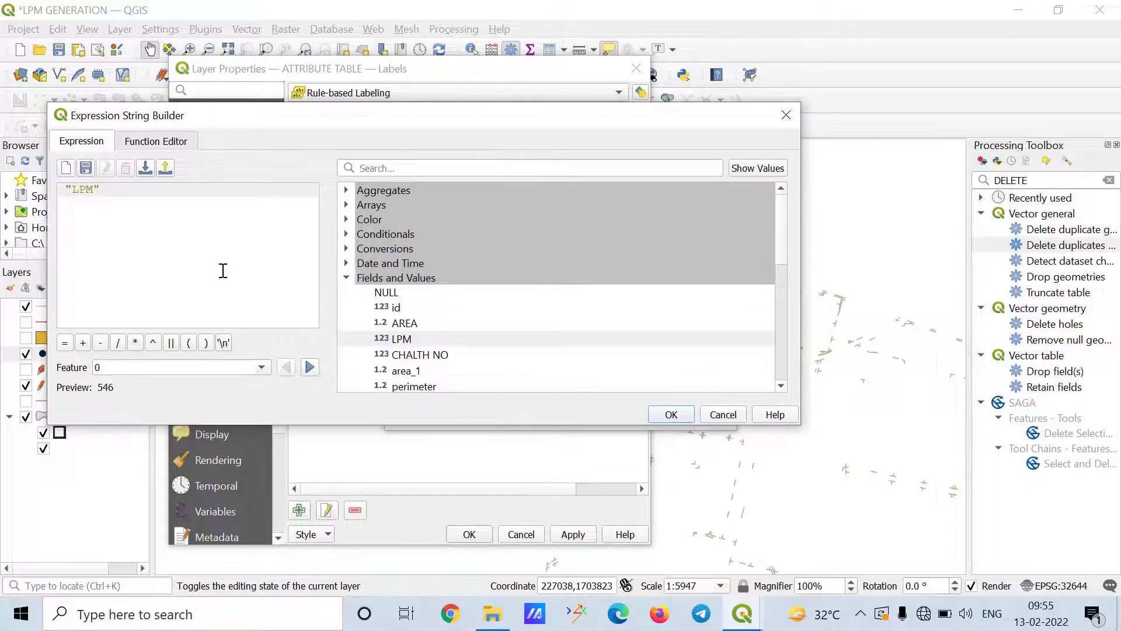
type("=@")
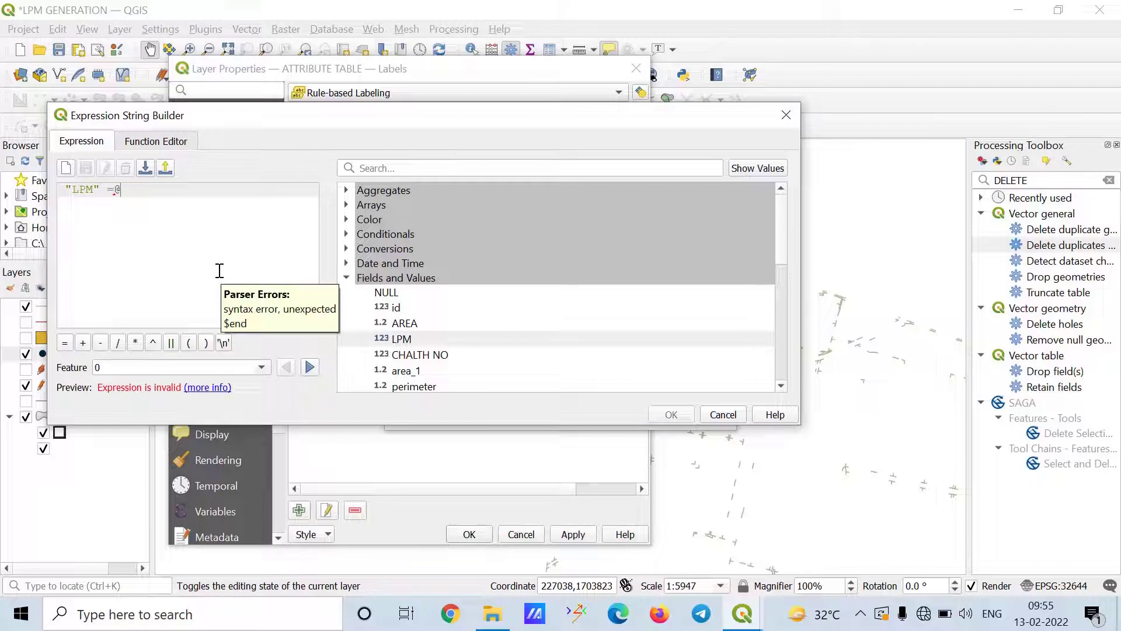
type("ATLA")
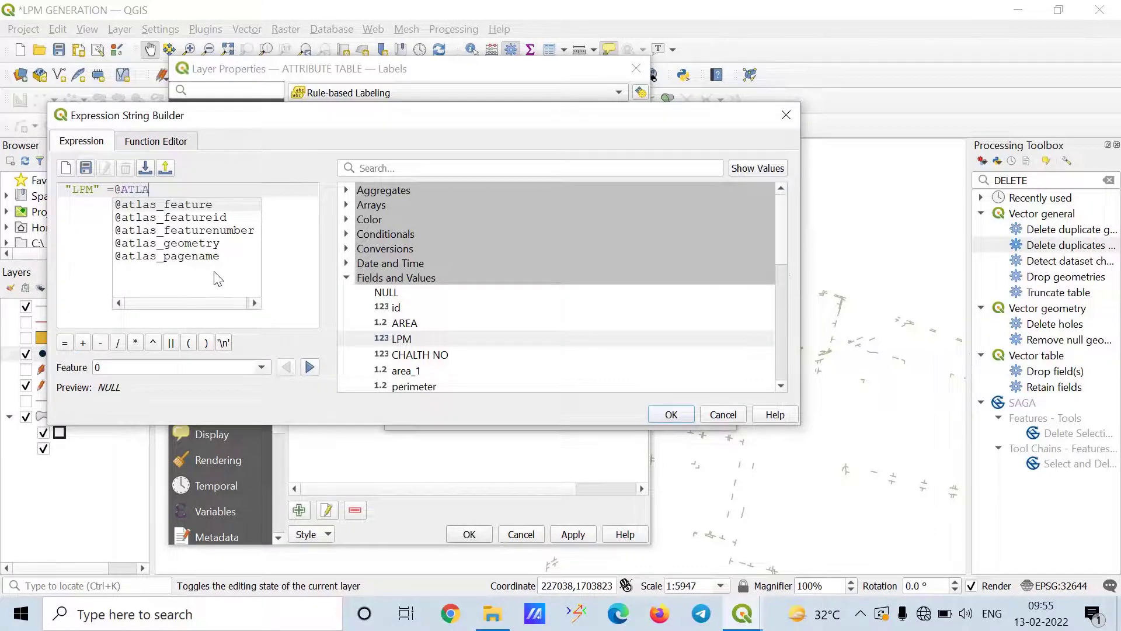
type("S")
double_click(216, 256)
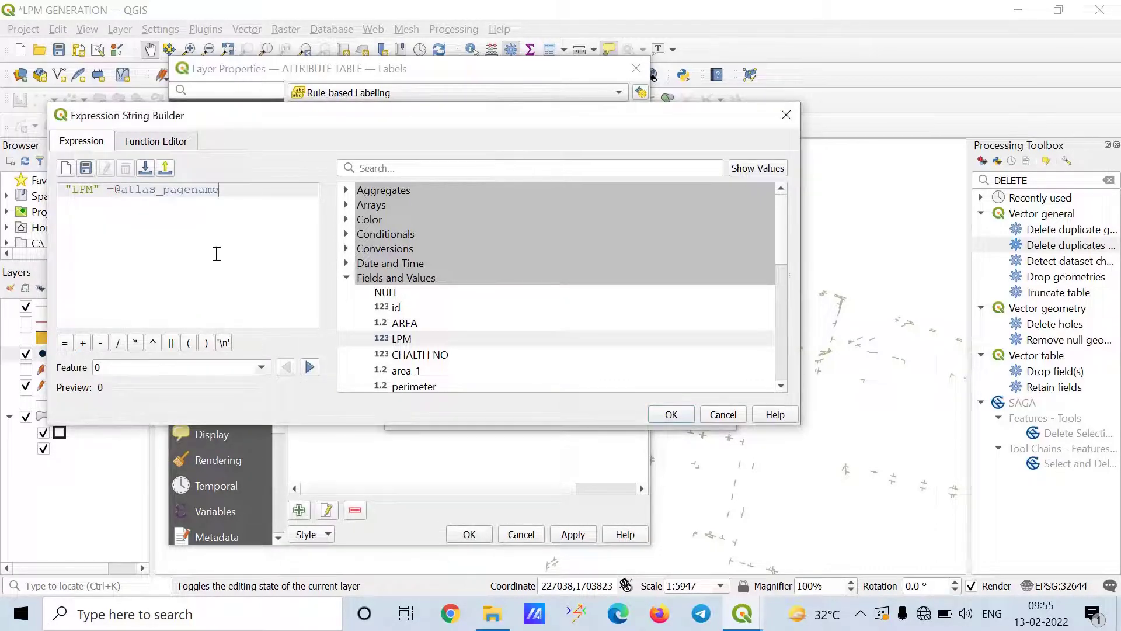
left_click(415, 278)
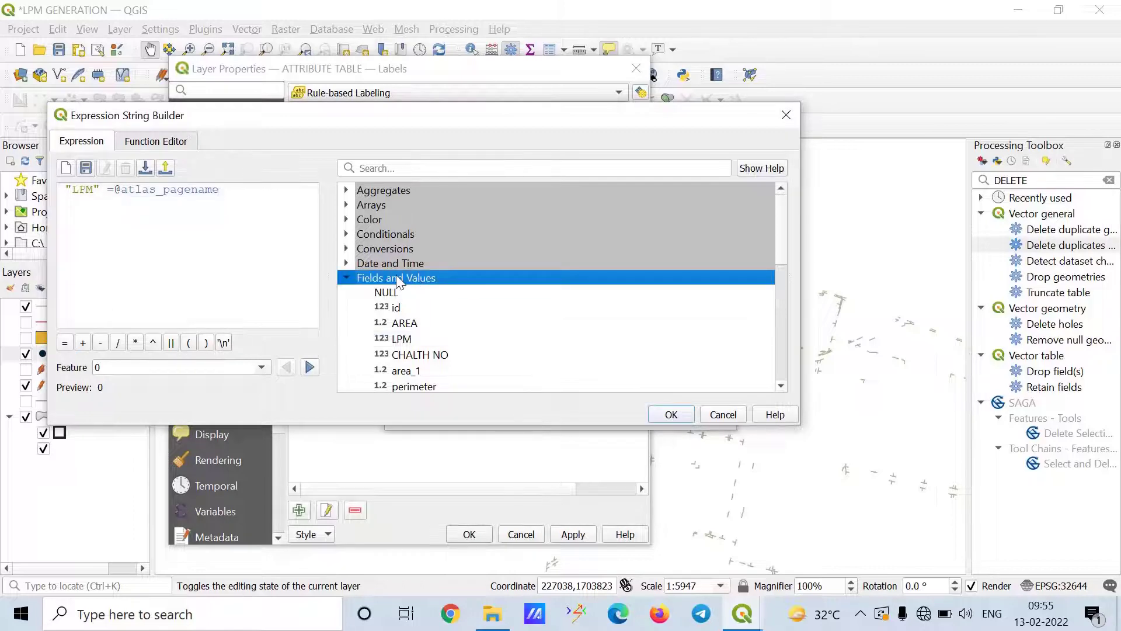
left_click(347, 278)
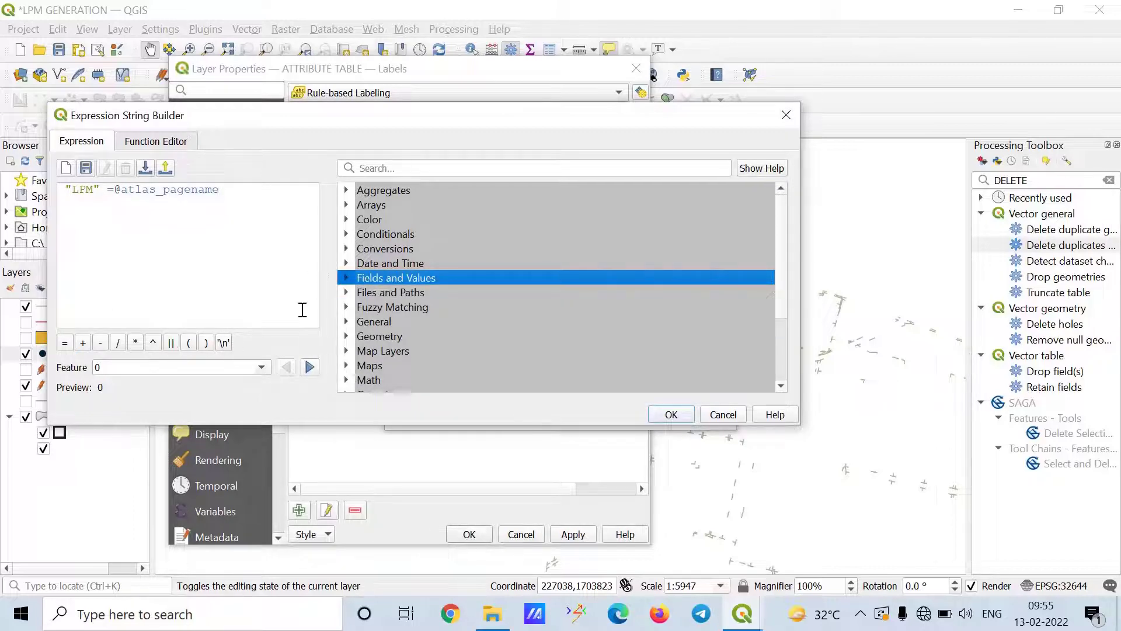
left_click(669, 414)
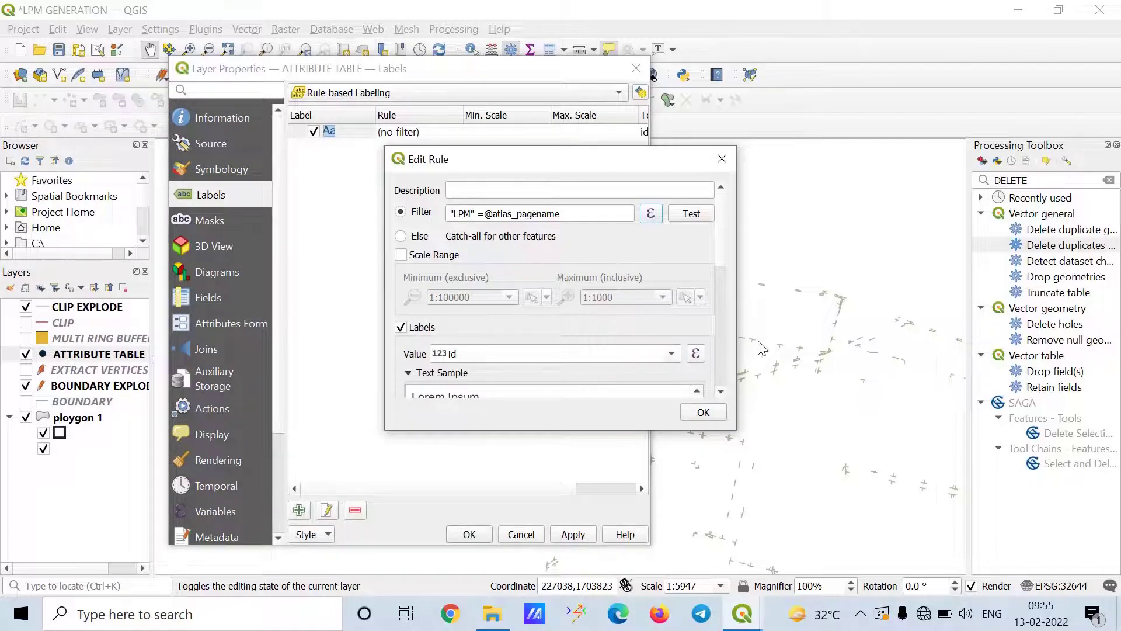
Step: Use the POIND ID field as the rule's label value and apply the labels to the vertex points
left_click(675, 352)
scroll(556, 495, "down", 2)
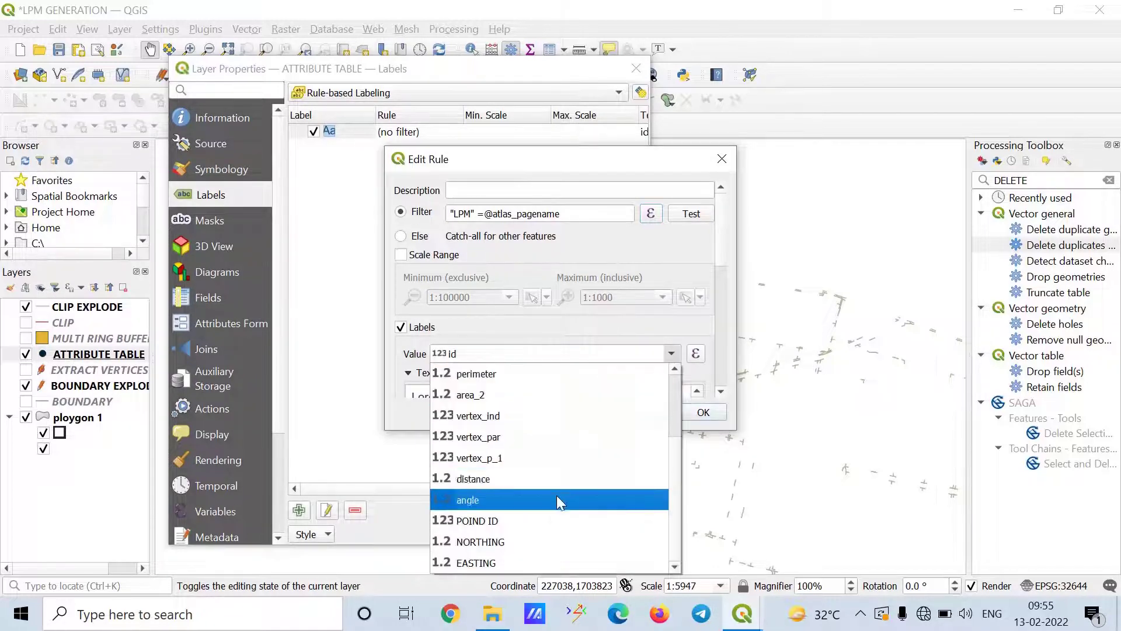
left_click(535, 516)
left_click(718, 412)
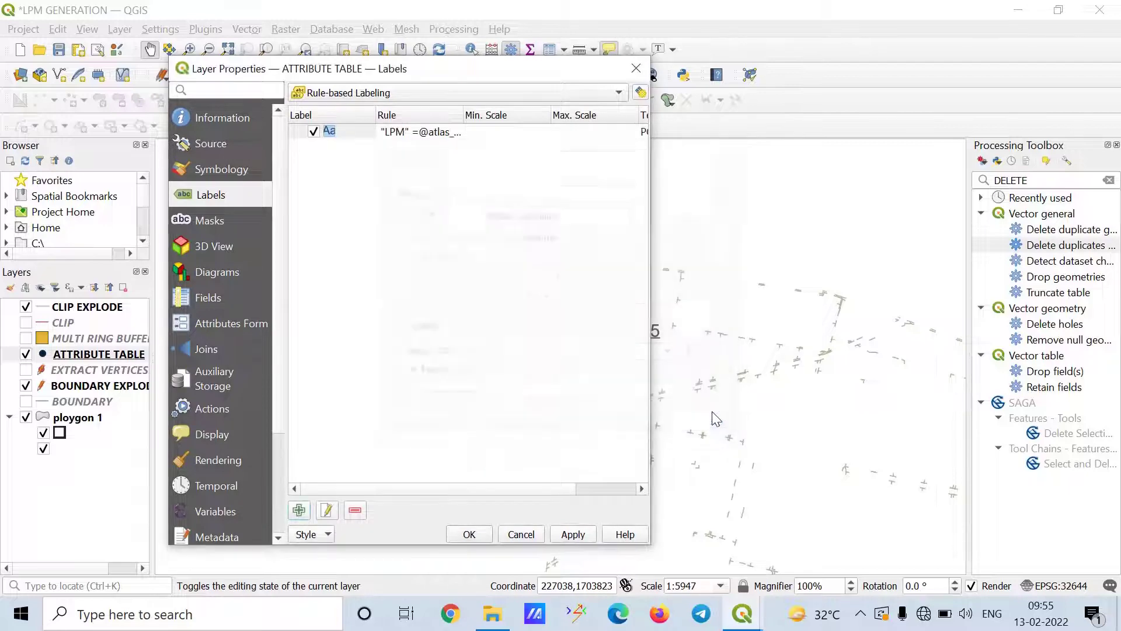
left_click(571, 534)
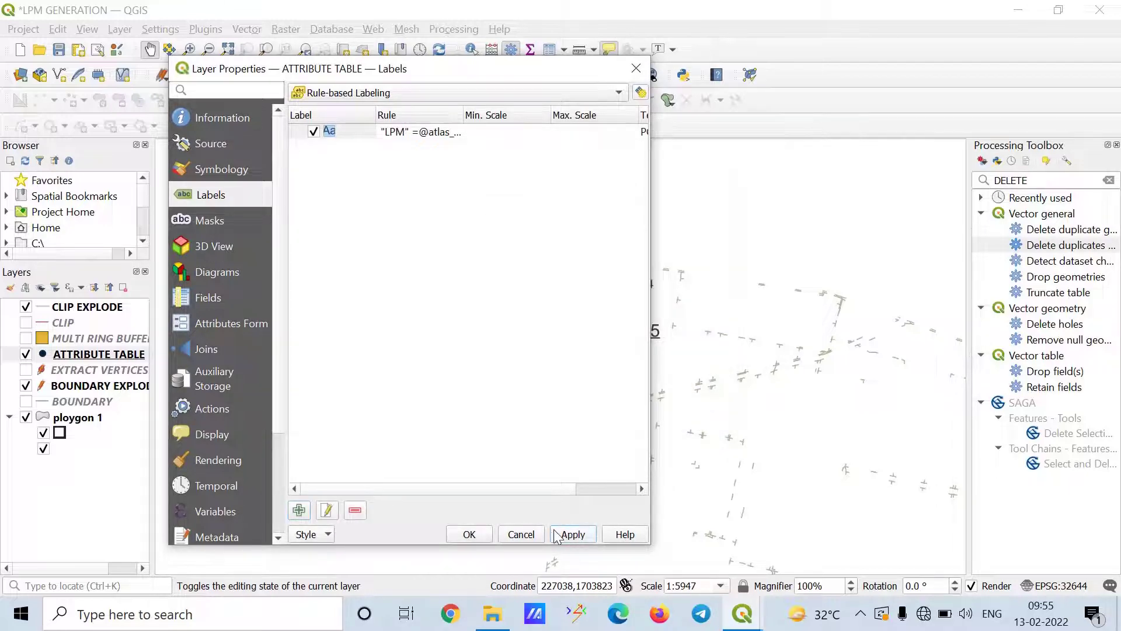
left_click(469, 534)
scroll(641, 295, "up", 2)
scroll(640, 295, "up", 1)
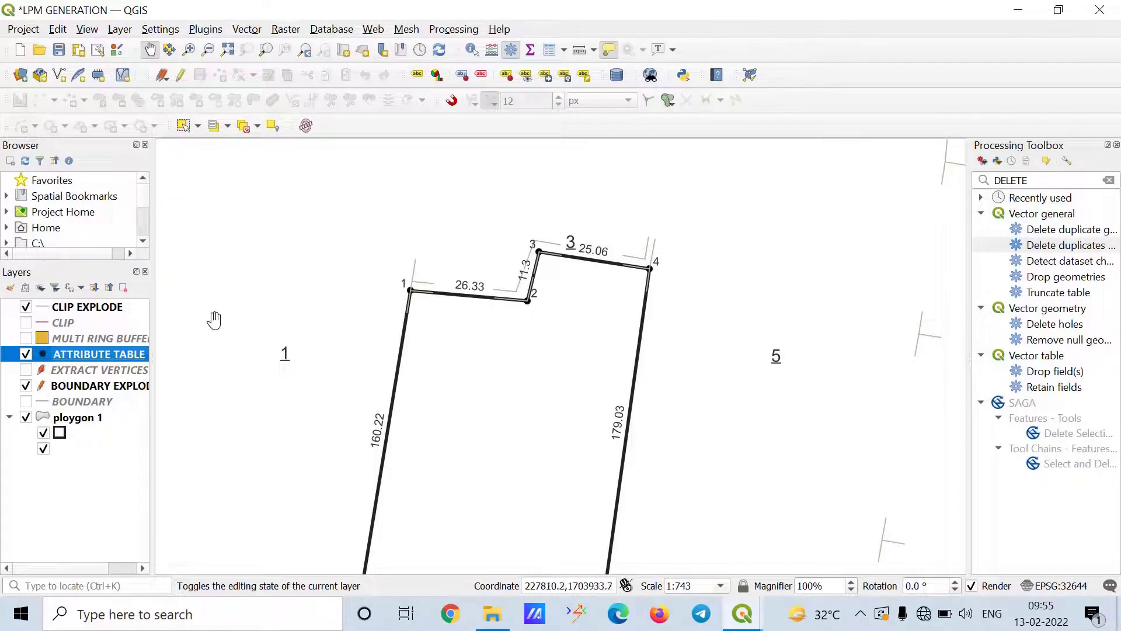
Step: Change the text color of the ATTRIBUTE TABLE layer's label rule to red and apply it
right_click(140, 357)
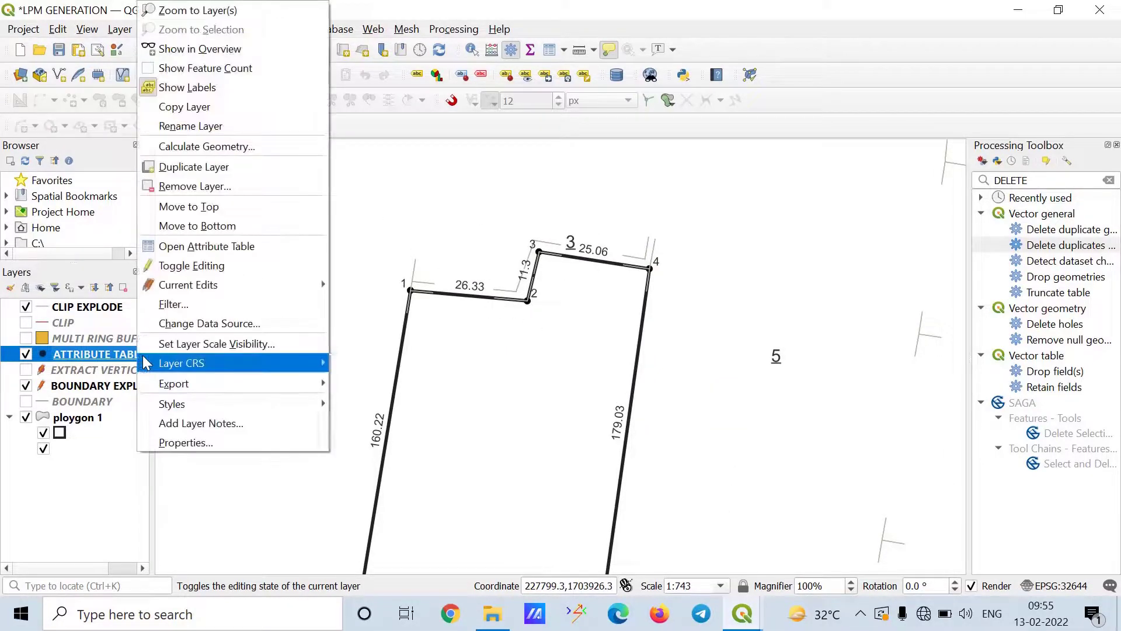
left_click(198, 443)
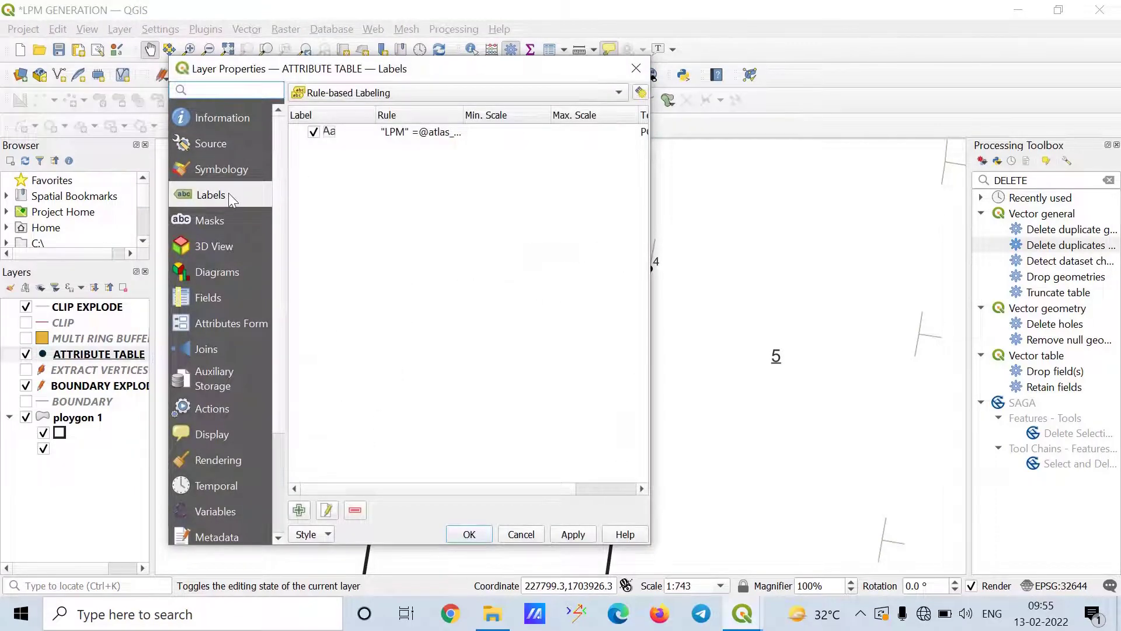
double_click(438, 132)
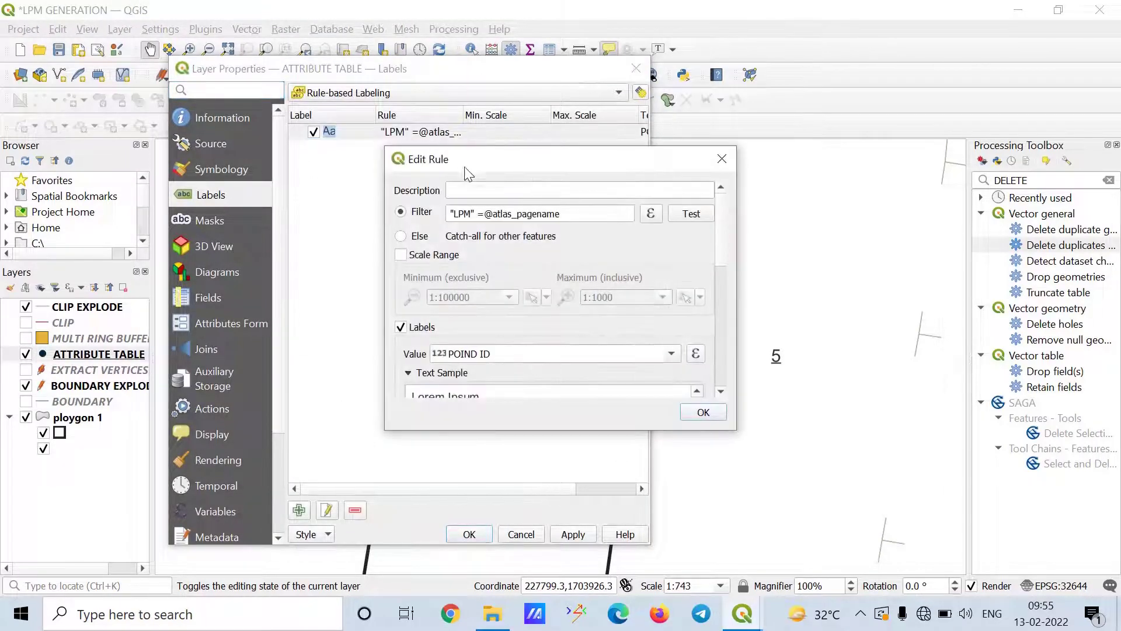
scroll(718, 263, "down", 5)
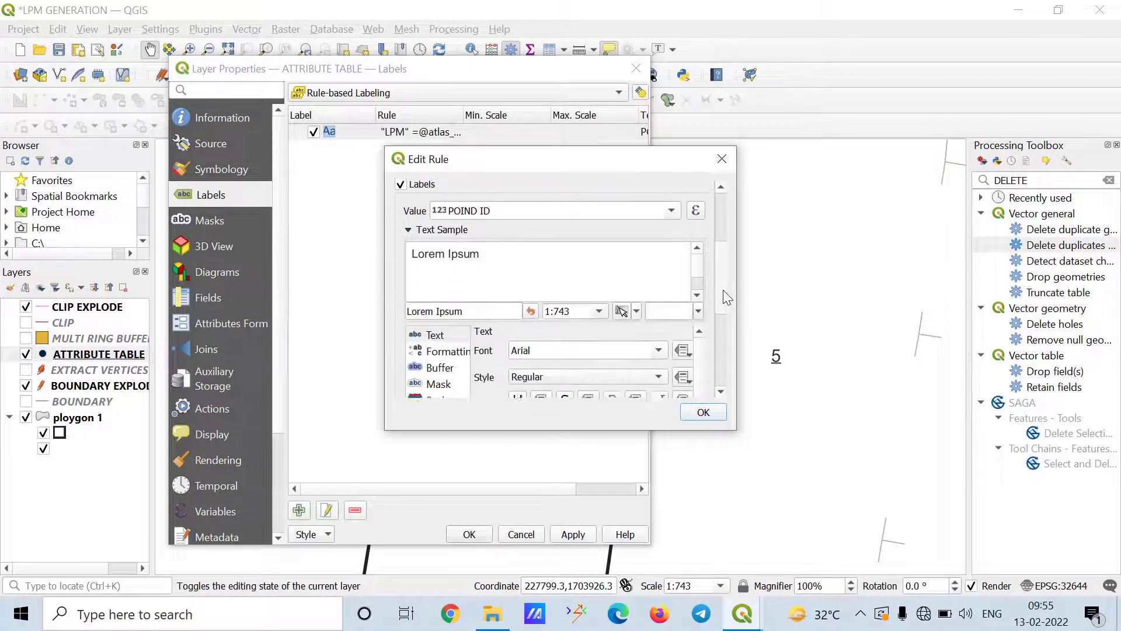
mouse_move(721, 324)
left_mouse_down()
mouse_move(718, 354)
mouse_move(720, 338)
left_mouse_up()
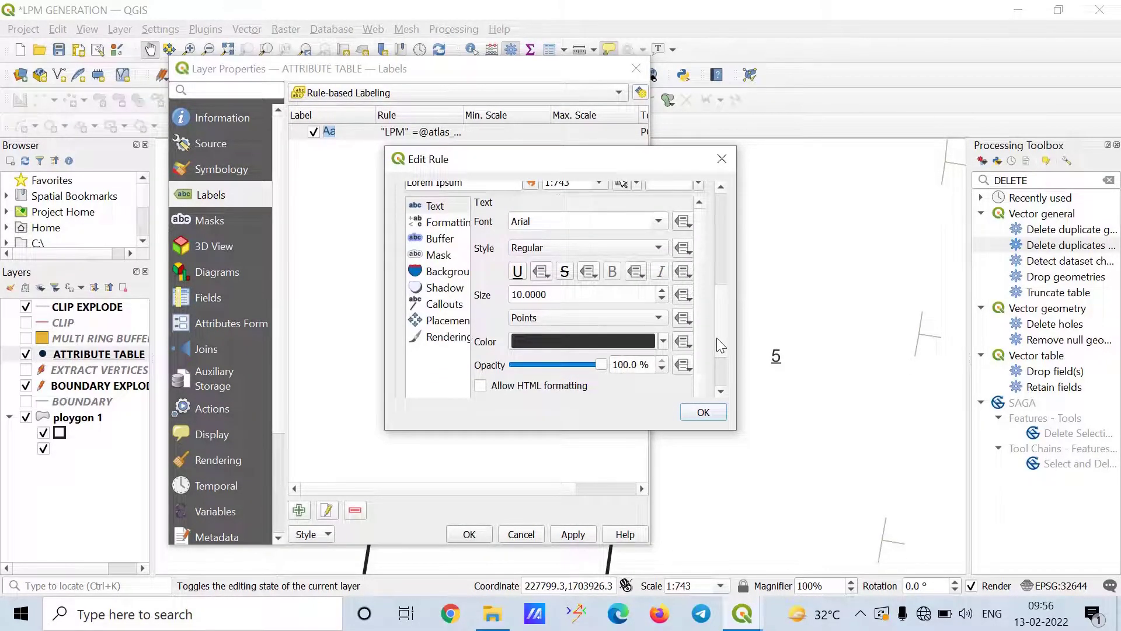
left_click(662, 341)
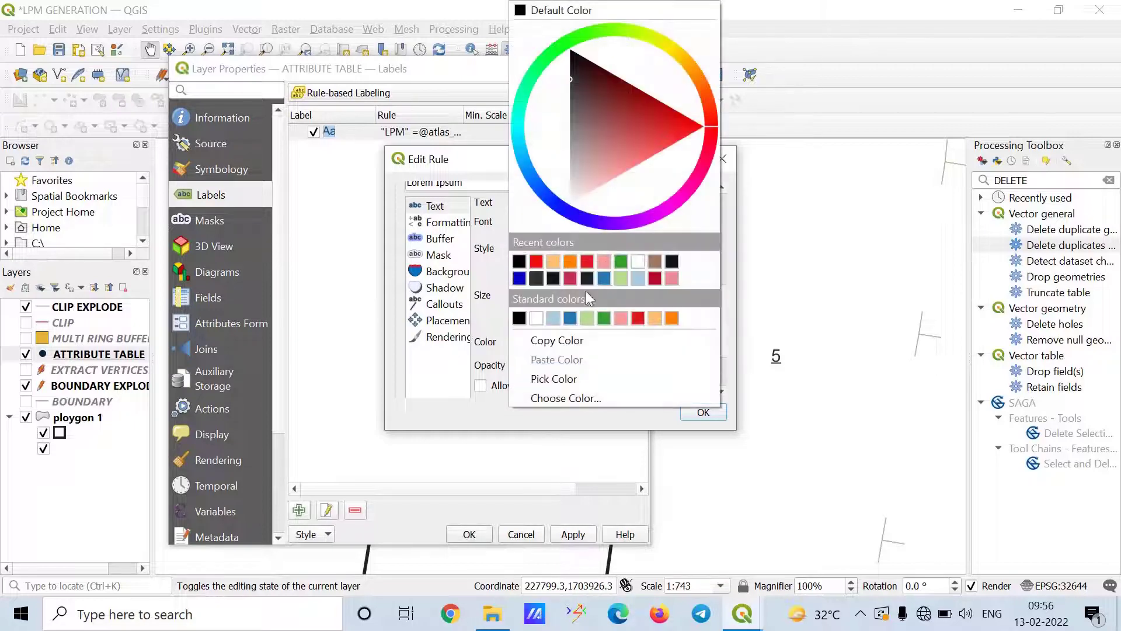
left_click(536, 261)
left_click(704, 411)
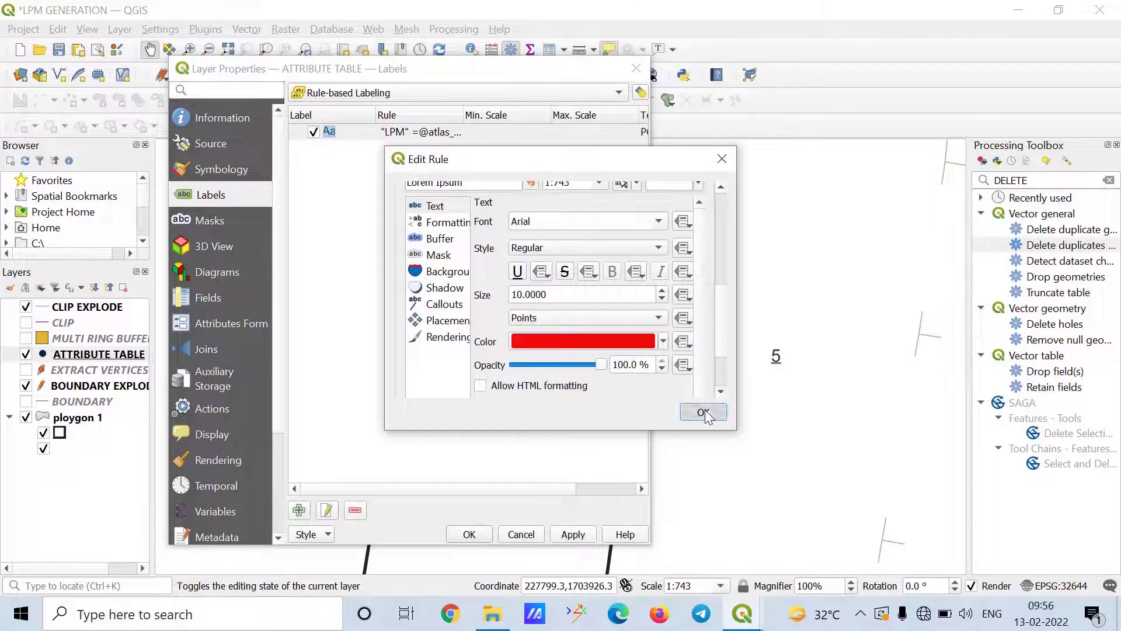
left_click(573, 535)
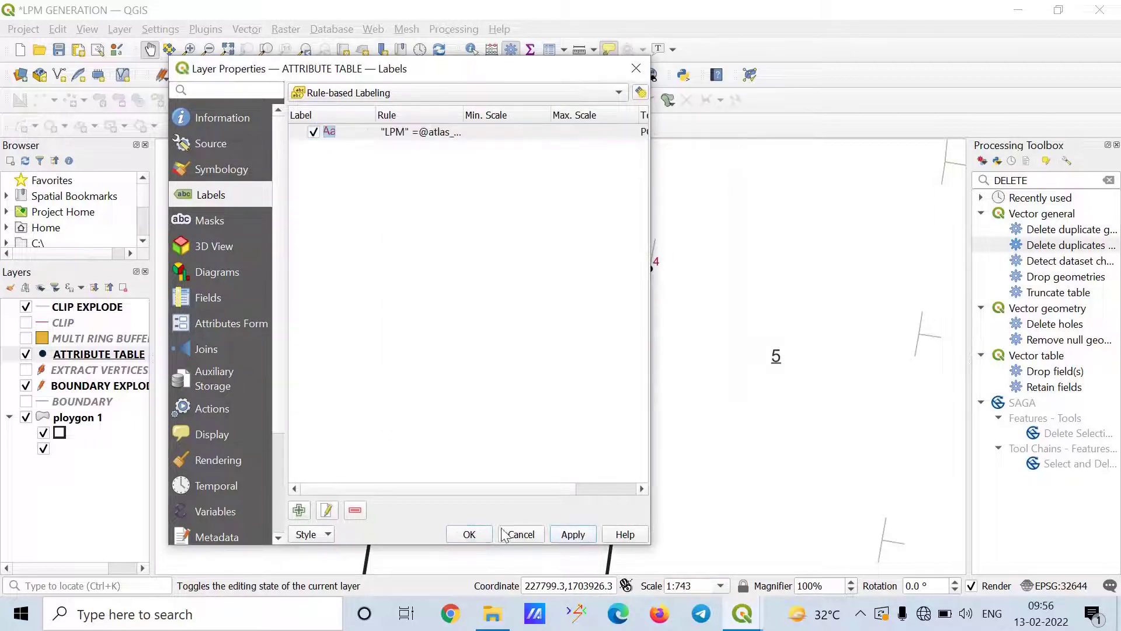
Step: Close the ATTRIBUTE TABLE layer's properties and examine the vertex number labels around the parcel
left_click(469, 535)
scroll(635, 256, "up", 2)
scroll(645, 272, "down", 2)
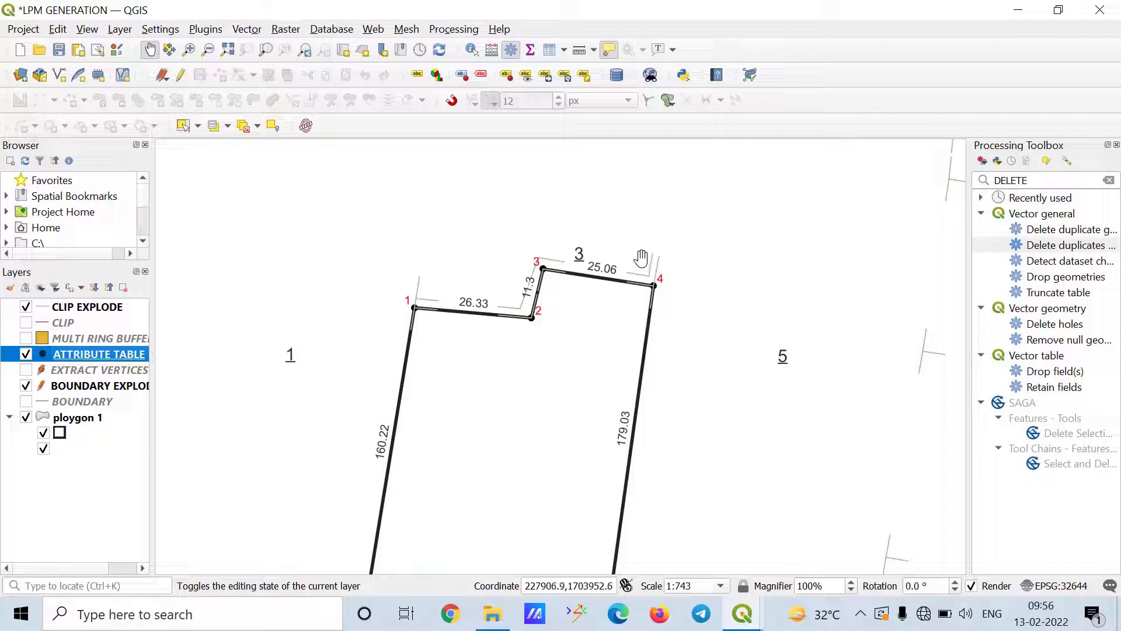
scroll(525, 266, "down", 2)
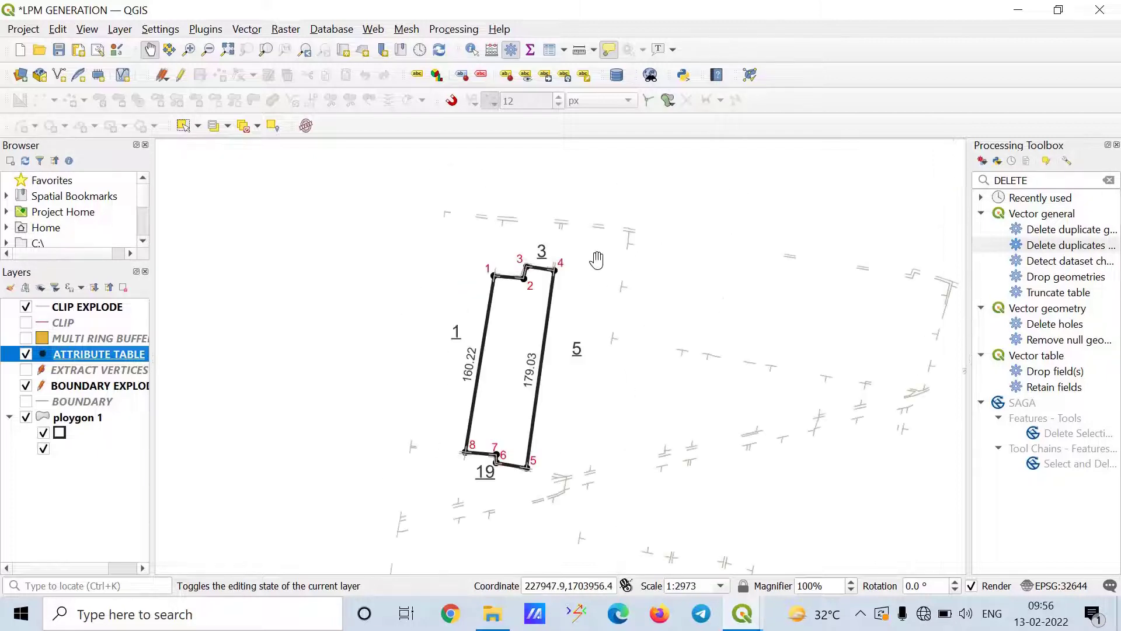
scroll(562, 270, "up", 2)
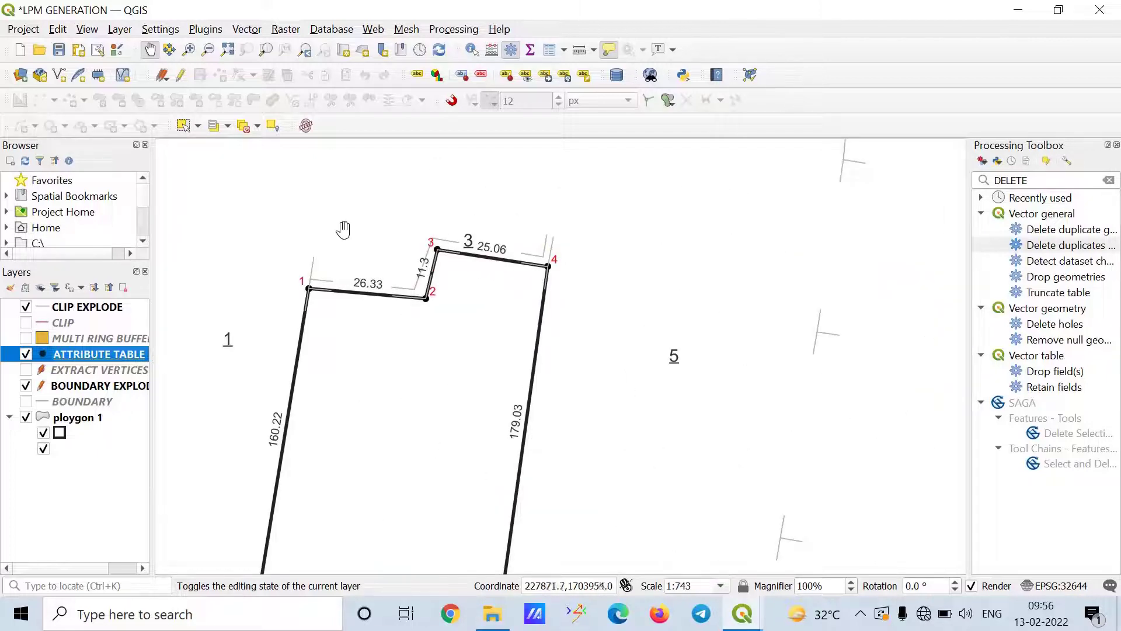
Step: Review the attribute table of the CLIP EXPLODE layer, including its LPM field
left_click(132, 310)
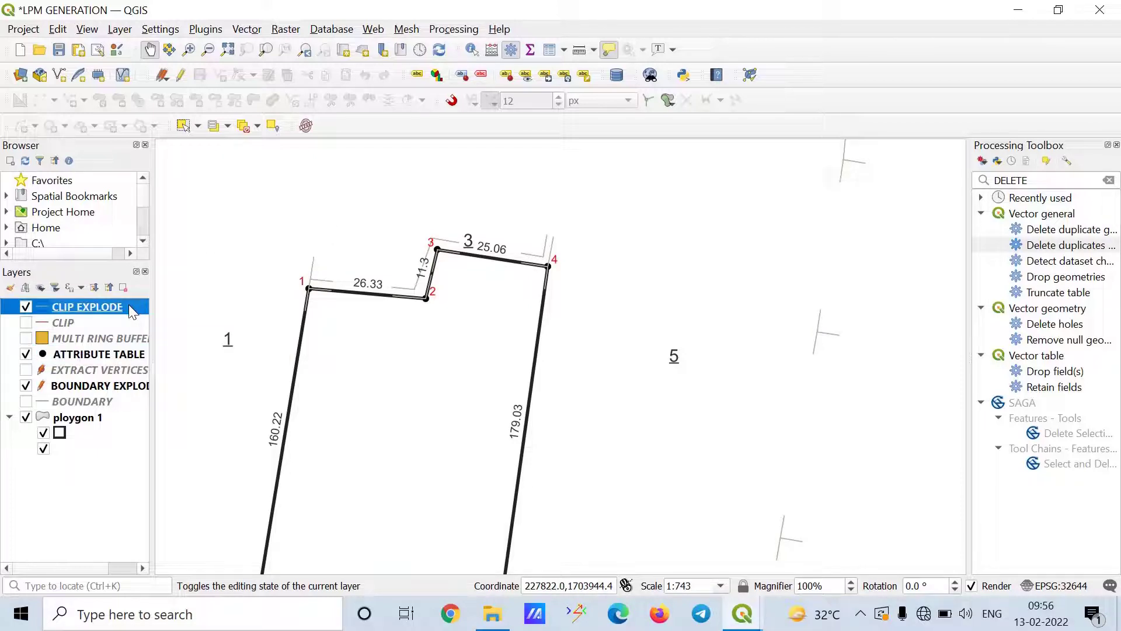
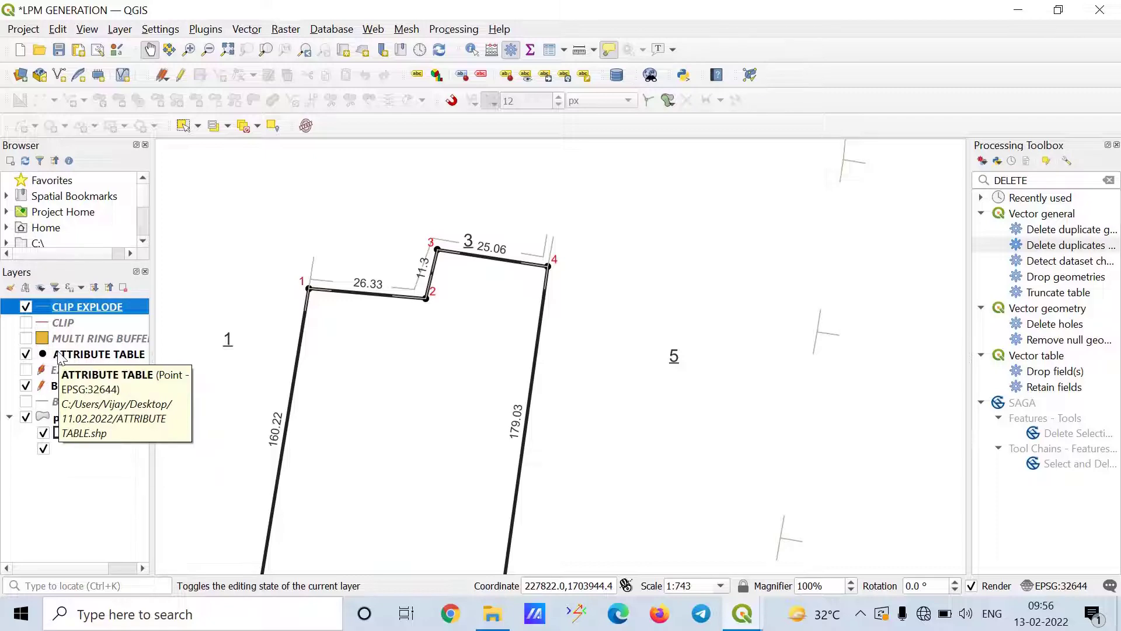
right_click(78, 305)
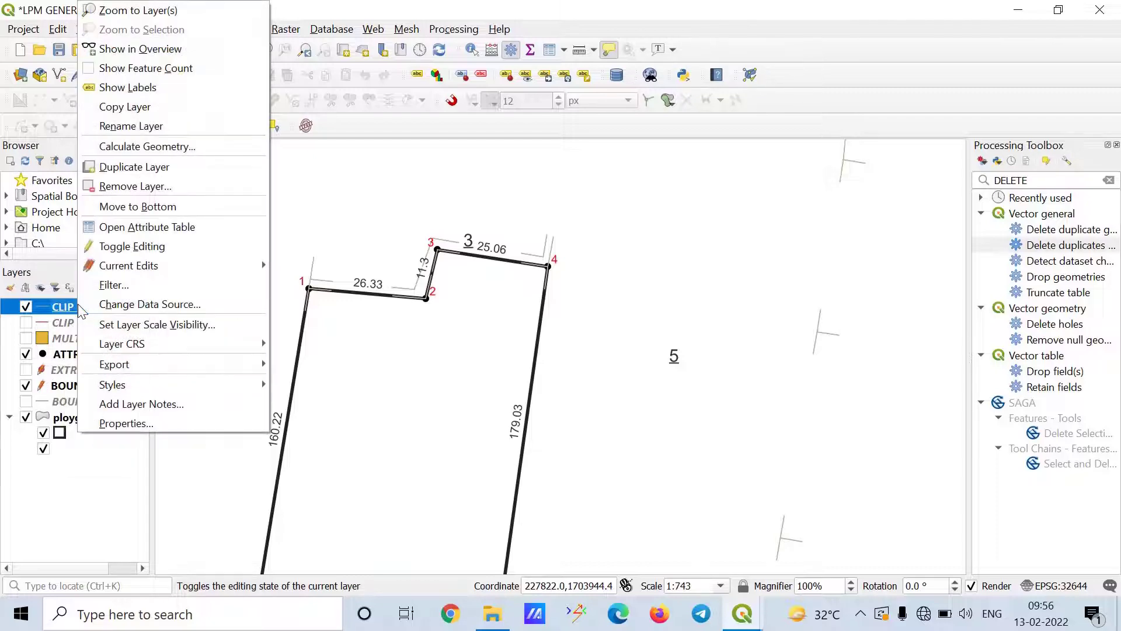
left_click(216, 227)
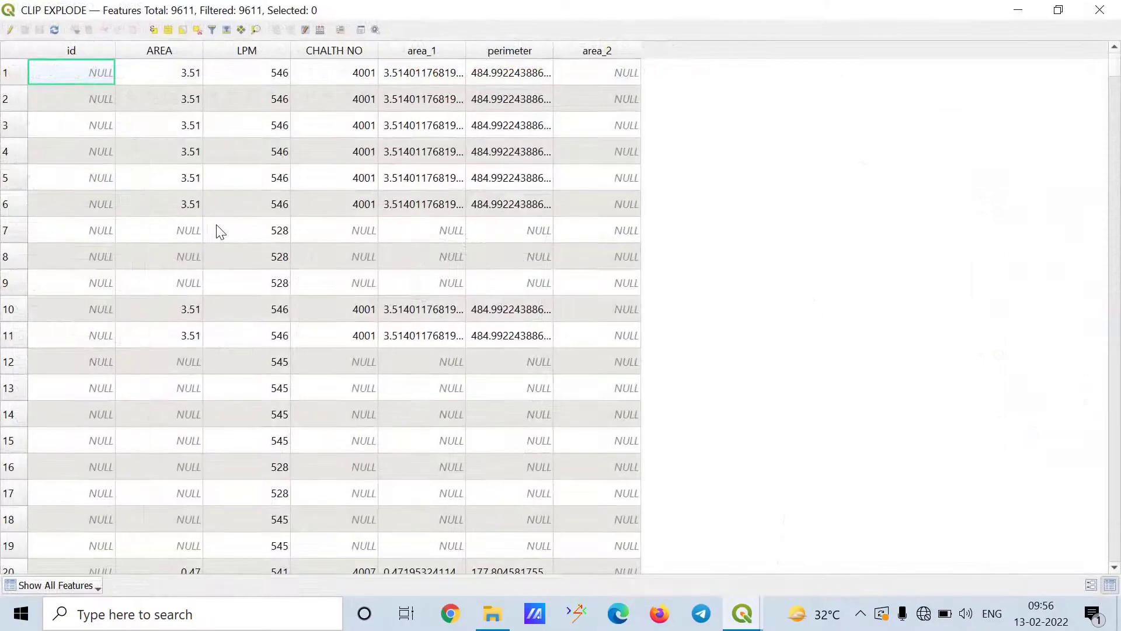
left_click(1100, 10)
Step: Switch the CLIP EXPLODE layer's symbology from Single Symbol to Rule-based
right_click(132, 304)
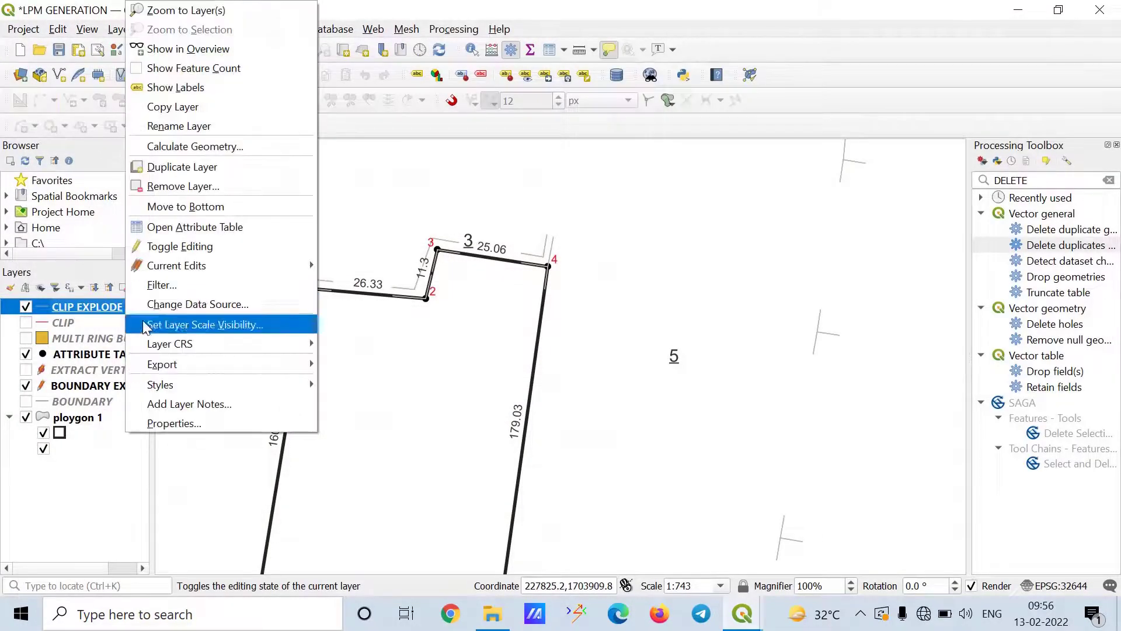
left_click(159, 421)
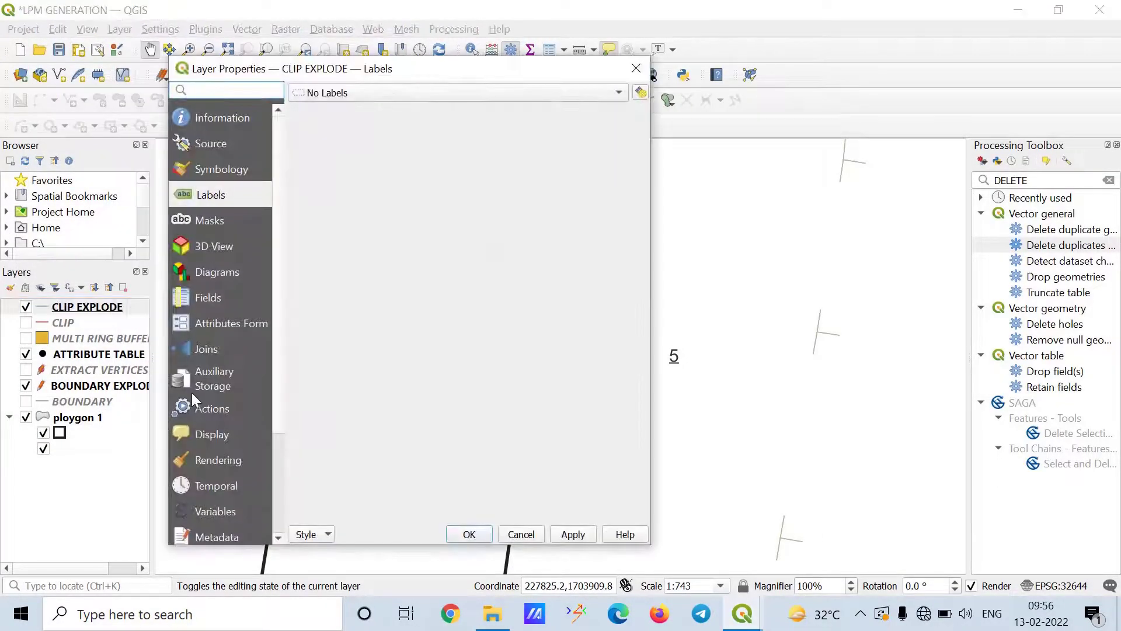
left_click(243, 170)
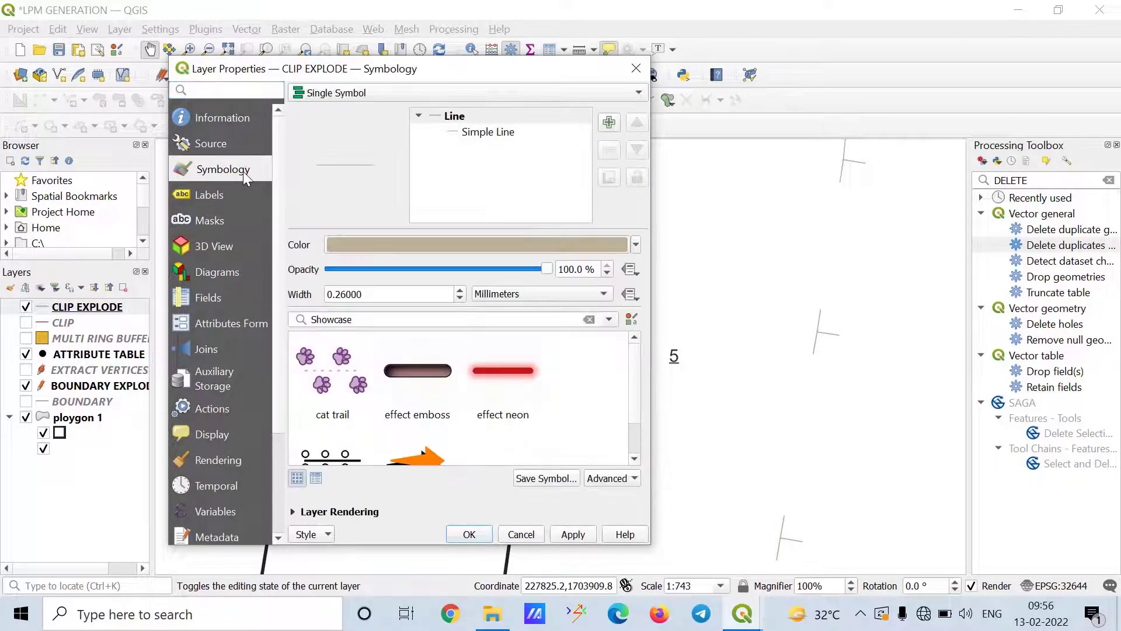
left_click(361, 93)
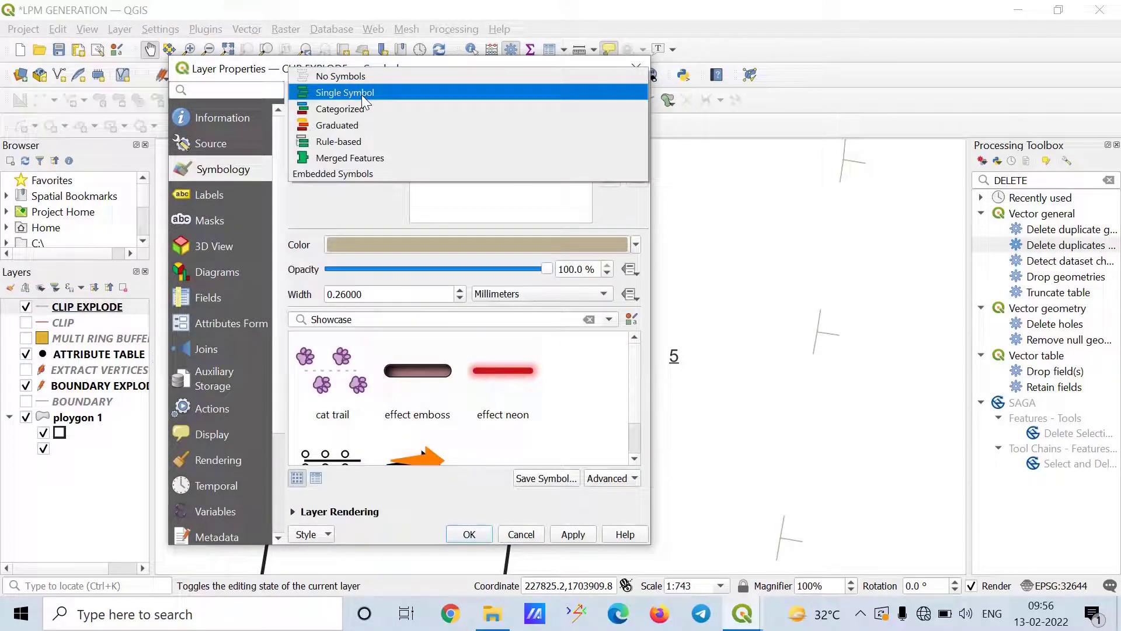
left_click(356, 141)
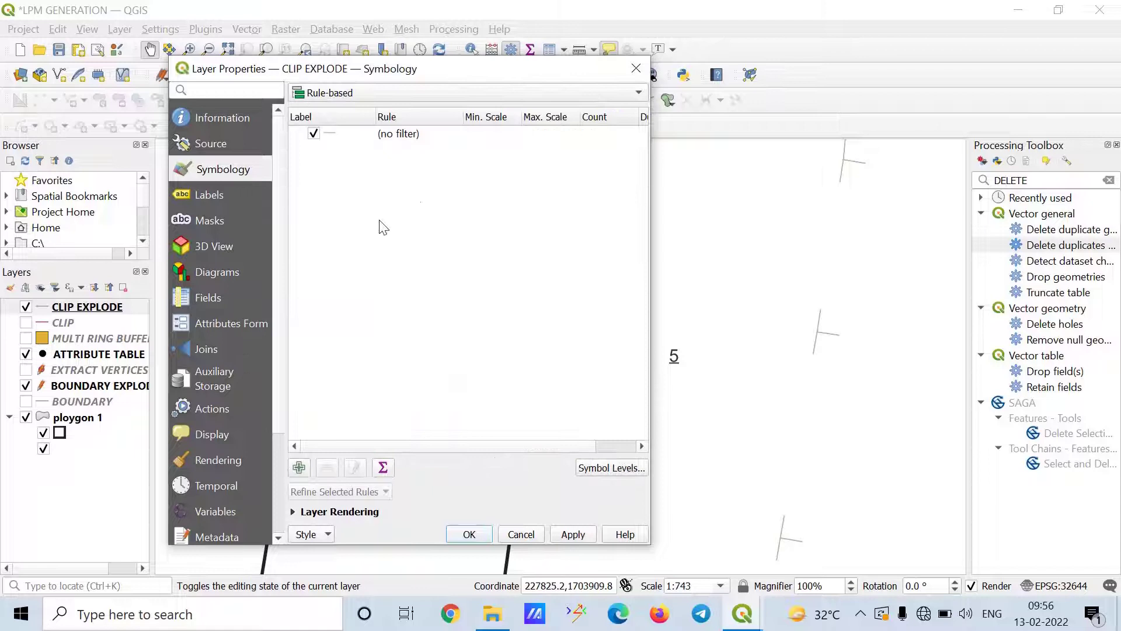
double_click(428, 134)
left_click(687, 171)
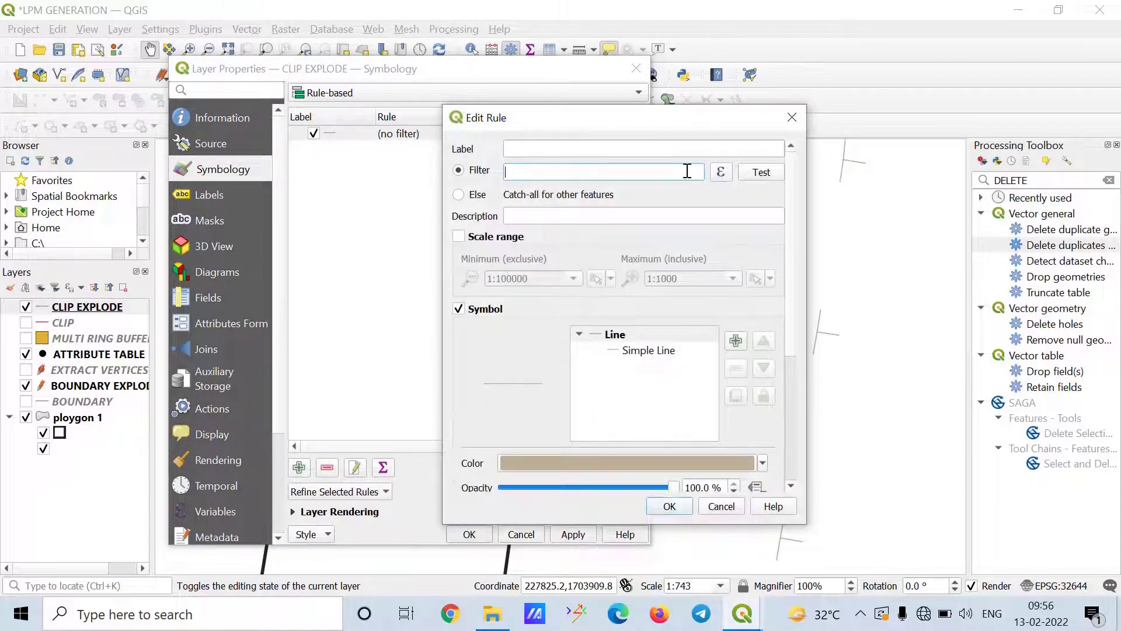
key("ctrl+v")
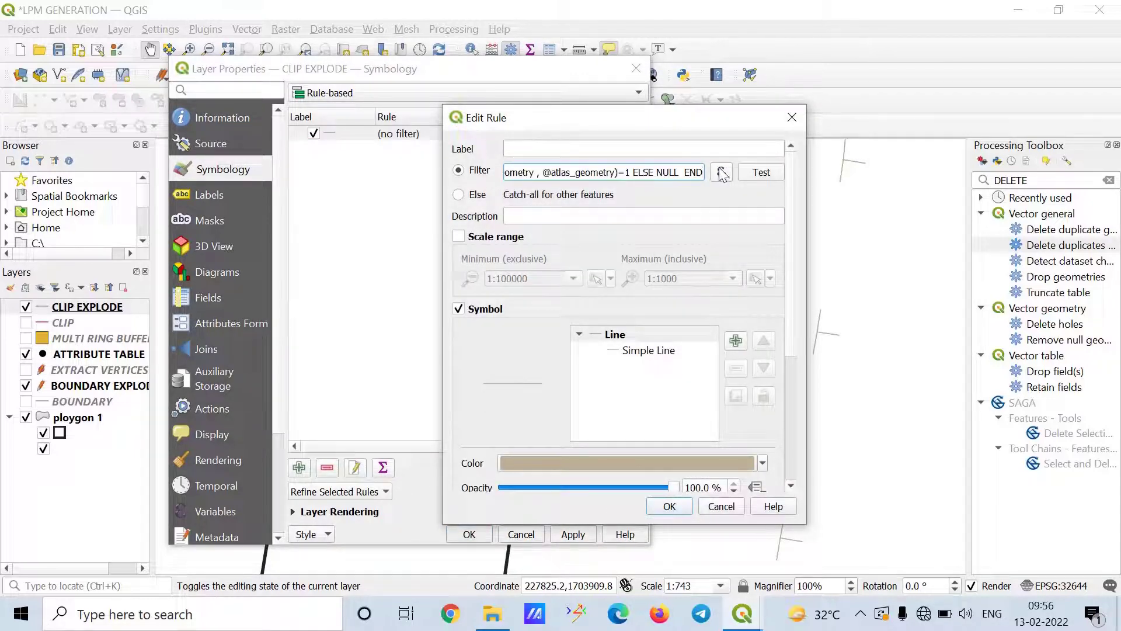
left_click(761, 172)
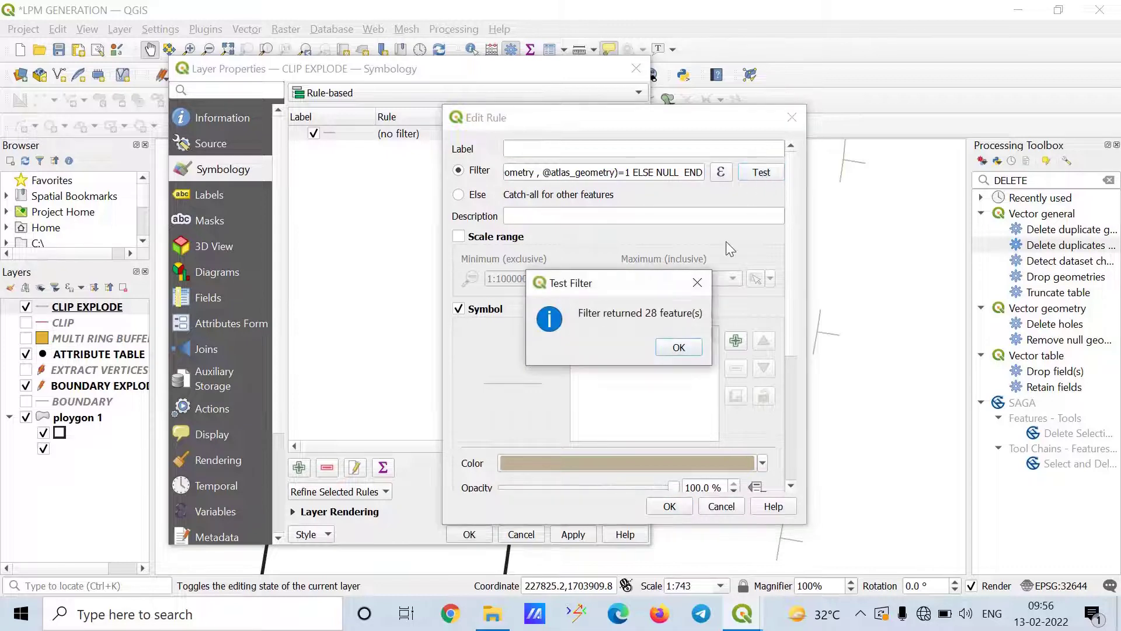
left_click(678, 349)
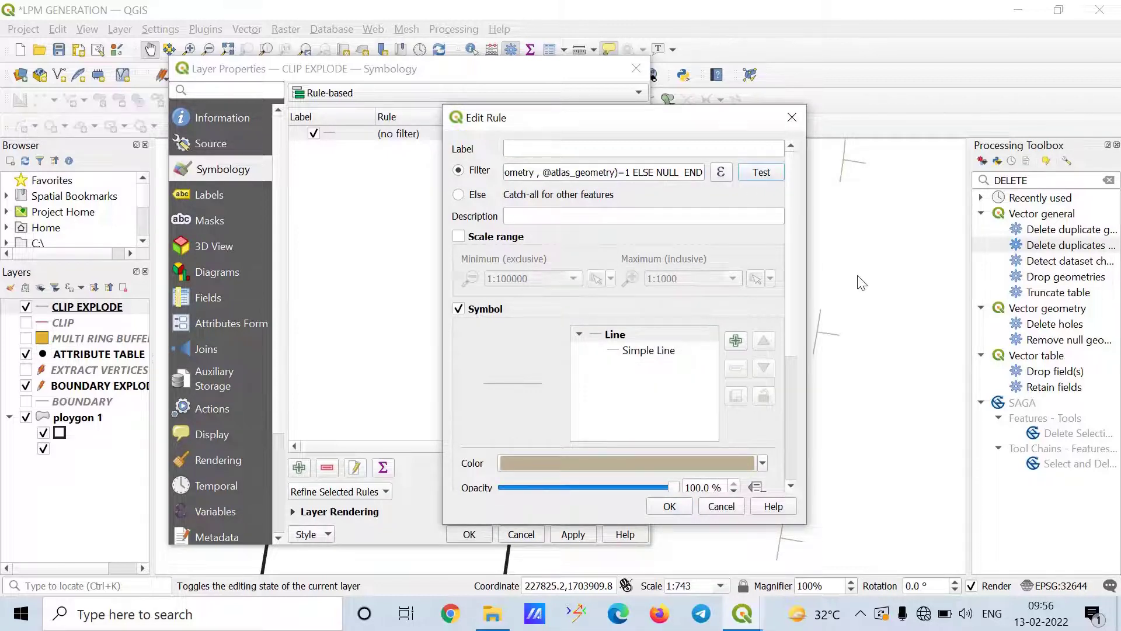
Step: Set the CLIP EXPLODE rule's line color to black and apply the filtered symbology
scroll(785, 250, "down", 3)
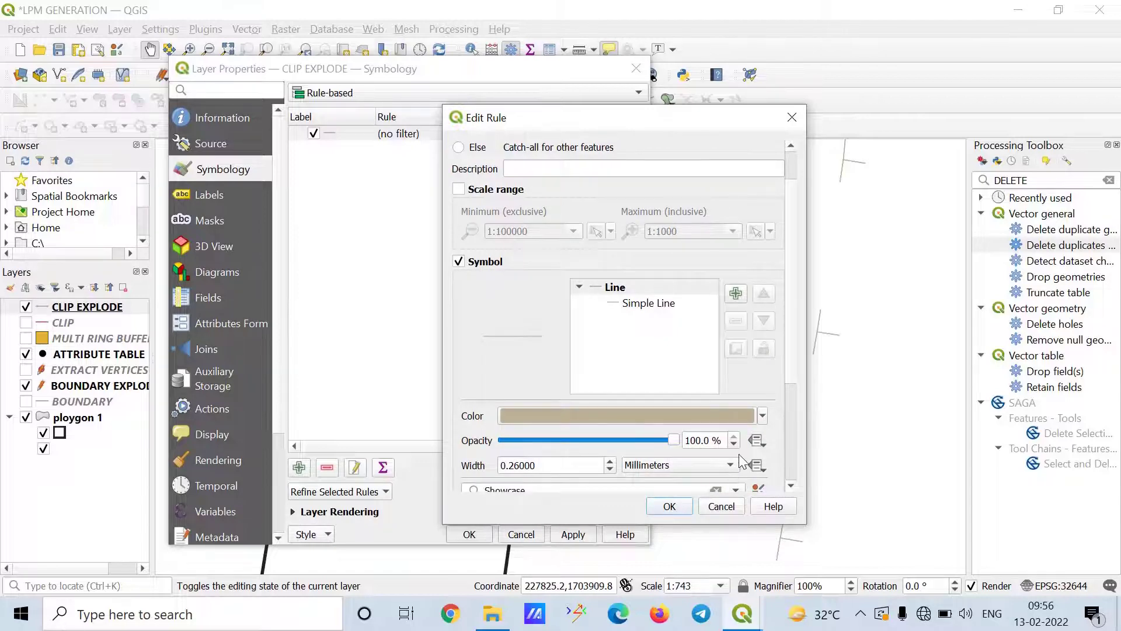
left_click(762, 416)
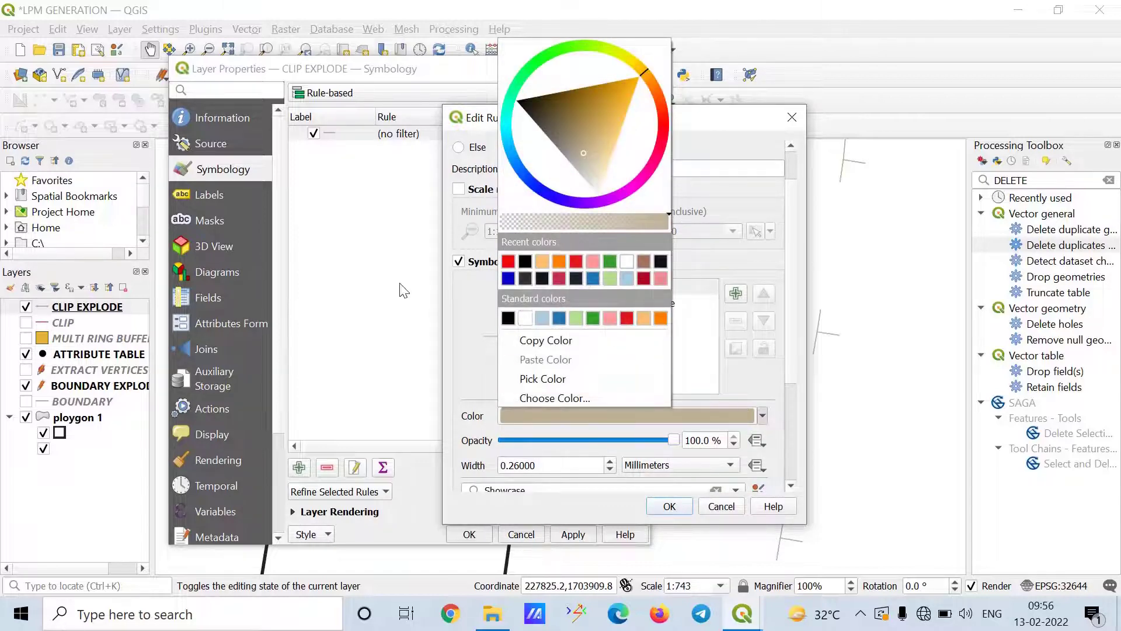
left_click(507, 317)
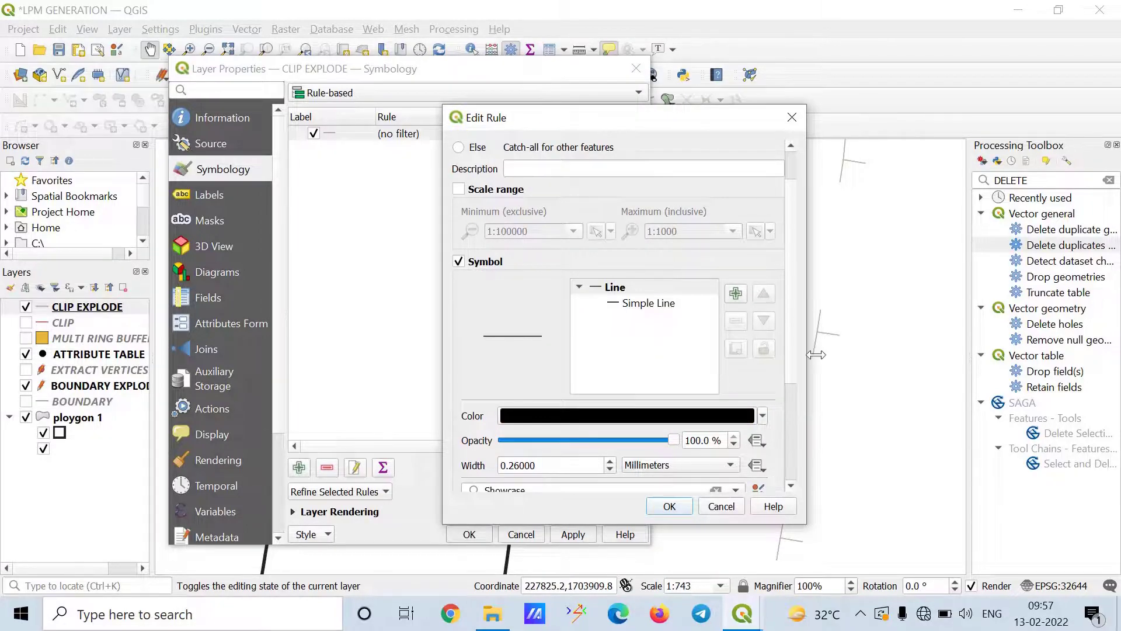
left_click_drag(789, 331, 784, 431)
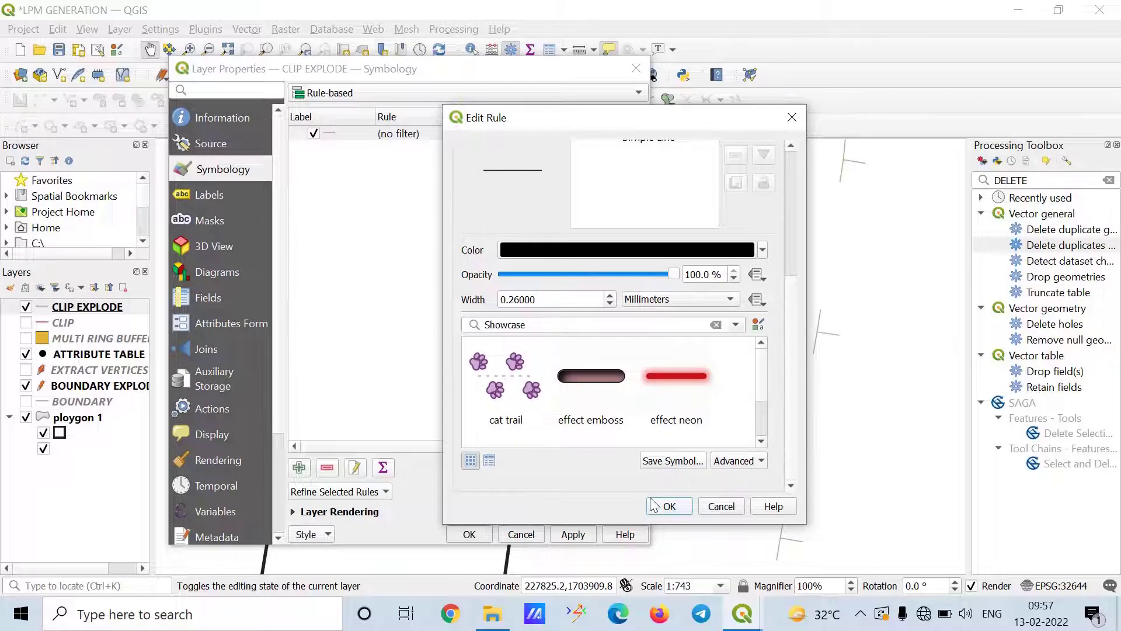
left_click(667, 507)
left_click(585, 535)
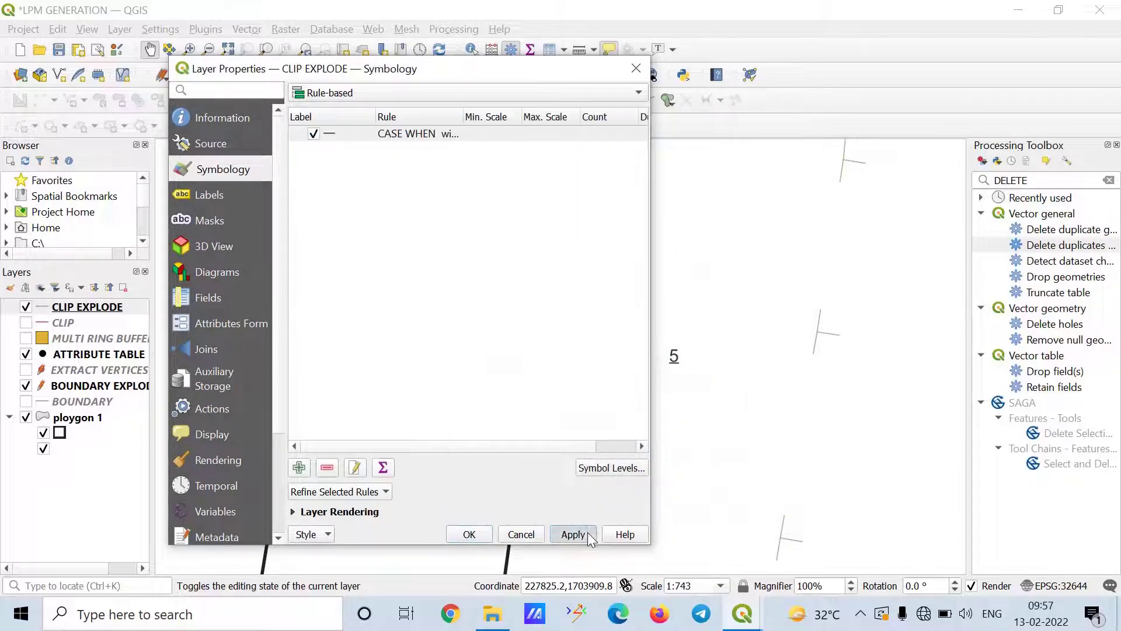
left_click(469, 533)
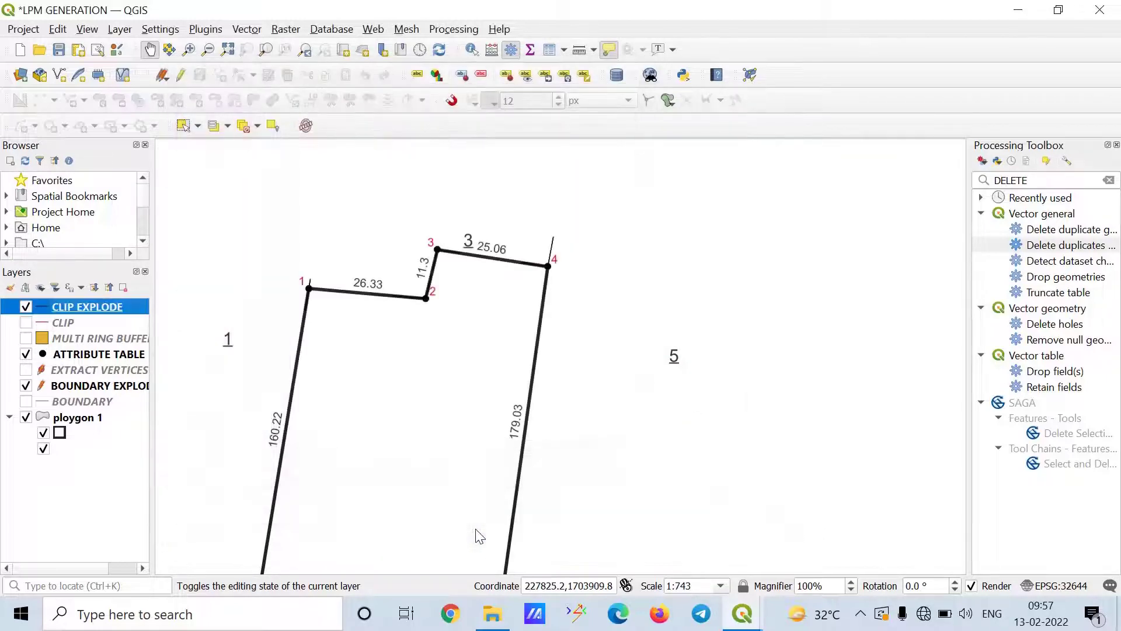
Step: Set the stroke width of the CLIP EXPLODE rule's Simple Line to 0.80 millimeters and apply it
scroll(663, 252, "up", 1)
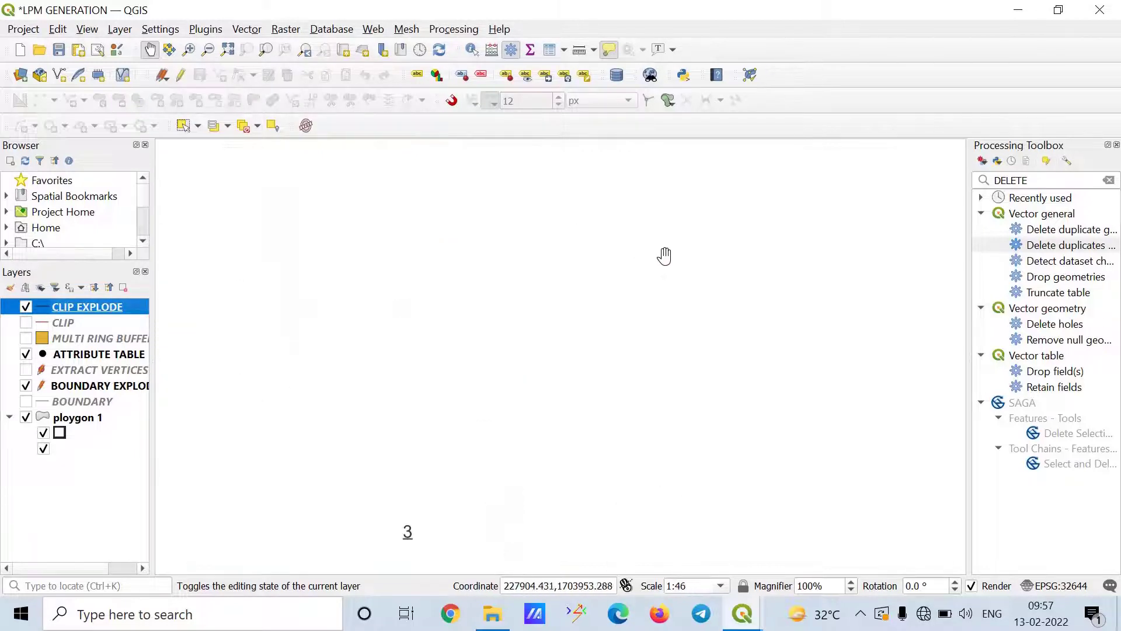
scroll(700, 333, "down", 1)
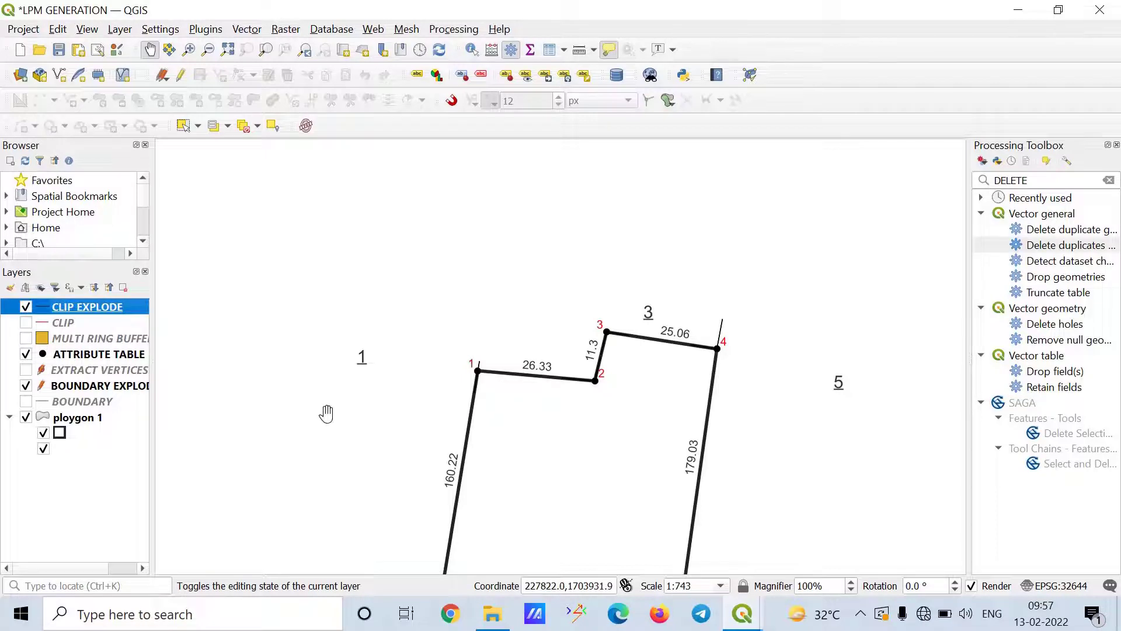
scroll(723, 340, "up", 2)
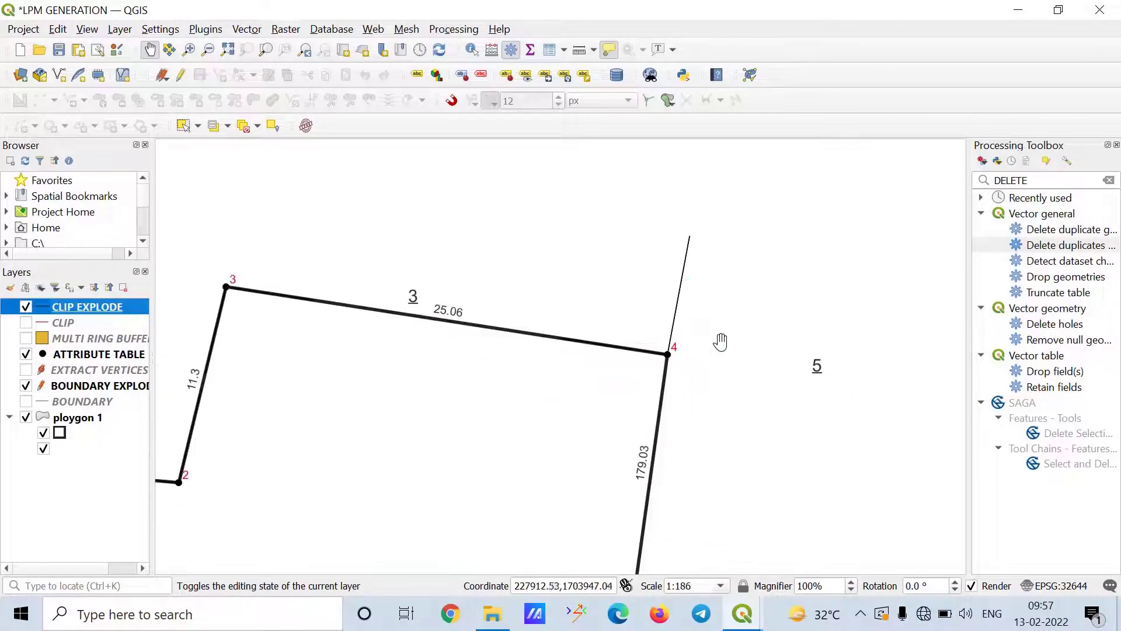
right_click(120, 309)
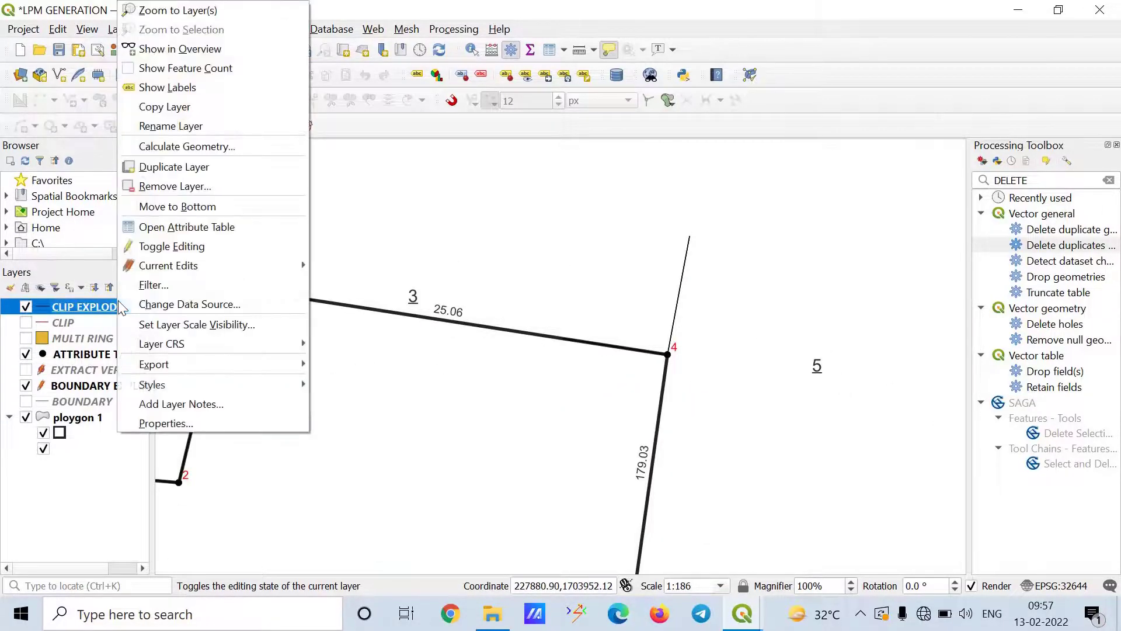
left_click(204, 418)
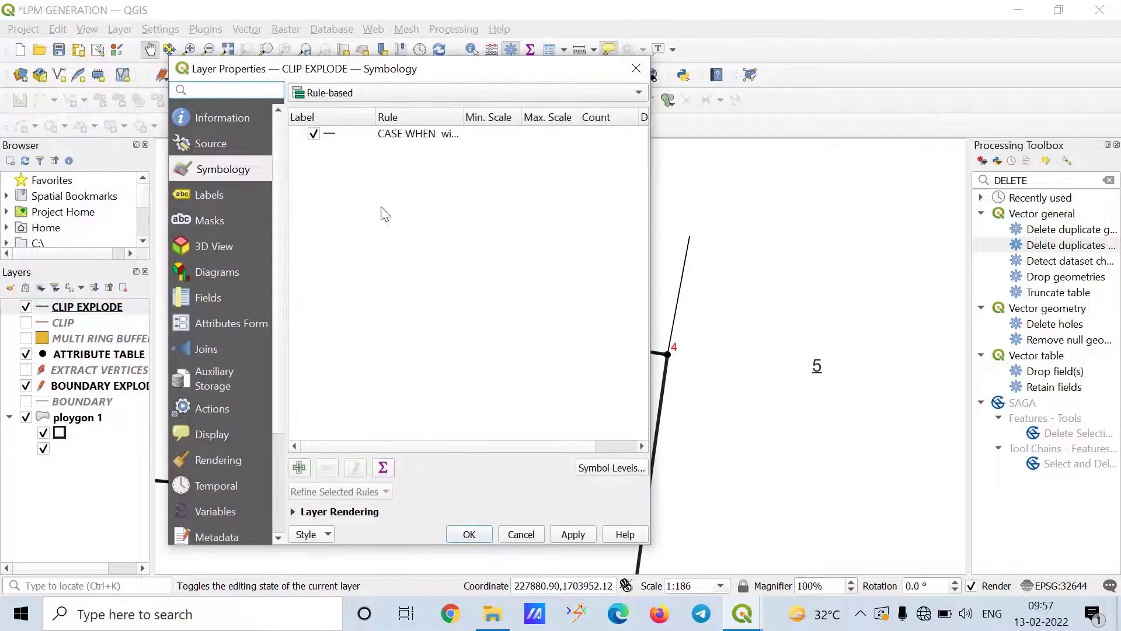
double_click(445, 135)
left_click(663, 352)
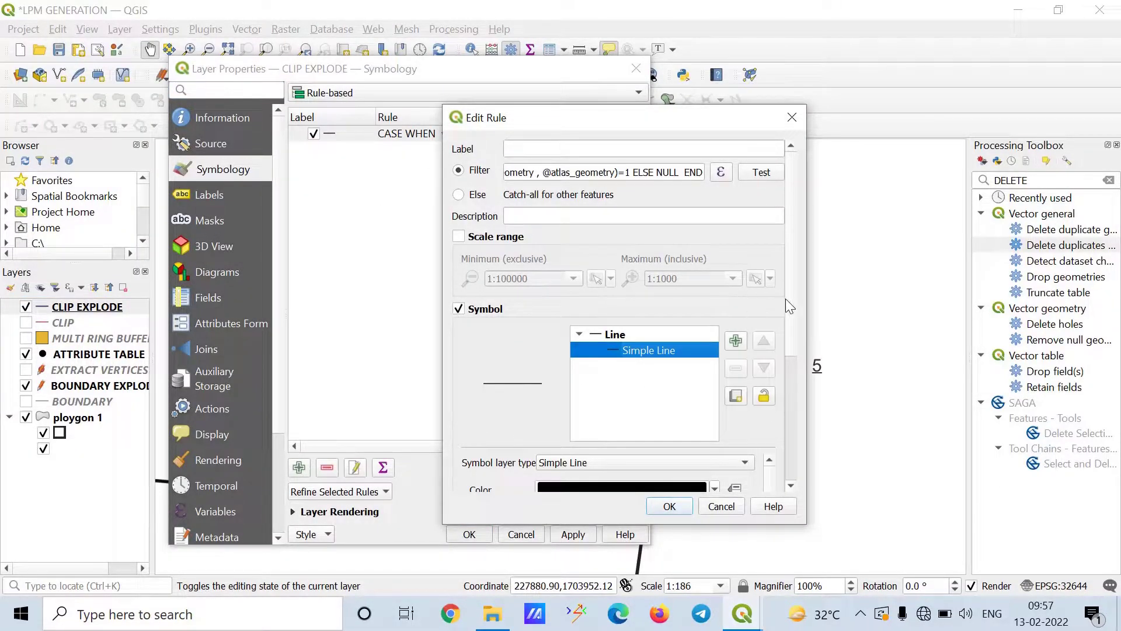
left_click_drag(786, 299, 774, 436)
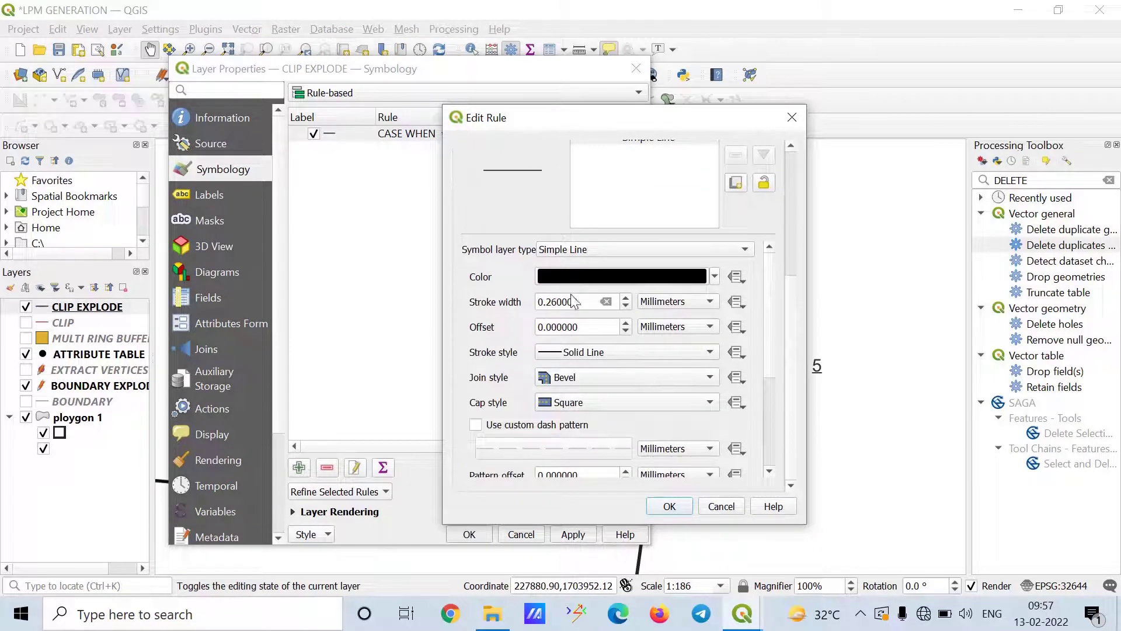
left_click(606, 301)
type("0.80")
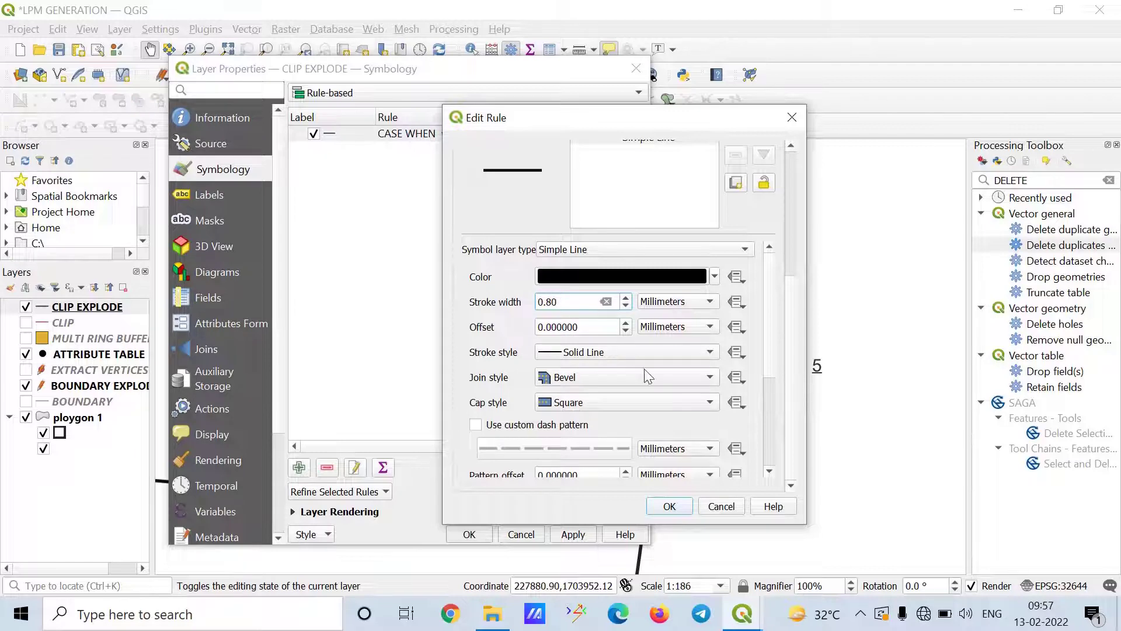
left_click(670, 507)
left_click(573, 534)
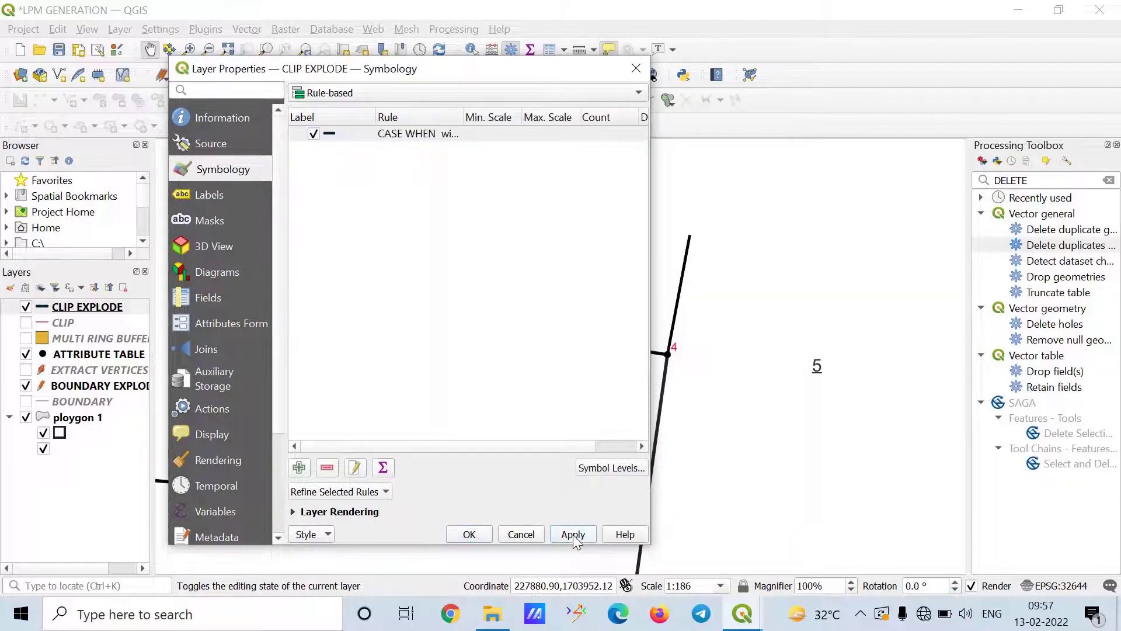
left_click(470, 534)
Step: Examine the CLIP EXPLODE extension lines around the parcel, especially where they meet vertex 4
scroll(604, 344, "down", 1)
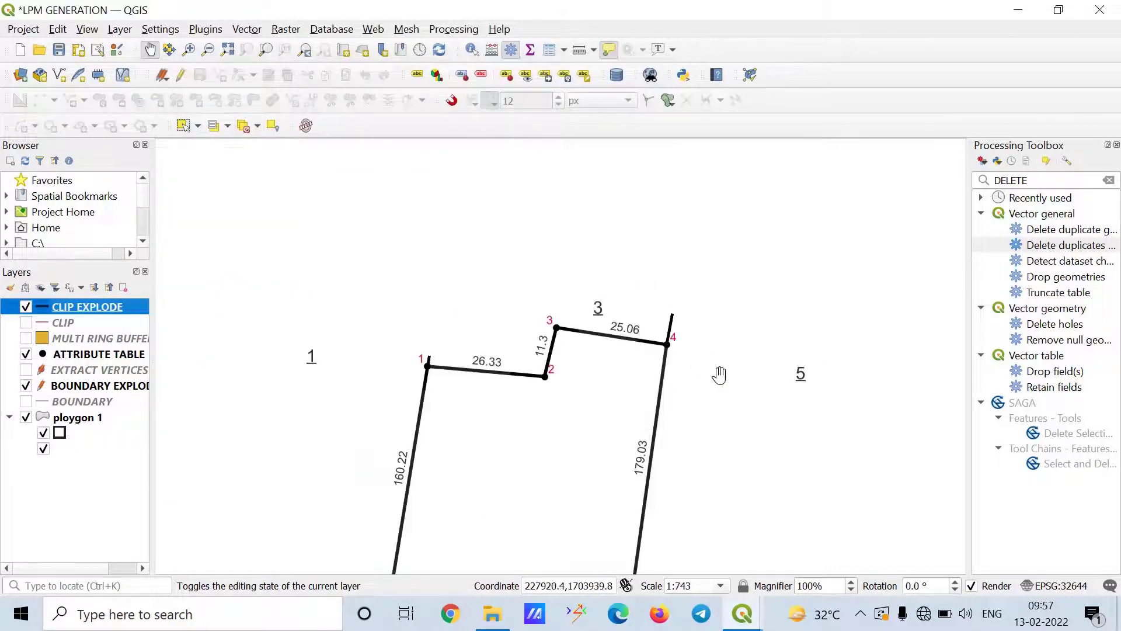
scroll(677, 335, "down", 1)
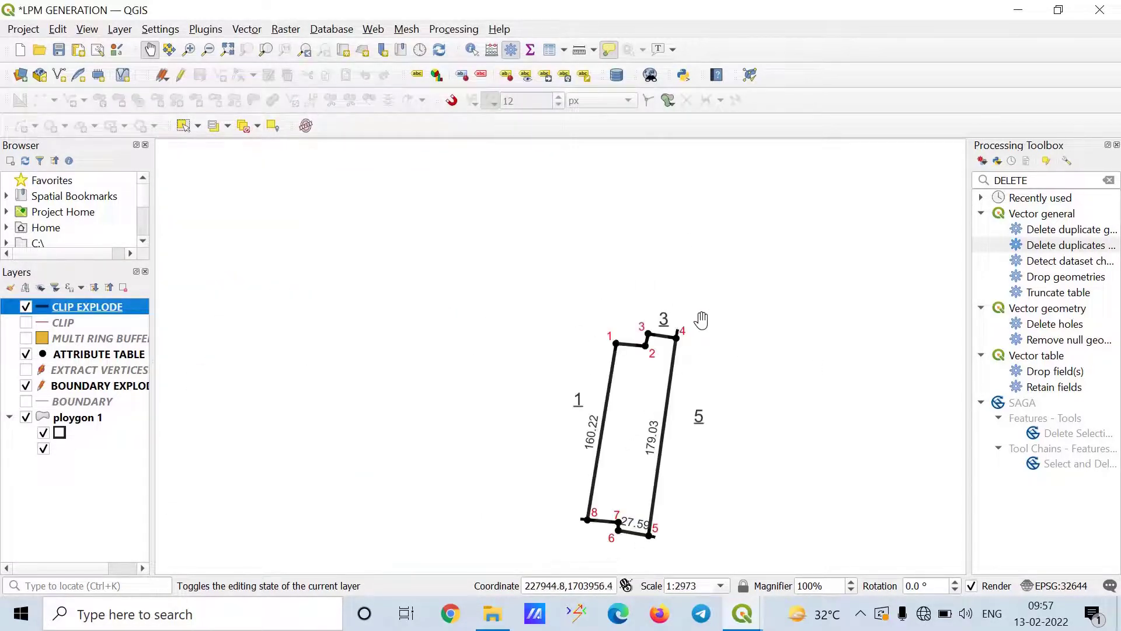
scroll(698, 356, "up", 3)
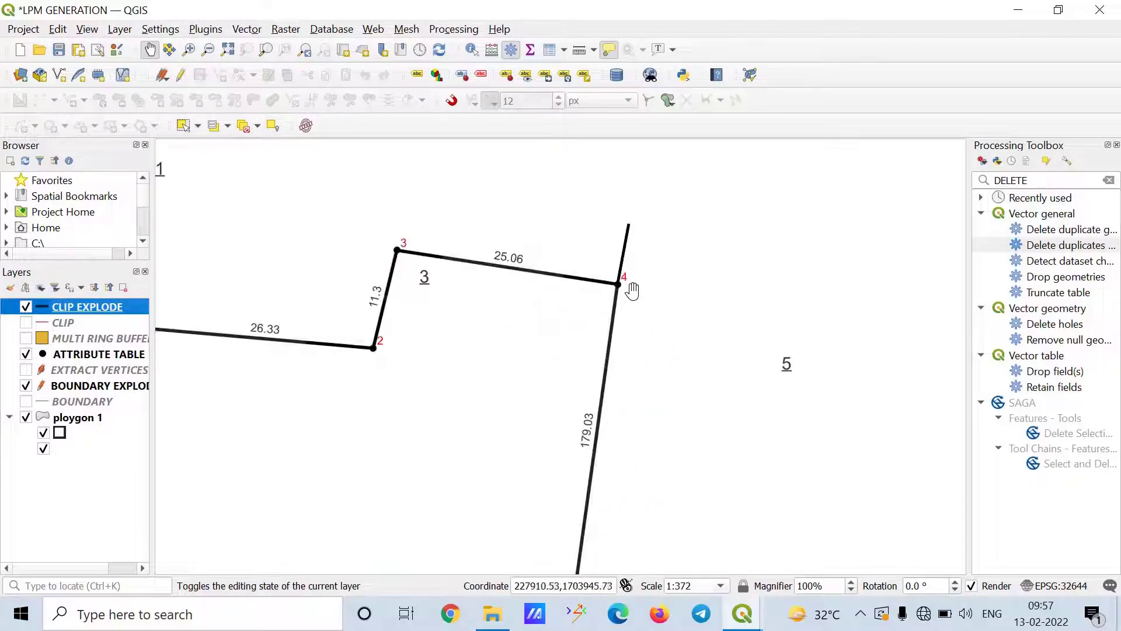
scroll(616, 287, "up", 2)
scroll(634, 270, "down", 2)
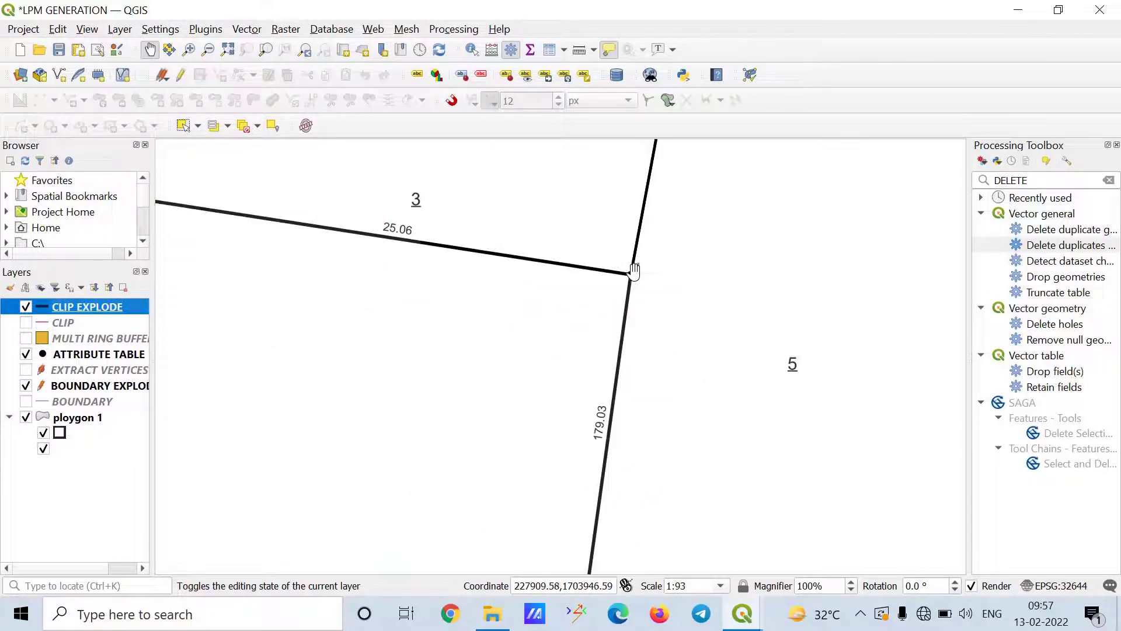
Step: Show the whole parcel in the map and save the LPM GENERATION project
scroll(695, 327, "down", 3)
left_click_drag(706, 401, 594, 310)
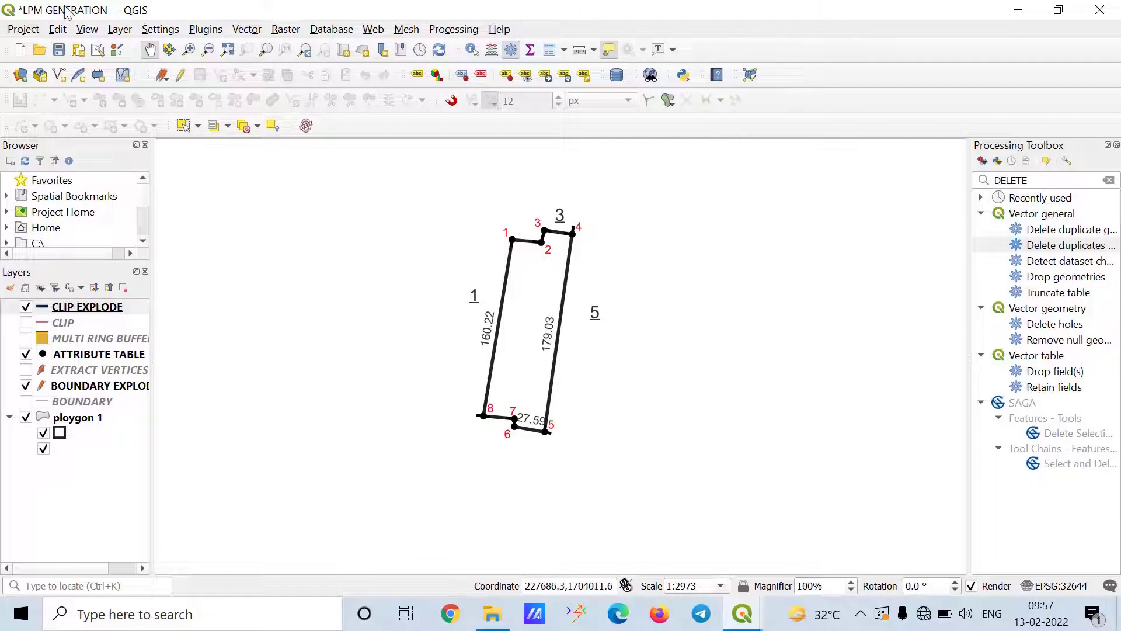
left_click(59, 50)
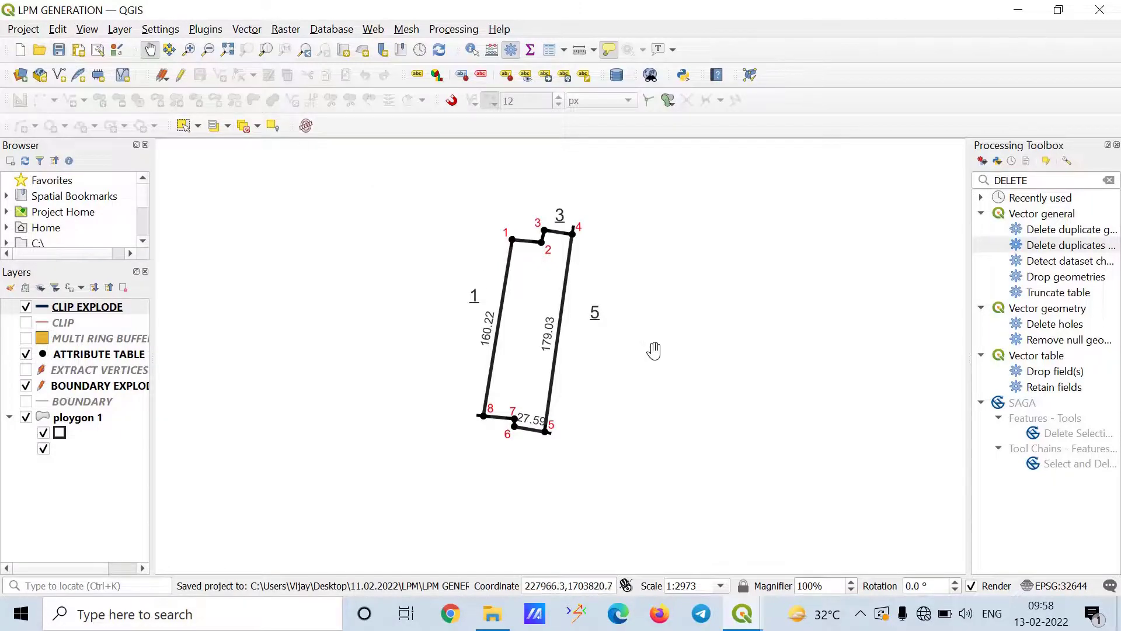
Step: Switch to the LPM layout and examine the parcel's length labels, vertex numbers and extension lines on the atlas page
mouse_move(740, 619)
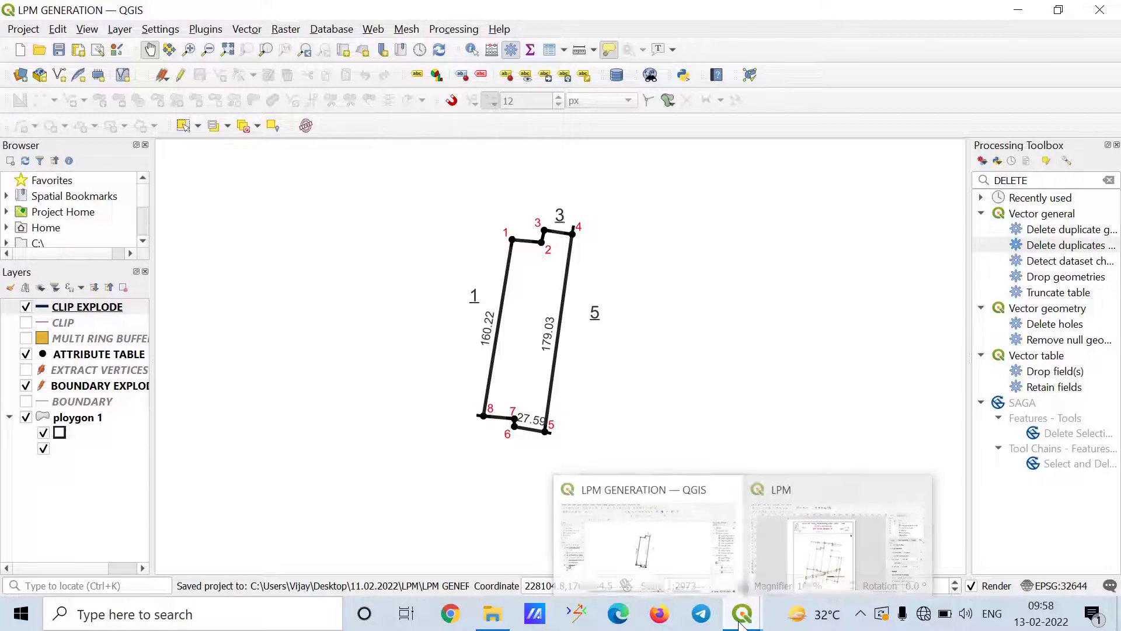
left_click(822, 529)
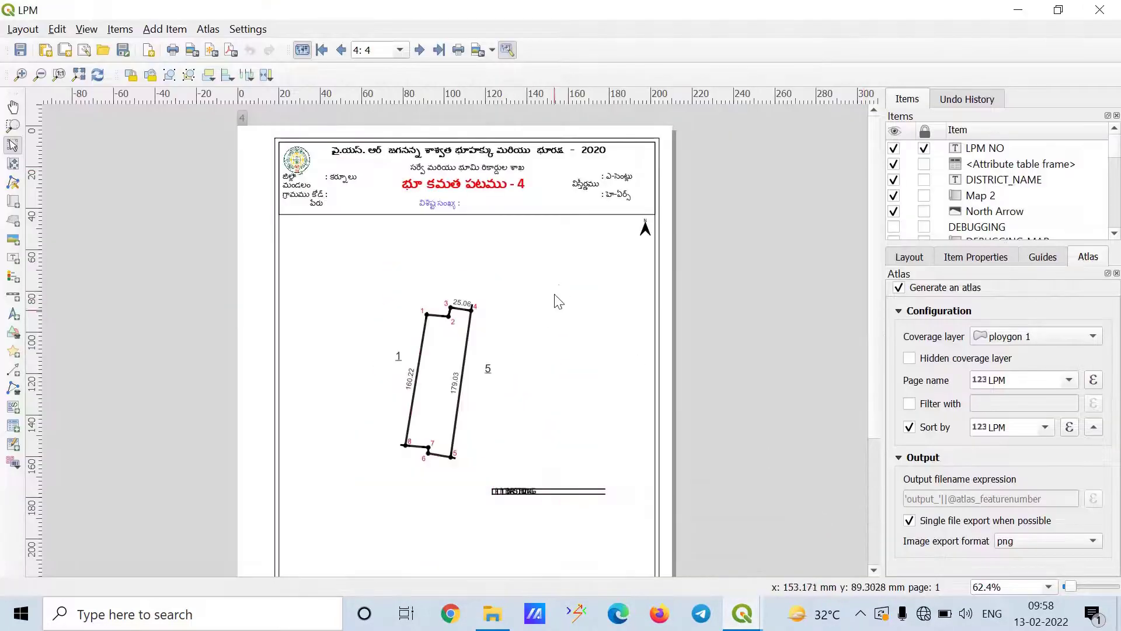
scroll(424, 341, "up", 2)
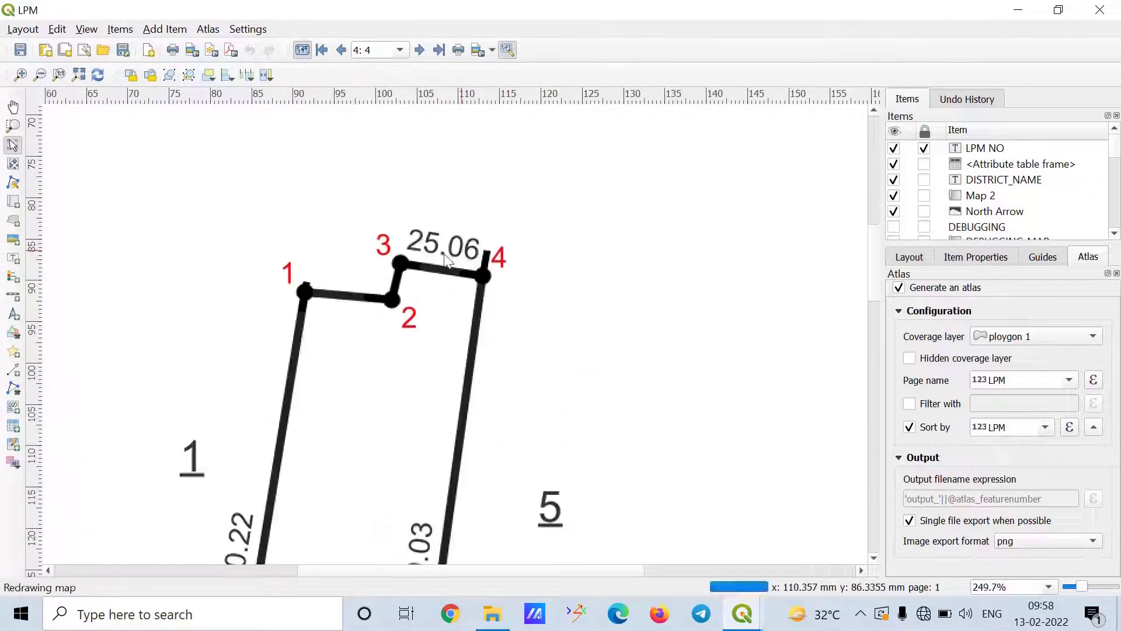
scroll(416, 301, "up", 2)
scroll(438, 308, "down", 2)
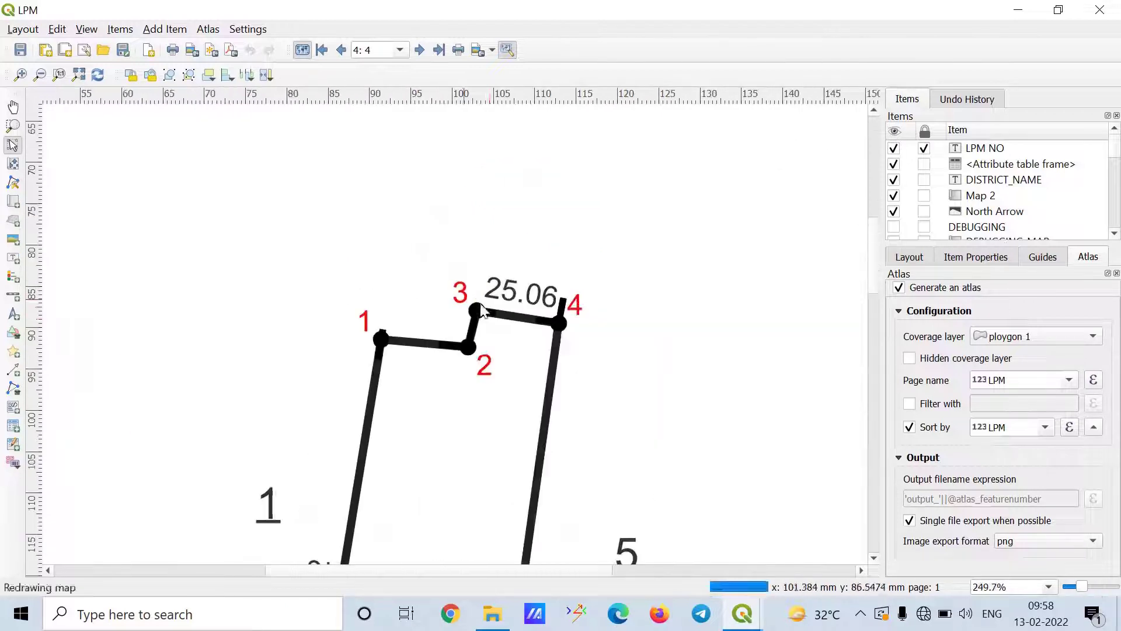
scroll(529, 350, "down", 1)
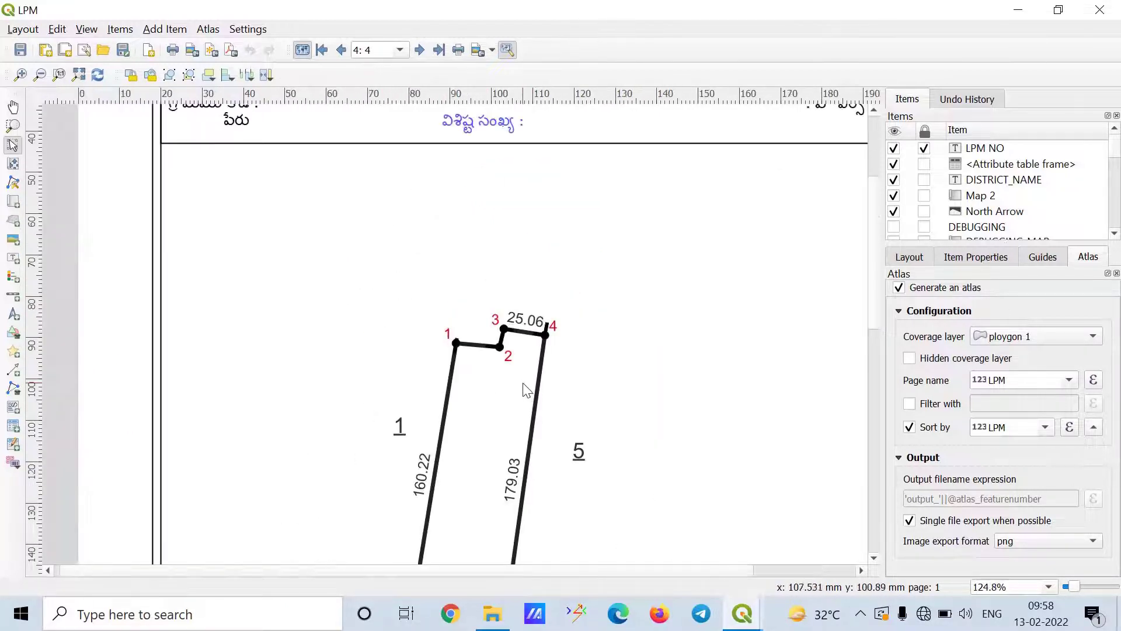
left_click_drag(529, 336, 538, 231)
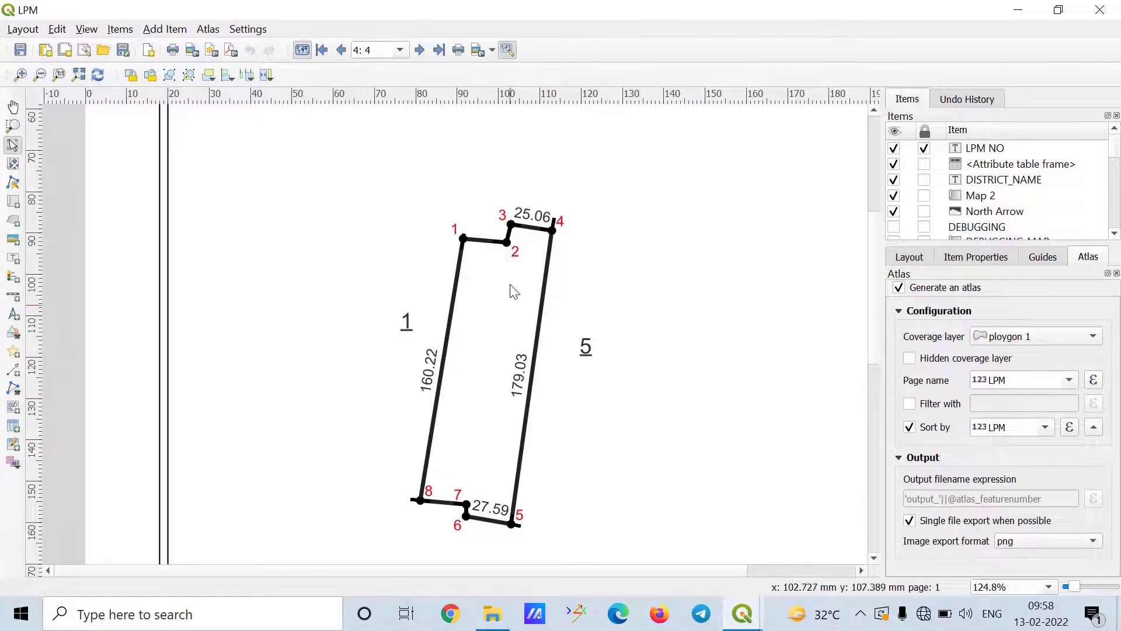
scroll(511, 231, "up", 3)
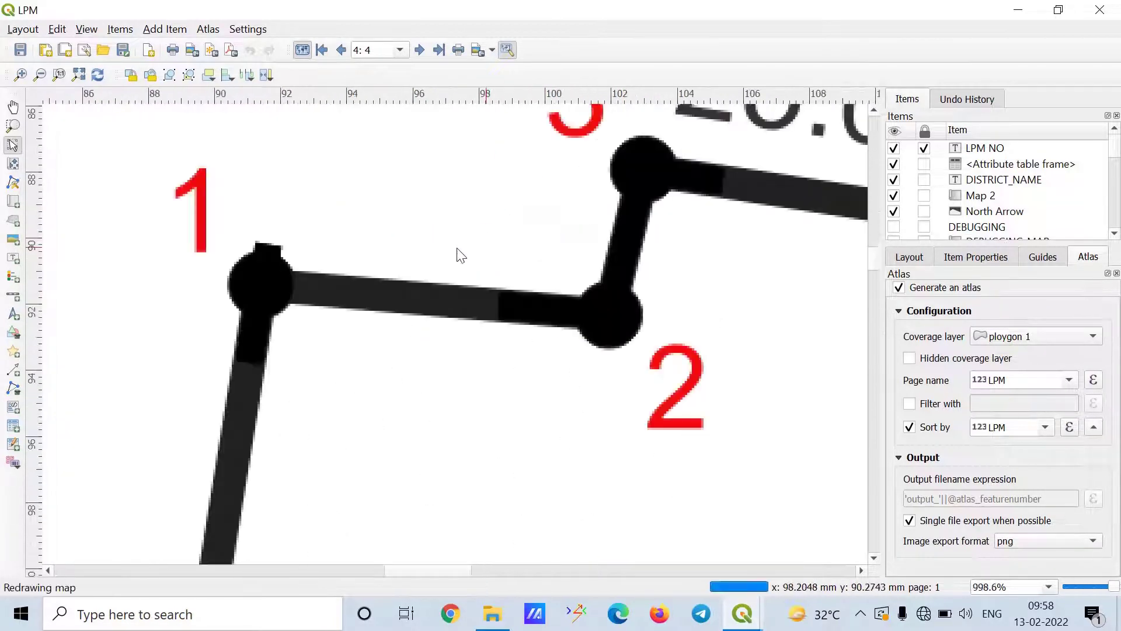
scroll(452, 249, "down", 2)
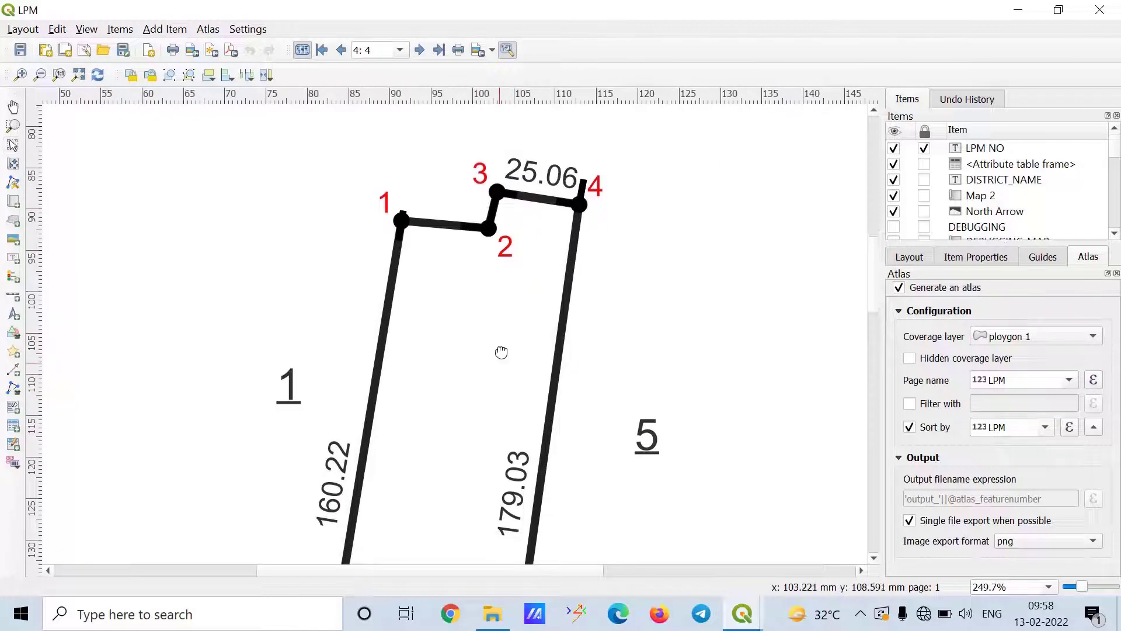
scroll(435, 430, "down", 1)
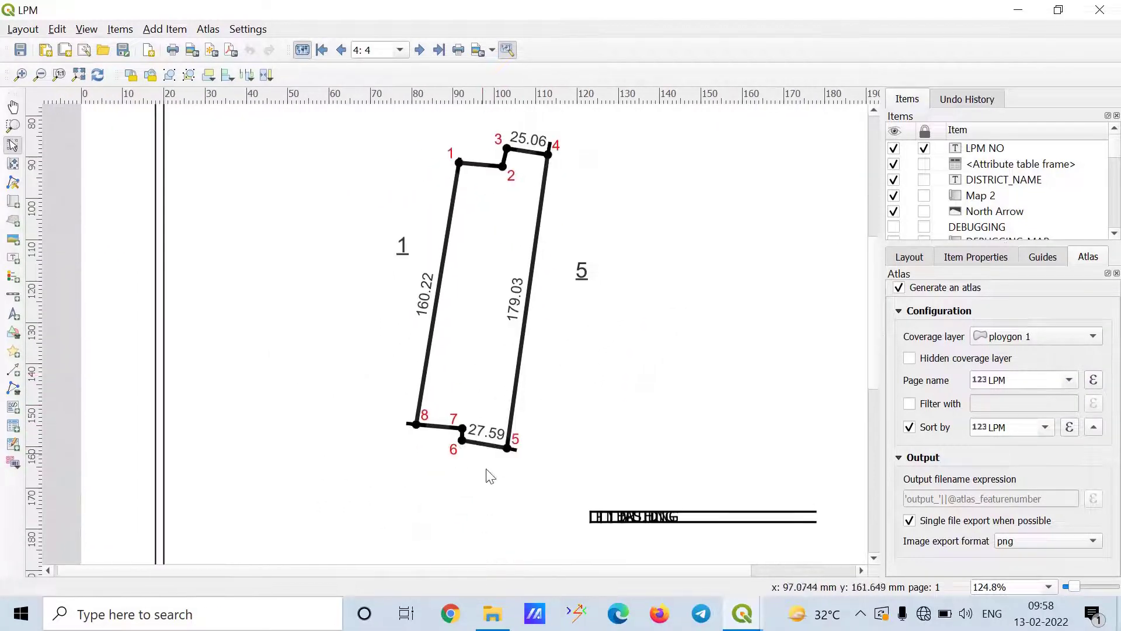
Step: Return to the main project map and check at closer range which length labels appear on the parcel's short sides
mouse_move(741, 613)
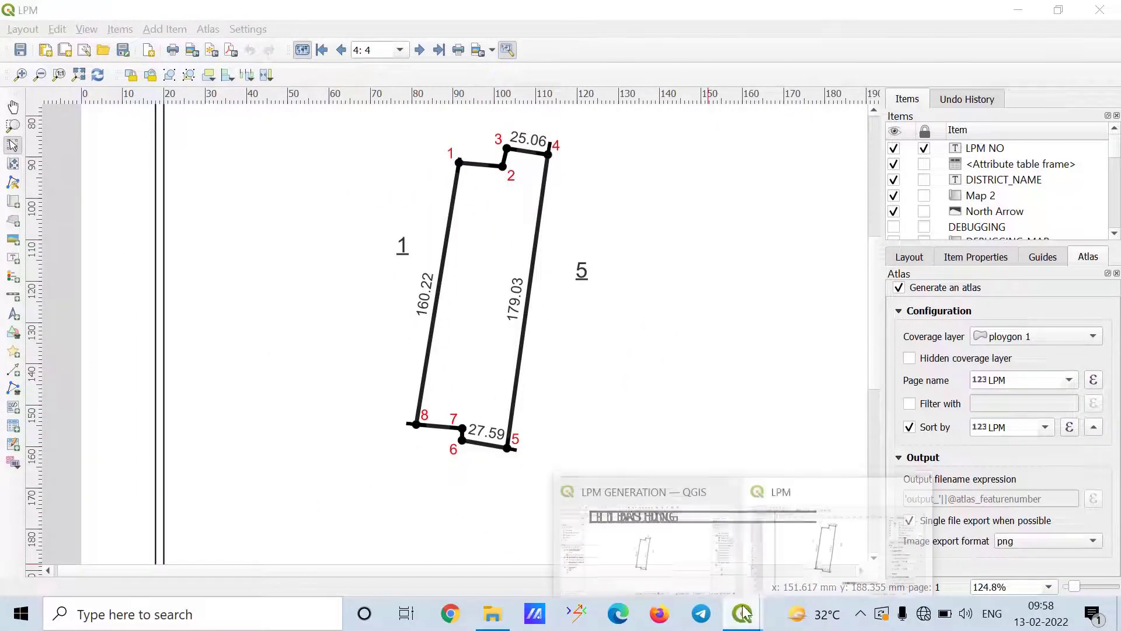
left_click(665, 526)
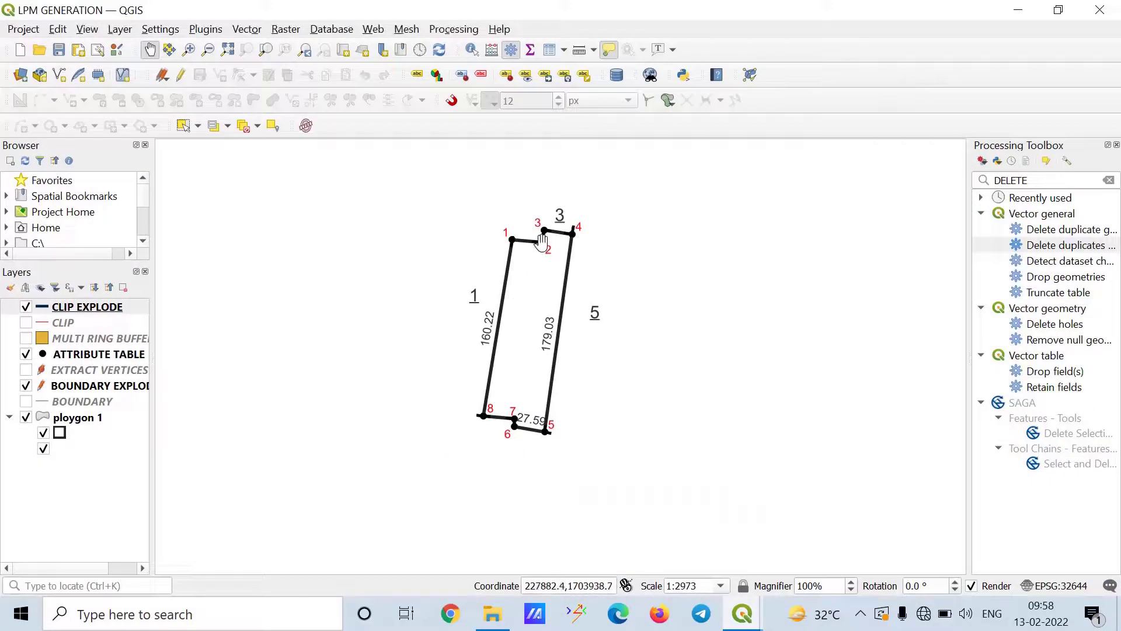
scroll(543, 239, "up", 1)
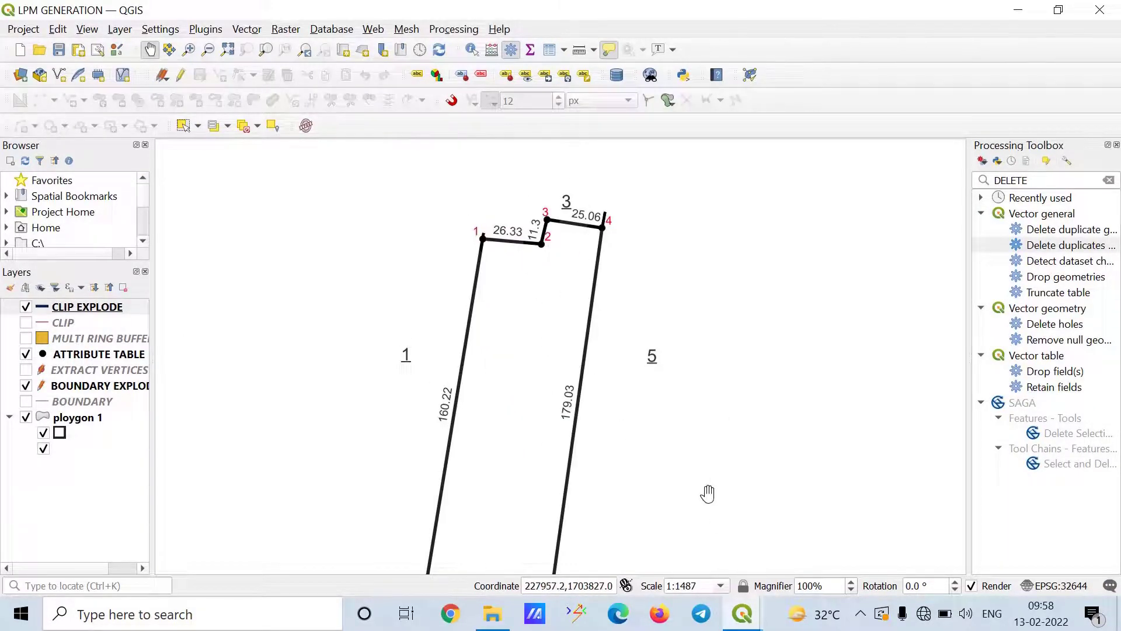
left_click_drag(685, 467, 728, 370)
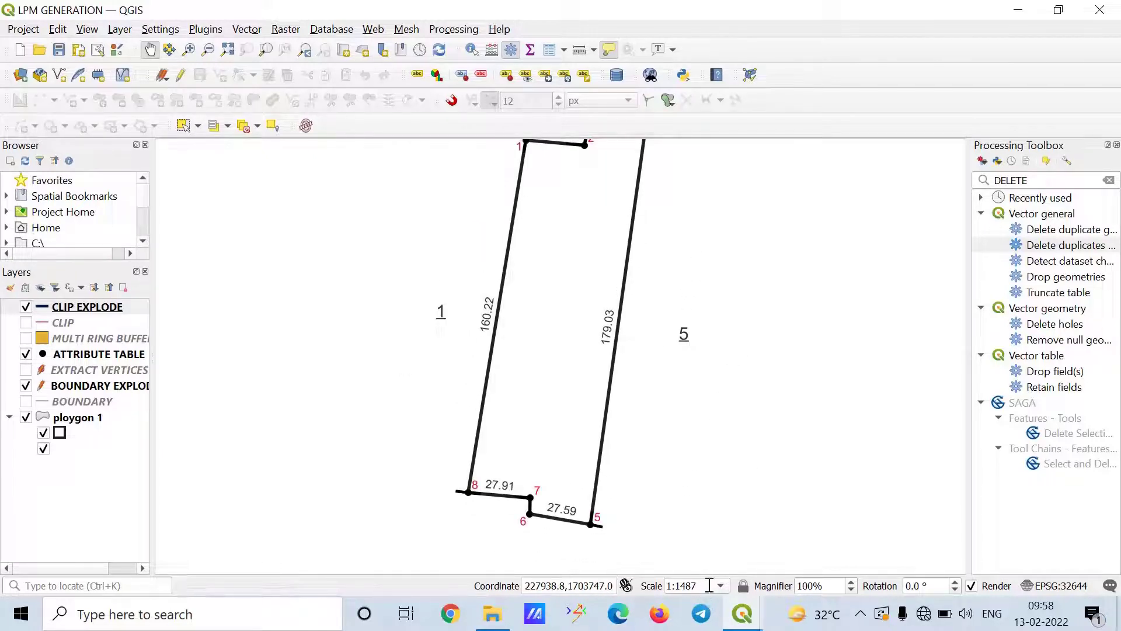
Step: Switch to the LPM layout and set the scale of Map 2 to 1500
mouse_move(742, 620)
left_click(812, 534)
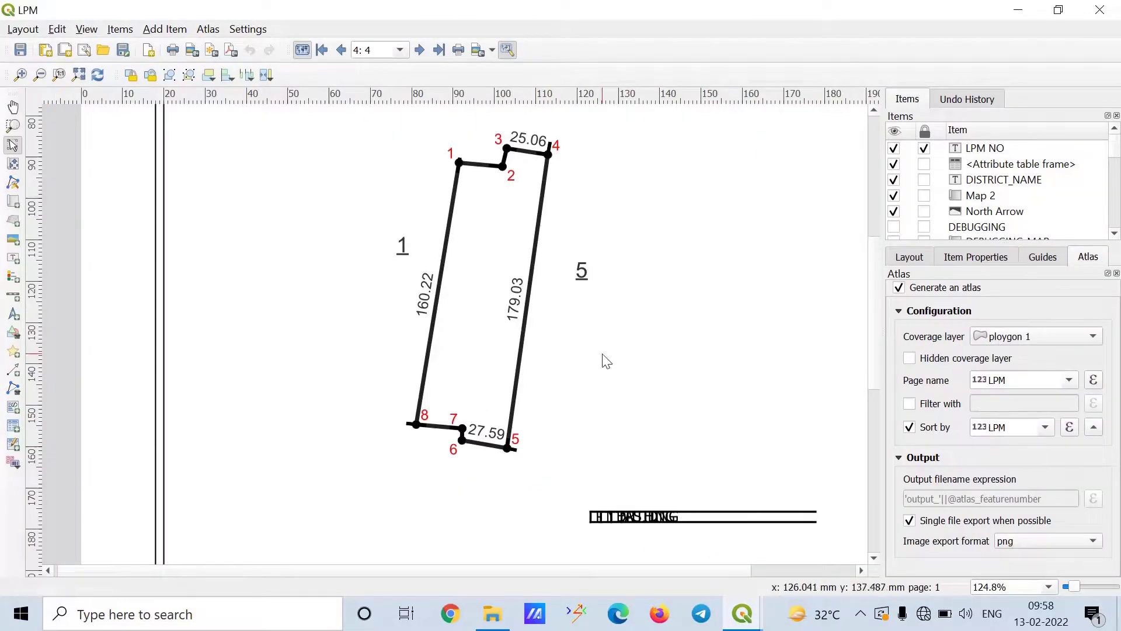
left_click(559, 349)
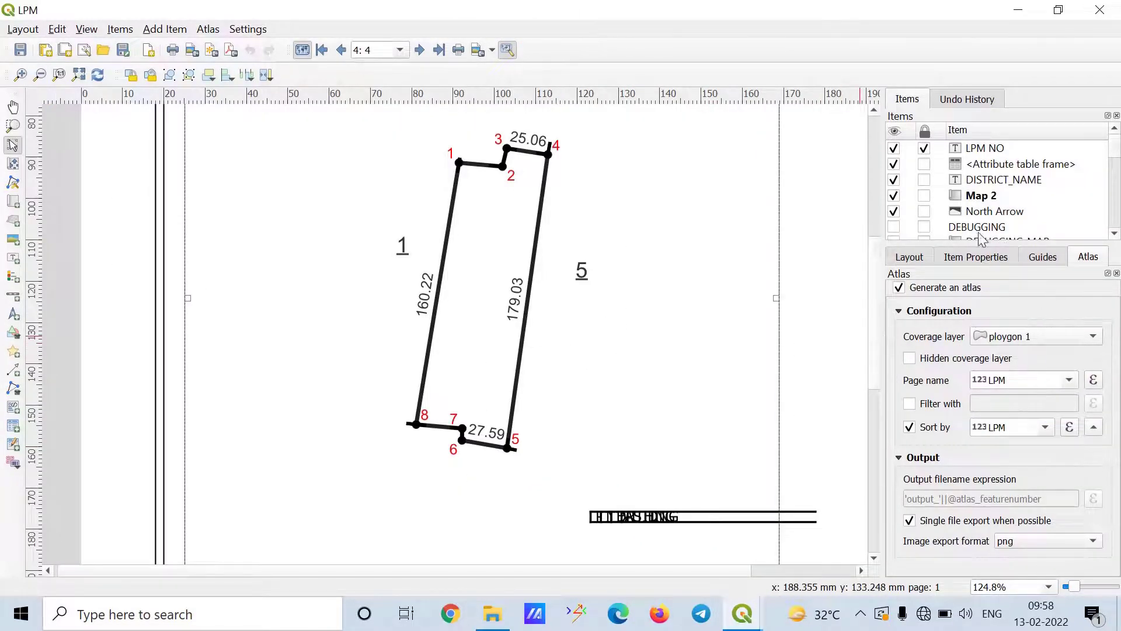
left_click(976, 258)
left_click(1002, 351)
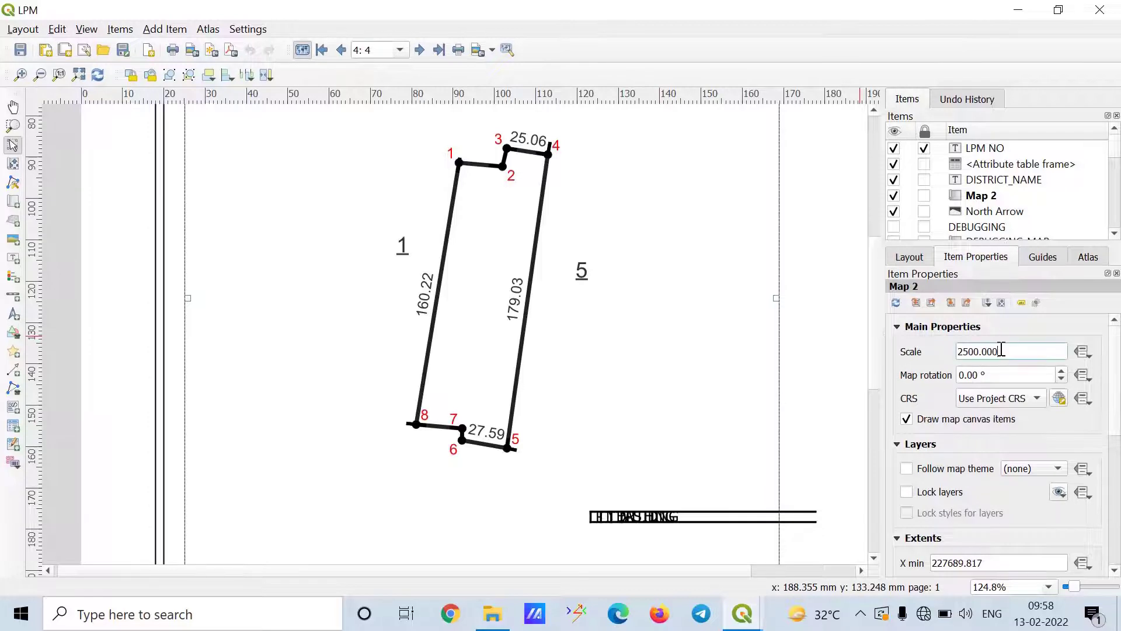
double_click(1001, 349)
type("15")
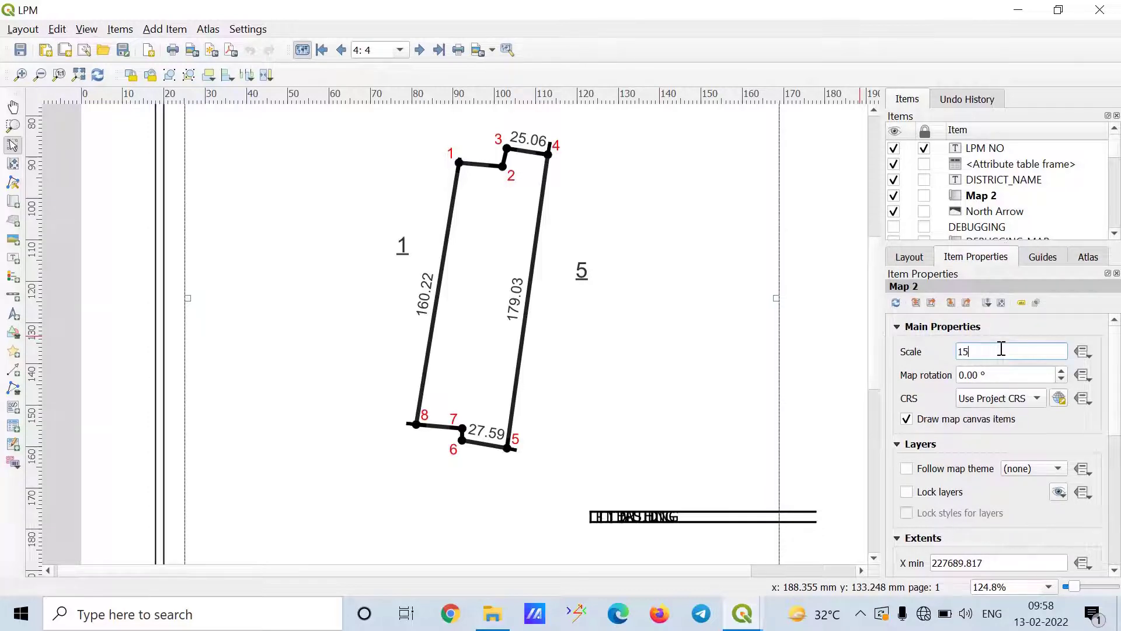
key("Return")
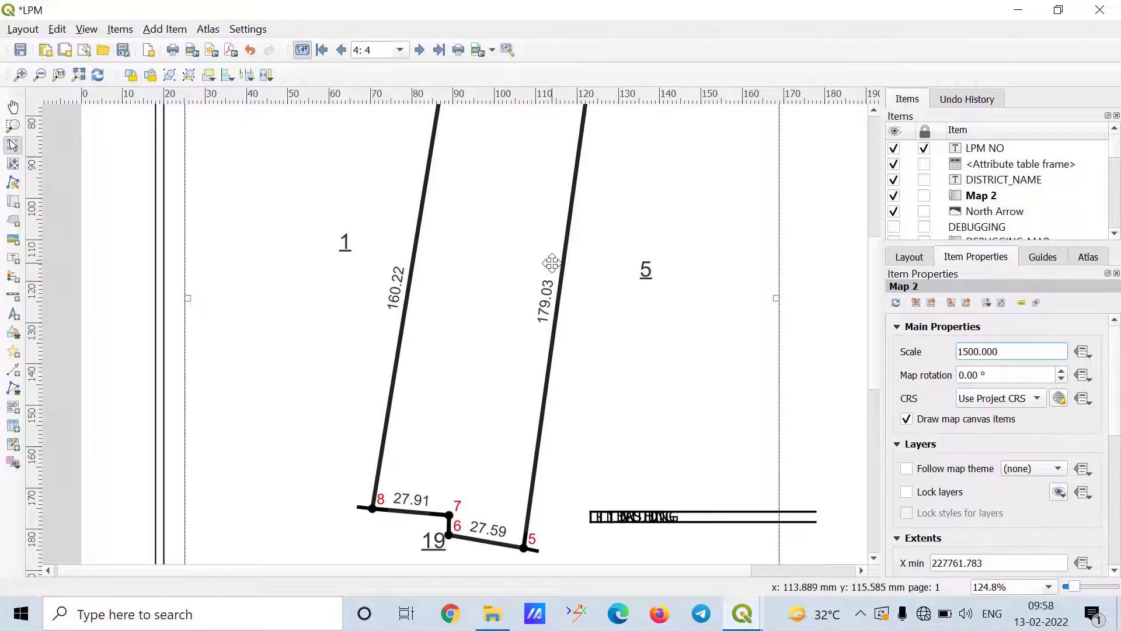
scroll(561, 262, "down", 1)
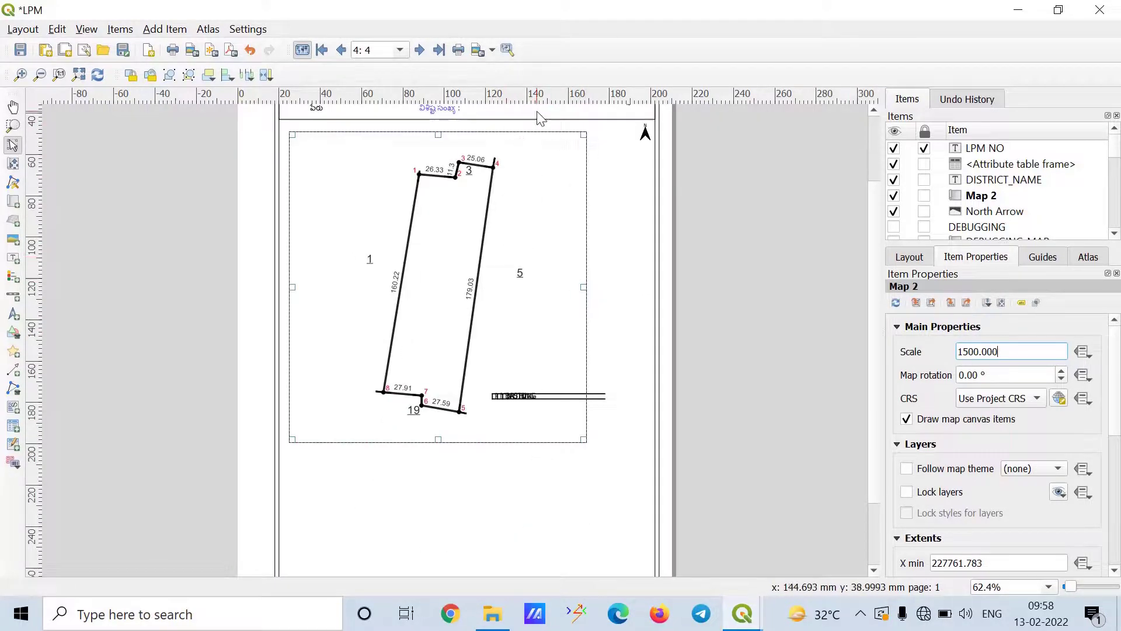
left_click(492, 49)
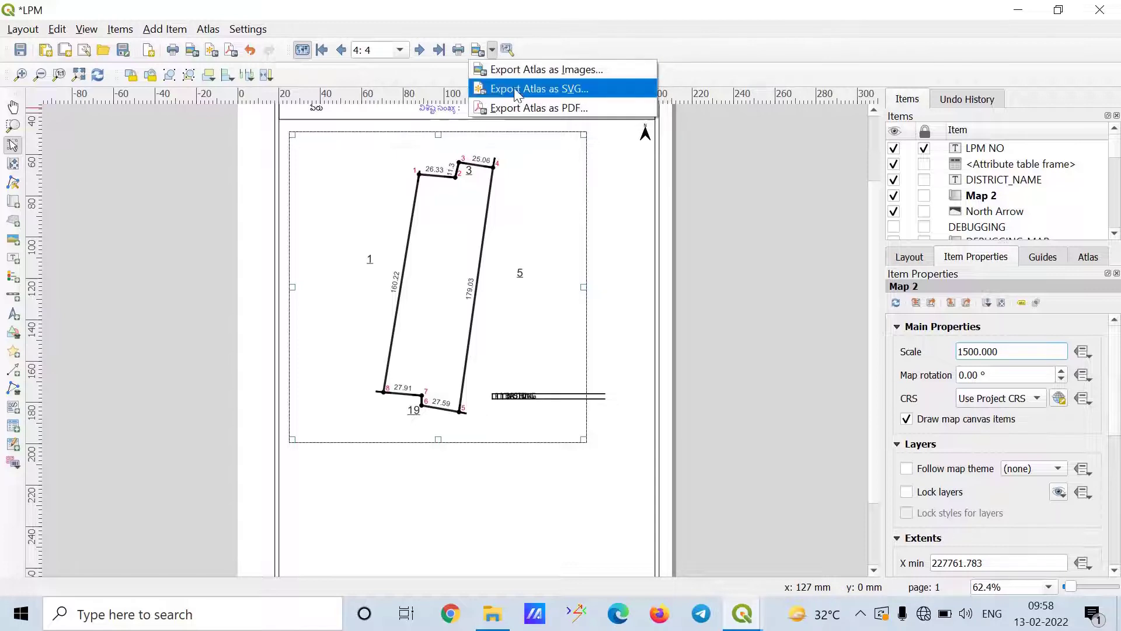
left_click(633, 23)
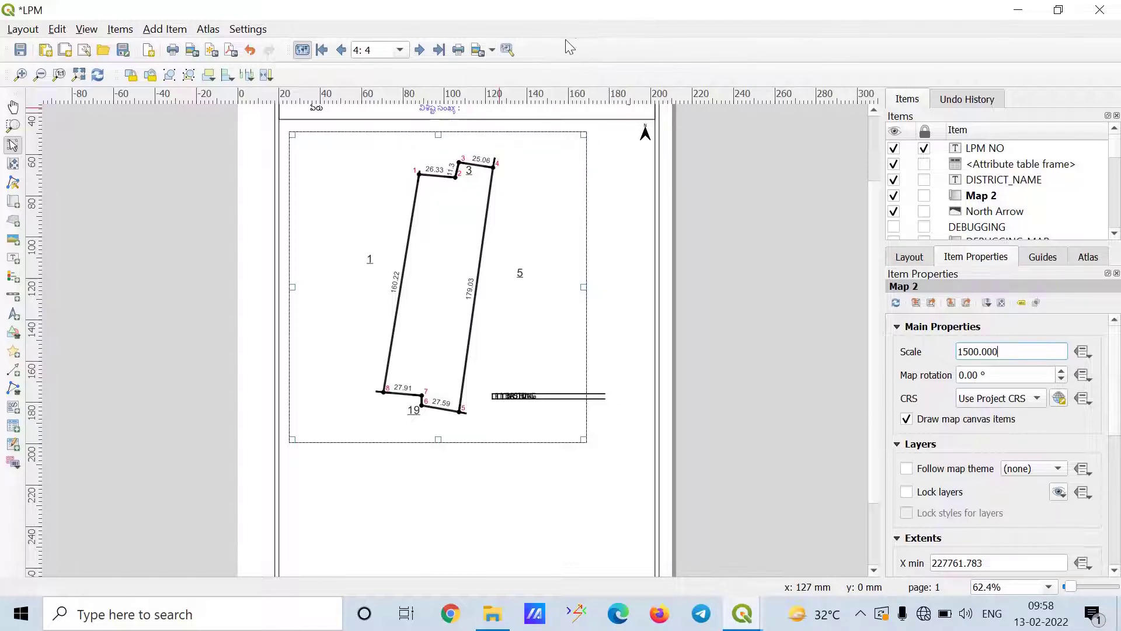